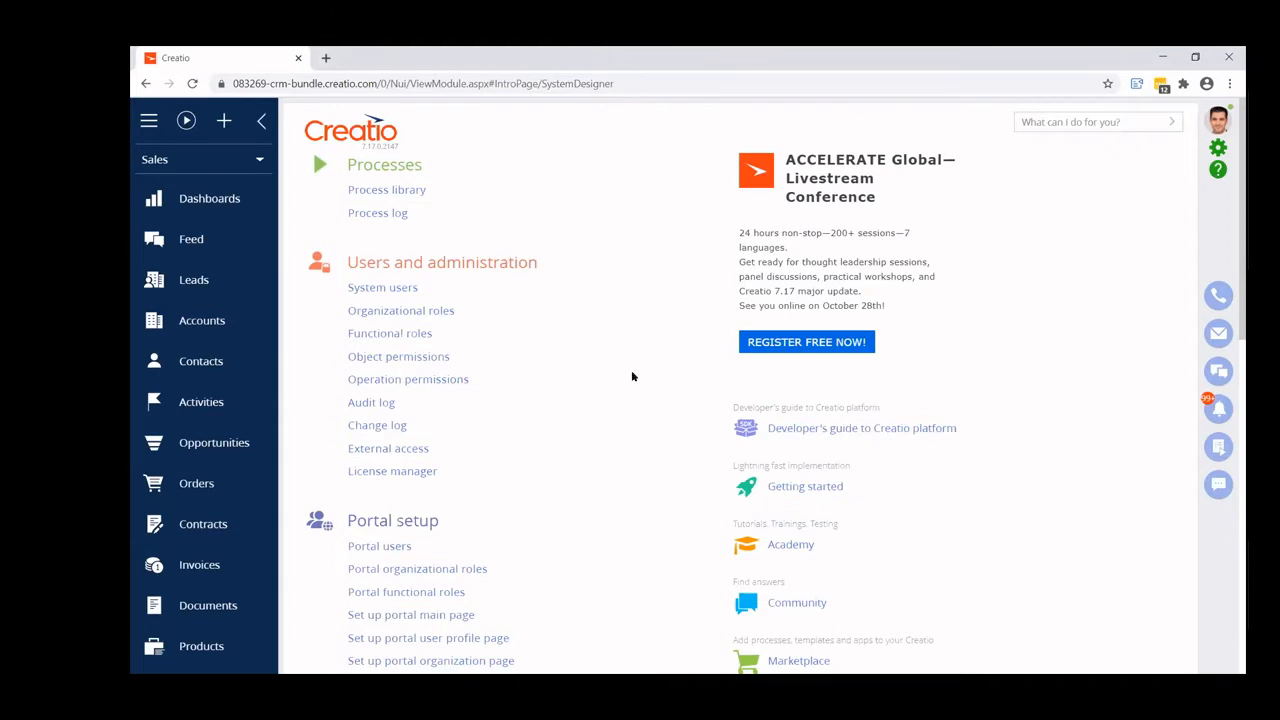
- Start a new section with the Section wizard and title it Expenses
scroll(632, 371, "down", 5)
scroll(632, 375, "down", 2)
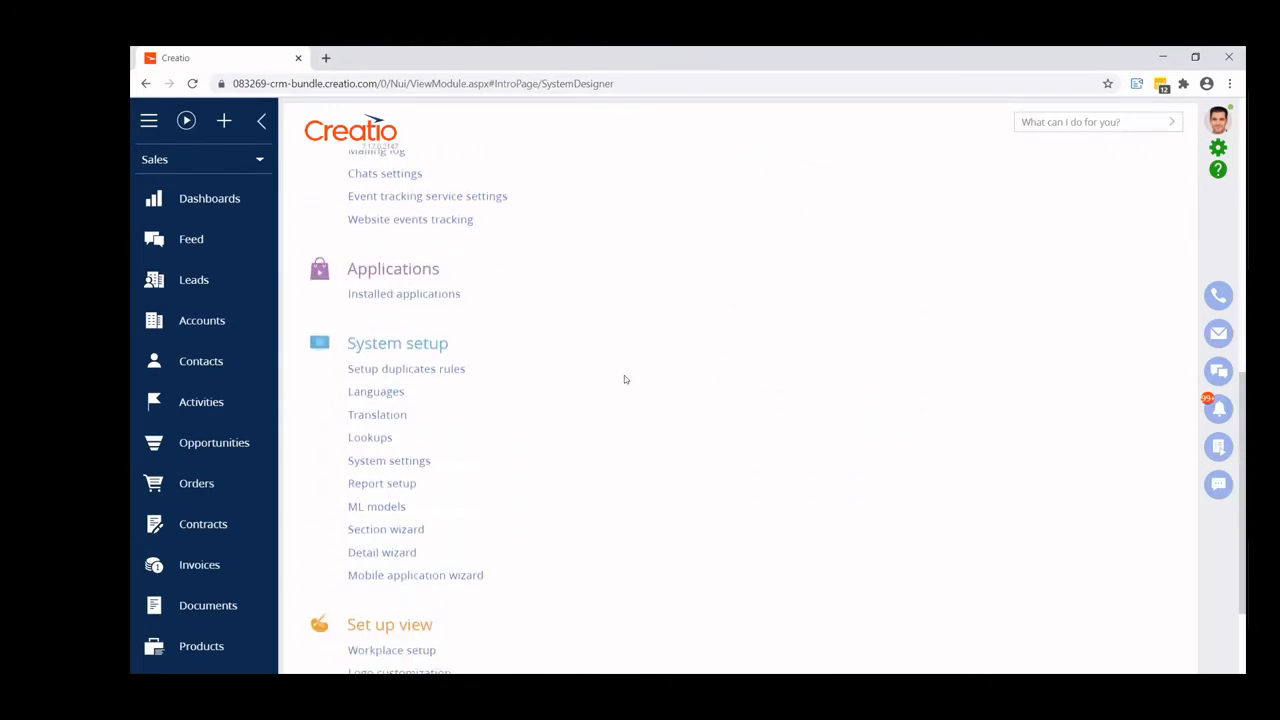
left_click(404, 533)
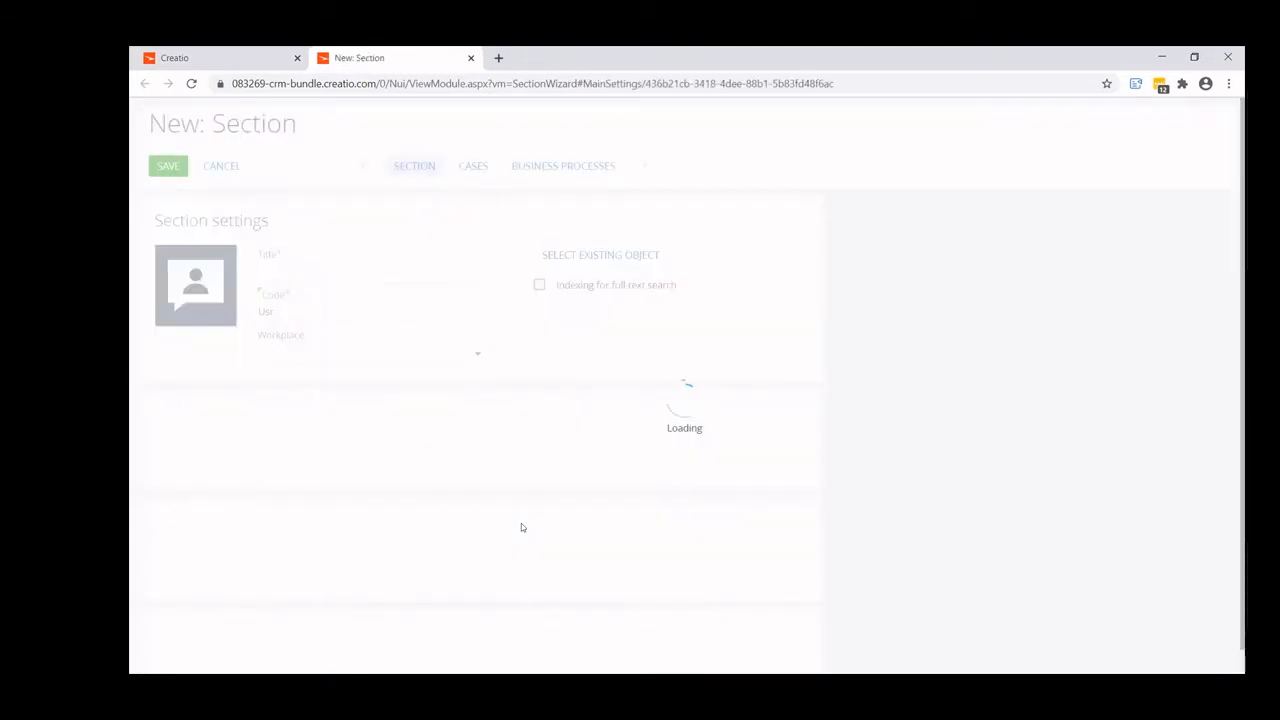
left_click(350, 278)
type("Exps")
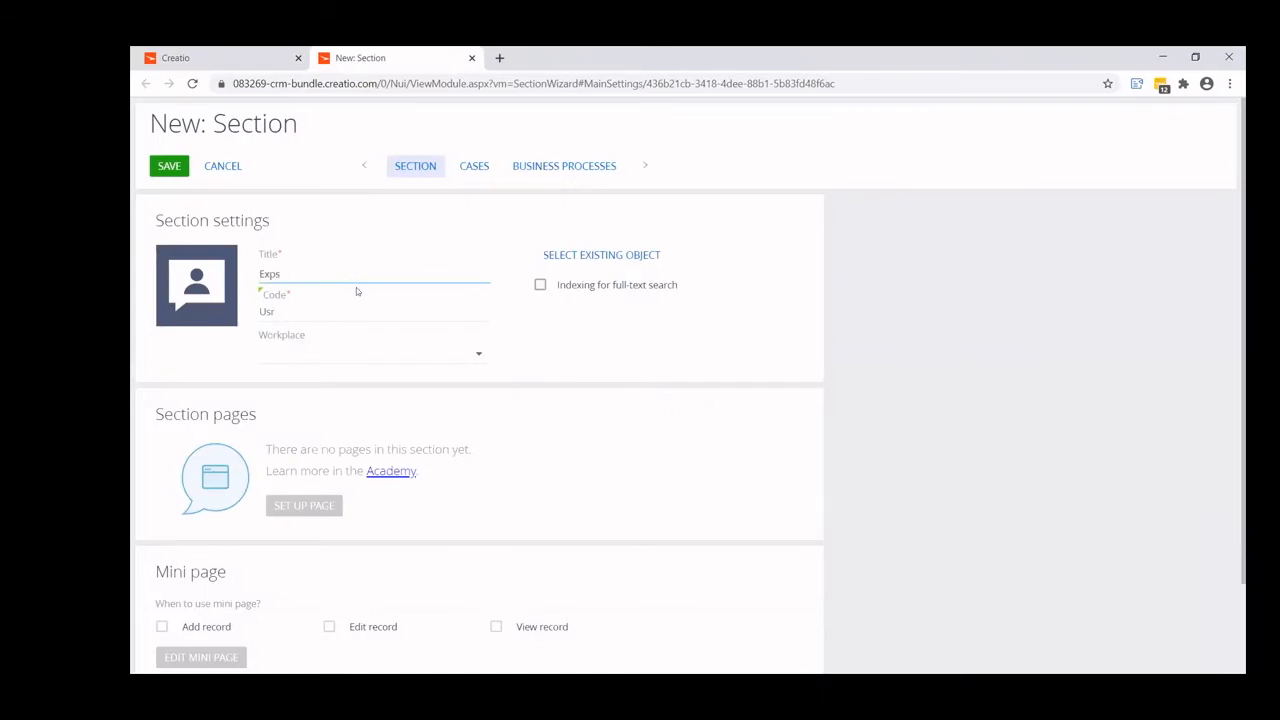
key("BackSpace")
type("enses")
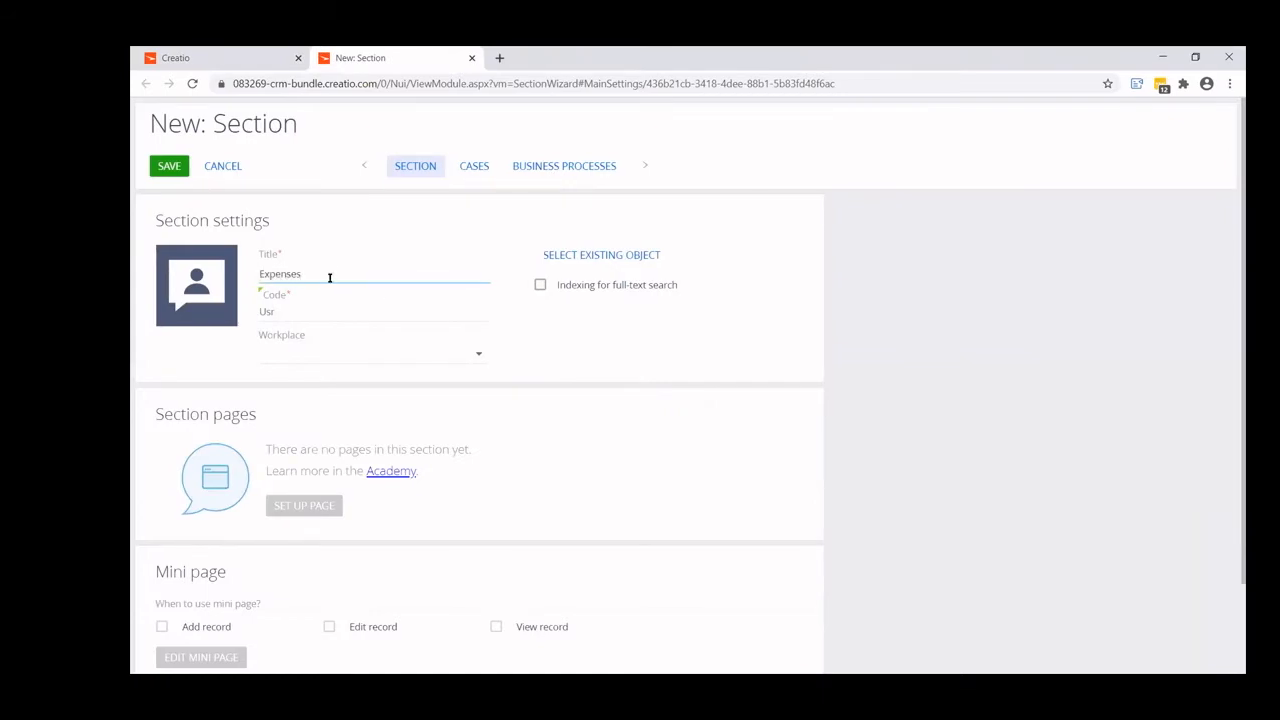
- Copy the section title into the section code after the Usr prefix, giving UsrExpenses
mouse_move(329, 277)
left_mouse_down()
mouse_move(259, 274)
mouse_move(306, 272)
left_mouse_up()
left_click_drag(261, 273, 326, 275)
key("ctrl+c")
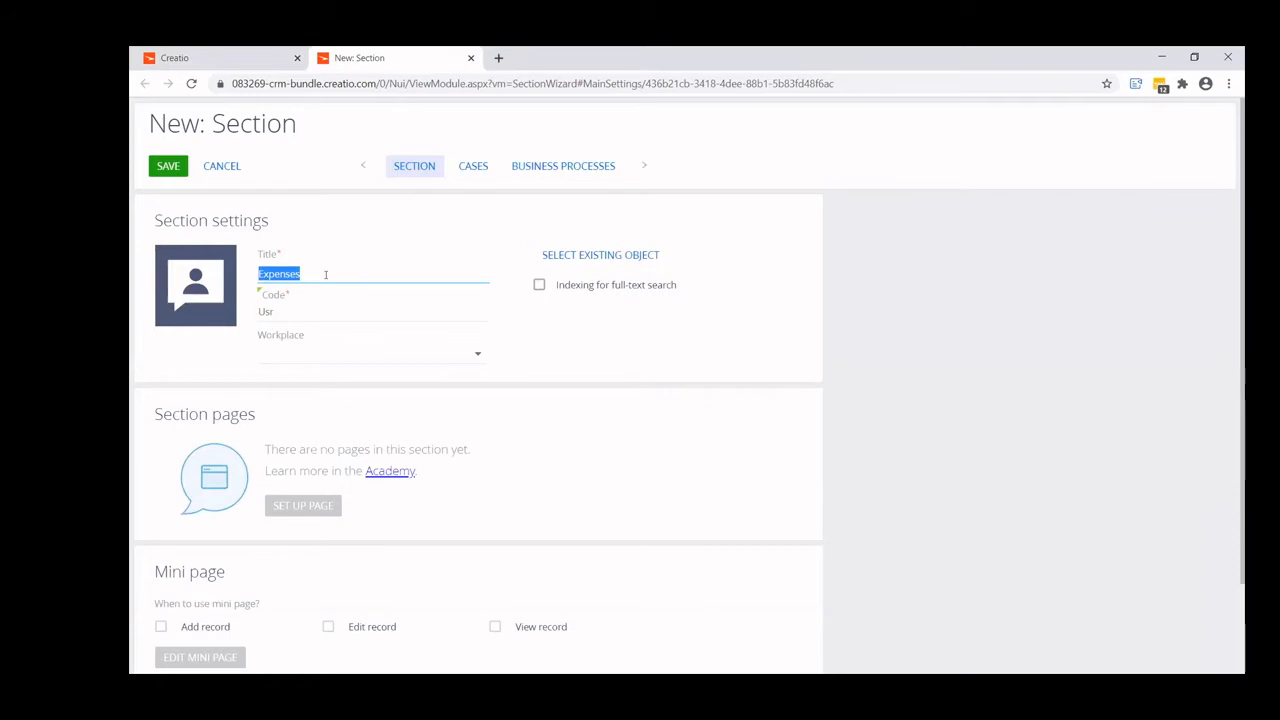
left_click(300, 309)
key("ctrl+v")
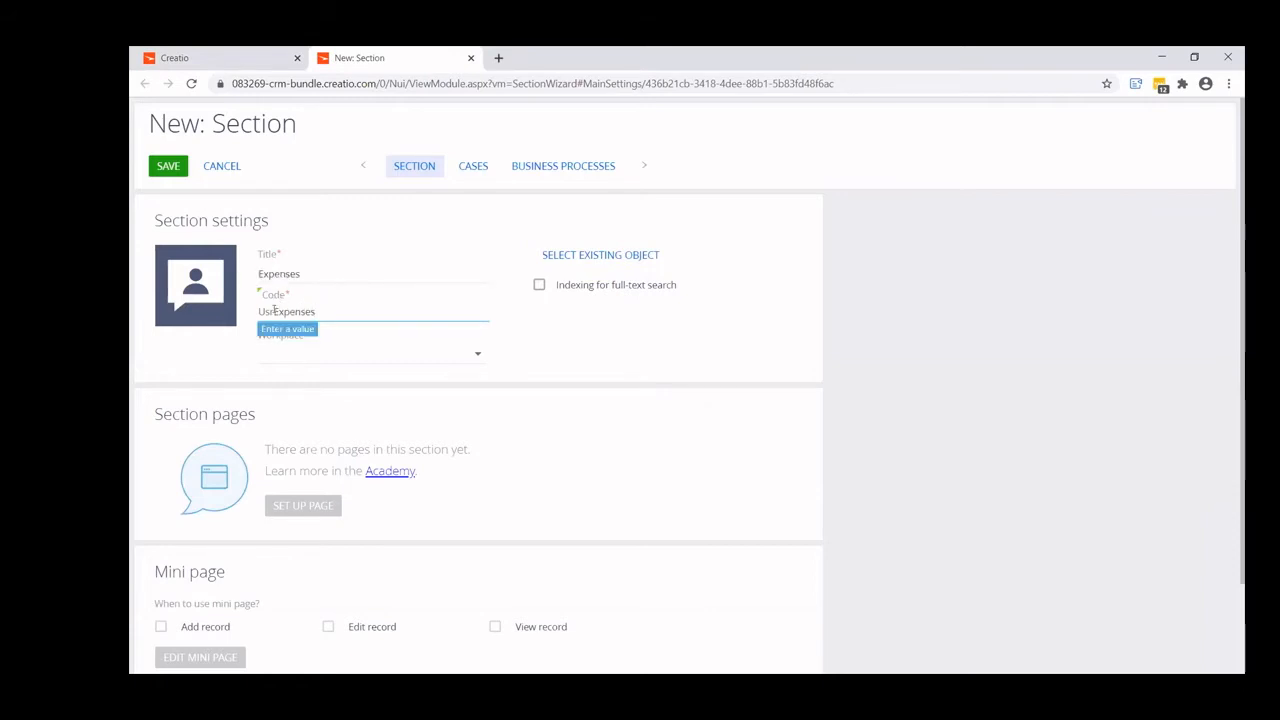
left_click(272, 310)
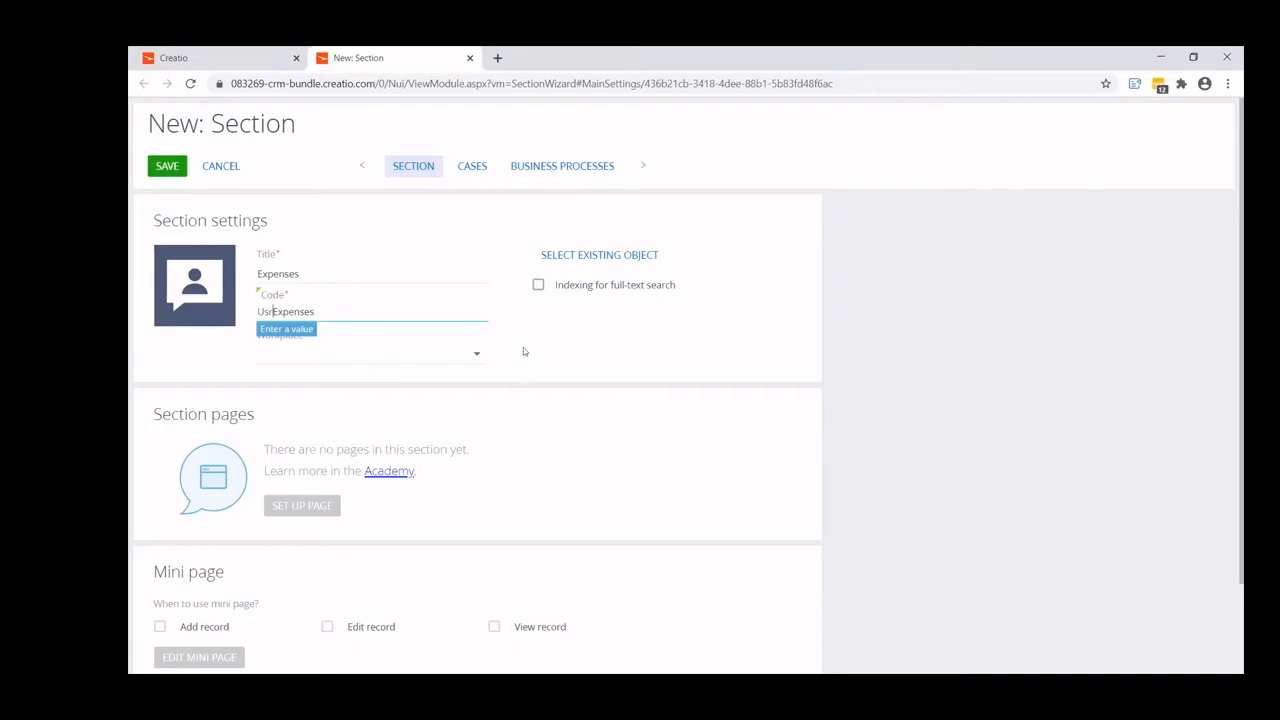
- Assign the Expenses section to the Sales workplace and enable approval in the section
left_click(342, 357)
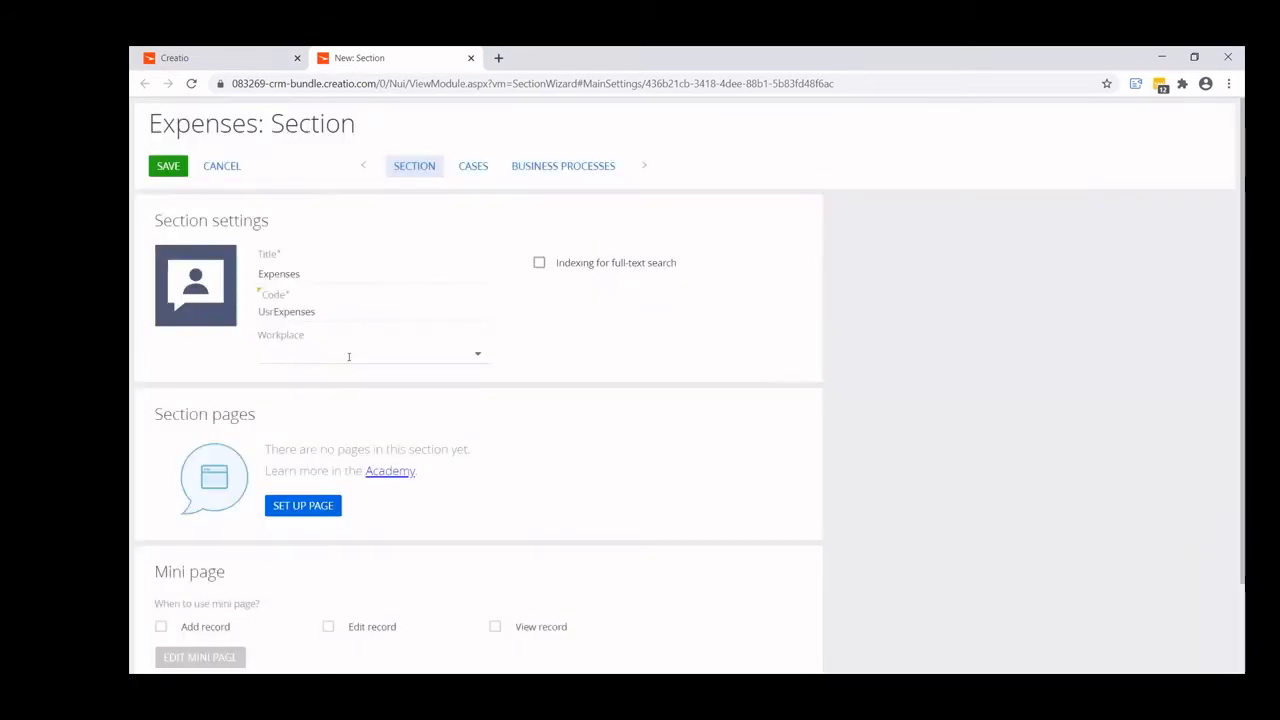
left_click(474, 354)
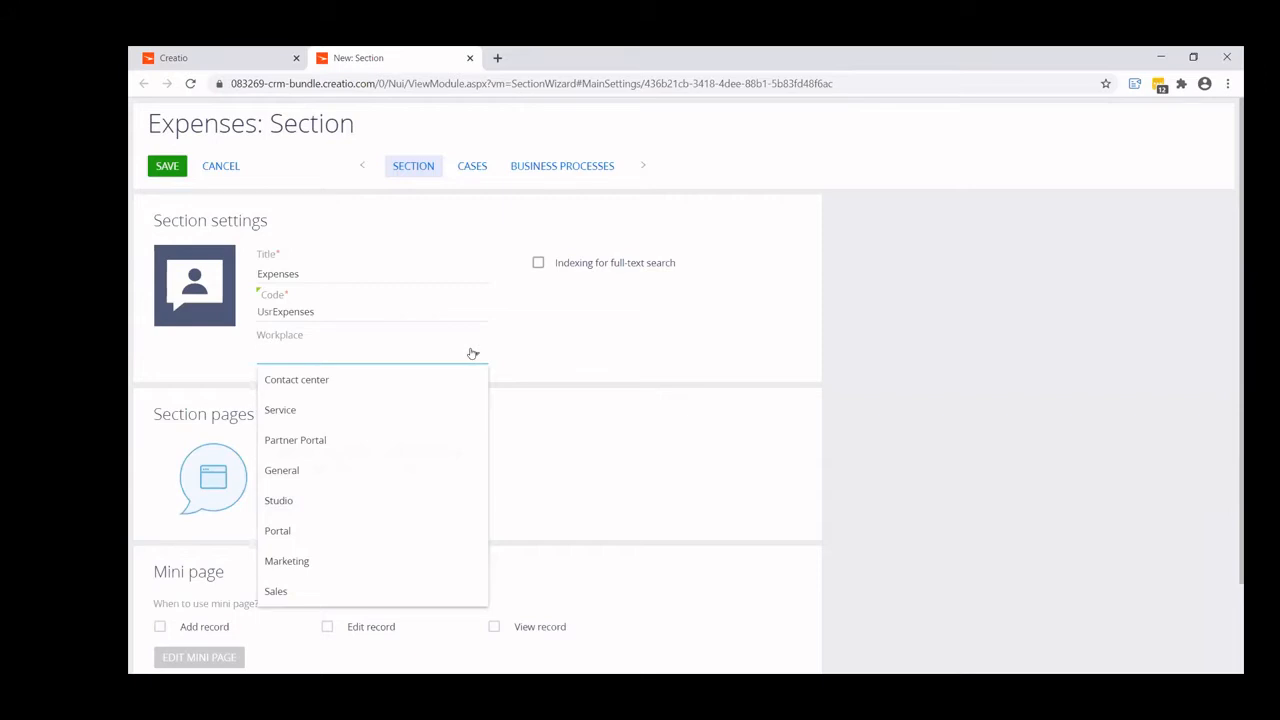
left_click(296, 601)
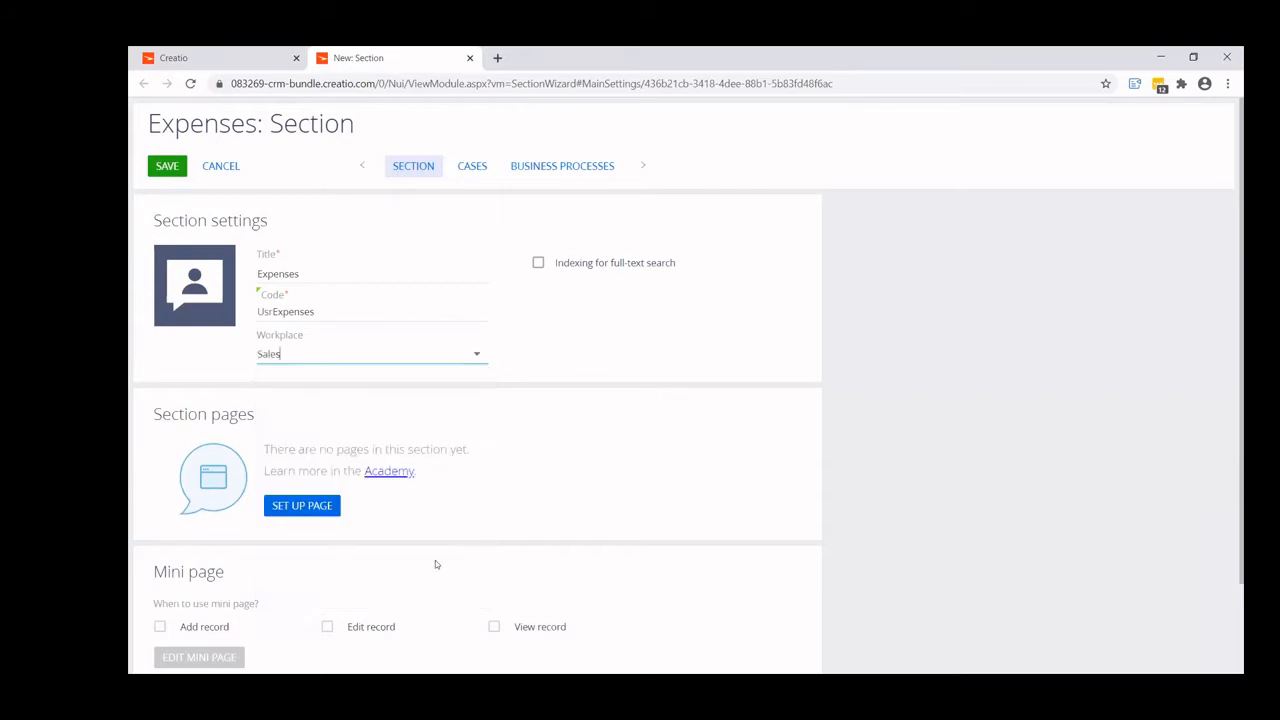
scroll(404, 558, "down", 1)
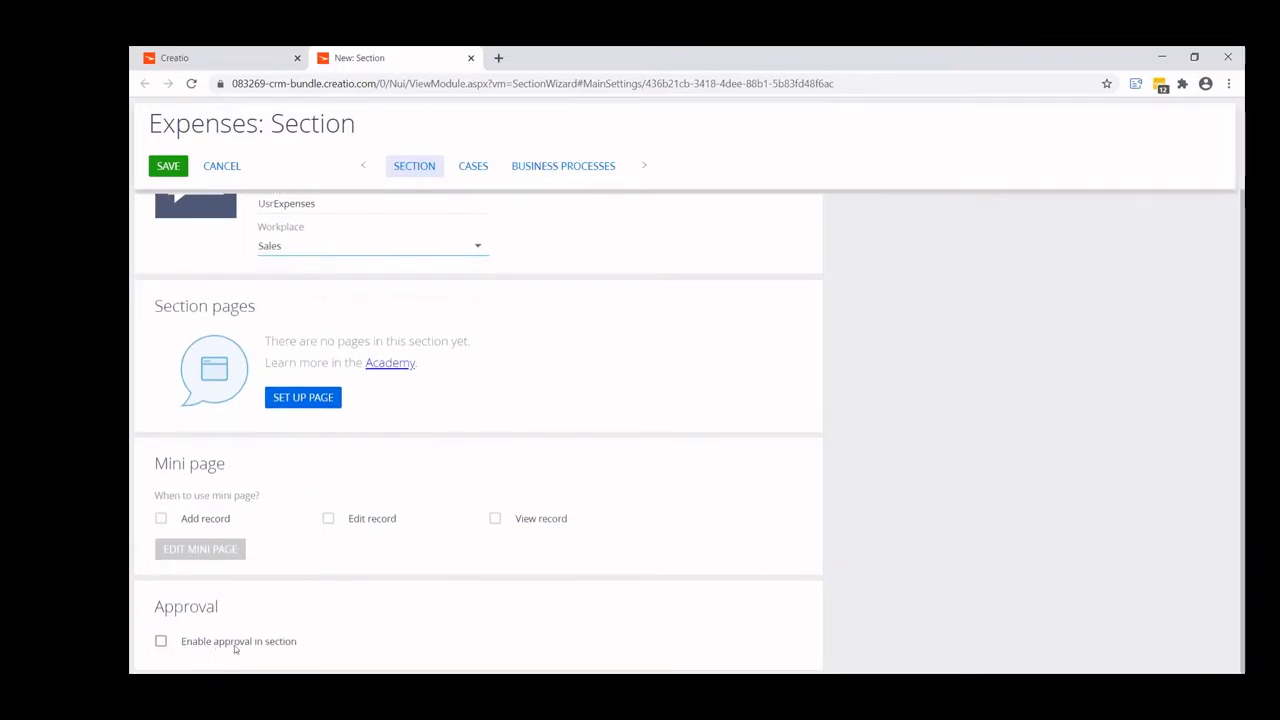
left_click(161, 643)
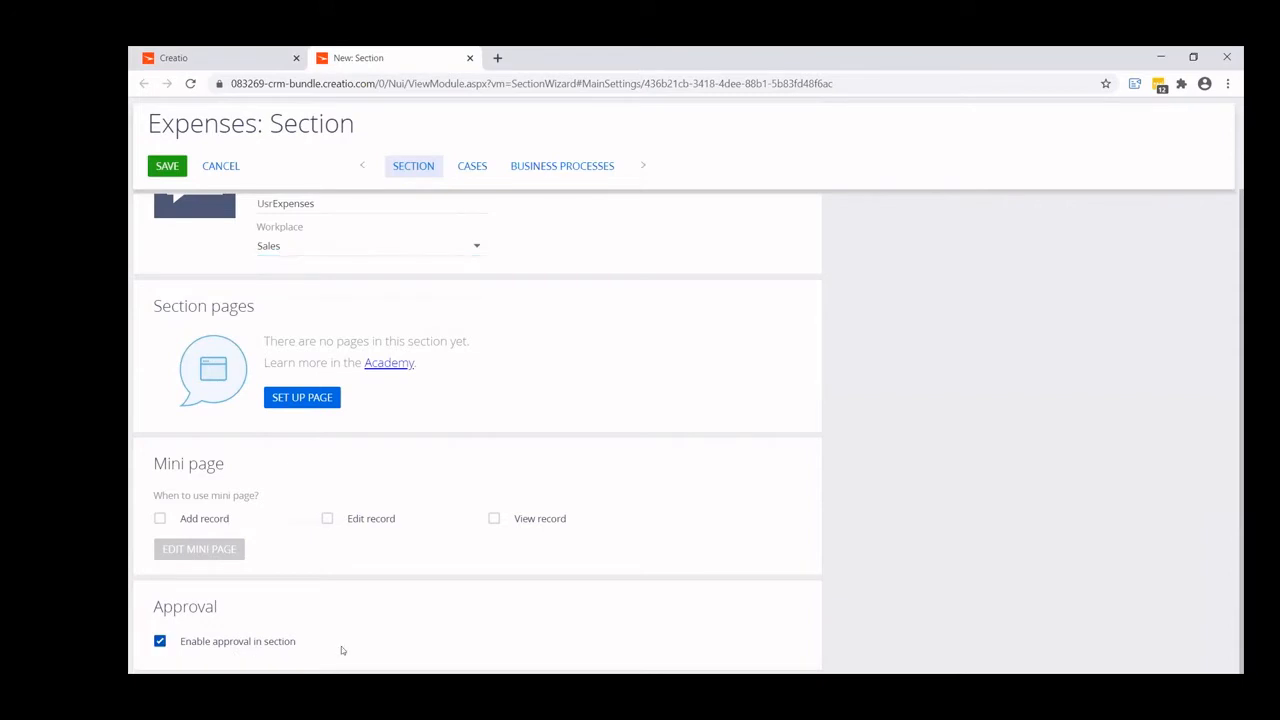
- Set up the section page and add a lookup column beside the Name field, titled Status with code UsrStatus
scroll(341, 646, "up", 1)
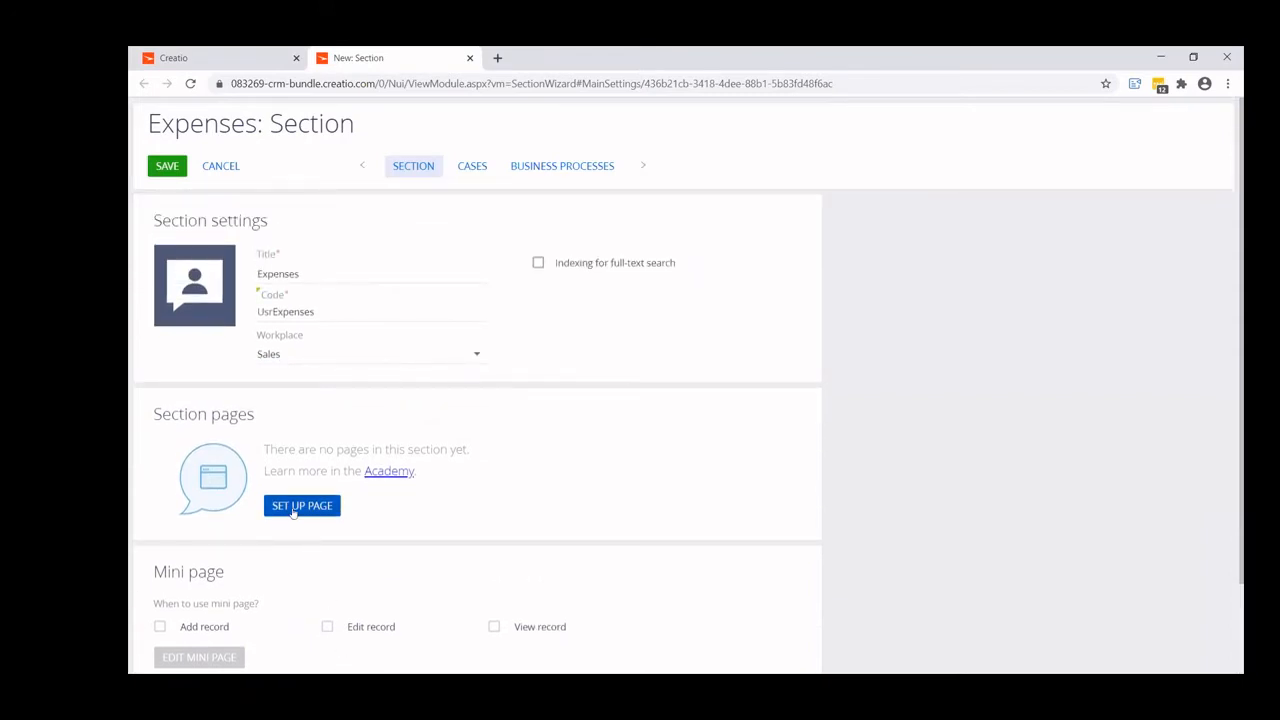
left_click(300, 506)
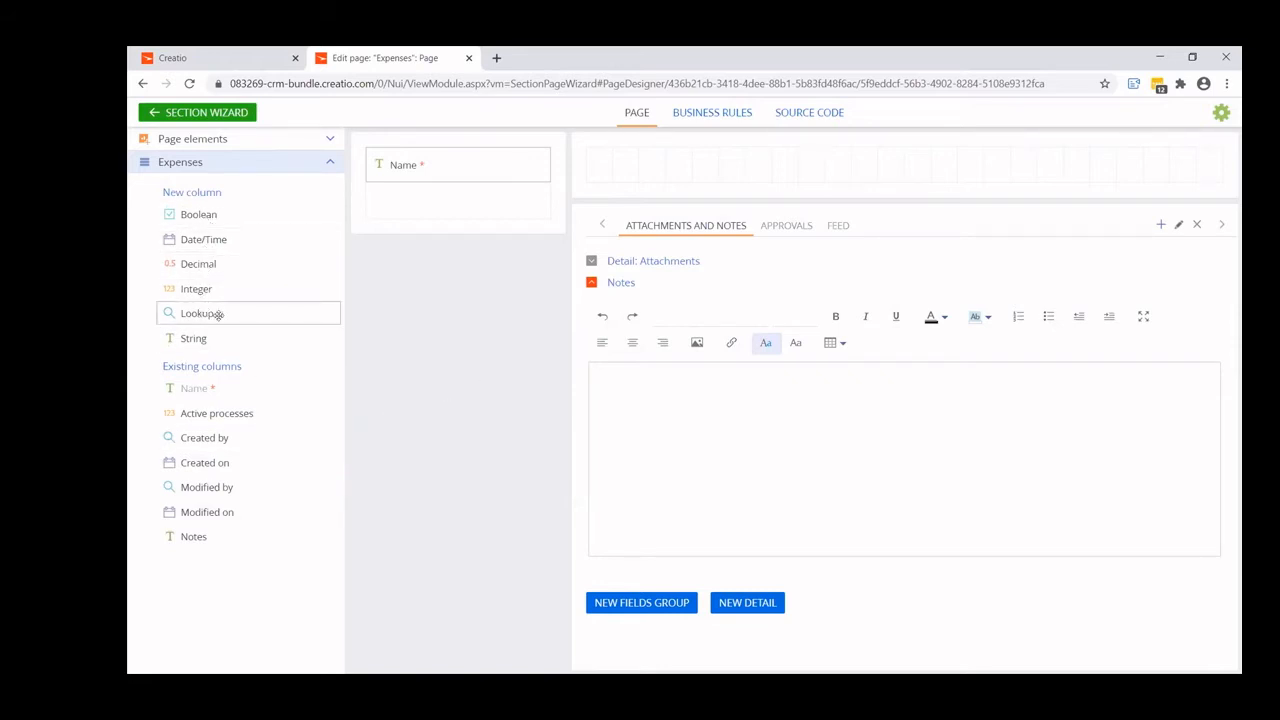
left_click_drag(215, 313, 642, 187)
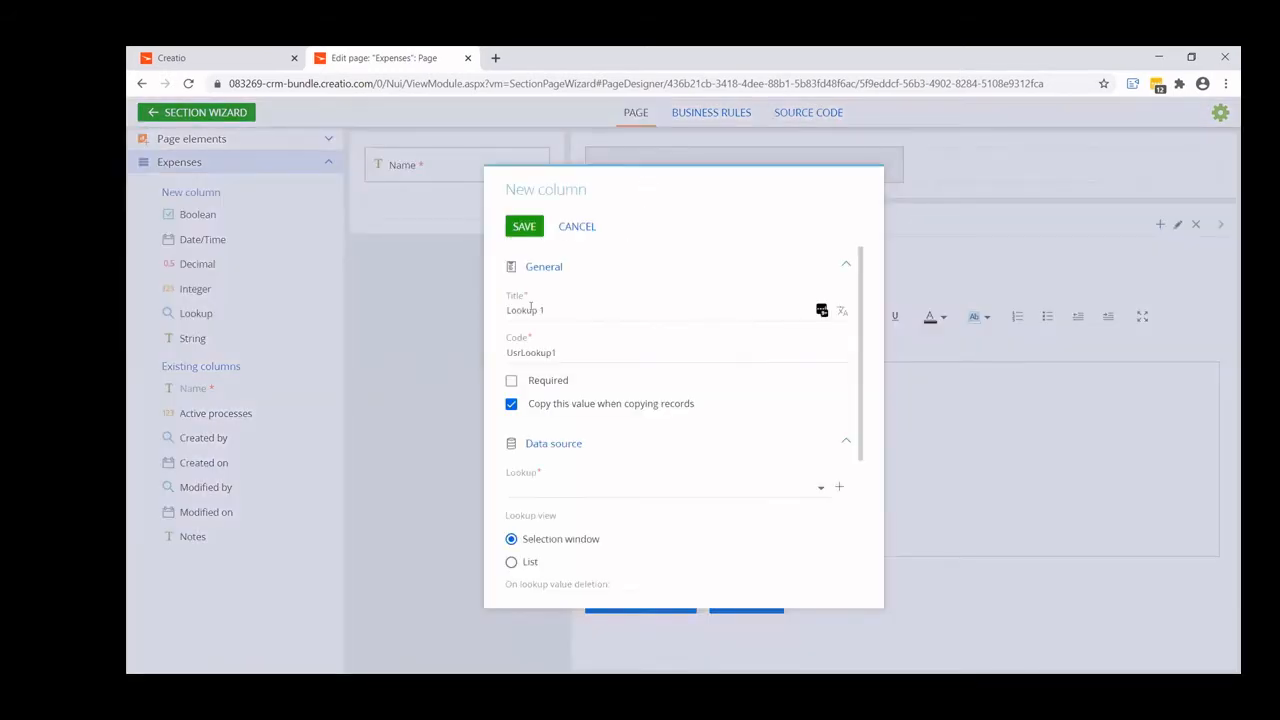
left_click(530, 309)
type("Status")
key("ctrl+a")
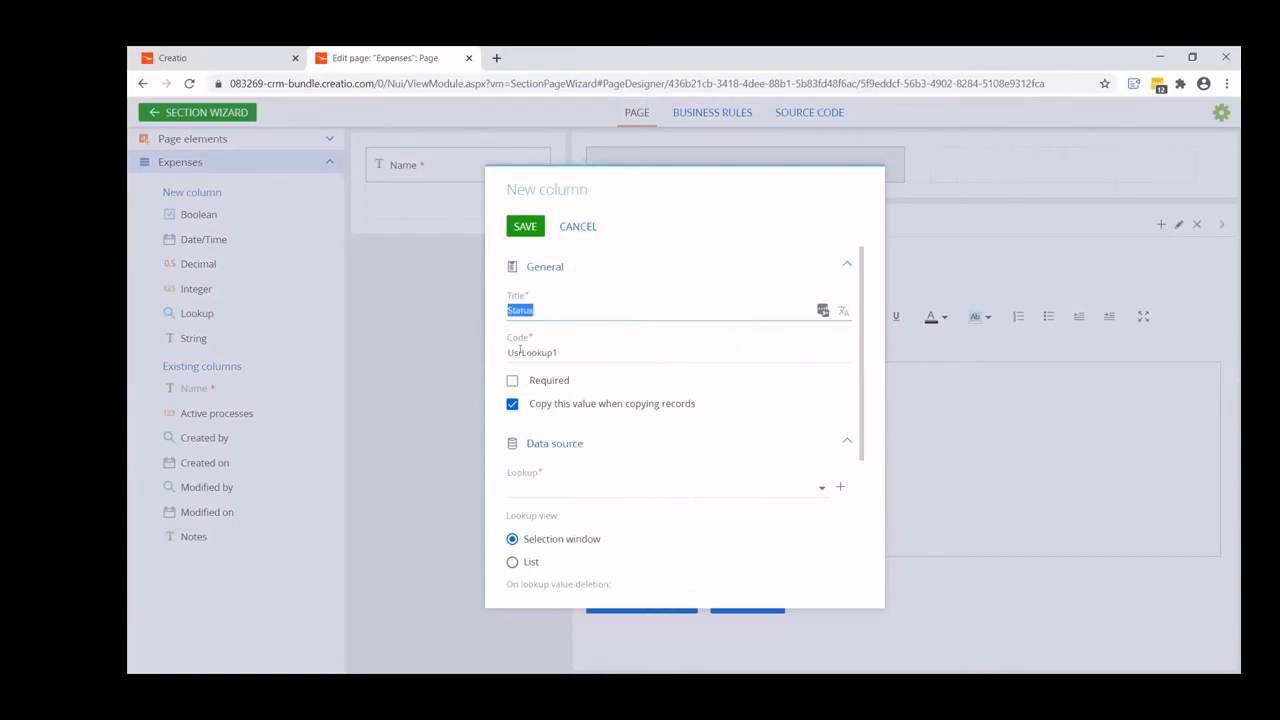
left_click_drag(520, 349, 602, 349)
type("Status")
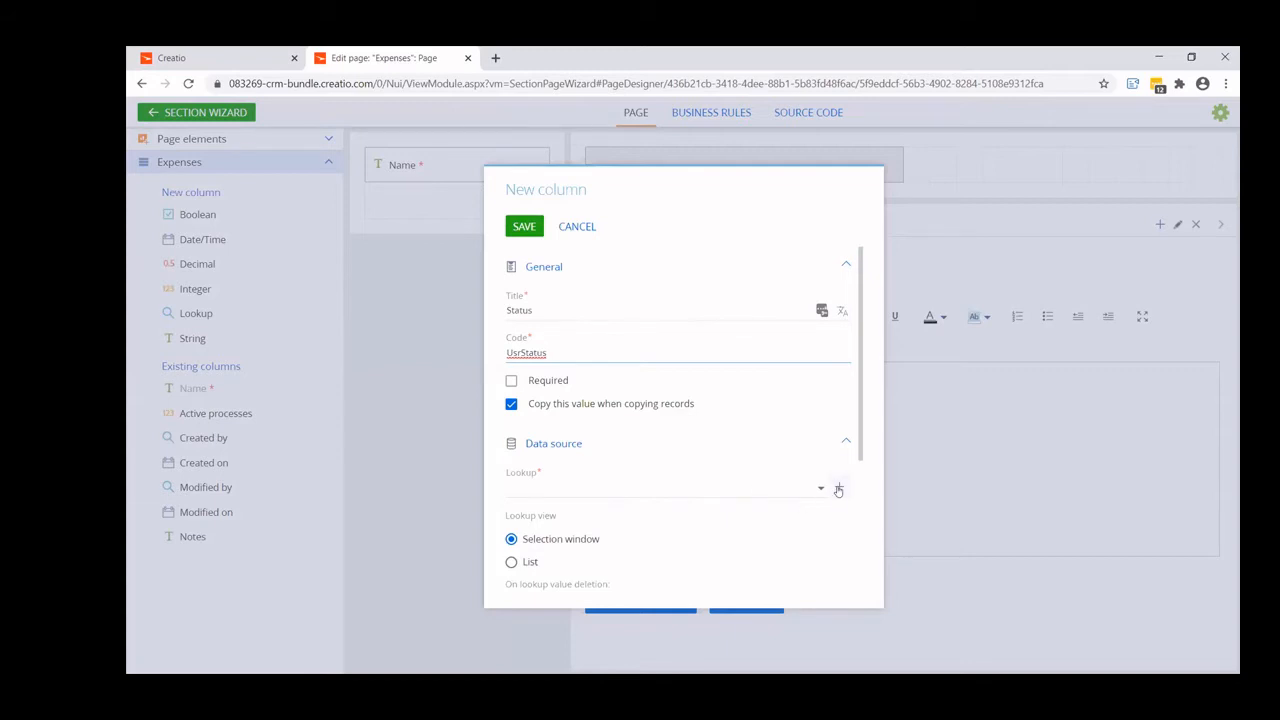
- Base the Status column on the Expense Status lookup, show it as a list, make it required and save it
left_click(750, 485)
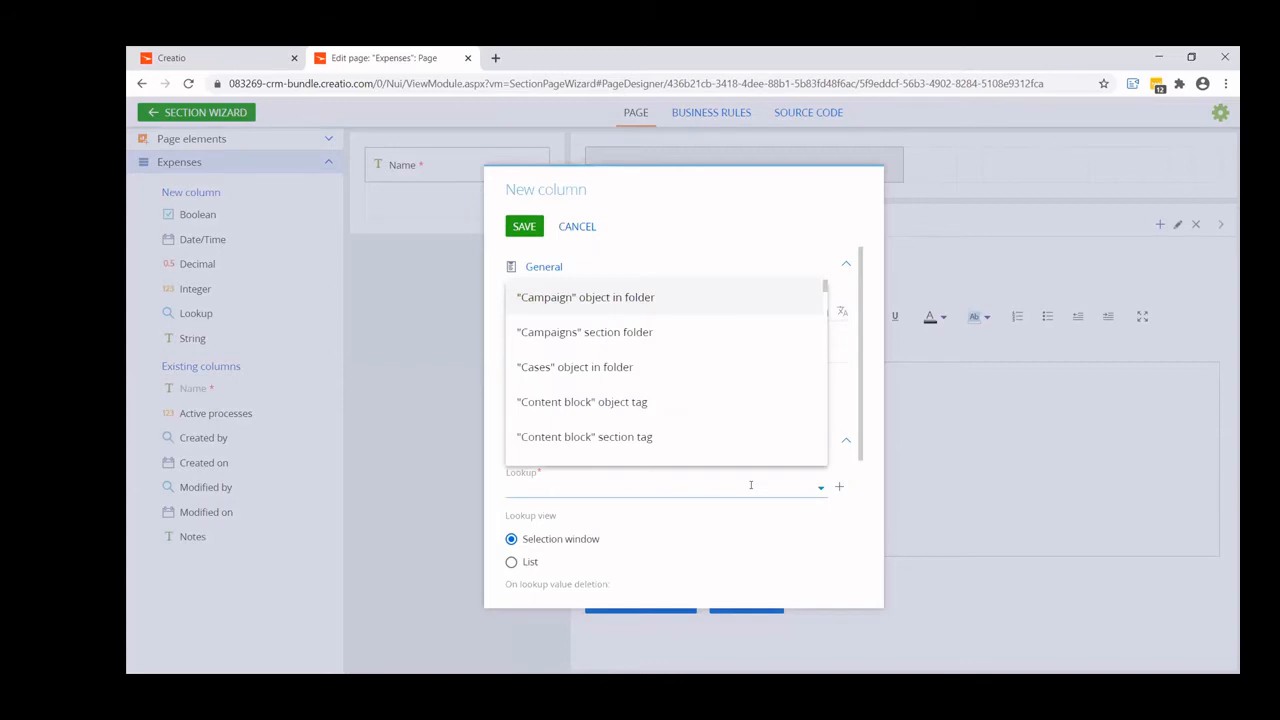
type("exp")
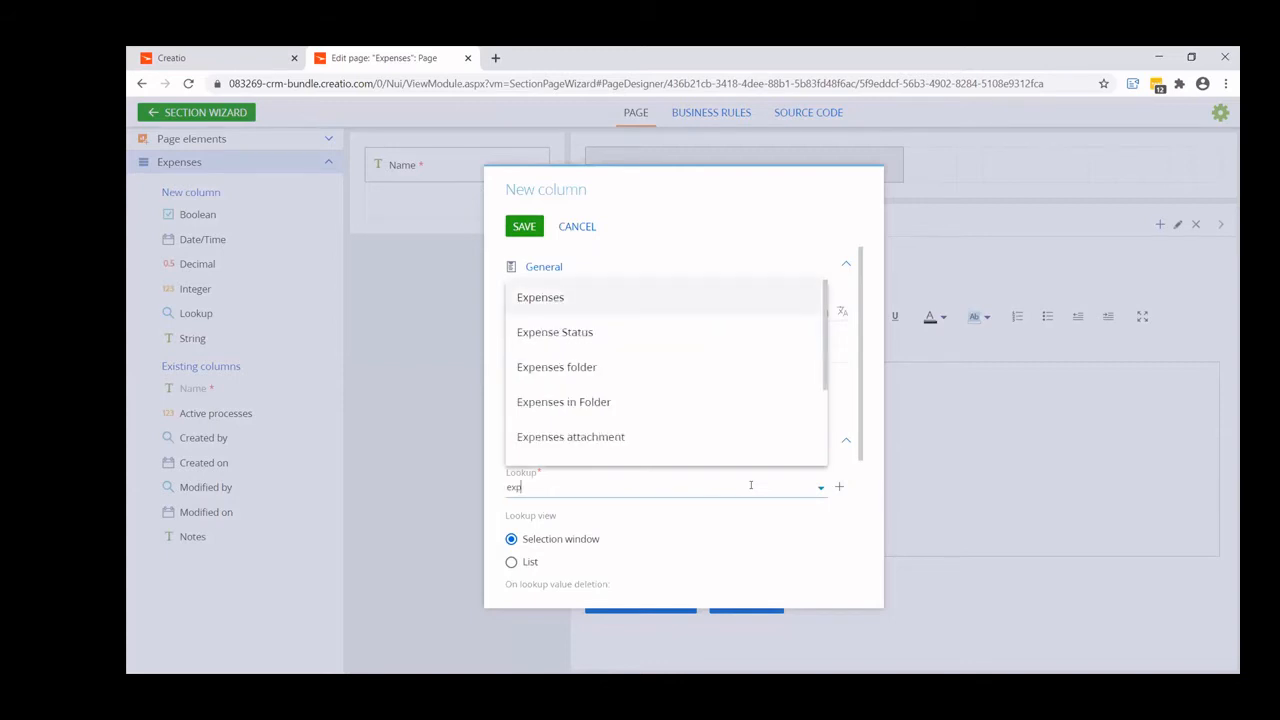
left_click(588, 332)
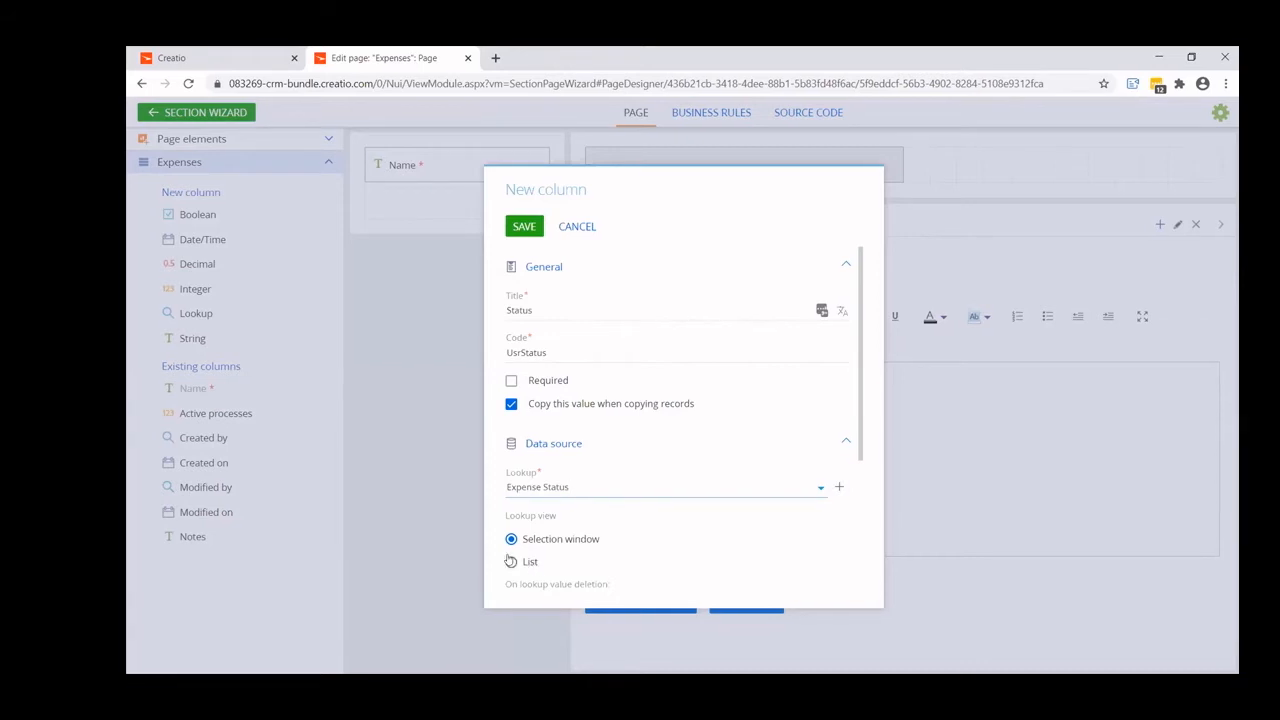
scroll(510, 561, "down", 2)
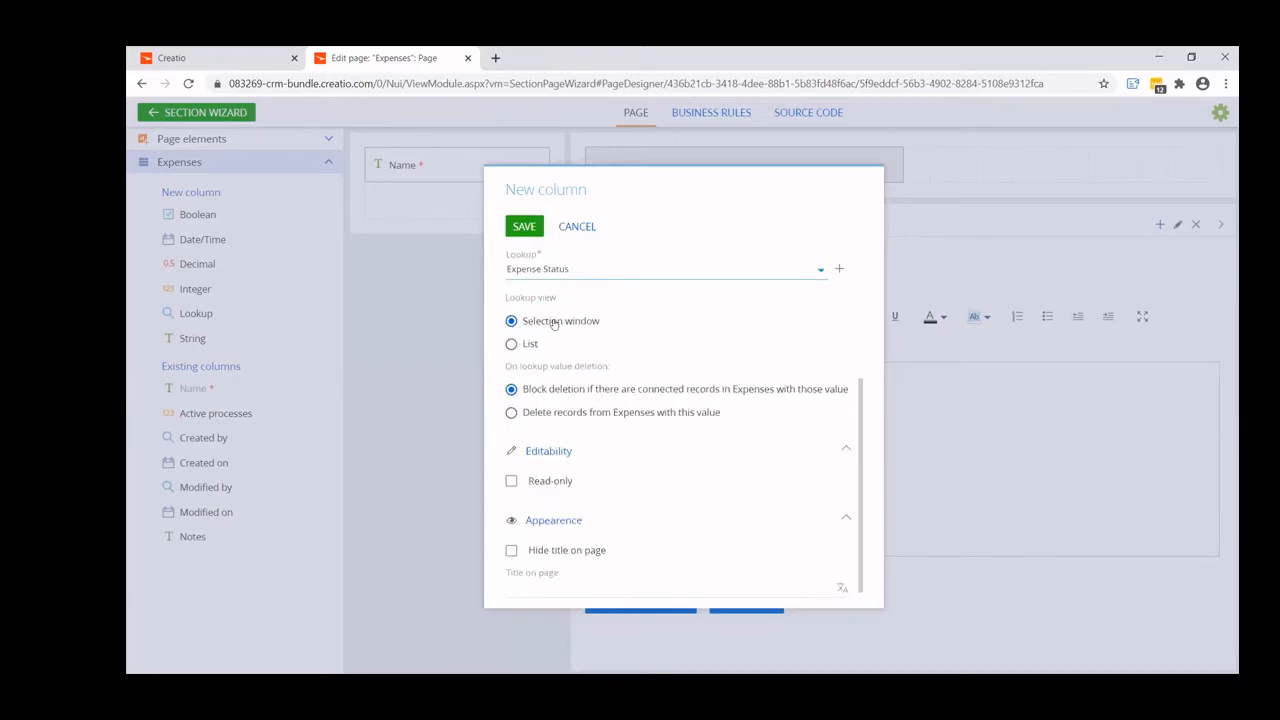
left_click(512, 345)
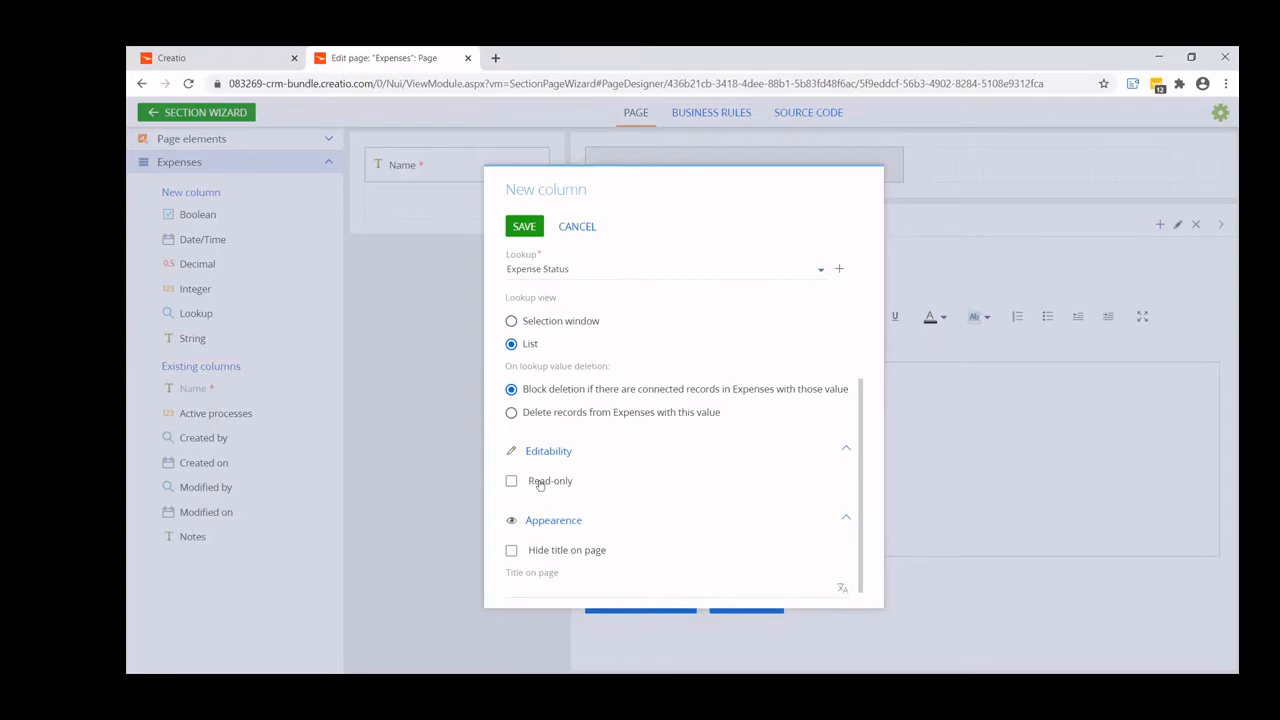
scroll(541, 484, "up", 3)
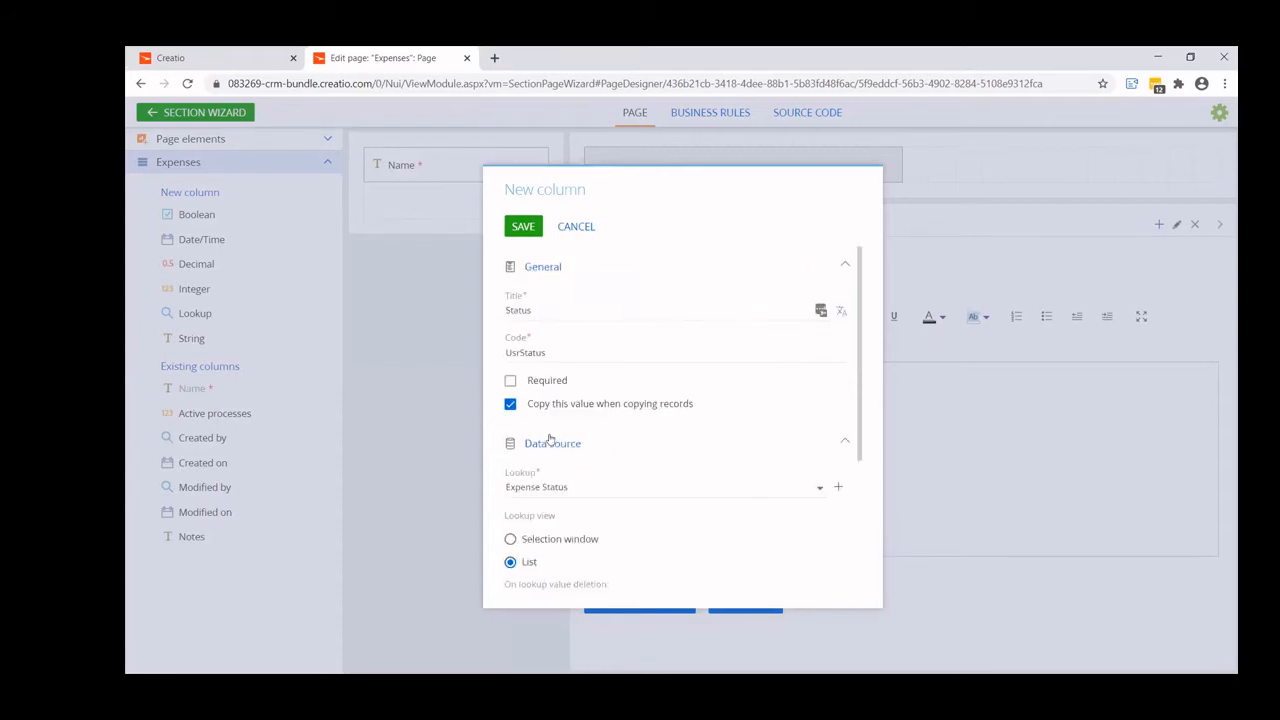
left_click(510, 380)
left_click(522, 228)
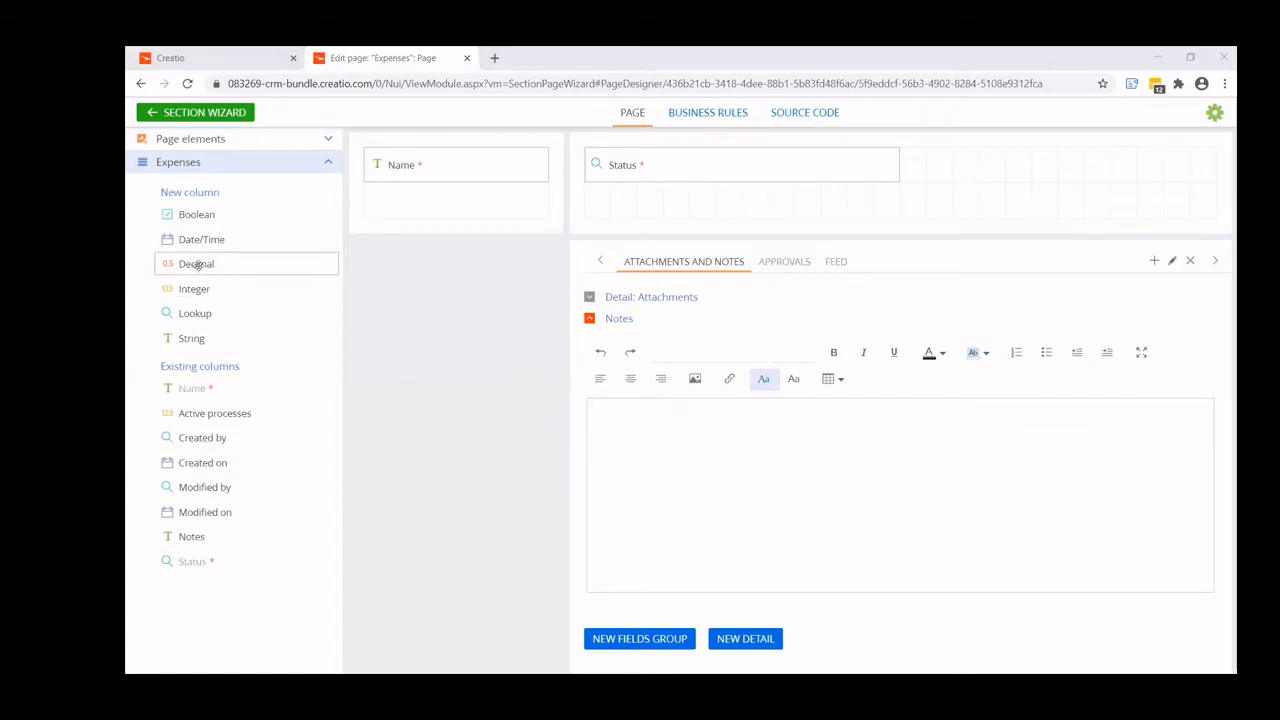
- Add a decimal column beside Status on the page, titled Expense Amount with code UsrExpenseAmount
left_click_drag(197, 265, 974, 168)
left_click_drag(580, 310, 473, 309)
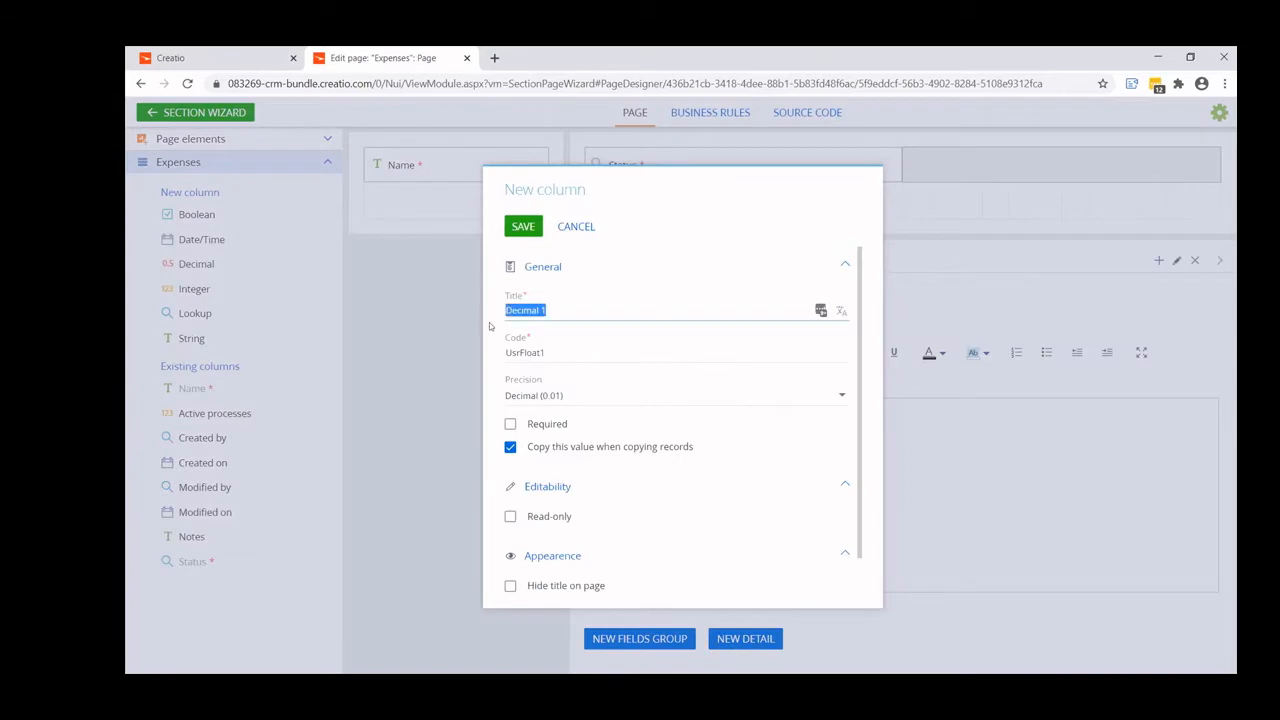
type("Exe")
type("ense Amount")
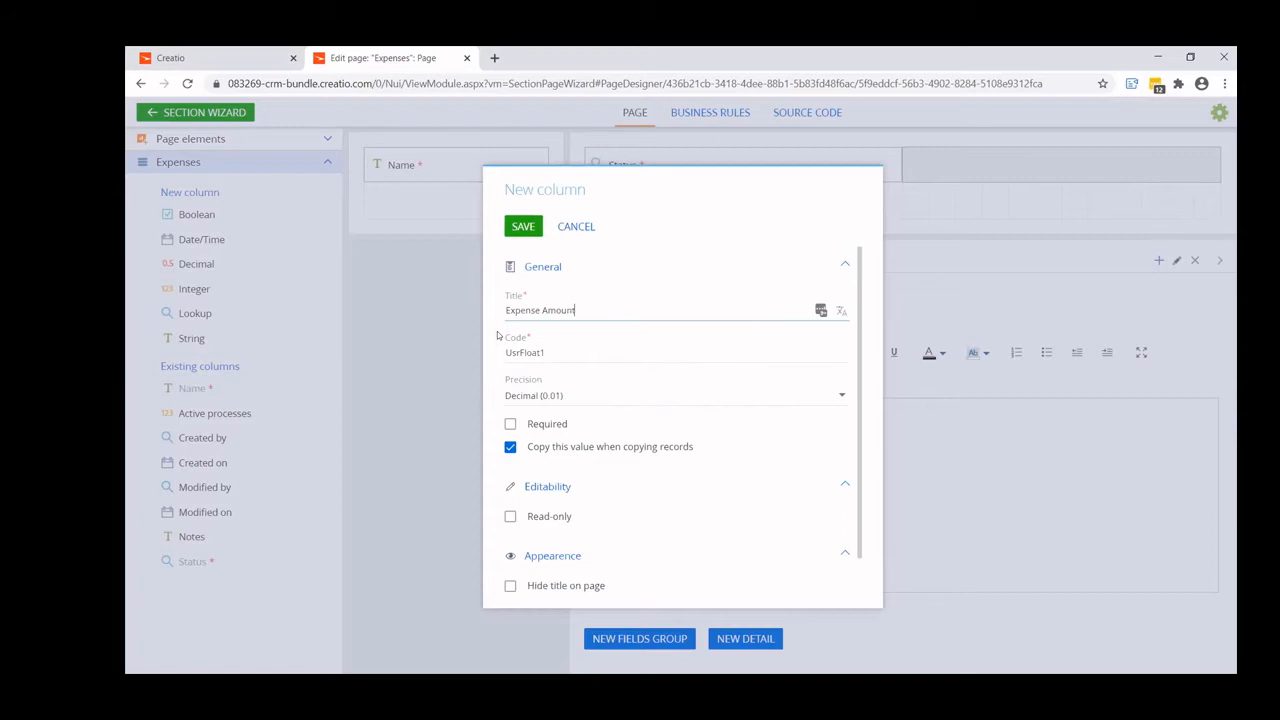
key("ctrl+a")
key("ctrl+c")
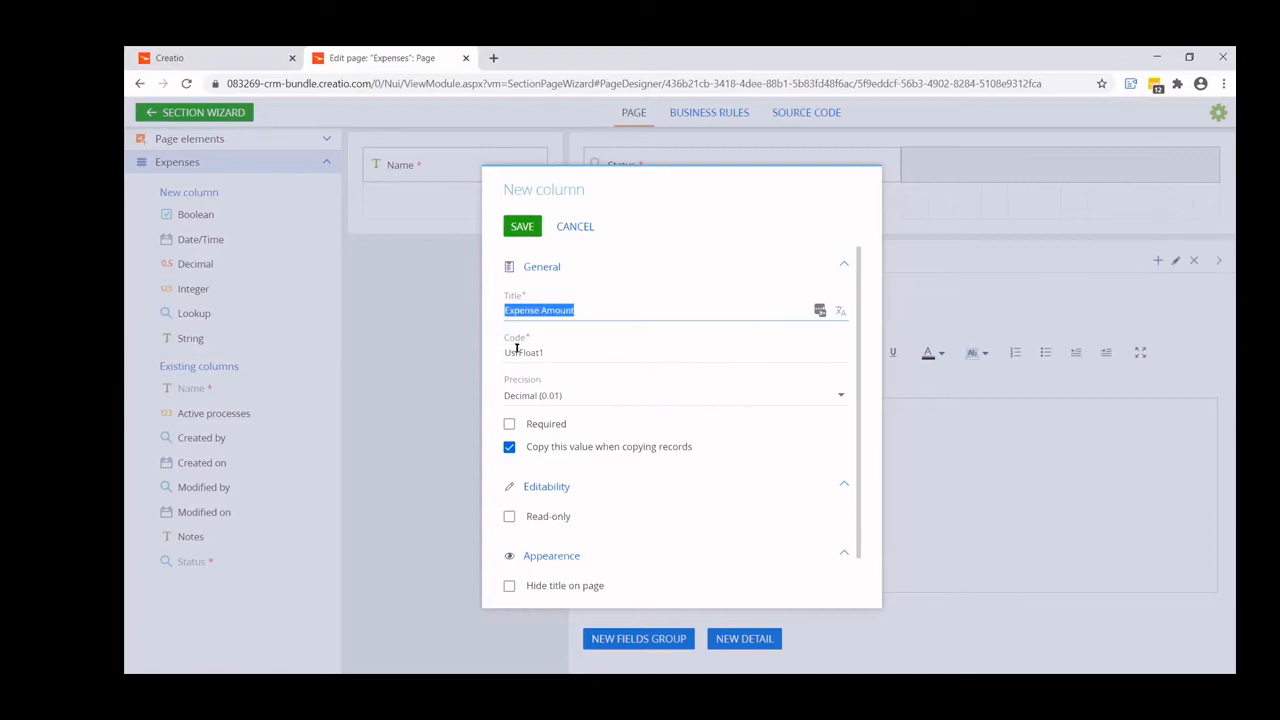
left_click_drag(518, 352, 561, 356)
key("ctrl+v")
left_click(562, 357)
key("BackSpace")
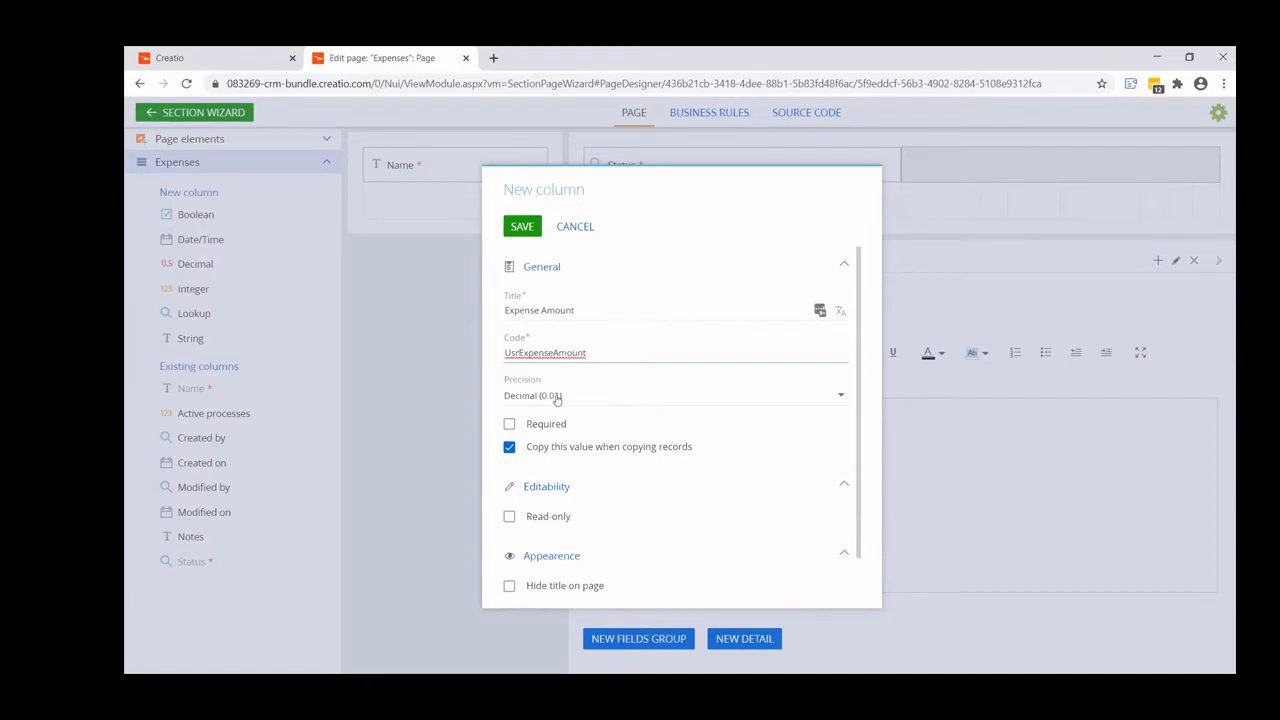
- Set the Expense Amount column's precision to Currency, make it required and save it
left_click(557, 397)
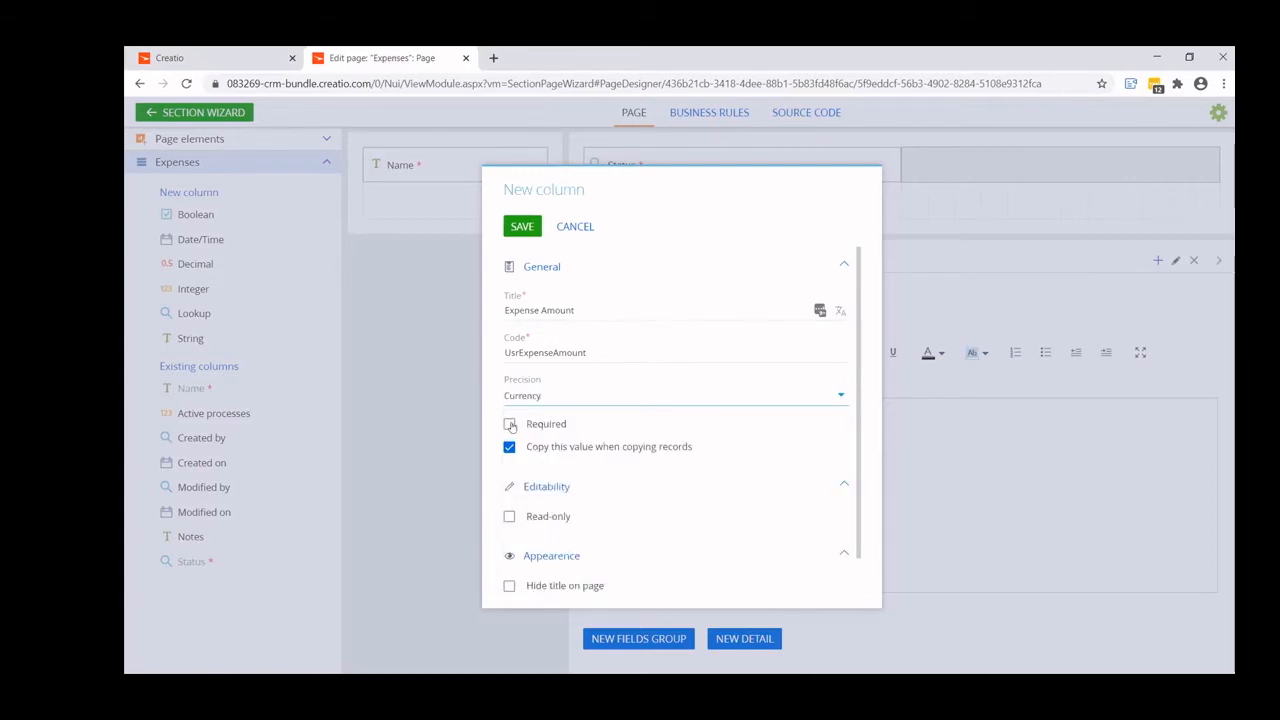
left_click(511, 424)
left_click(521, 230)
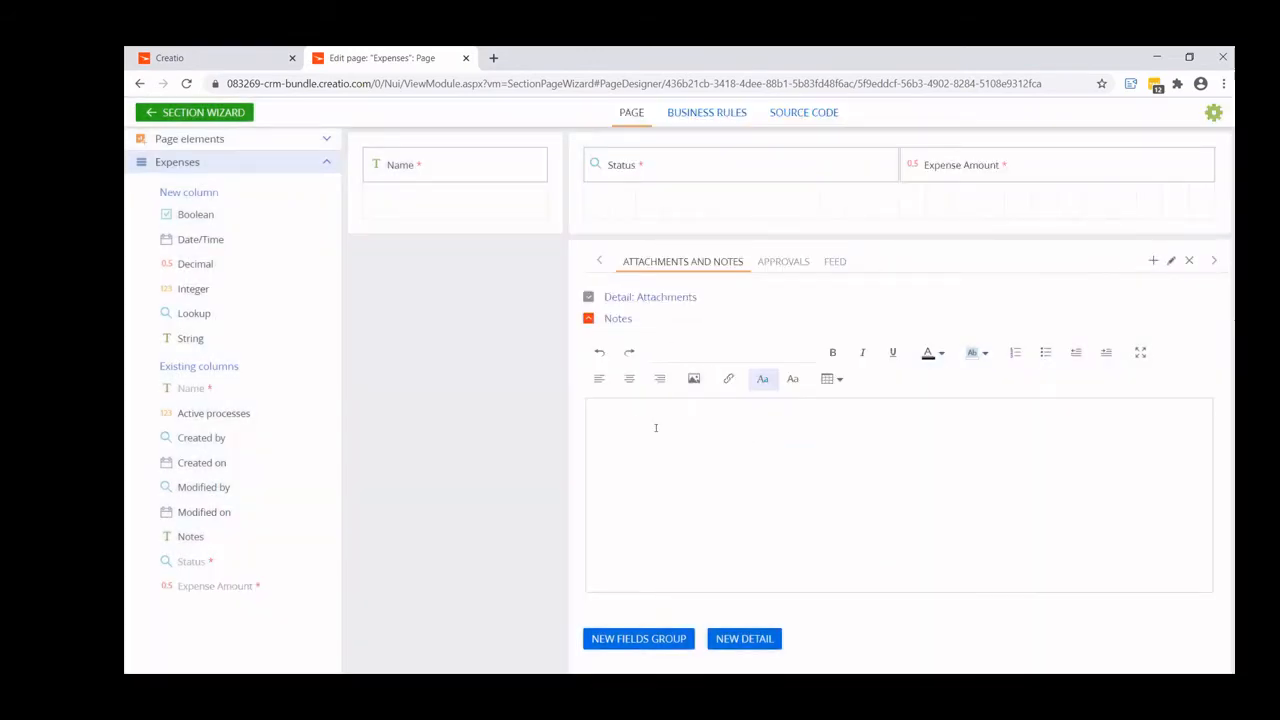
- Add a date/time column below Status on the page, titled Date Incurred with code UsrDateIncurred
left_click_drag(205, 240, 677, 245)
key("ctrl+a")
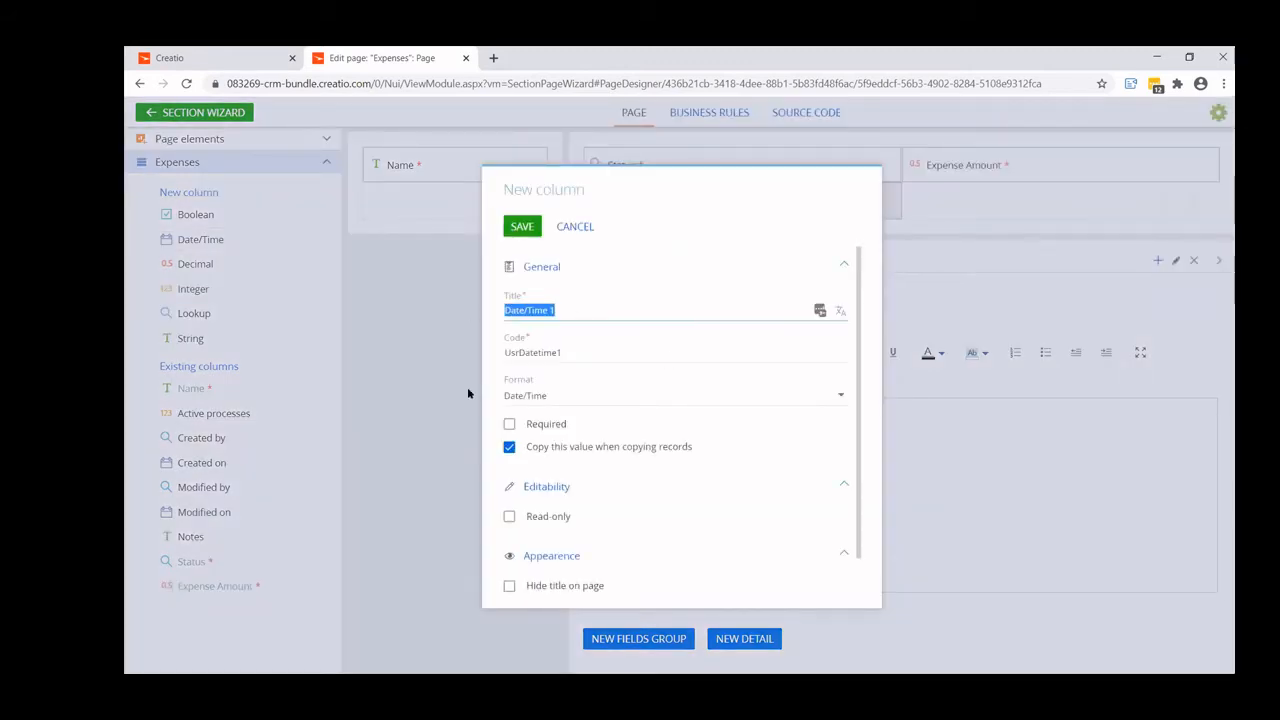
type("Date Incurr")
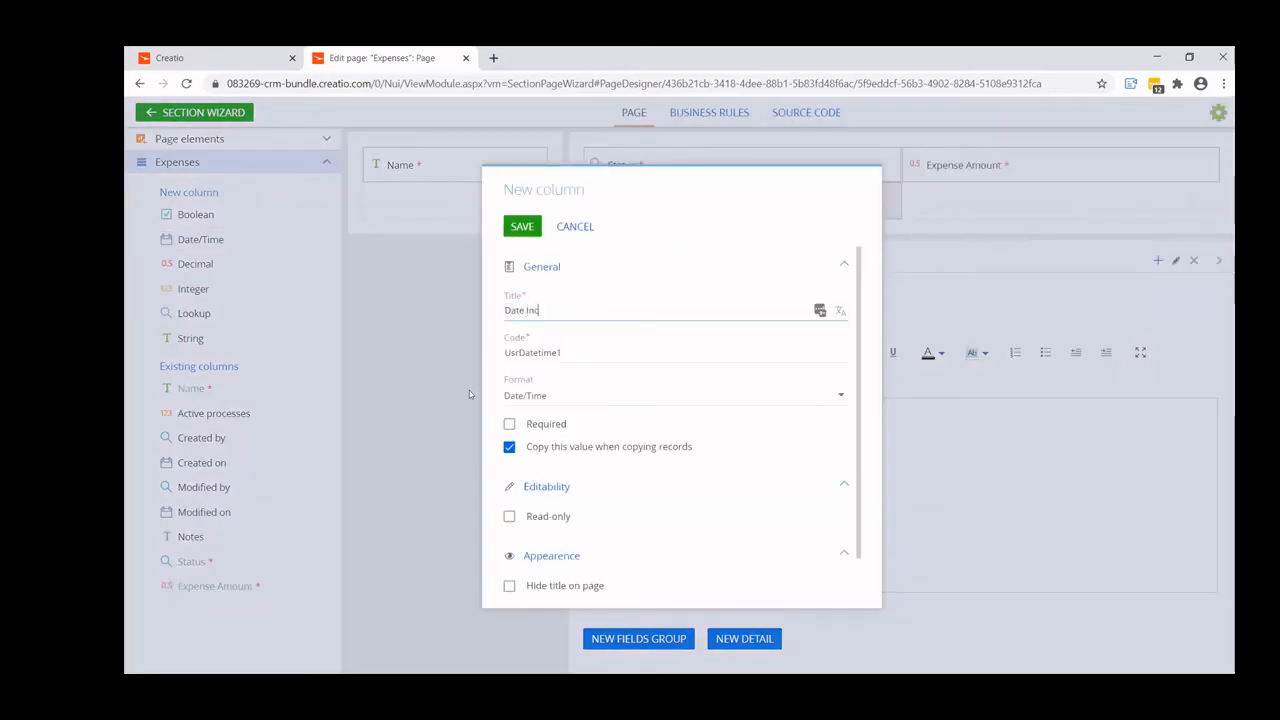
type("ed")
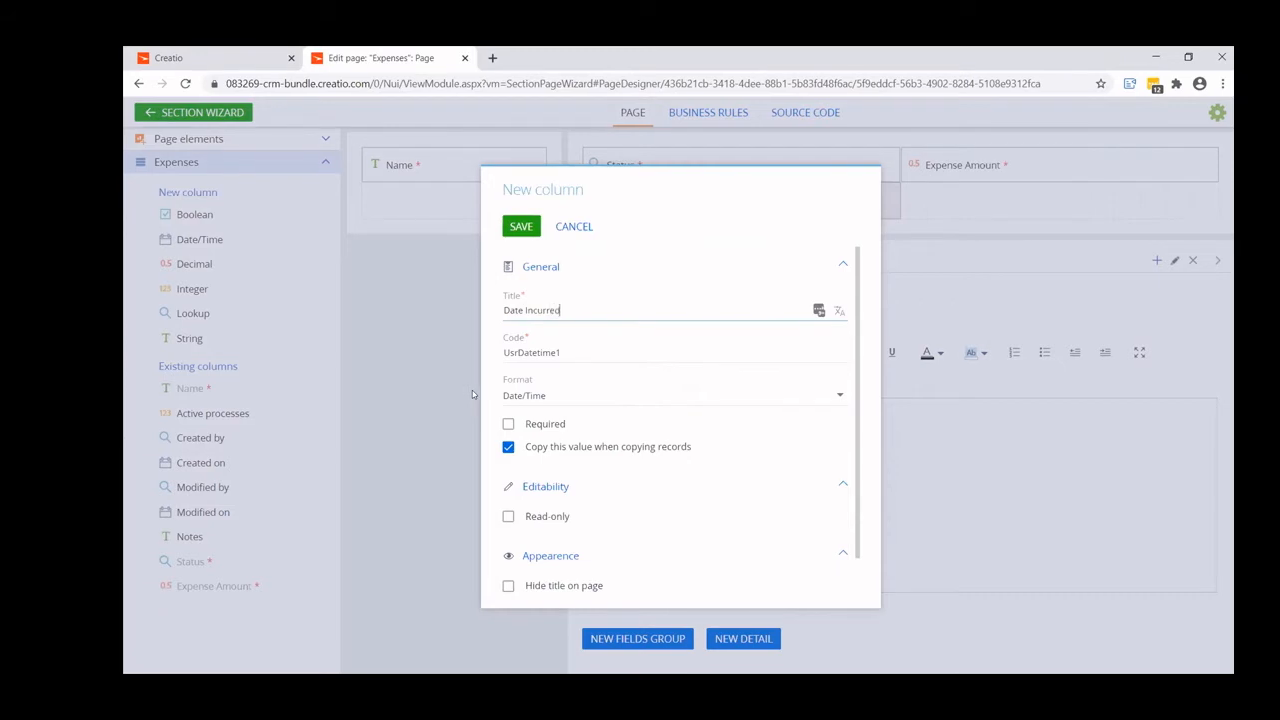
left_click_drag(526, 311, 597, 306)
left_click_drag(527, 352, 600, 353)
key("ctrl+v")
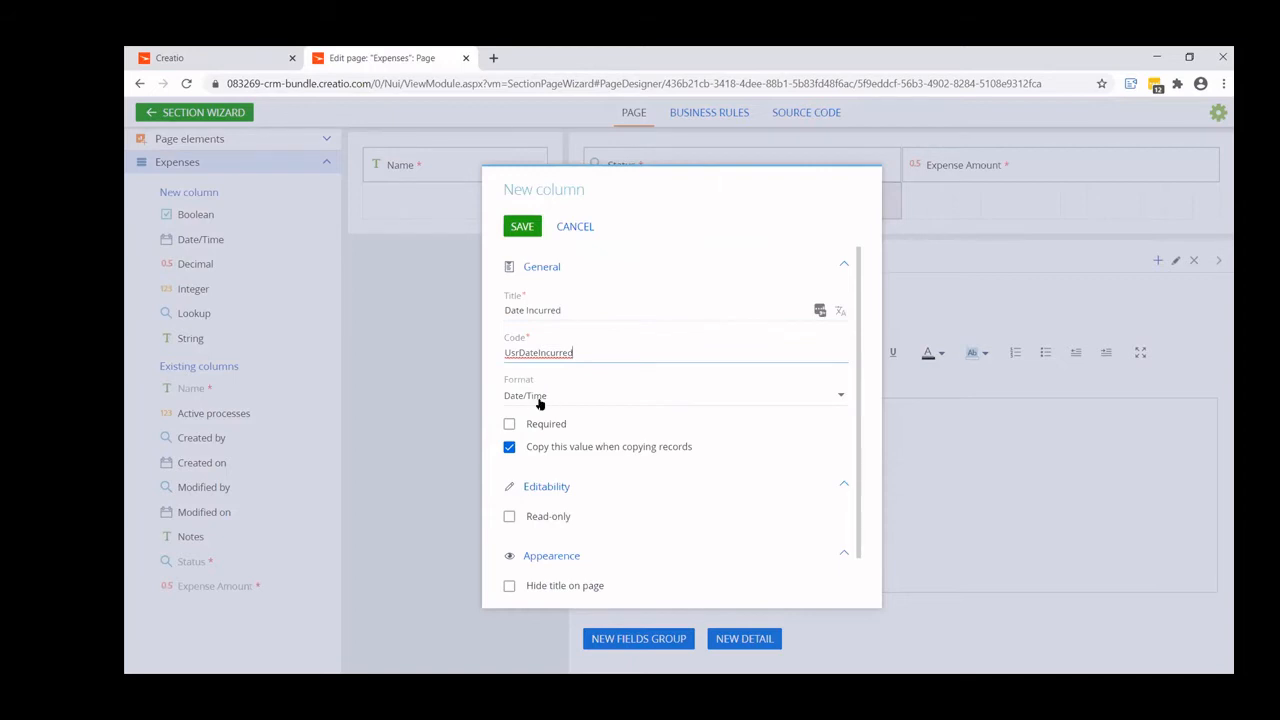
- Set the Date Incurred column's format to Date, make it required and save it
left_click(540, 398)
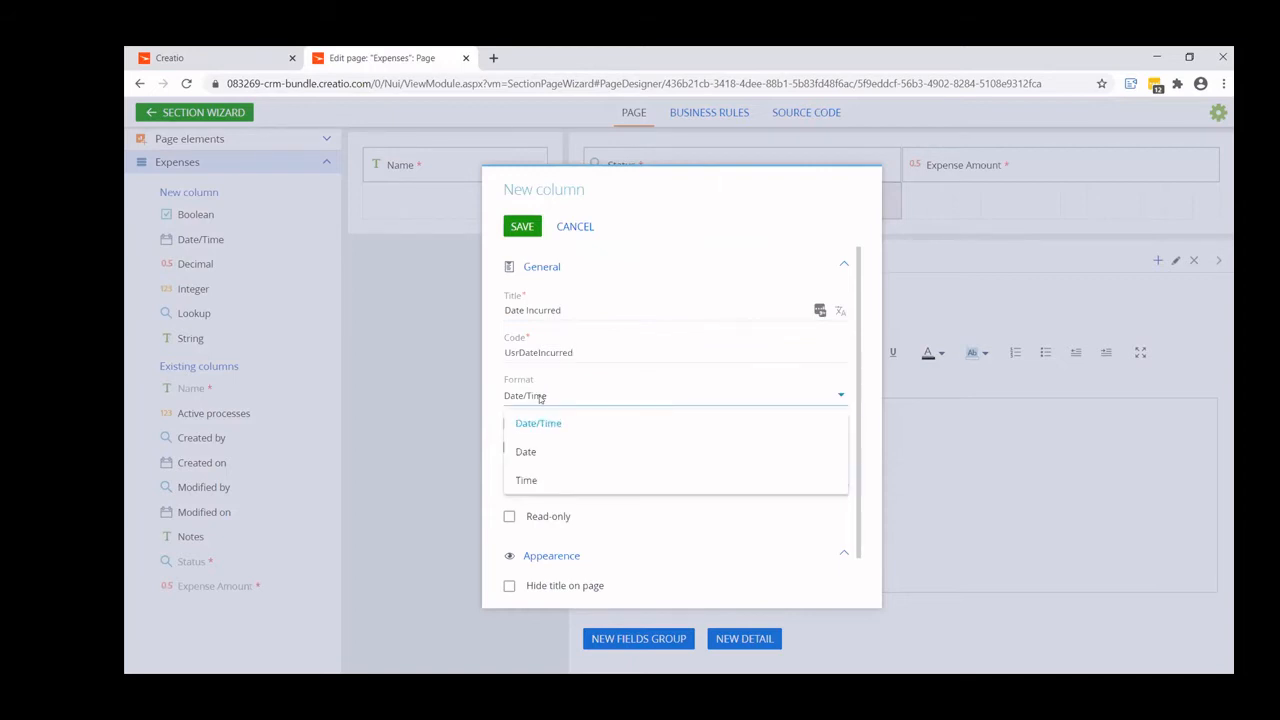
left_click(528, 451)
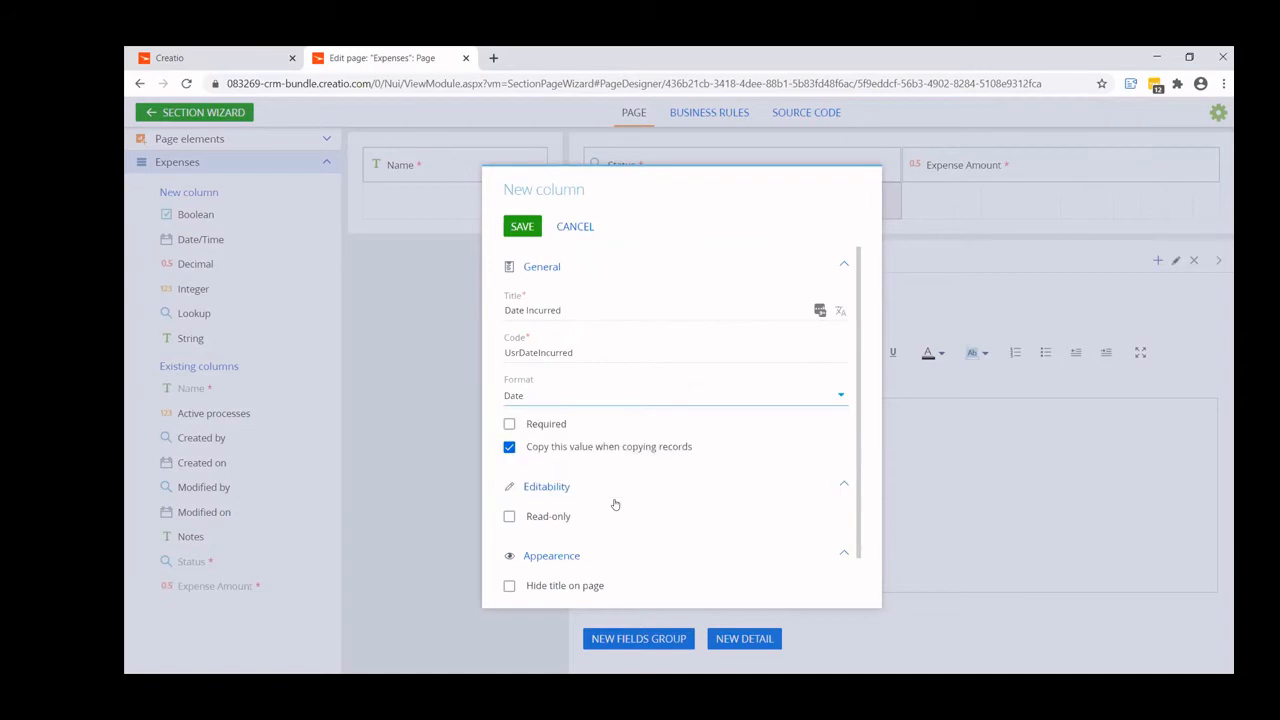
left_click(509, 424)
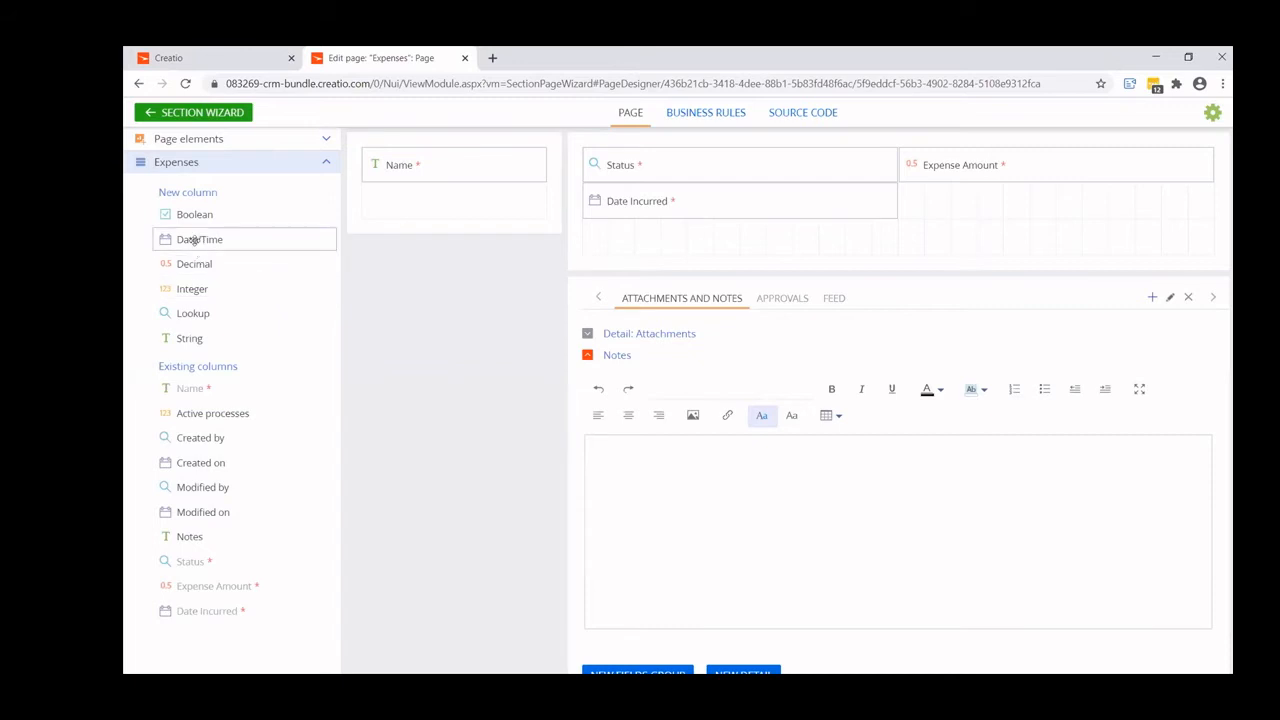
- Add and save a date/time column below Expense Amount, titled Date Submitted with code UsrDateSubmitted
left_click_drag(195, 240, 963, 210)
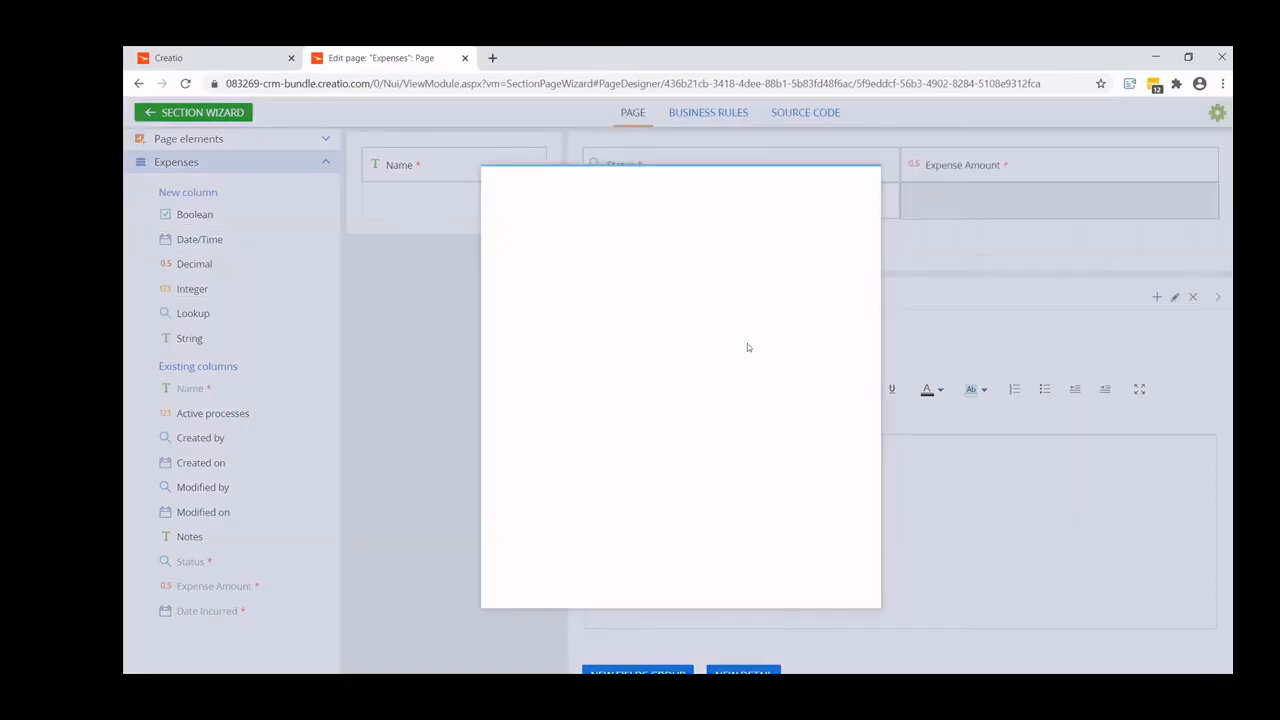
left_click_drag(522, 308, 616, 308)
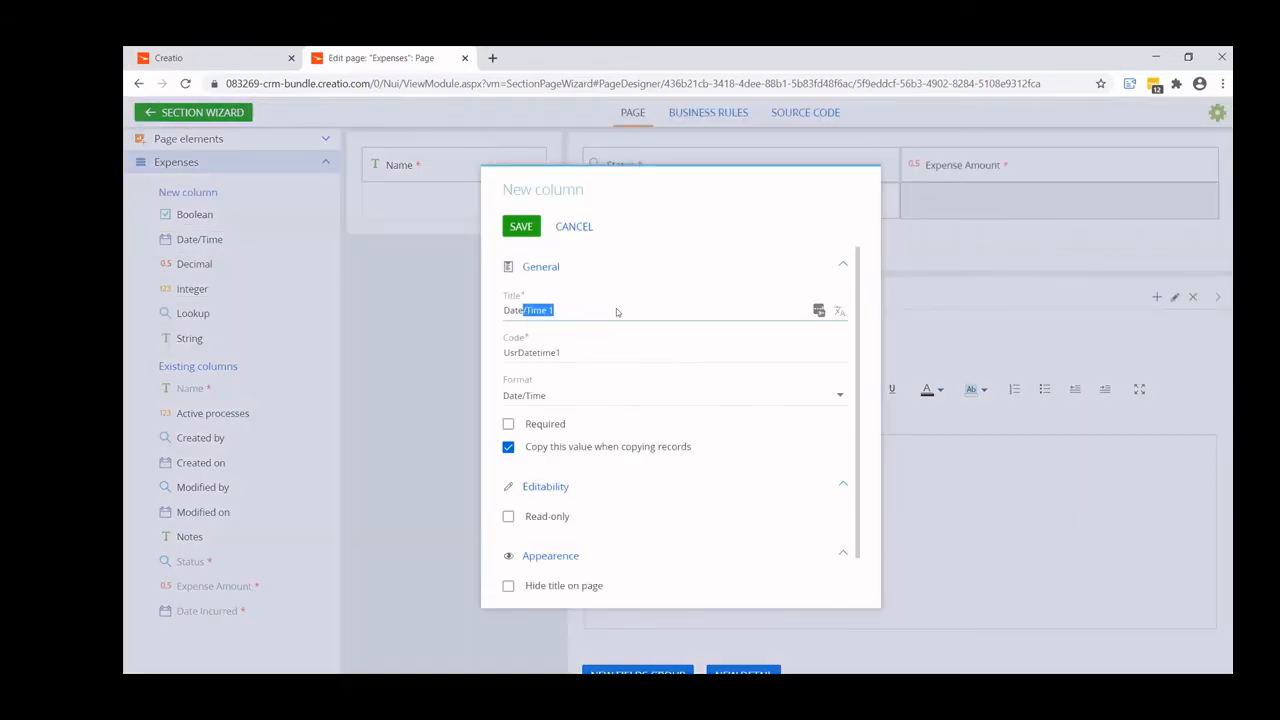
type("Subn")
key("BackSpace")
type("mitted")
left_click_drag(570, 310, 586, 354)
left_click(537, 351)
key("ctrl+v")
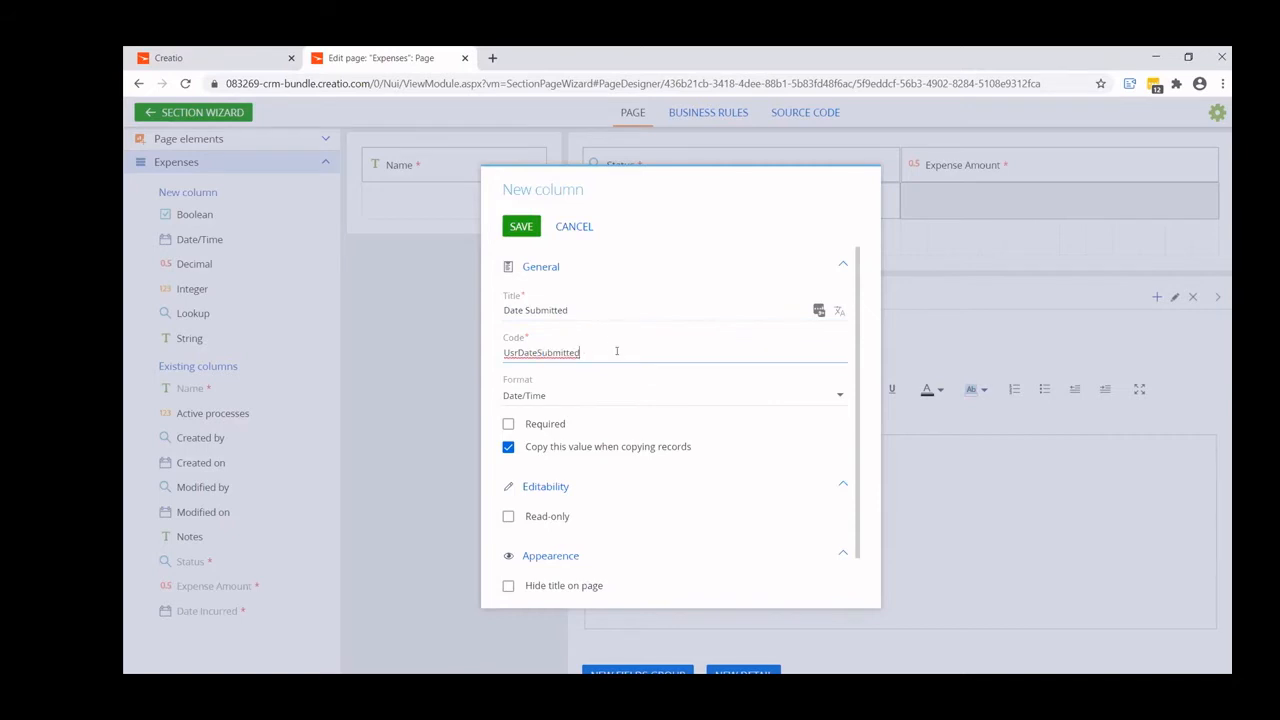
left_click(524, 232)
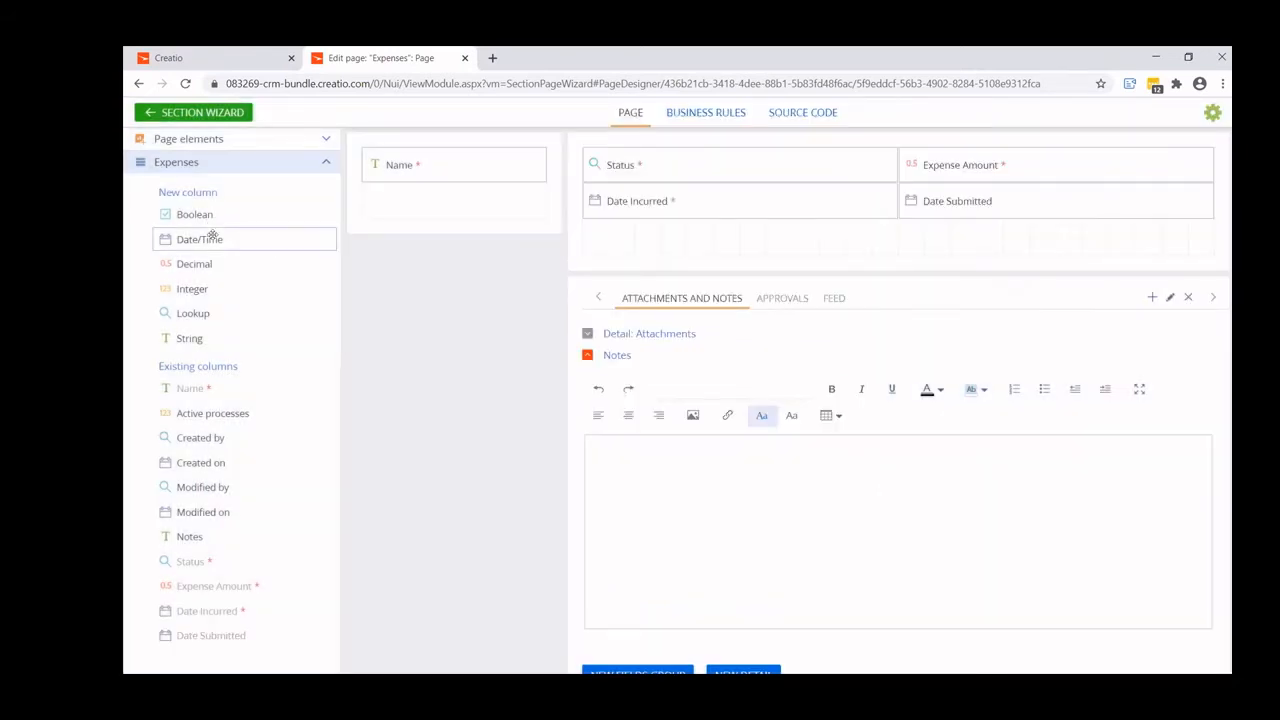
- Add and save a date/time column below Date Submitted, titled Date Approved with code UsrDateApproved
left_click_drag(212, 235, 980, 238)
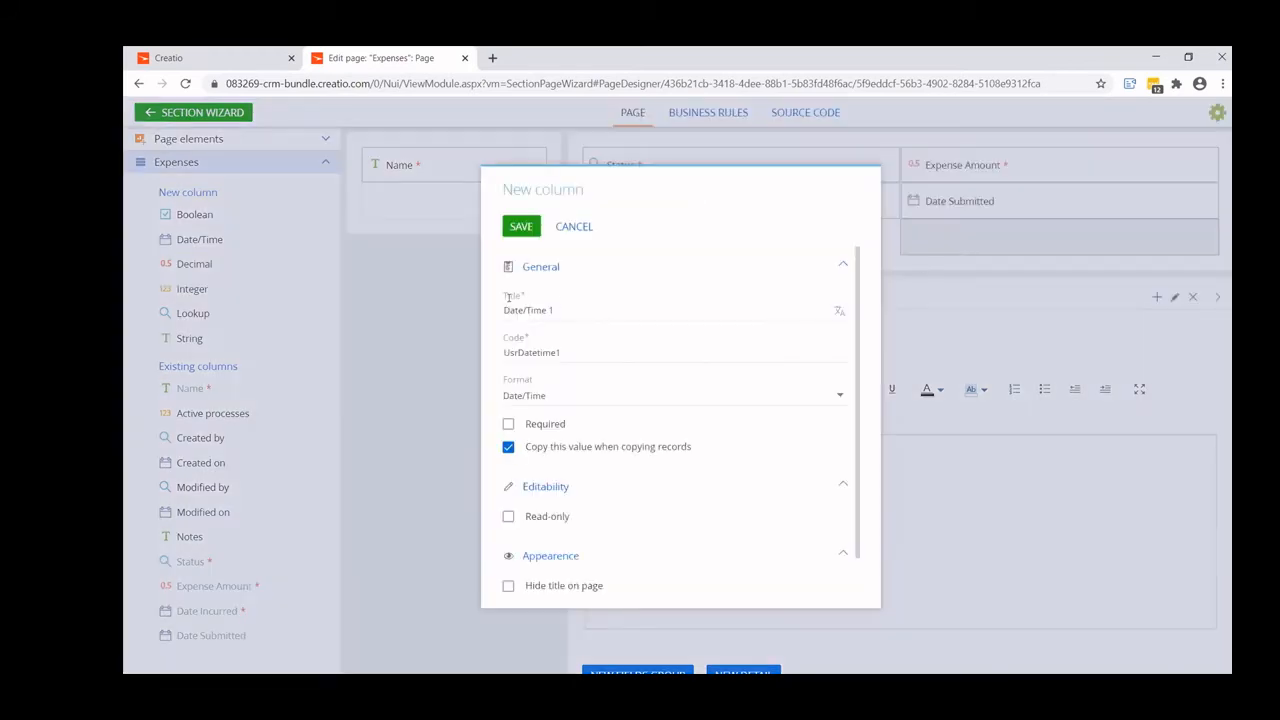
left_click_drag(522, 310, 655, 316)
type("Appr")
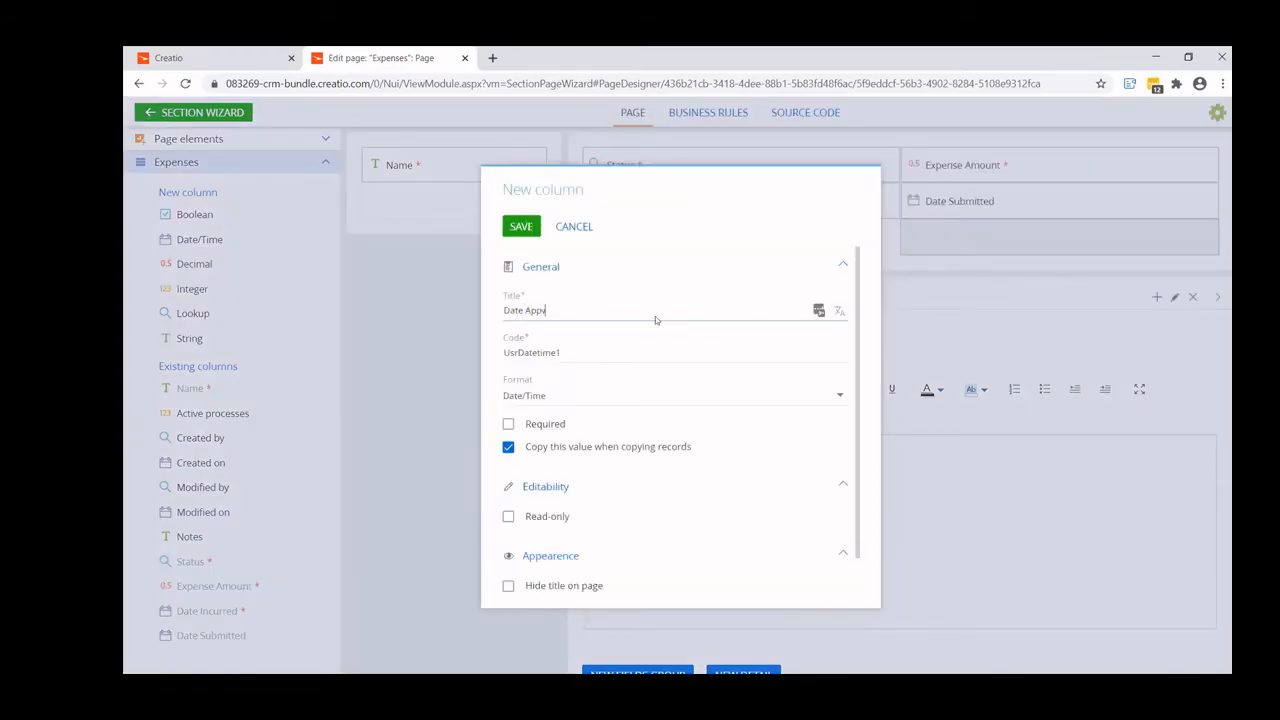
type("oved")
left_click_drag(538, 352, 569, 352)
type("Ap")
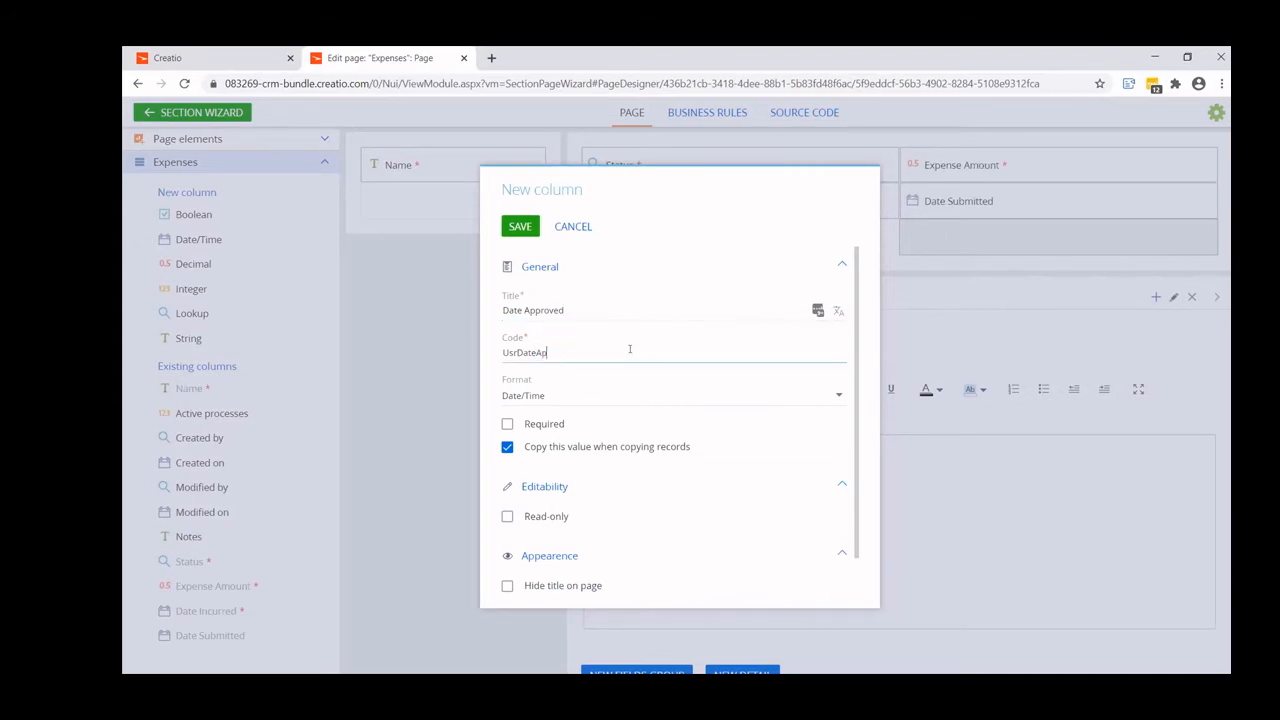
type("proved")
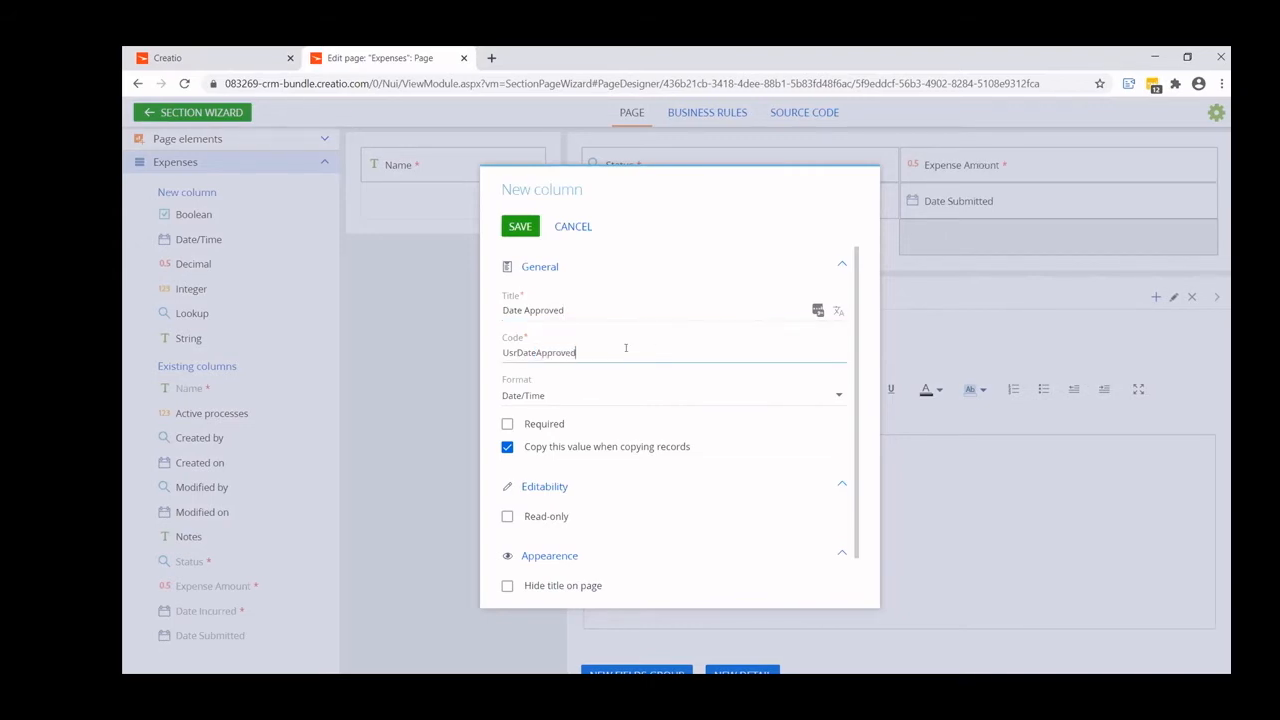
left_click(519, 226)
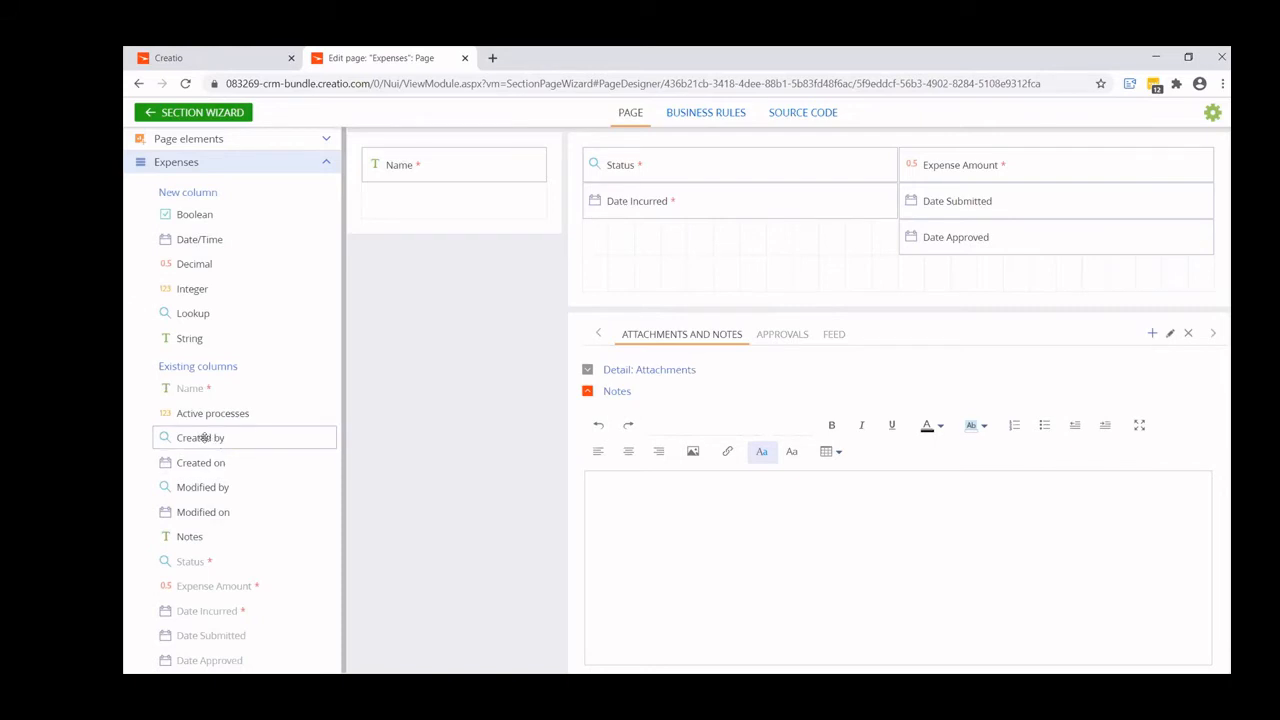
- Place the existing Created by and Notes columns on the page, one under the other below Date Incurred
left_click_drag(208, 437, 675, 240)
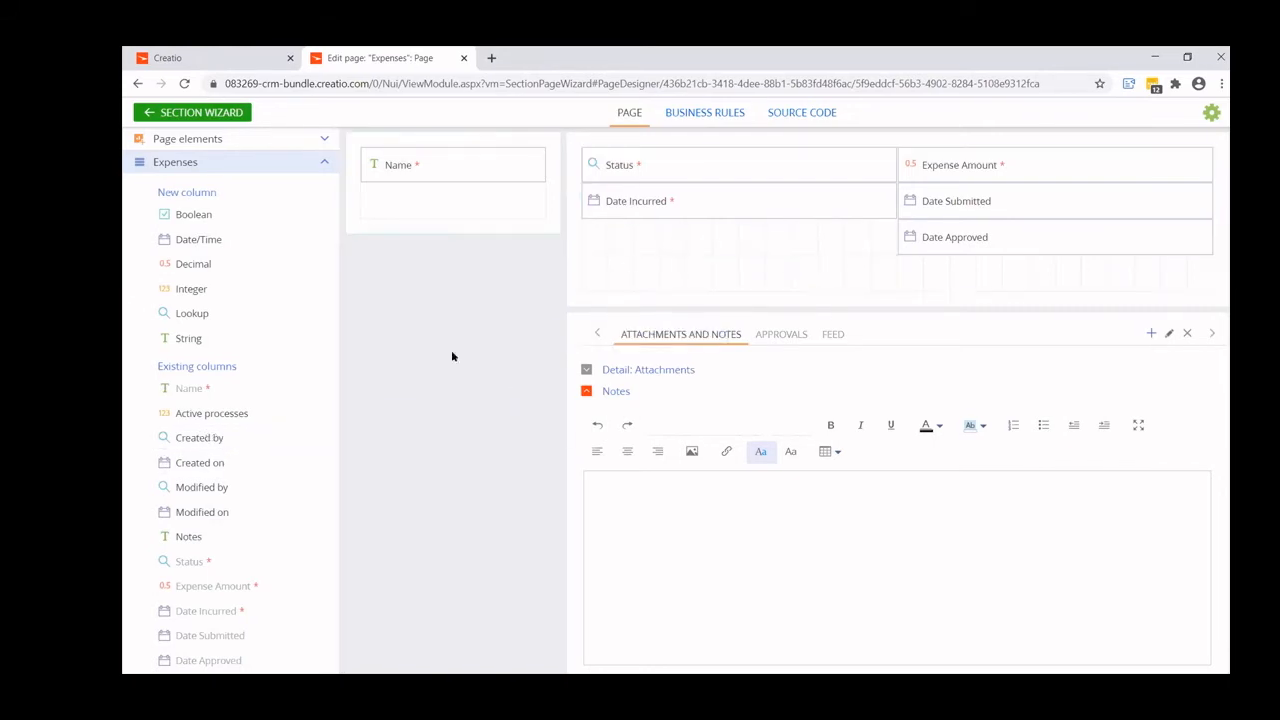
left_click_drag(217, 437, 629, 251)
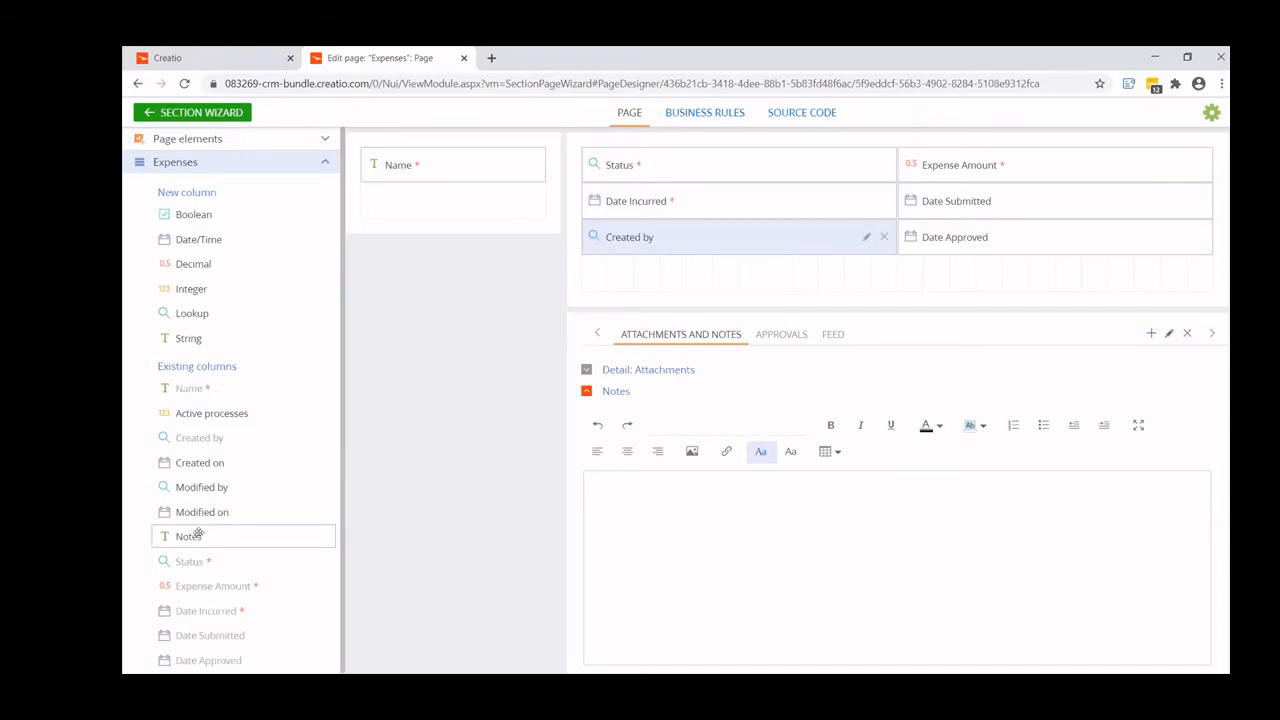
mouse_move(198, 535)
left_mouse_down()
mouse_move(289, 507)
mouse_move(677, 271)
mouse_move(646, 270)
left_mouse_up()
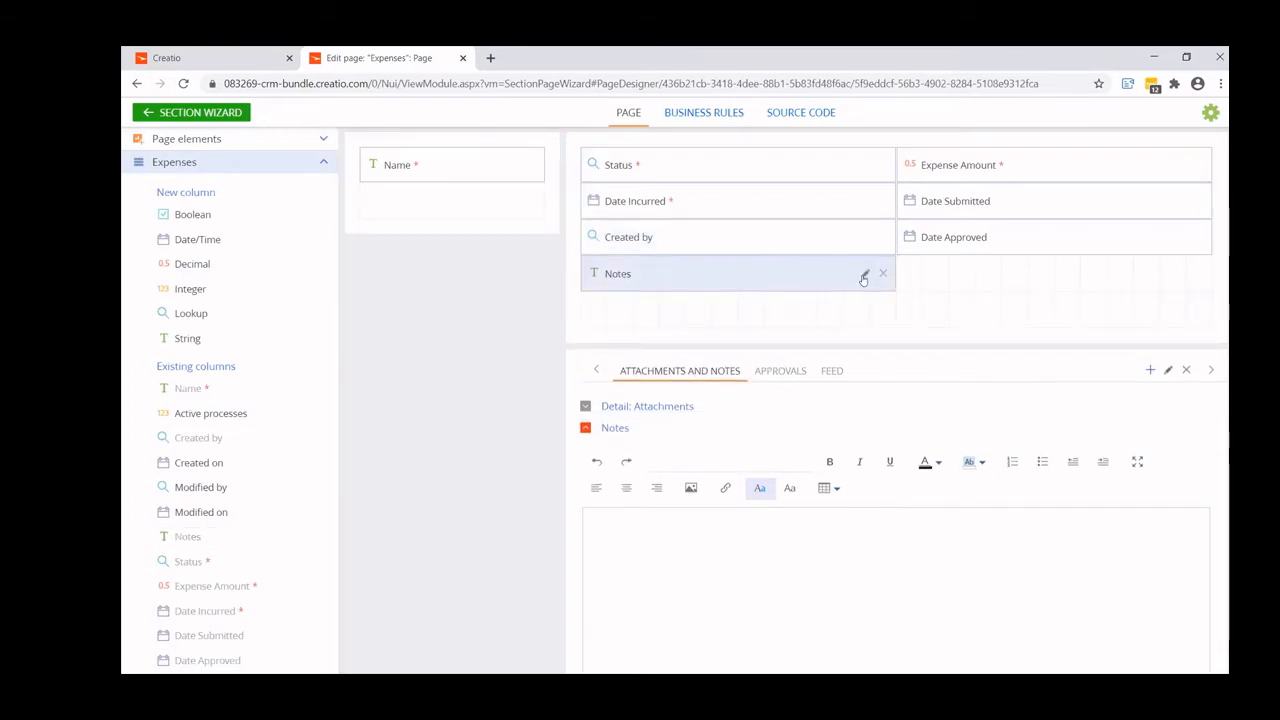
- Retitle the Notes column on the page as Description and widen its field to the full width of the block
left_click(865, 273)
double_click(493, 307)
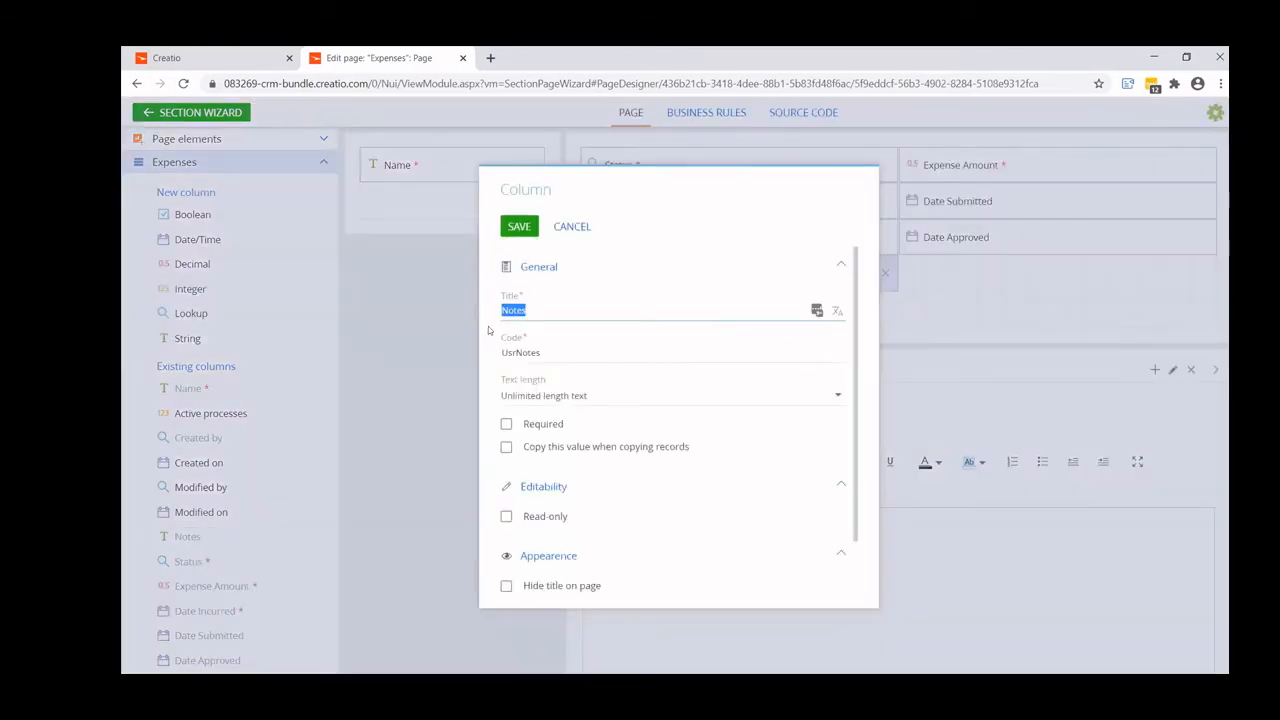
type("Description")
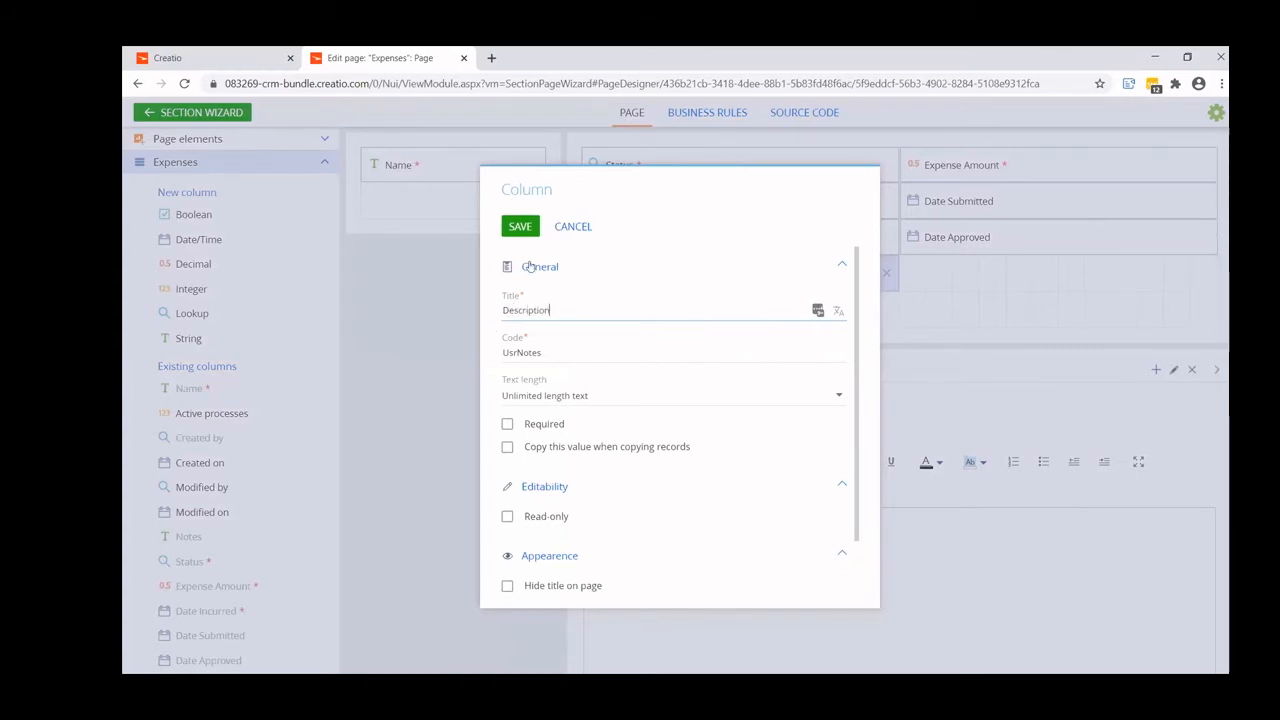
left_click(521, 226)
left_click_drag(891, 264, 1205, 265)
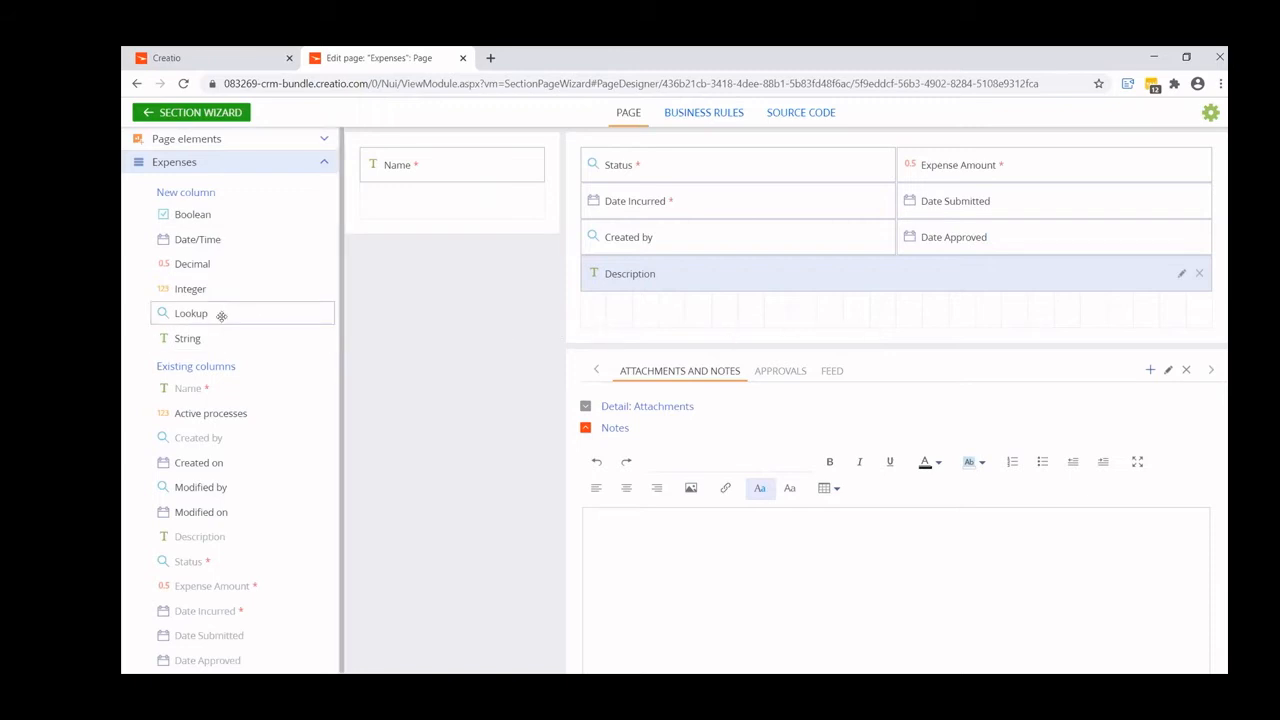
- Add a lookup column below Description on the page, titled Account with code UsrAccount
left_click_drag(221, 315, 655, 318)
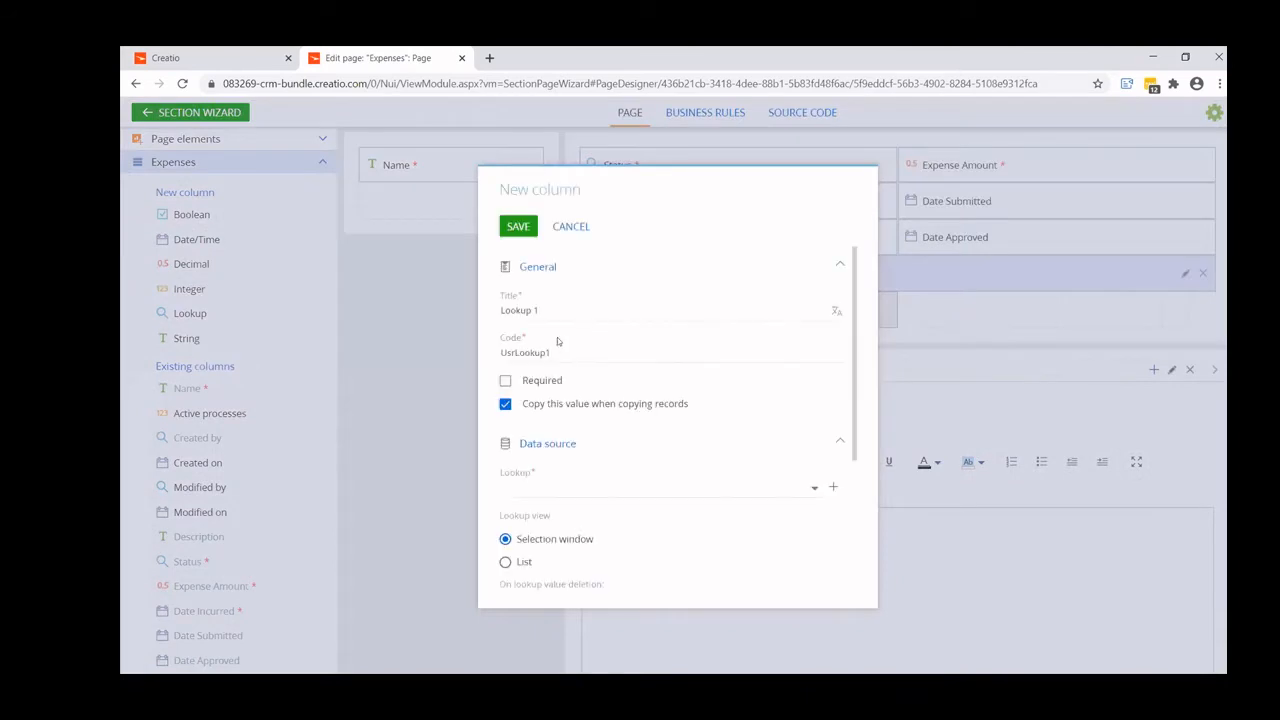
left_click_drag(800, 310, 432, 311)
type("Acc")
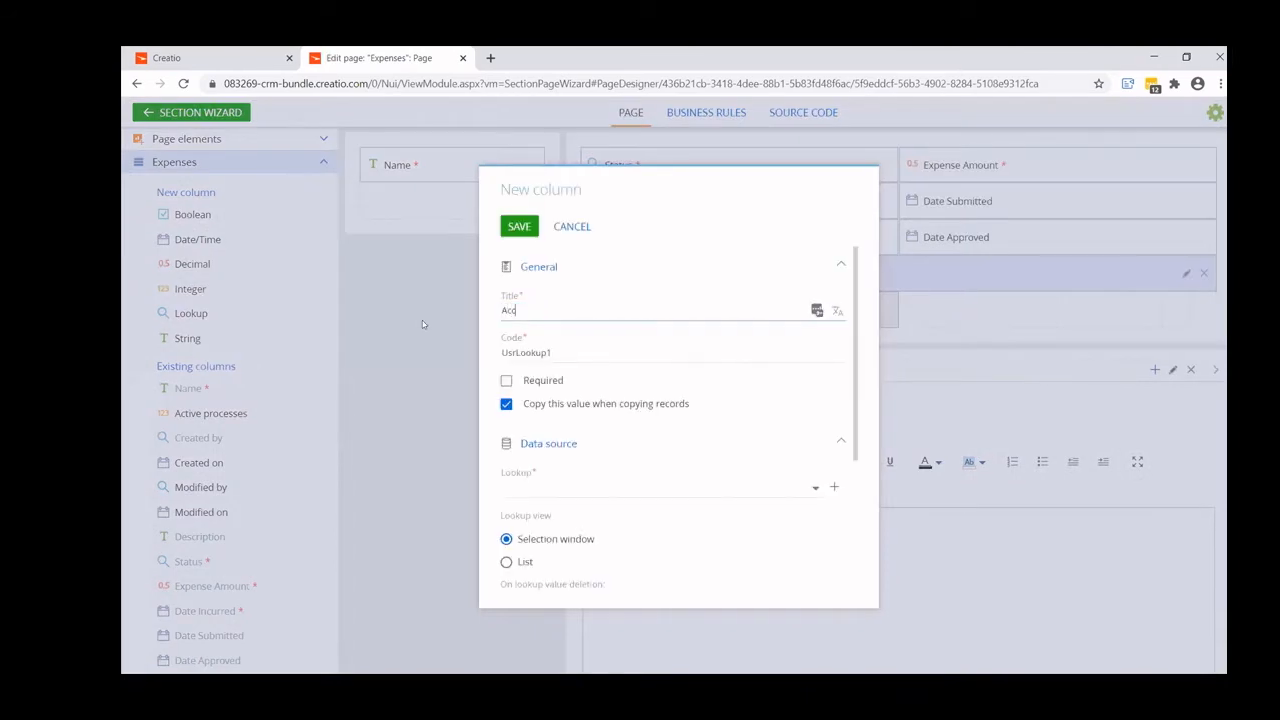
type("ount")
left_click_drag(524, 351, 614, 356)
type("Account")
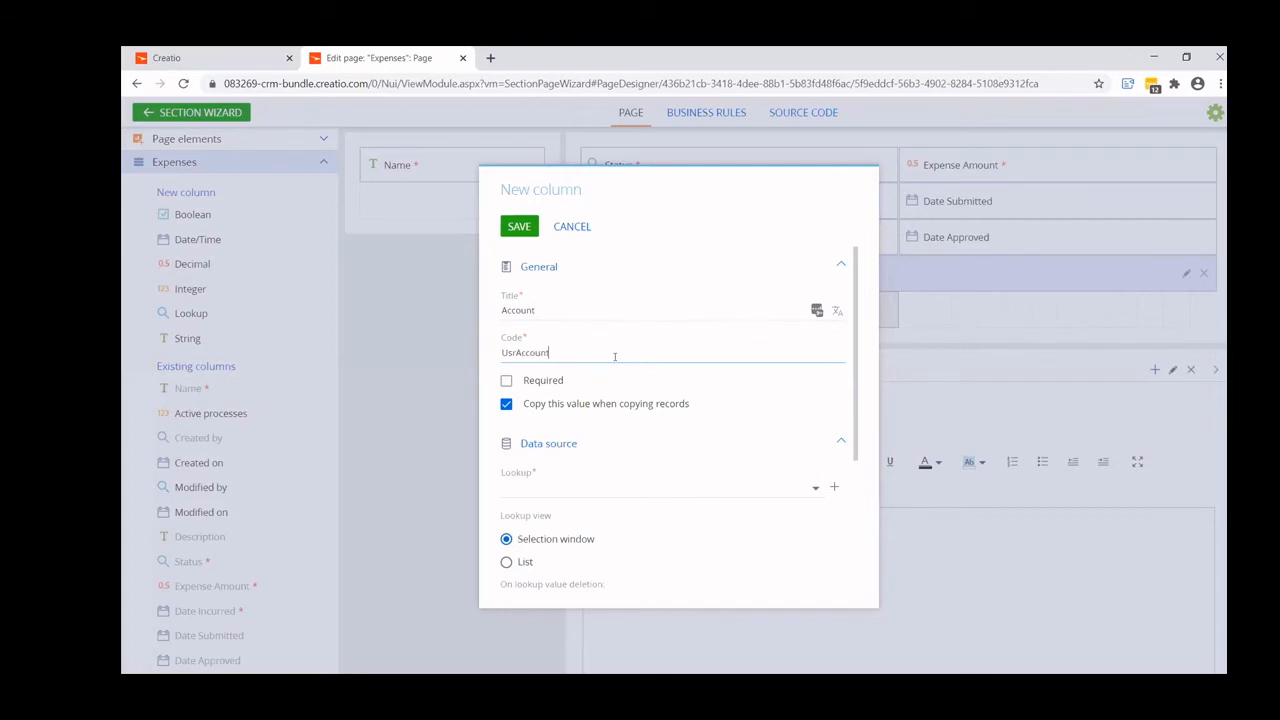
- Base the new Account column on the Account lookup and save it
left_click(545, 487)
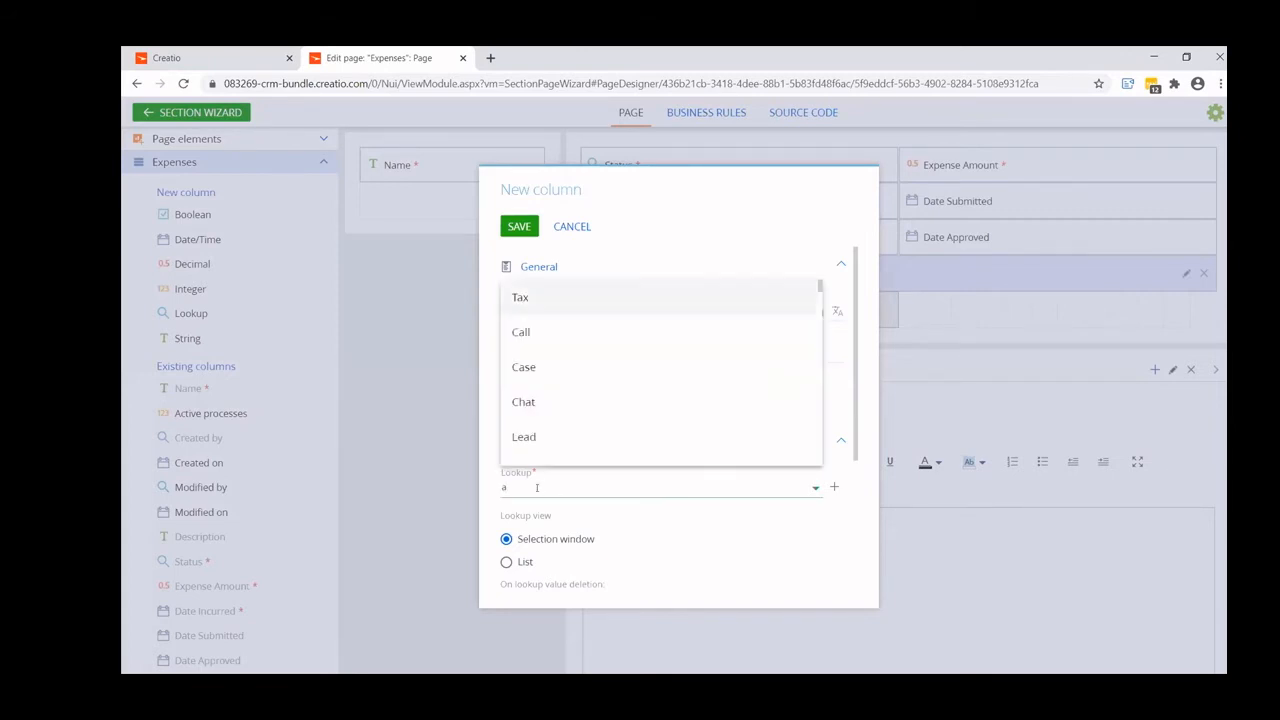
type("acco")
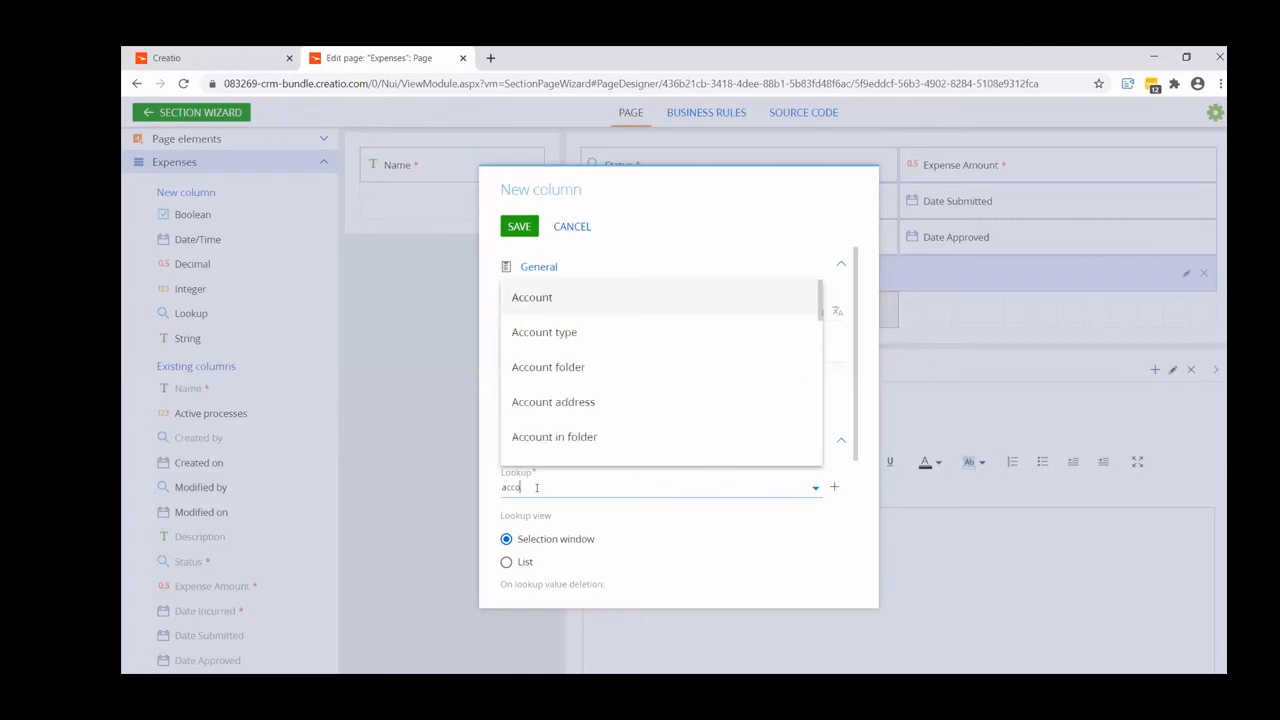
left_click(547, 295)
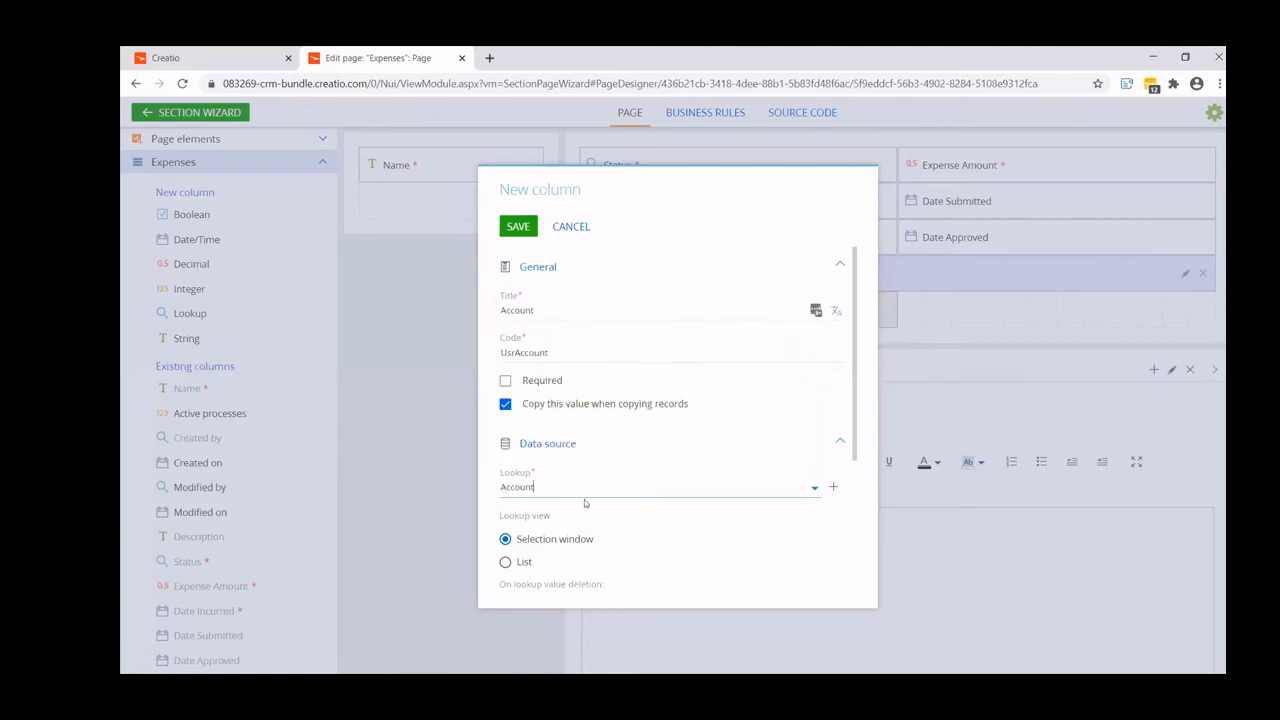
left_click(518, 227)
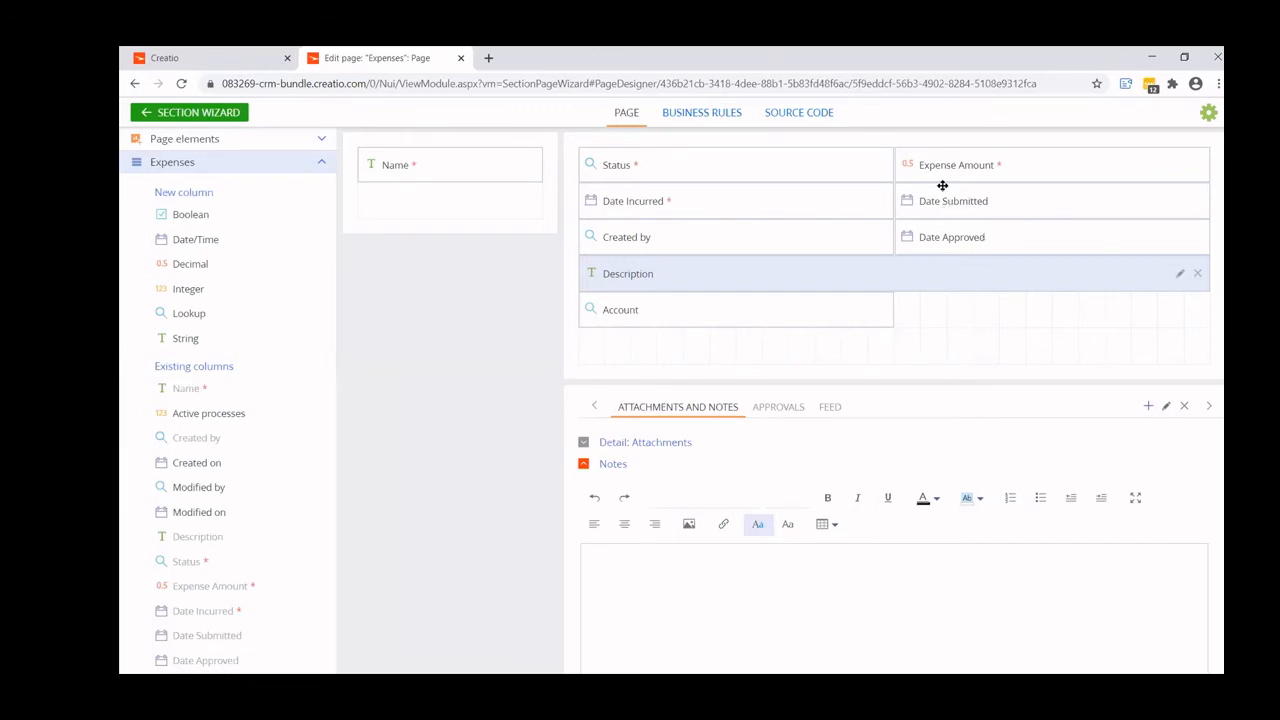
- Start a new business rule for the Expenses page with the condition that the Date Submitted field is filled in
left_click(702, 113)
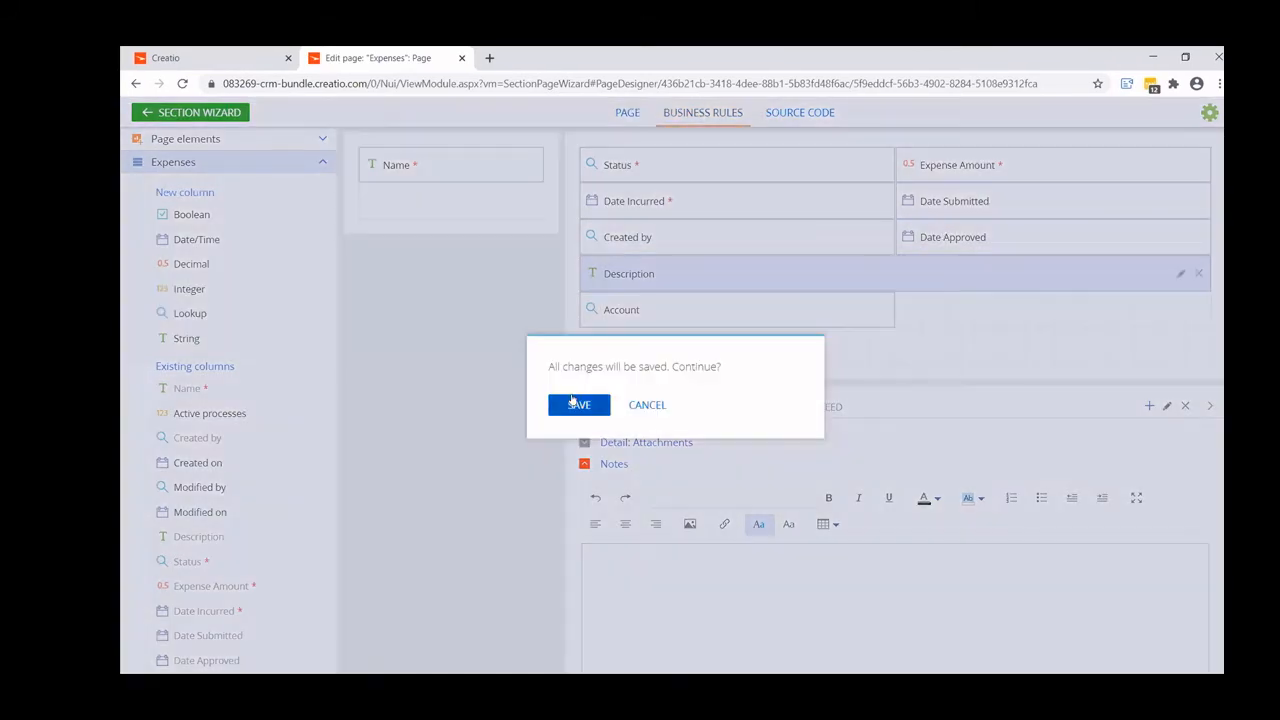
left_click(574, 402)
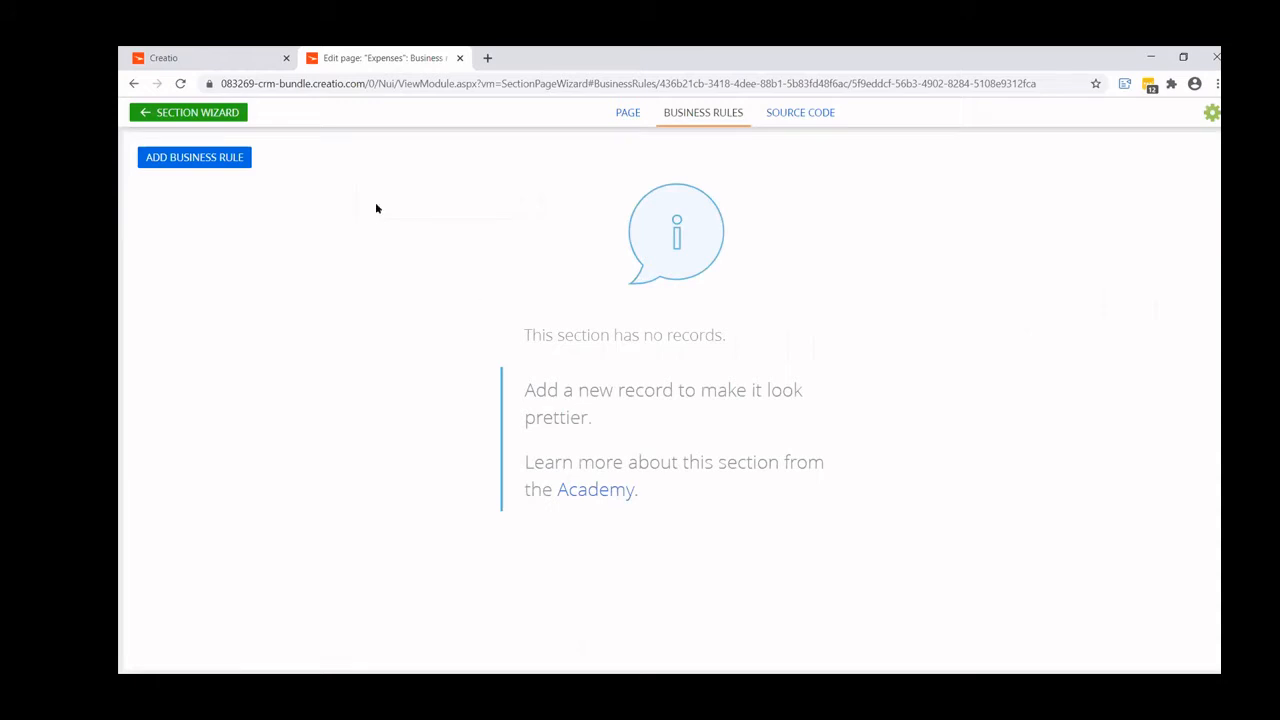
left_click(190, 160)
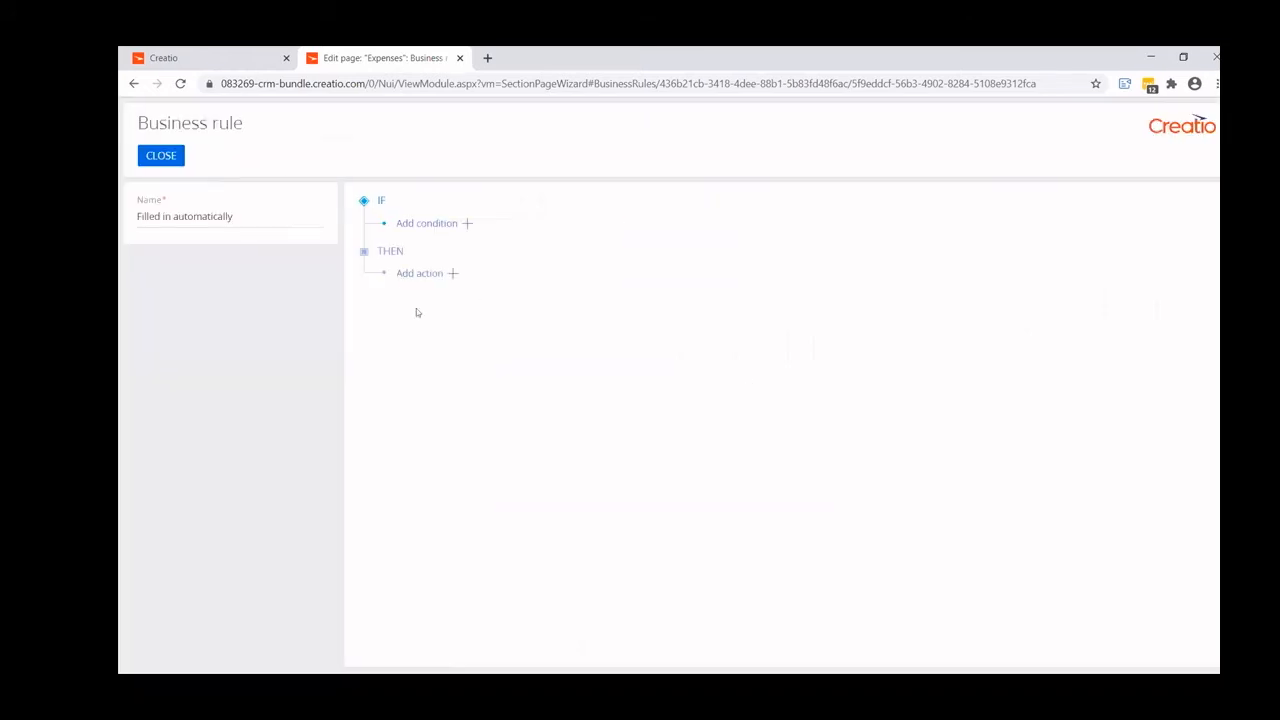
left_click(452, 275)
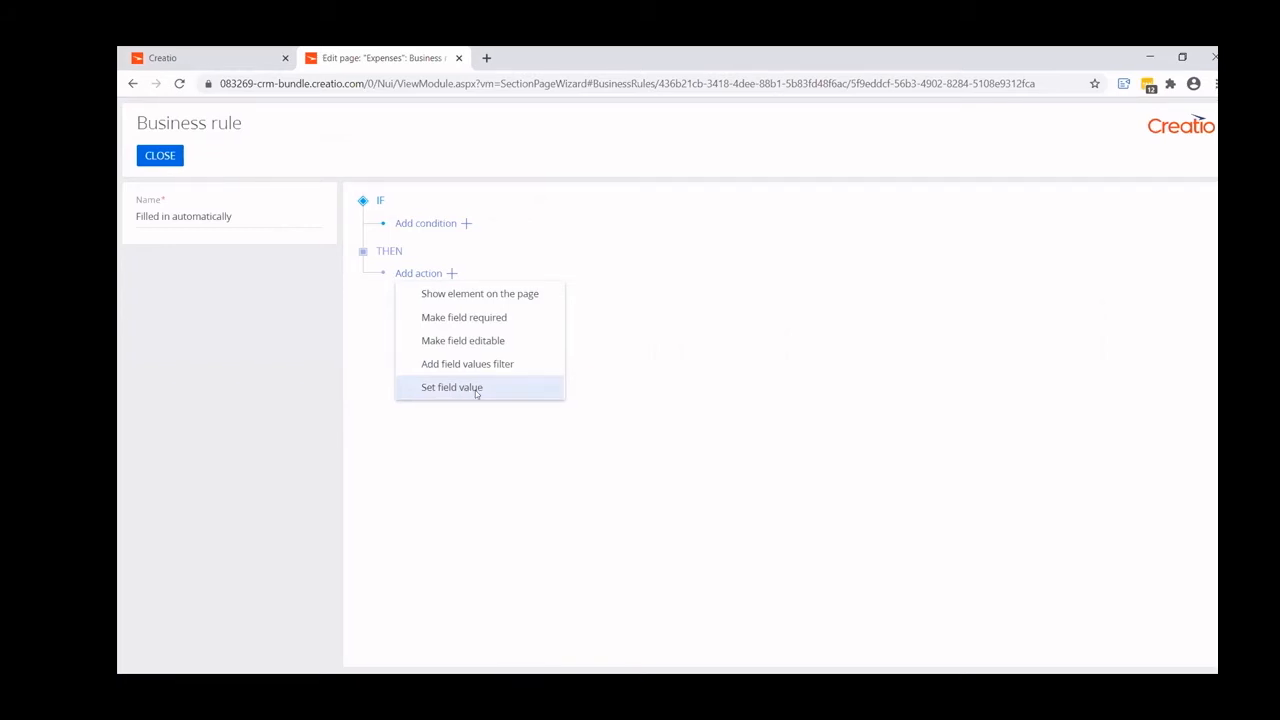
left_click(466, 223)
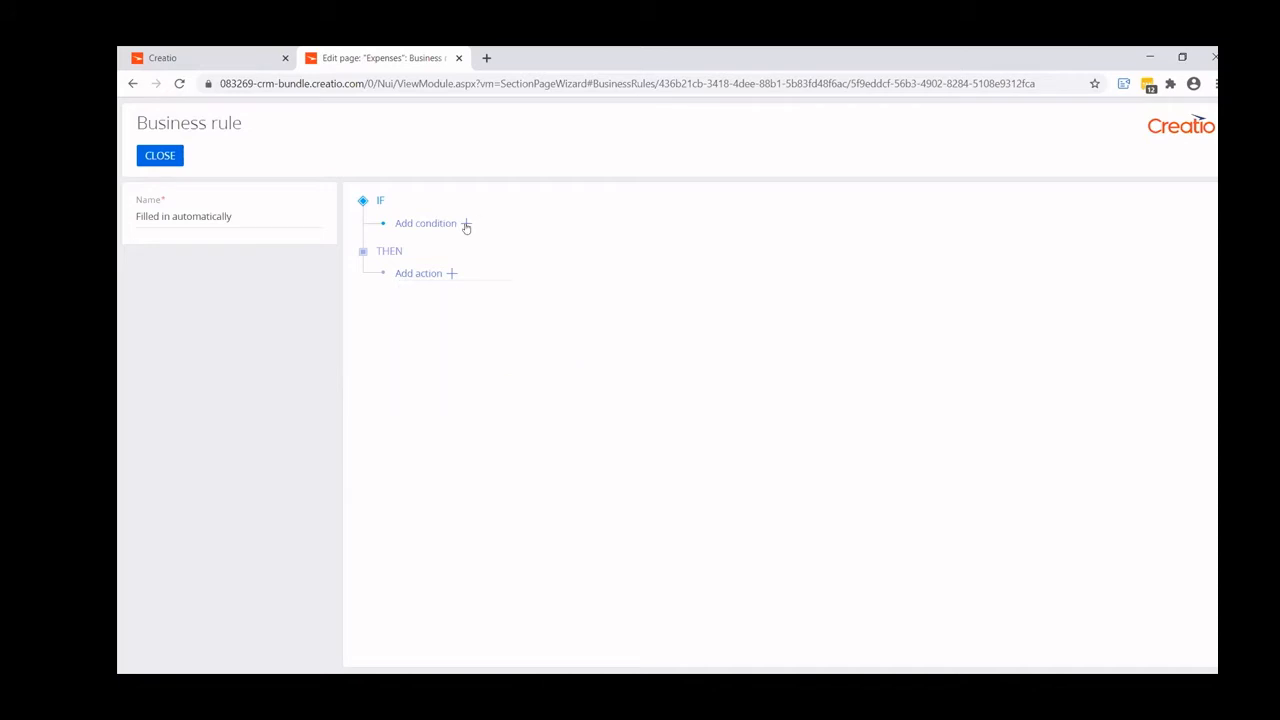
left_click(466, 223)
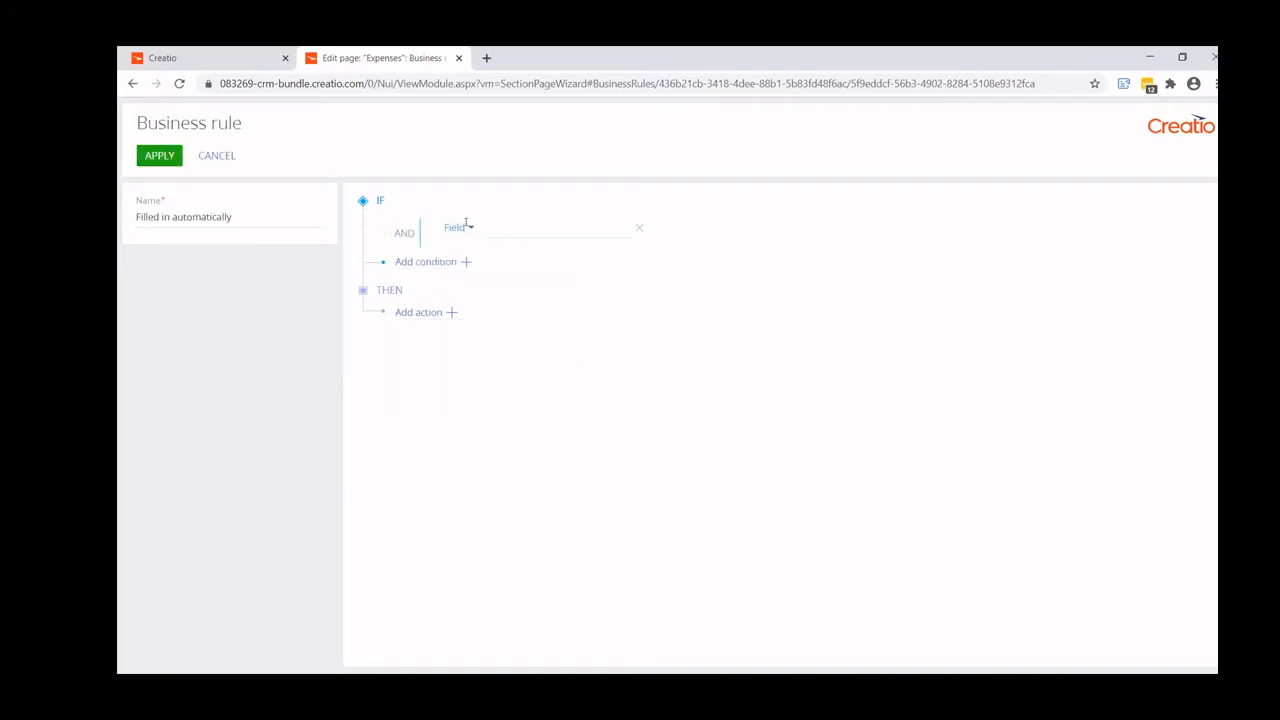
left_click(610, 227)
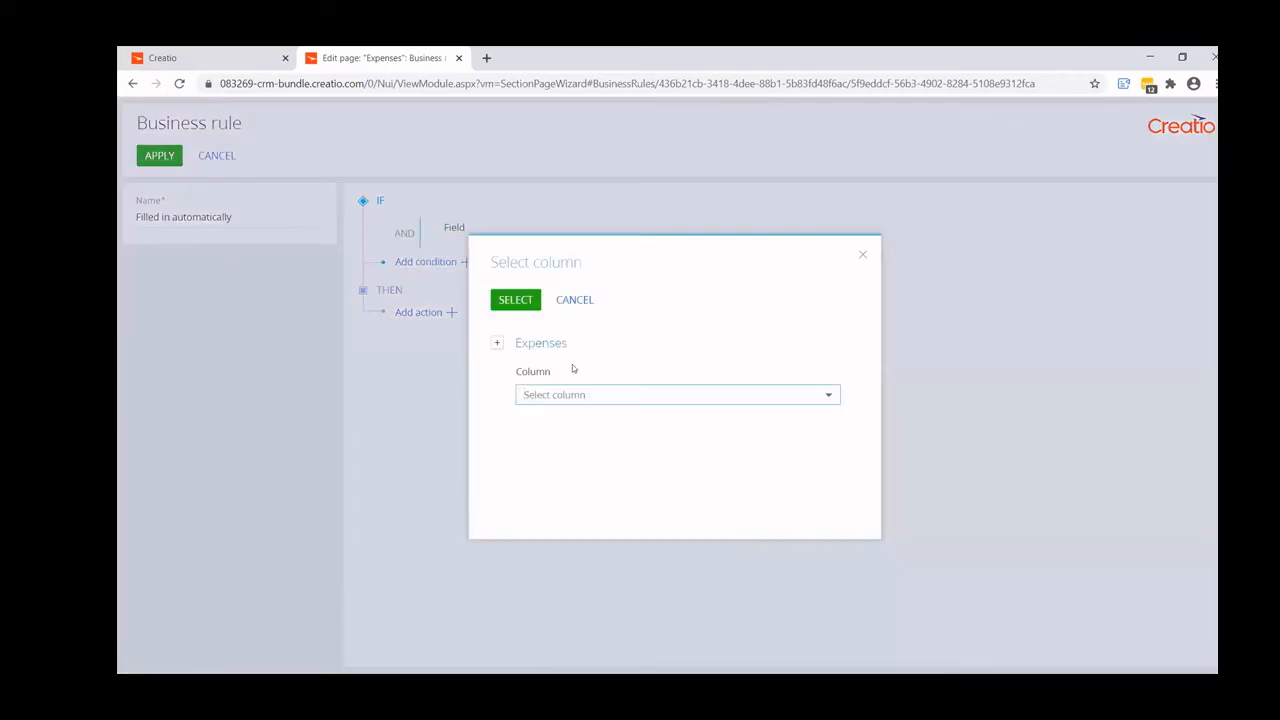
type("date")
left_click(577, 476)
left_click(516, 300)
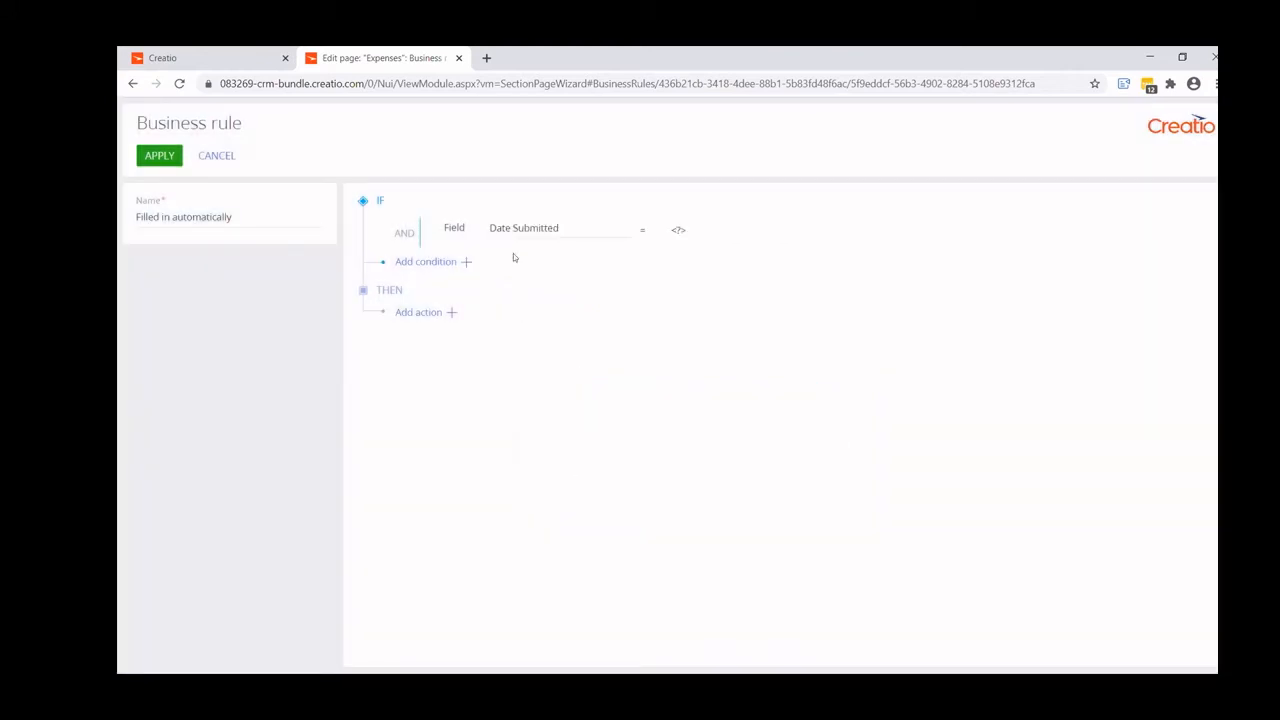
left_click(646, 229)
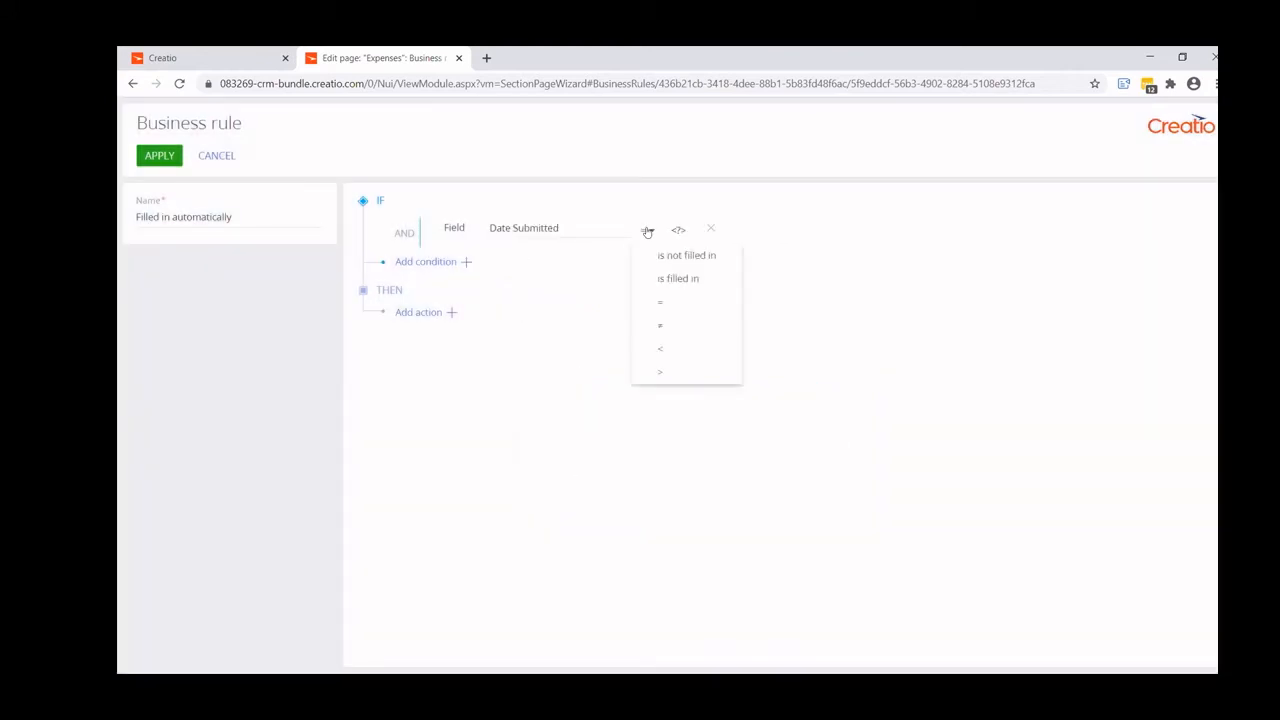
left_click(677, 279)
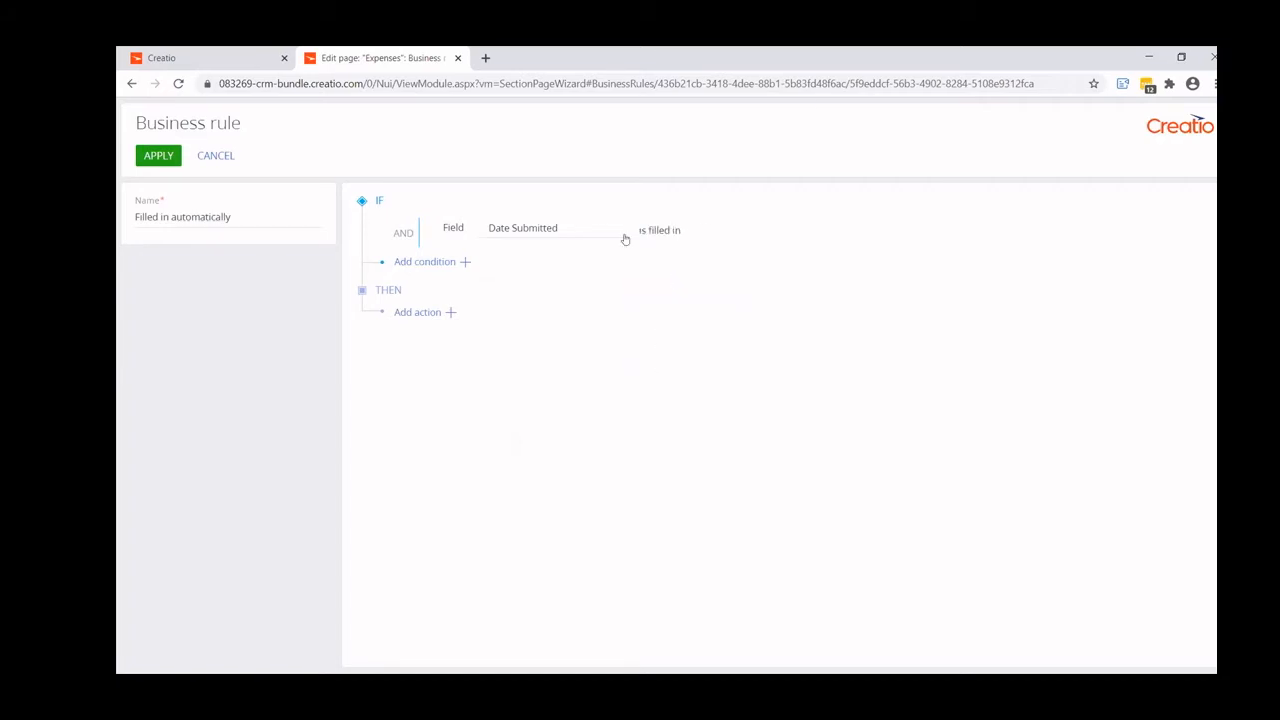
- Add an action to the rule that shows the Date Submitted field on the page, and apply the rule
left_click(449, 313)
left_click(481, 334)
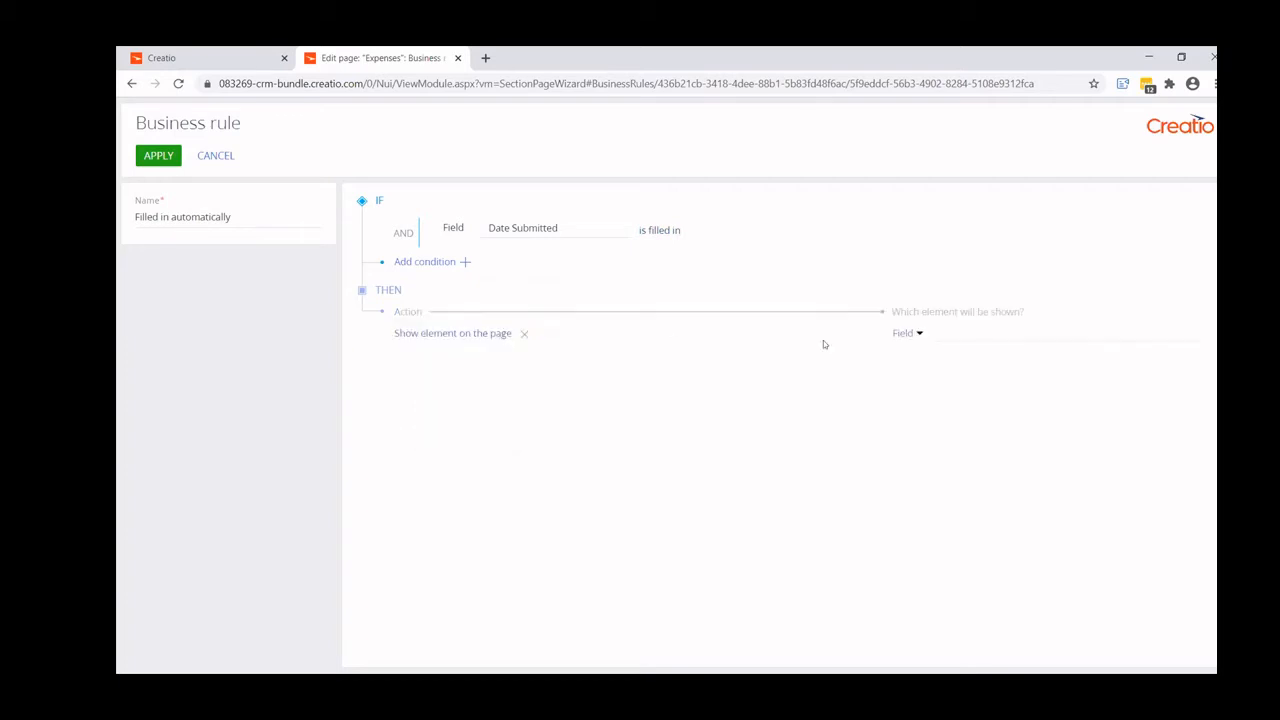
left_click(990, 332)
type("date")
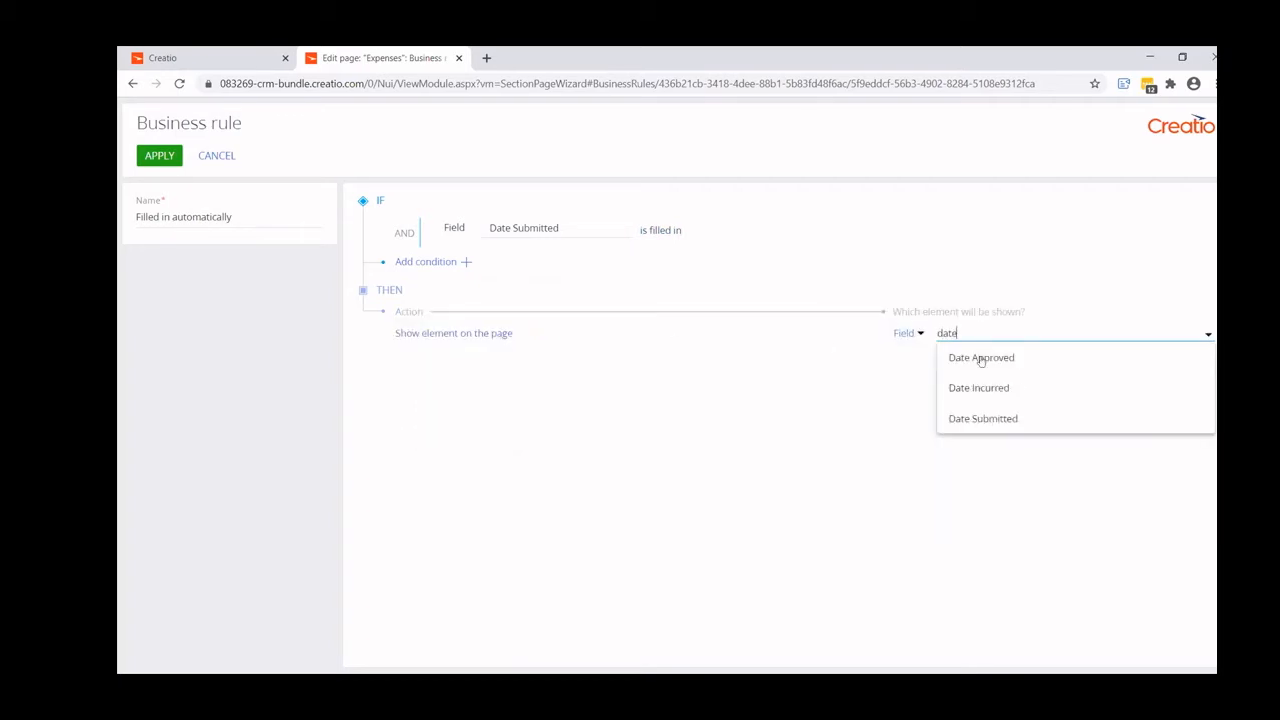
left_click(985, 418)
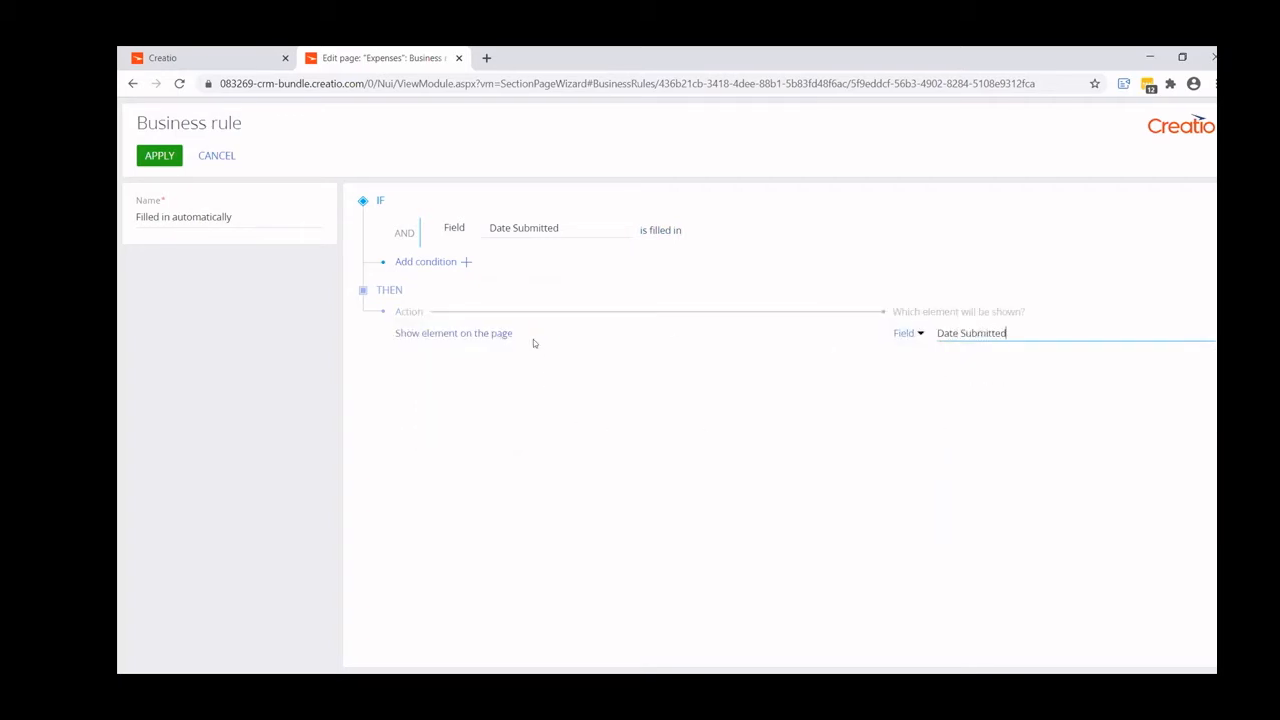
left_click(158, 157)
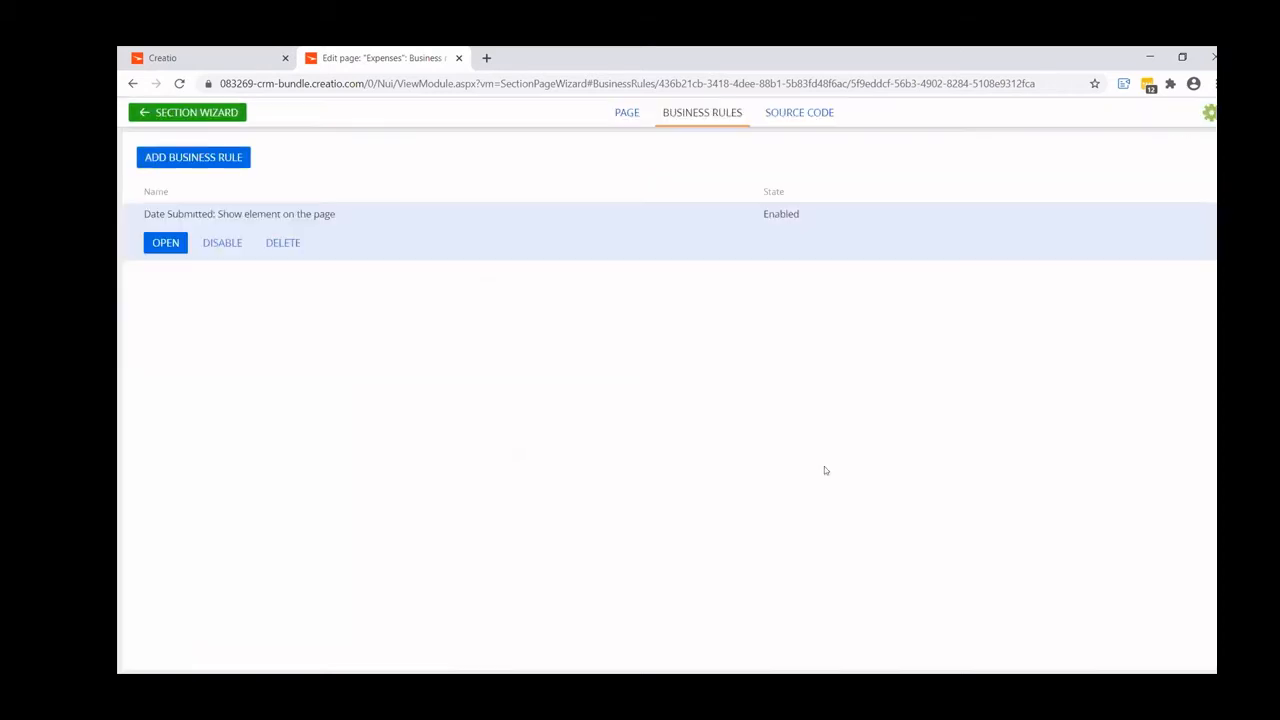
- Start a second business rule with a condition on the Date Approved field
left_click(194, 160)
left_click(464, 227)
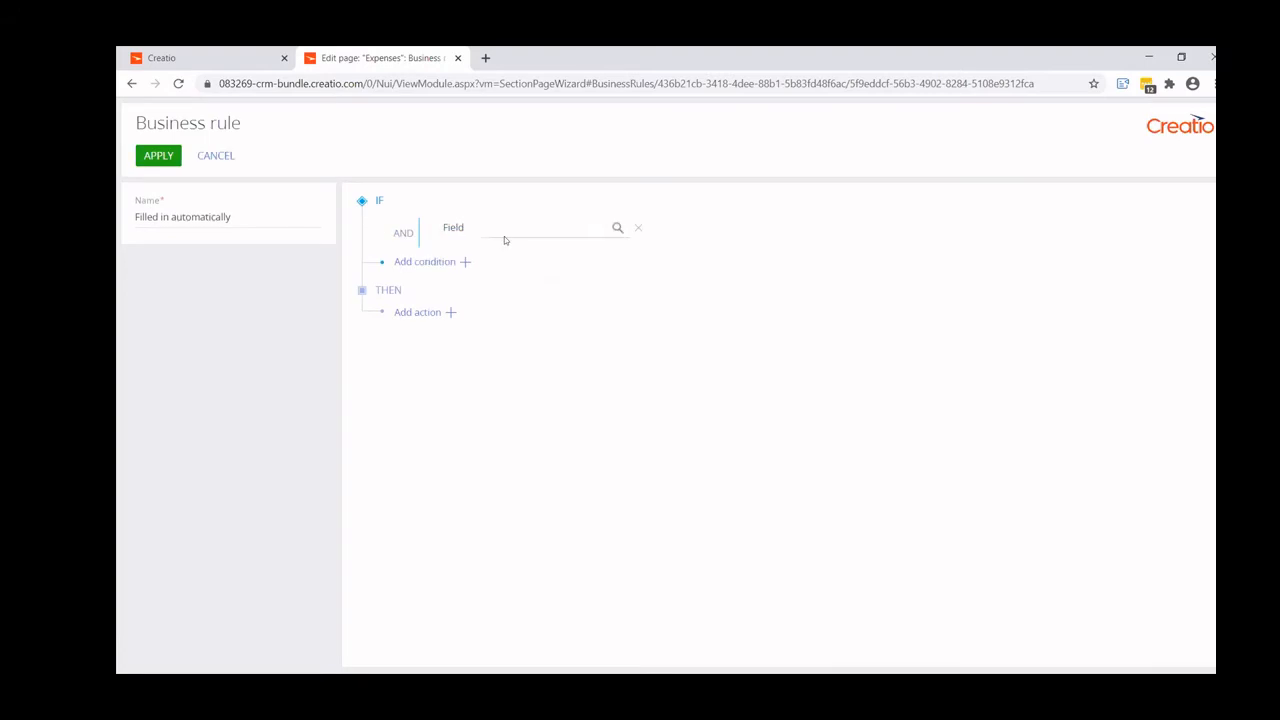
left_click(521, 224)
type("date a")
left_click(523, 252)
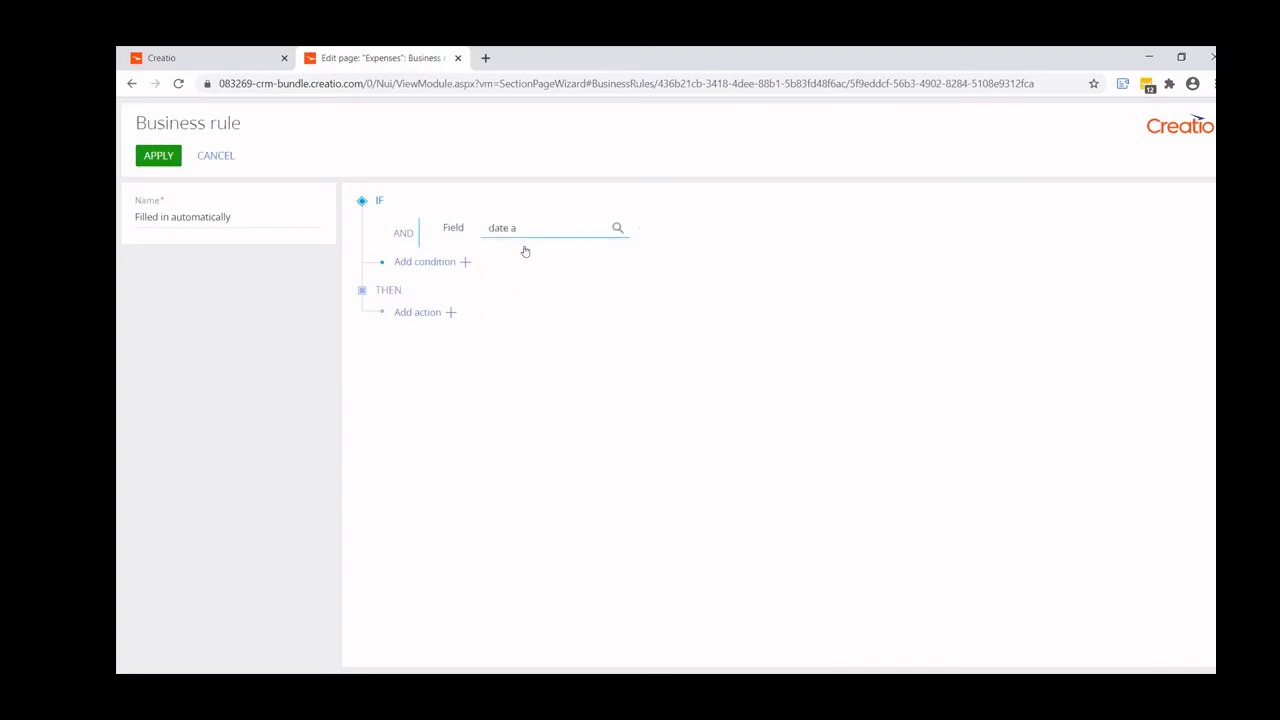
- Add an action to the second rule that shows the Date Approved field on the page, and try to apply it
left_click(451, 313)
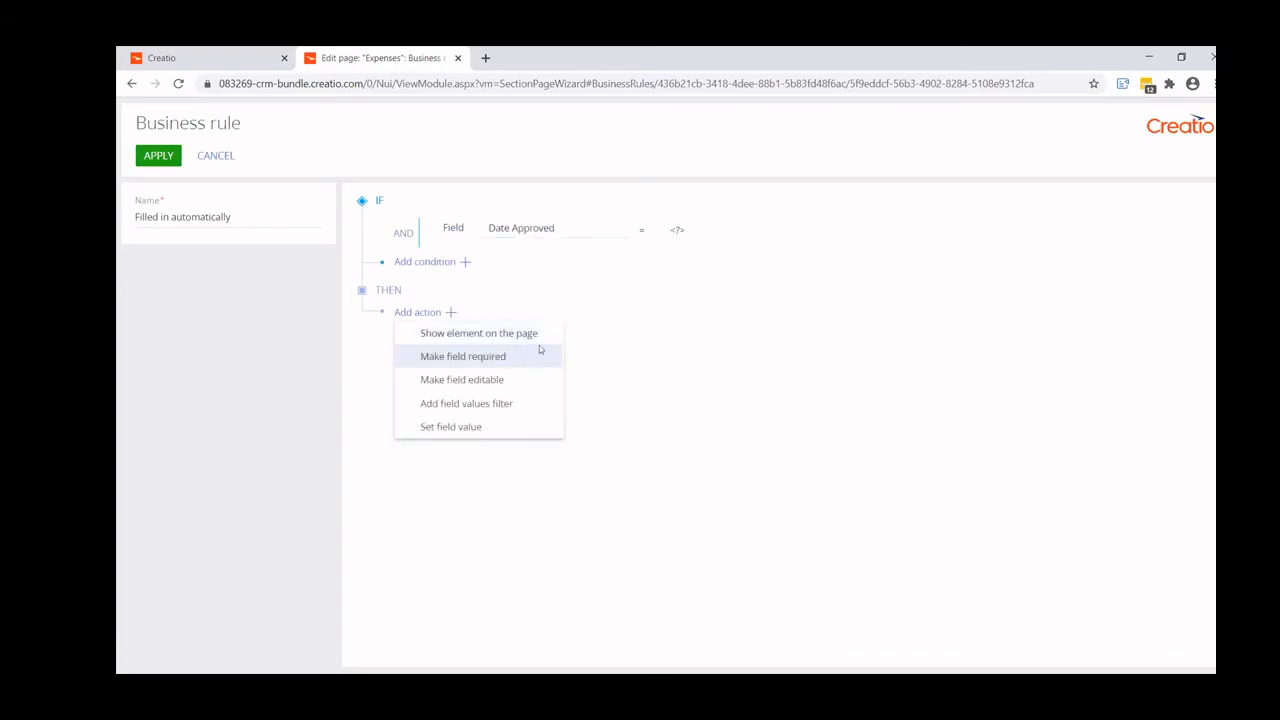
left_click(480, 337)
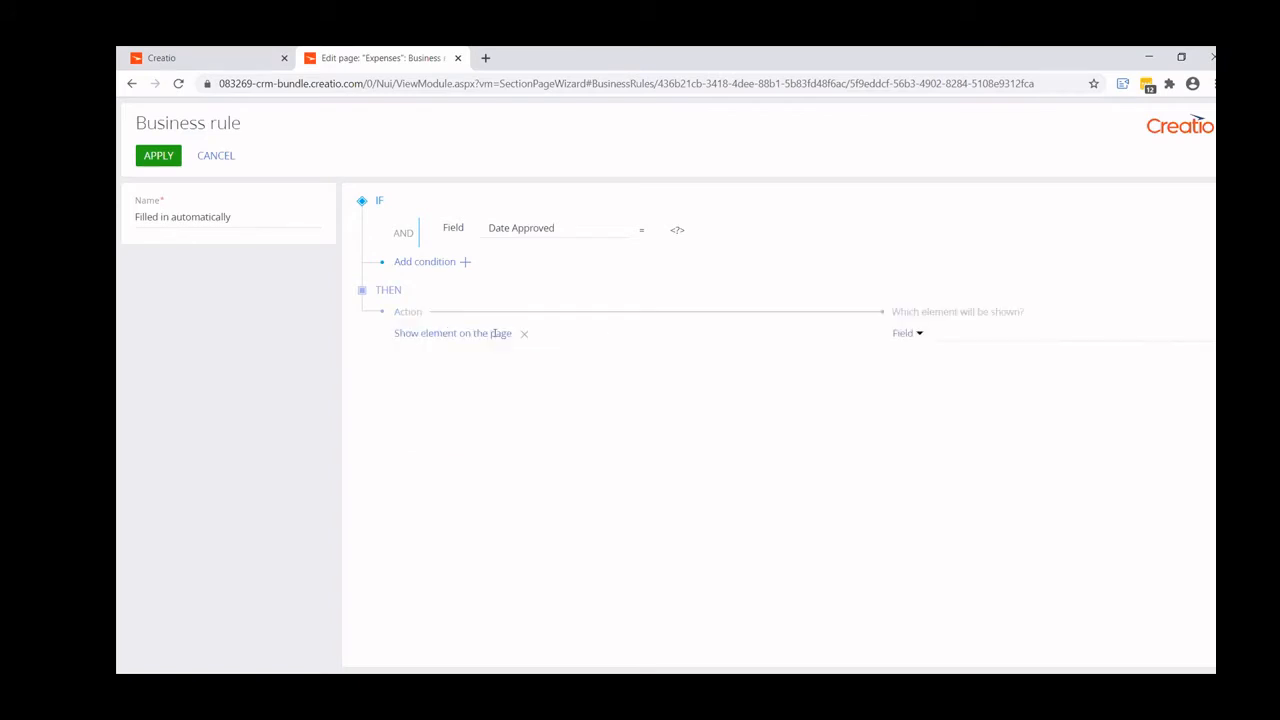
left_click(975, 327)
type("date")
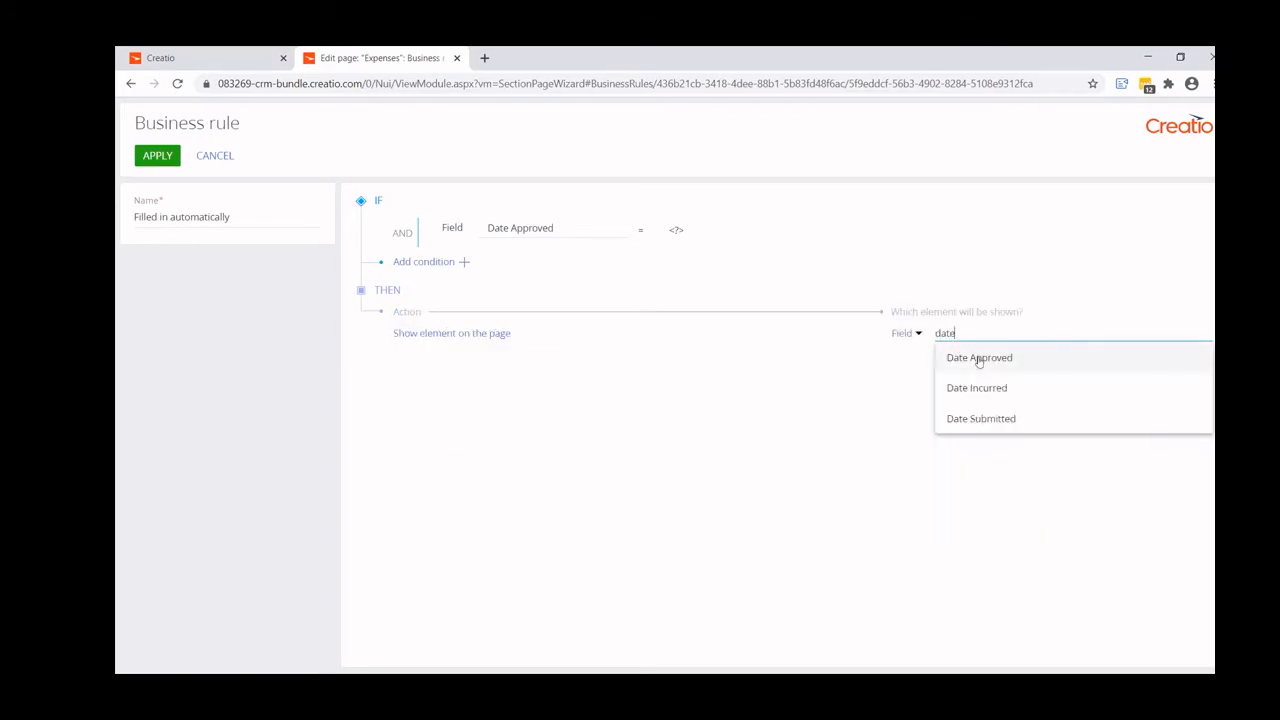
left_click(977, 359)
left_click(158, 163)
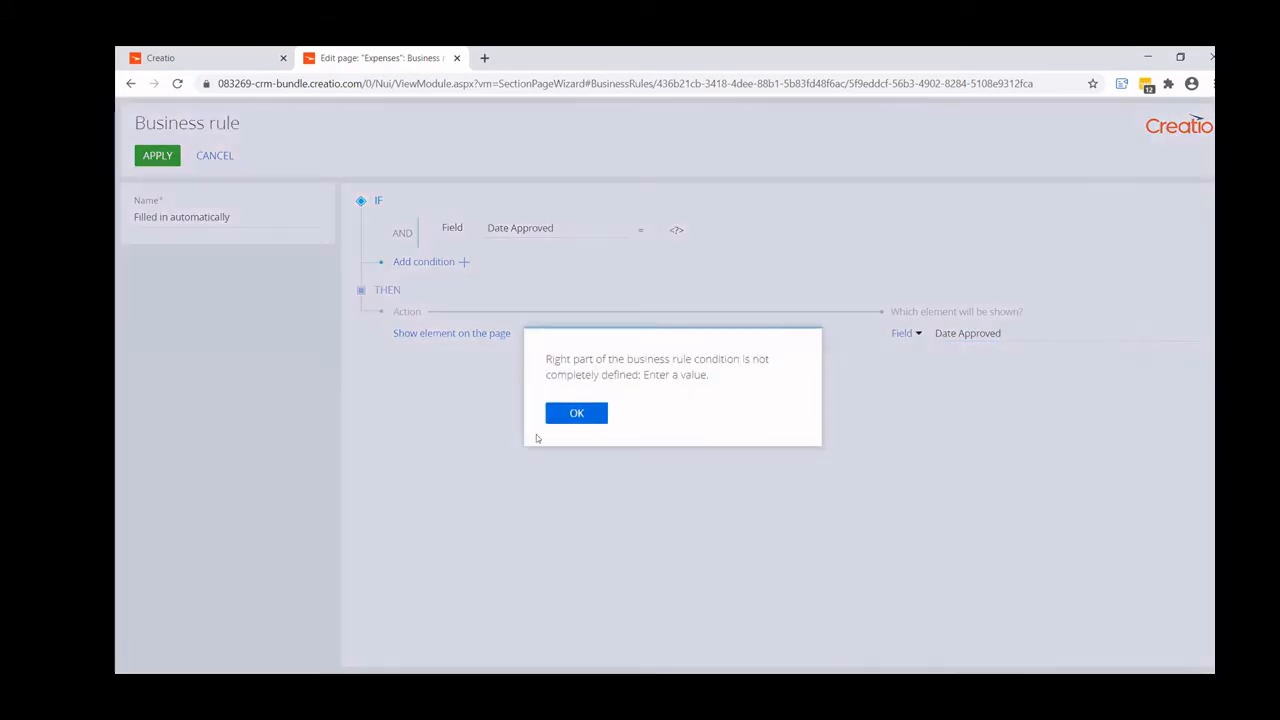
left_click(578, 414)
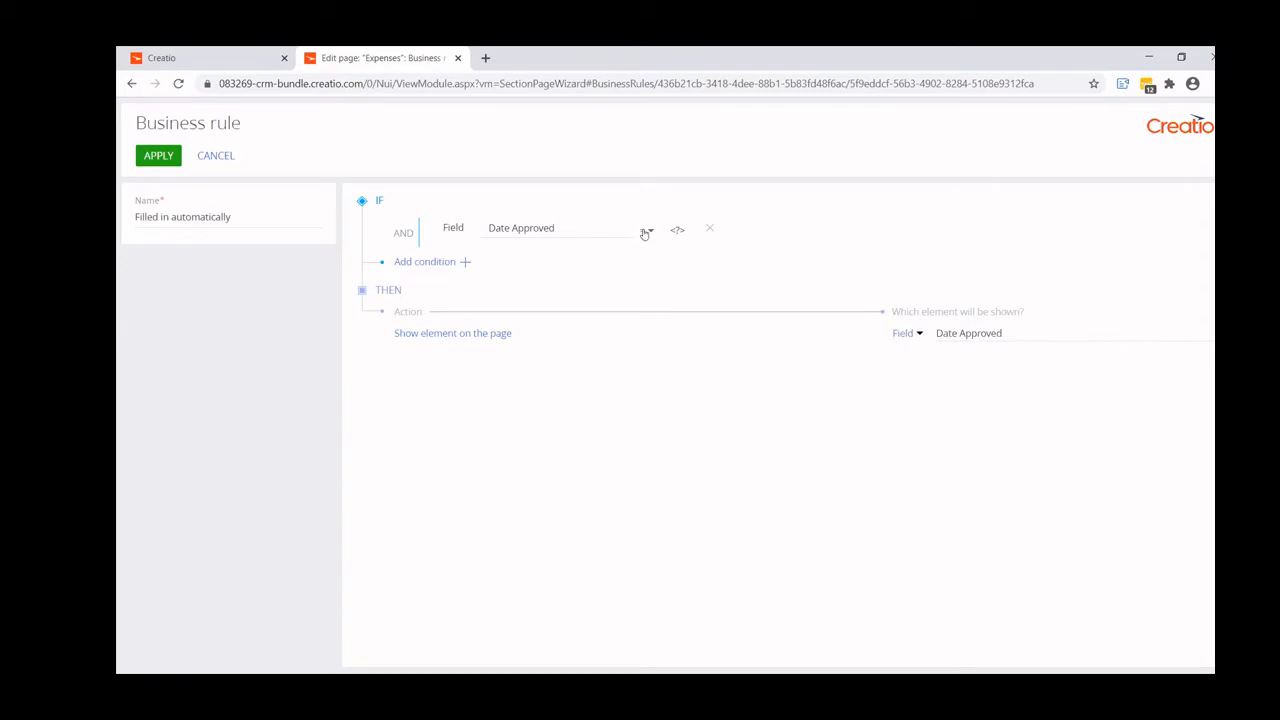
- Set the Date Approved condition to "is filled in" and apply the rule
left_click(645, 233)
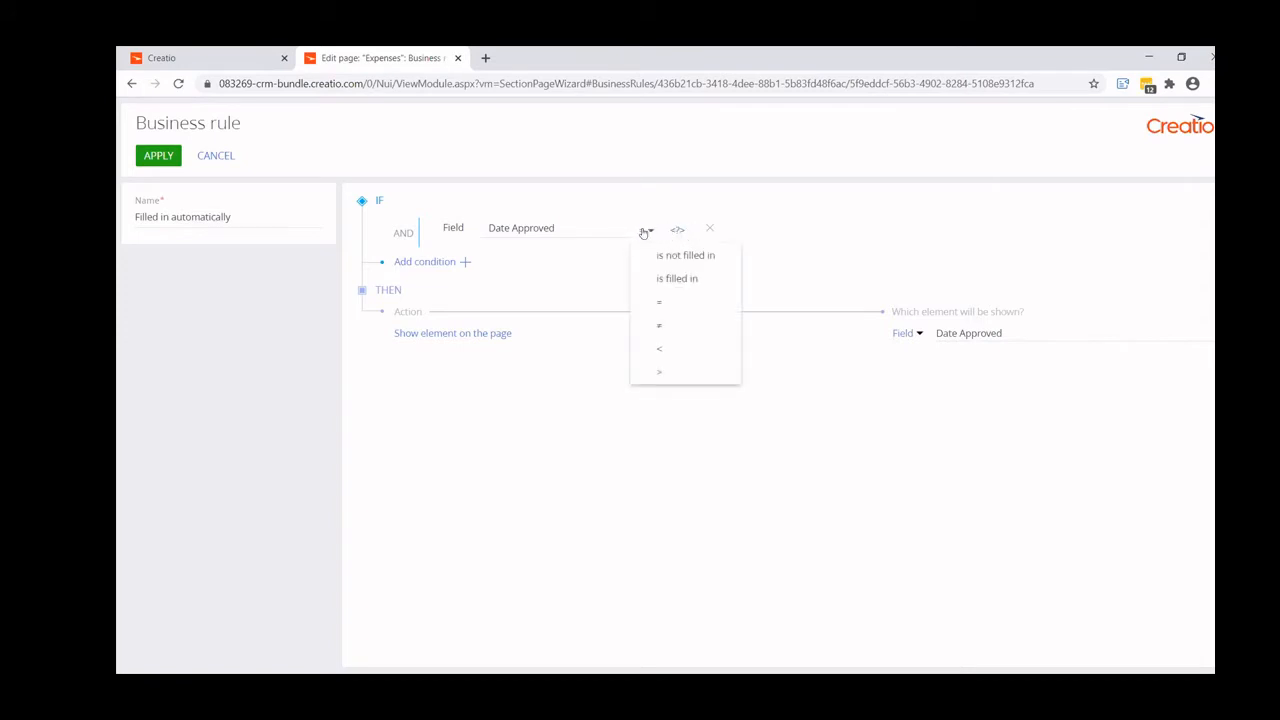
left_click(668, 279)
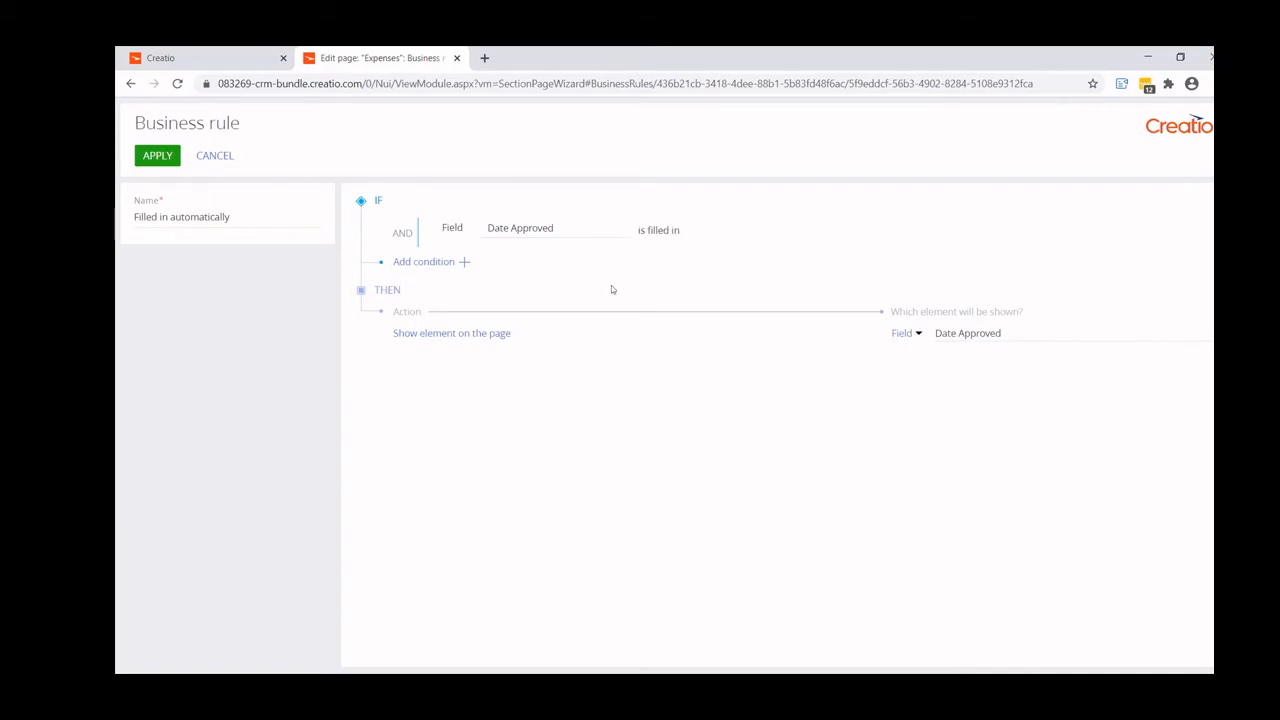
left_click(170, 166)
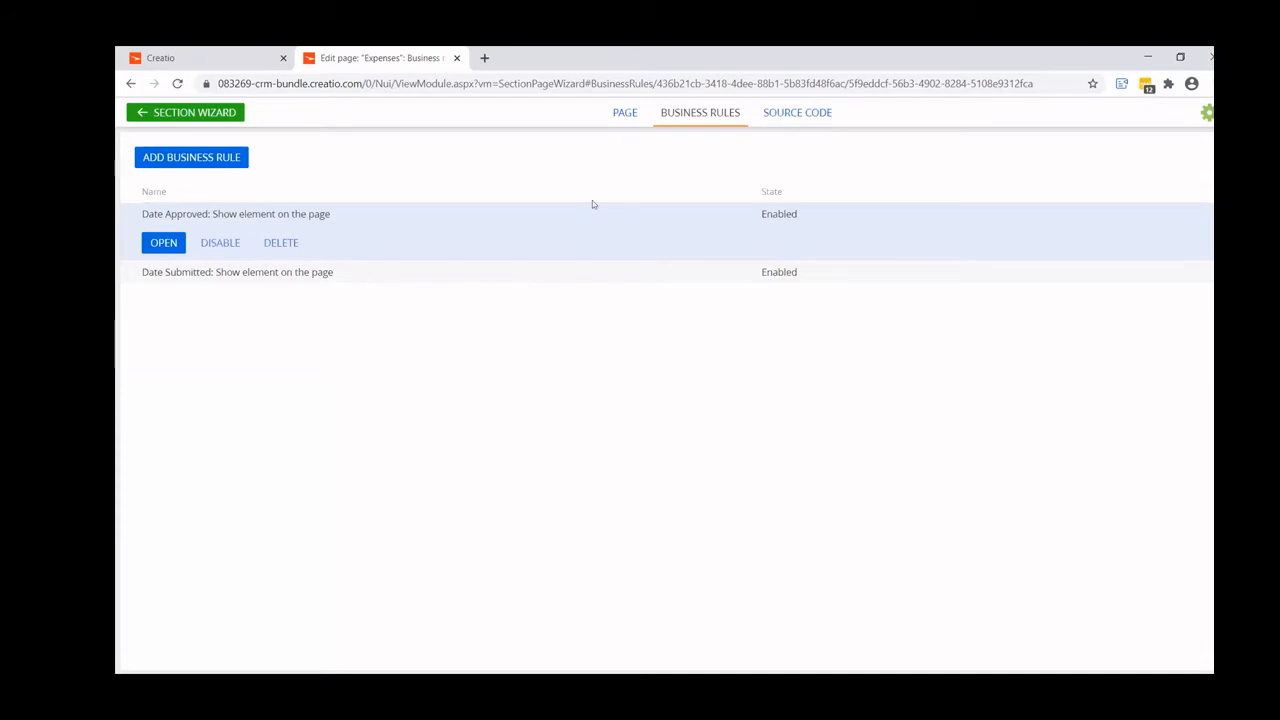
- Return to the section wizard and set the Expenses cases to build their stages by the Status column
left_click(622, 114)
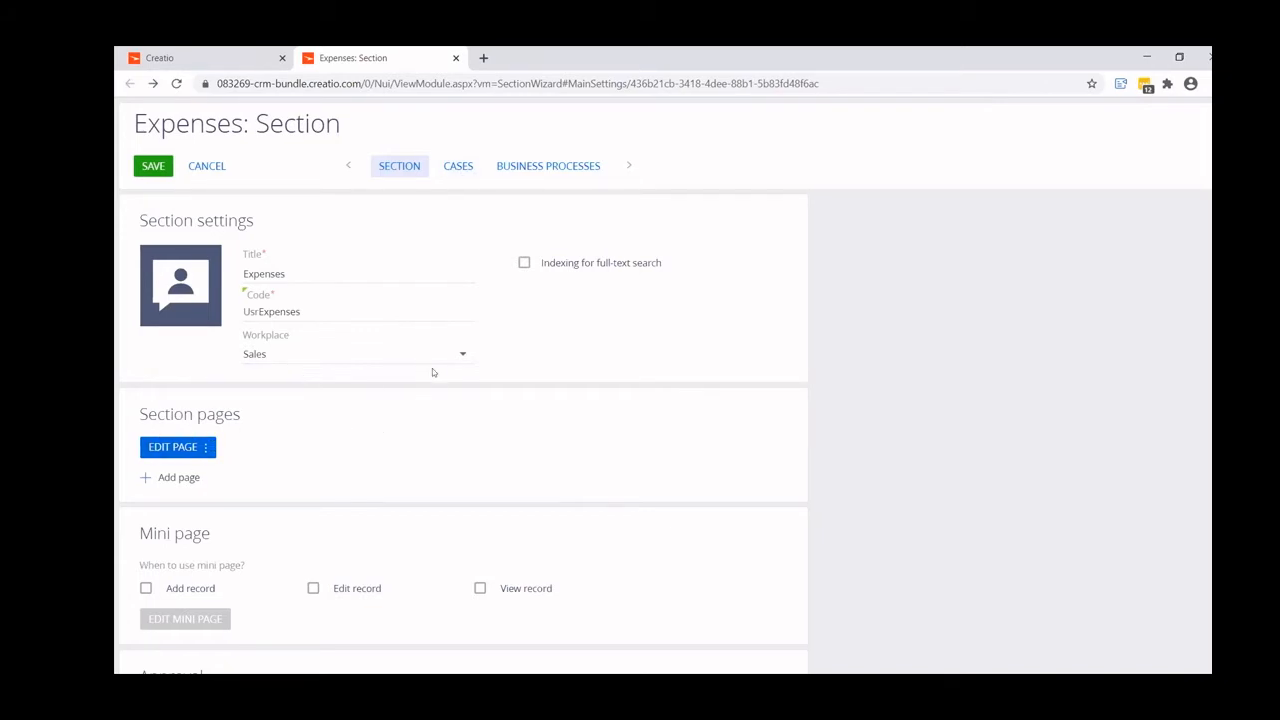
left_click(460, 168)
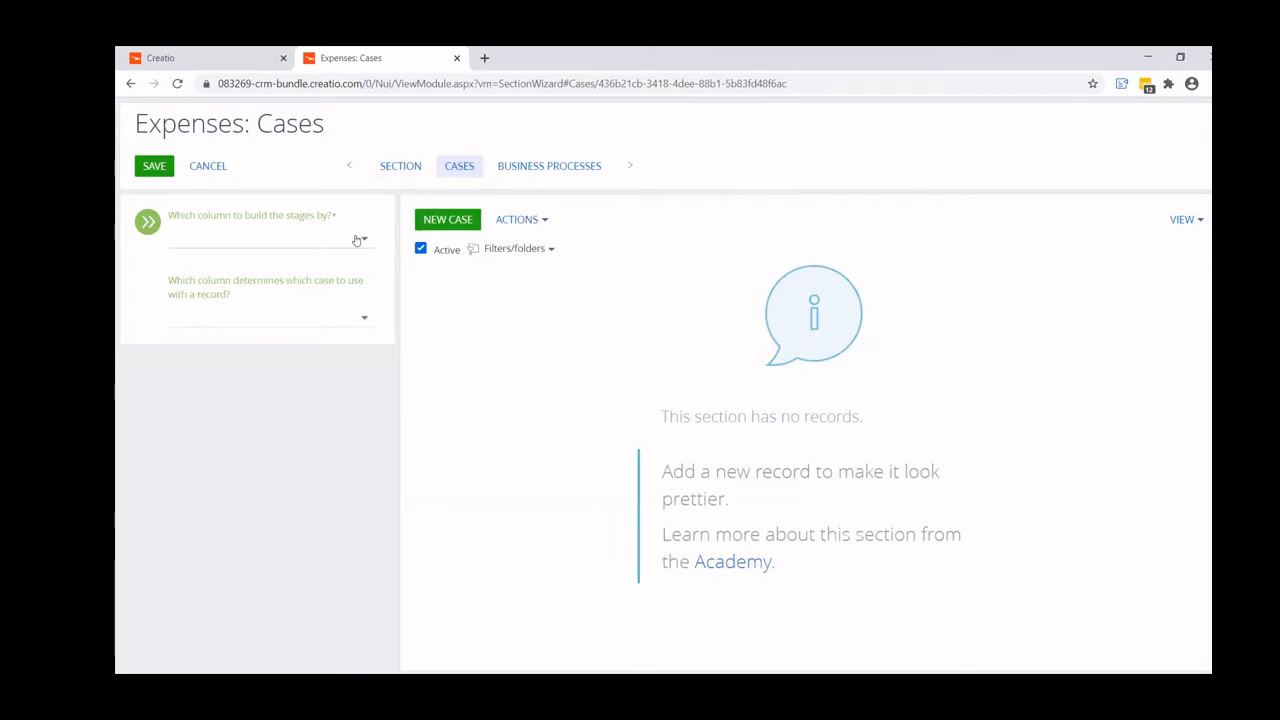
left_click(356, 240)
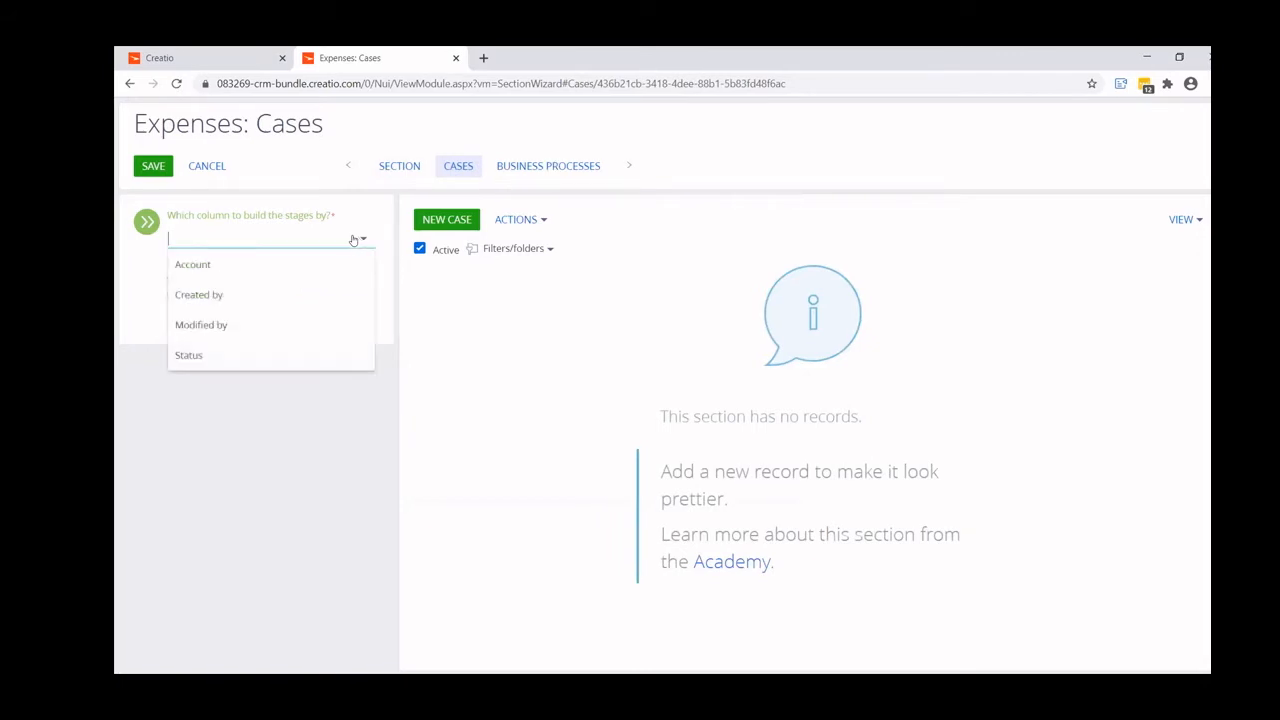
left_click(231, 354)
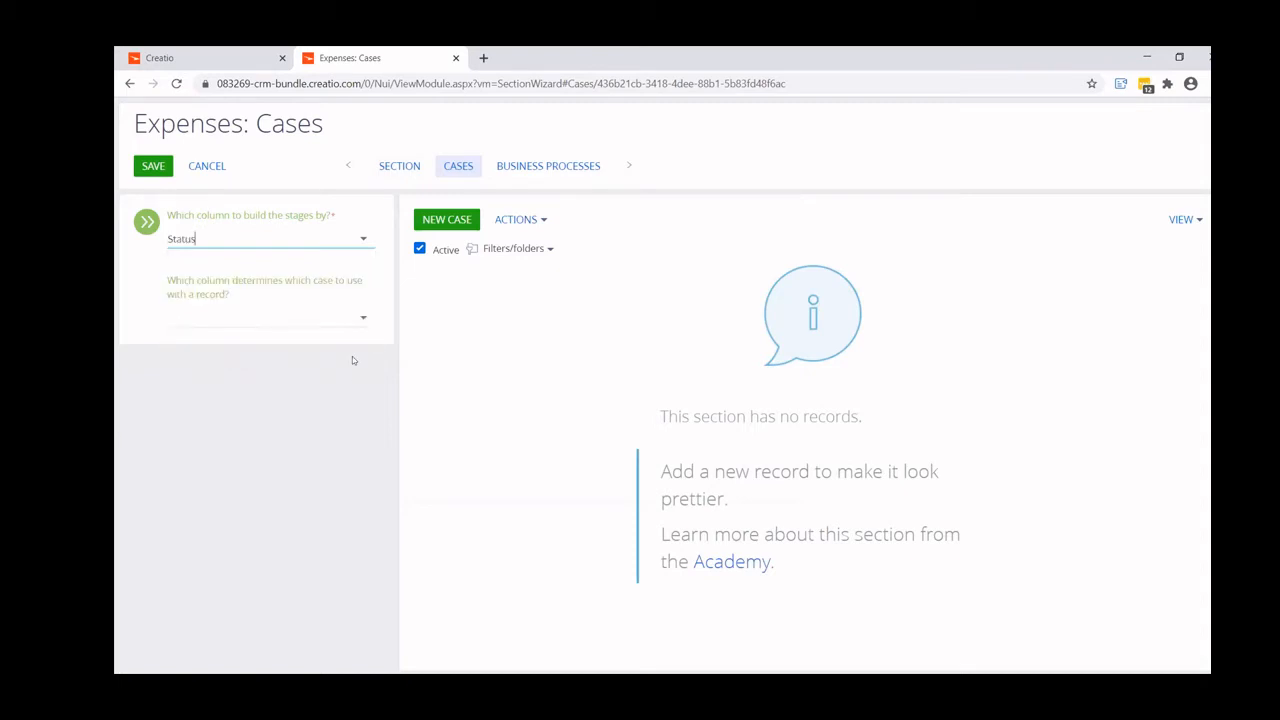
- Always allow pop-ups from the Creatio site and create a new case for the Expenses section
left_click(446, 219)
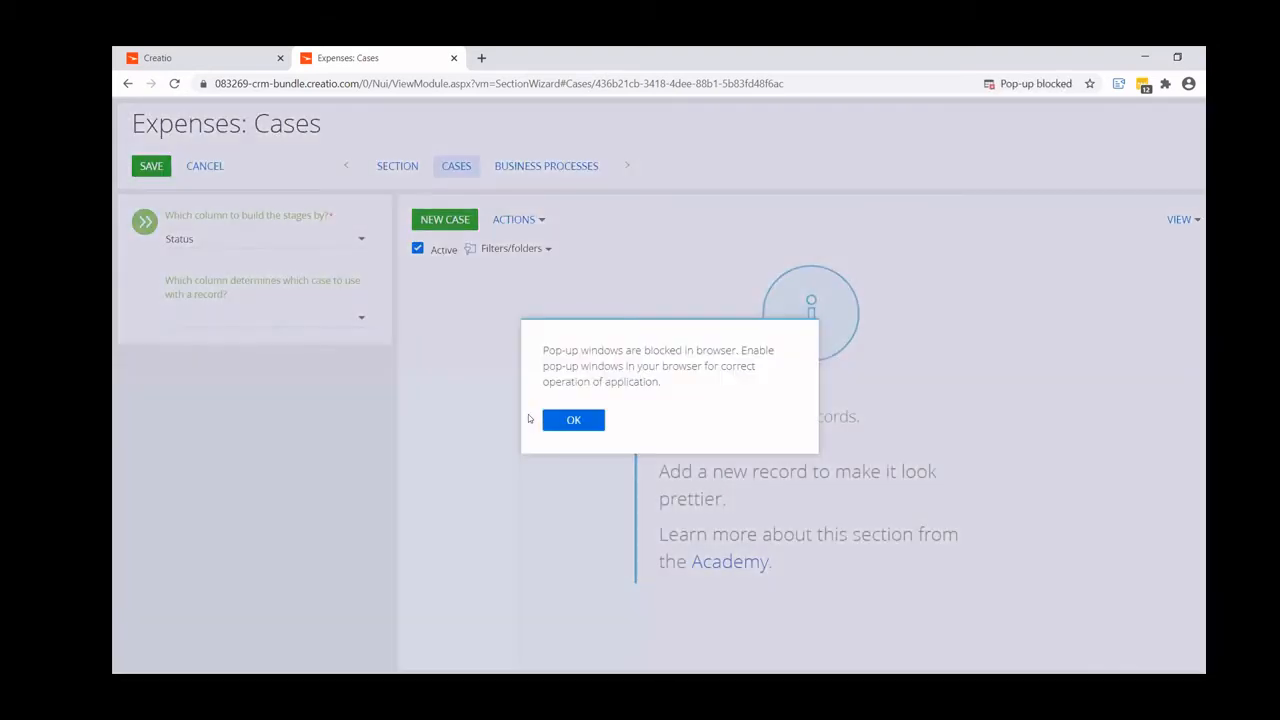
left_click(556, 420)
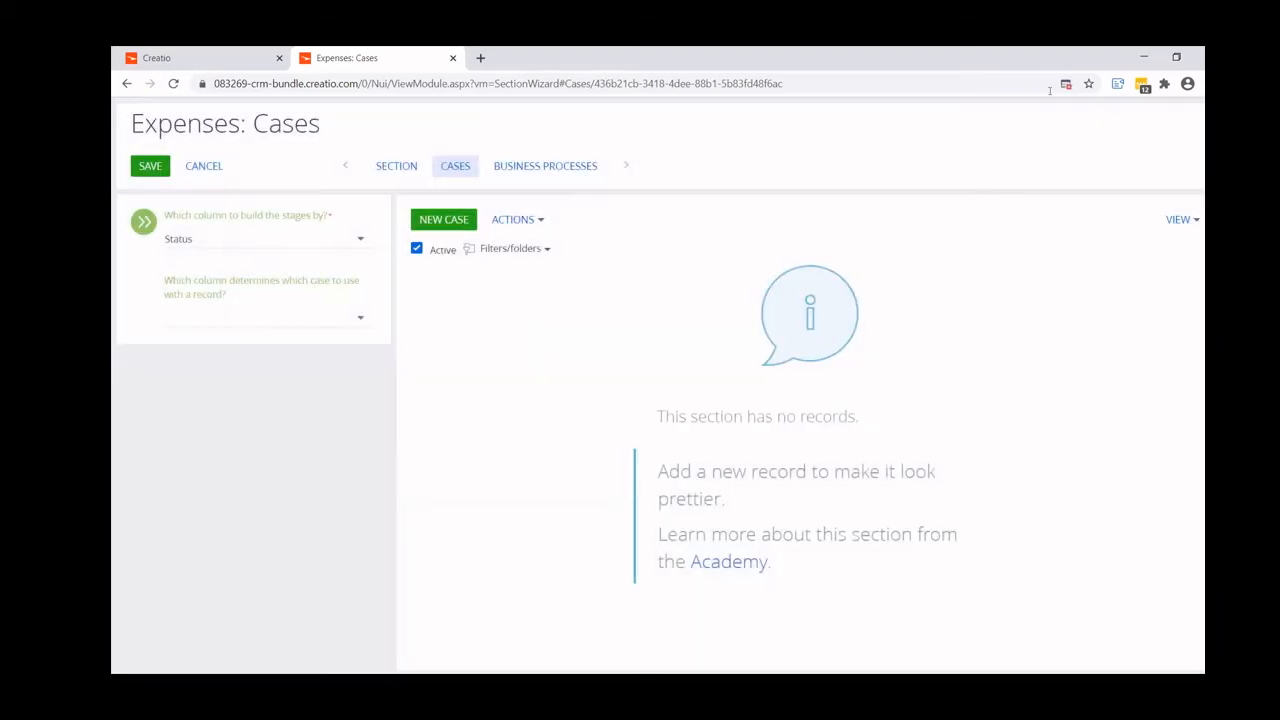
left_click(1066, 84)
left_click(886, 154)
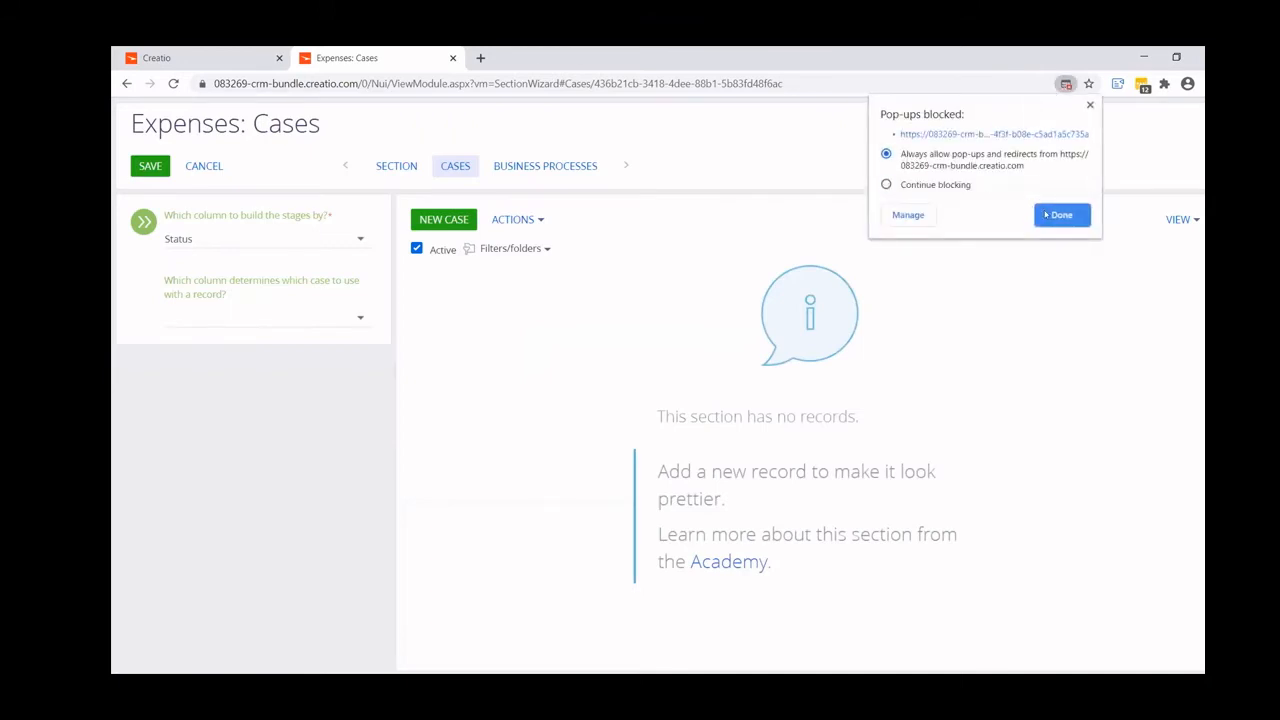
left_click(1060, 215)
left_click(448, 226)
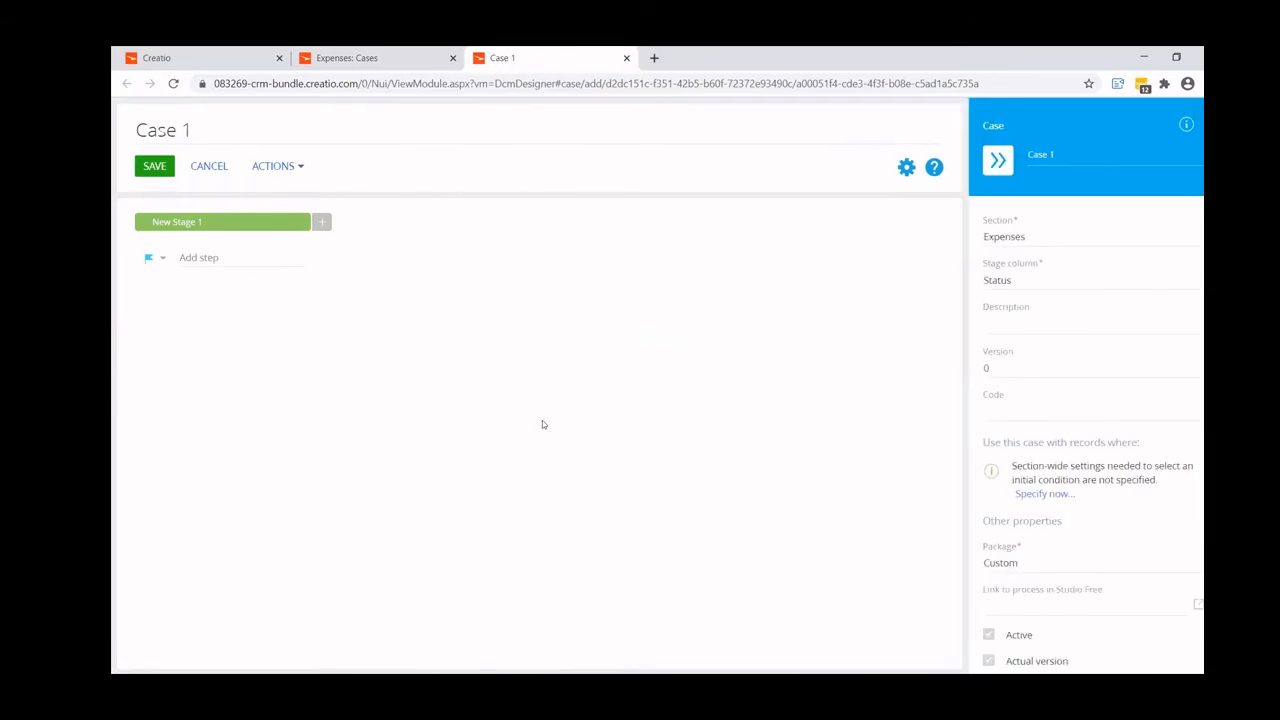
- Rename the new case as Expense
triple_click(232, 126)
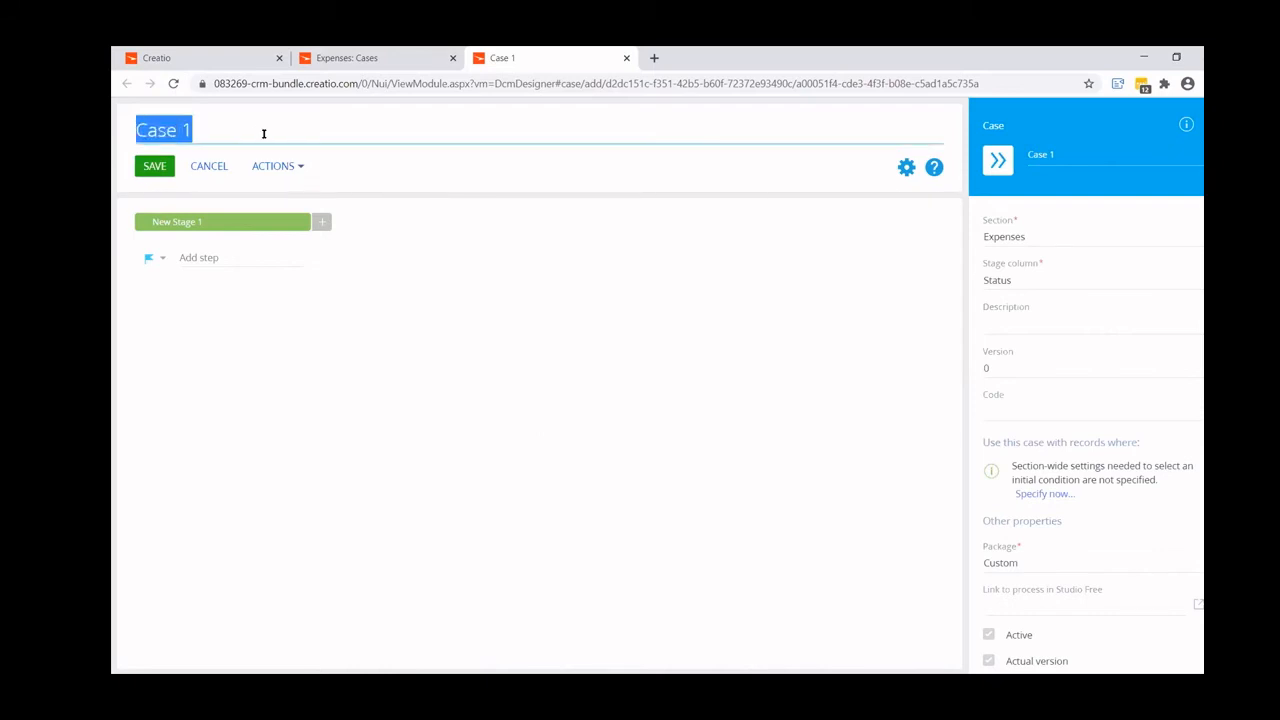
type("Expense")
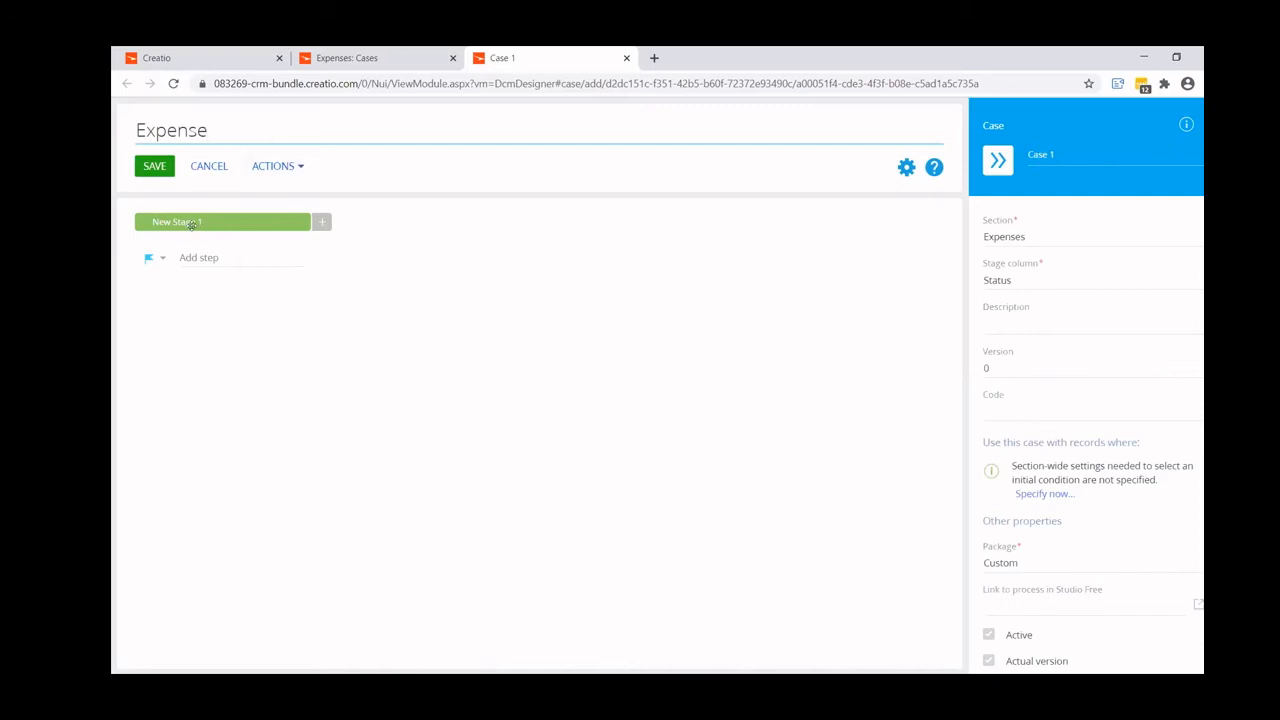
key("Return")
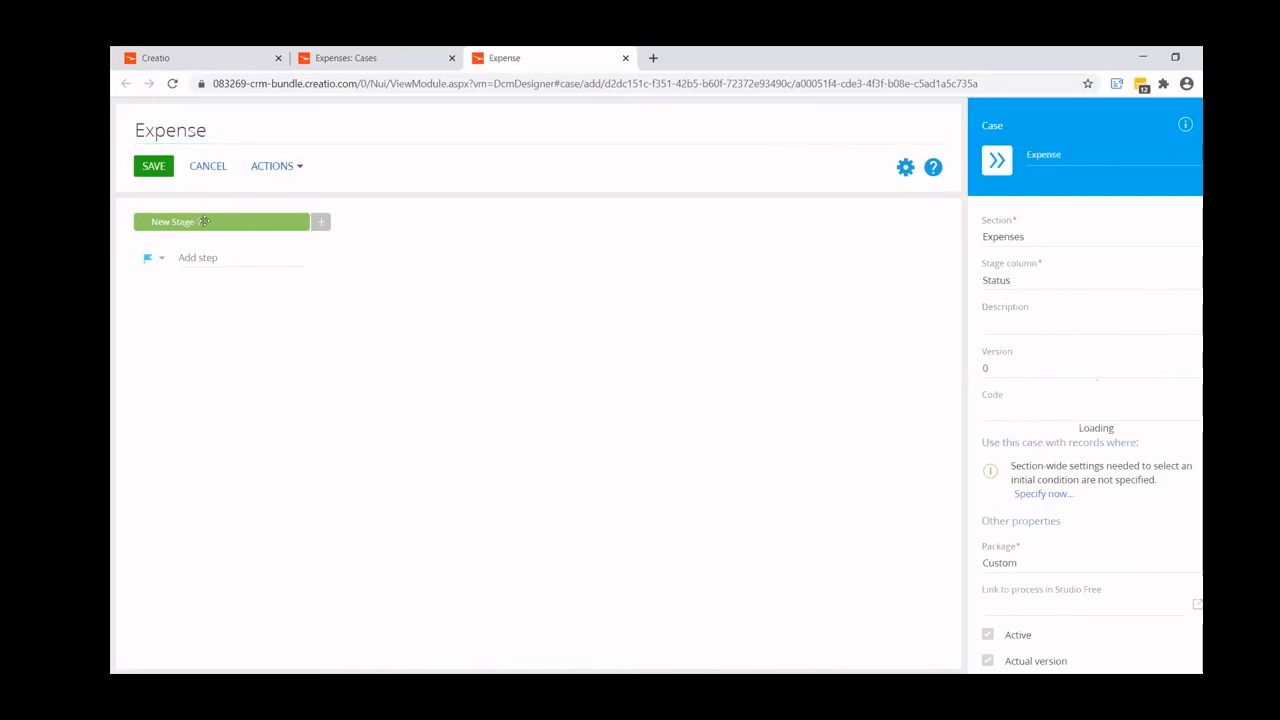
- Set the case's first stage to the Draft value of the stage lookup
left_click(204, 221)
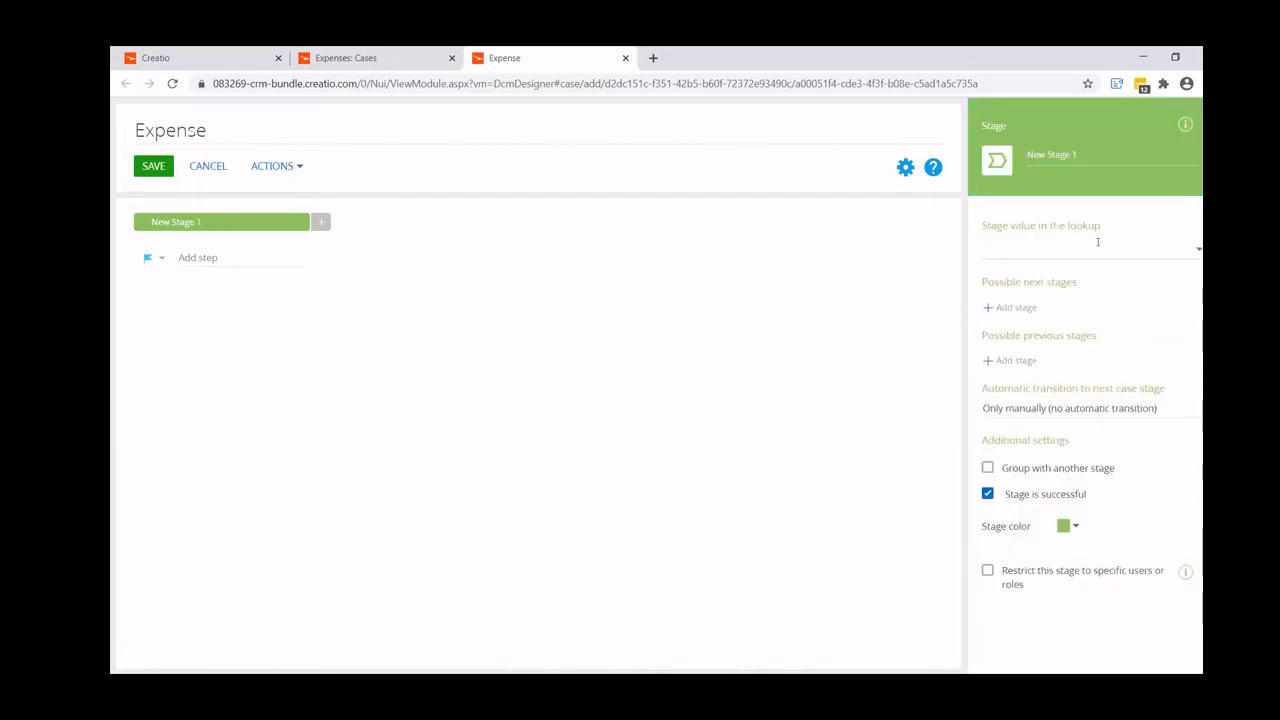
left_click(380, 57)
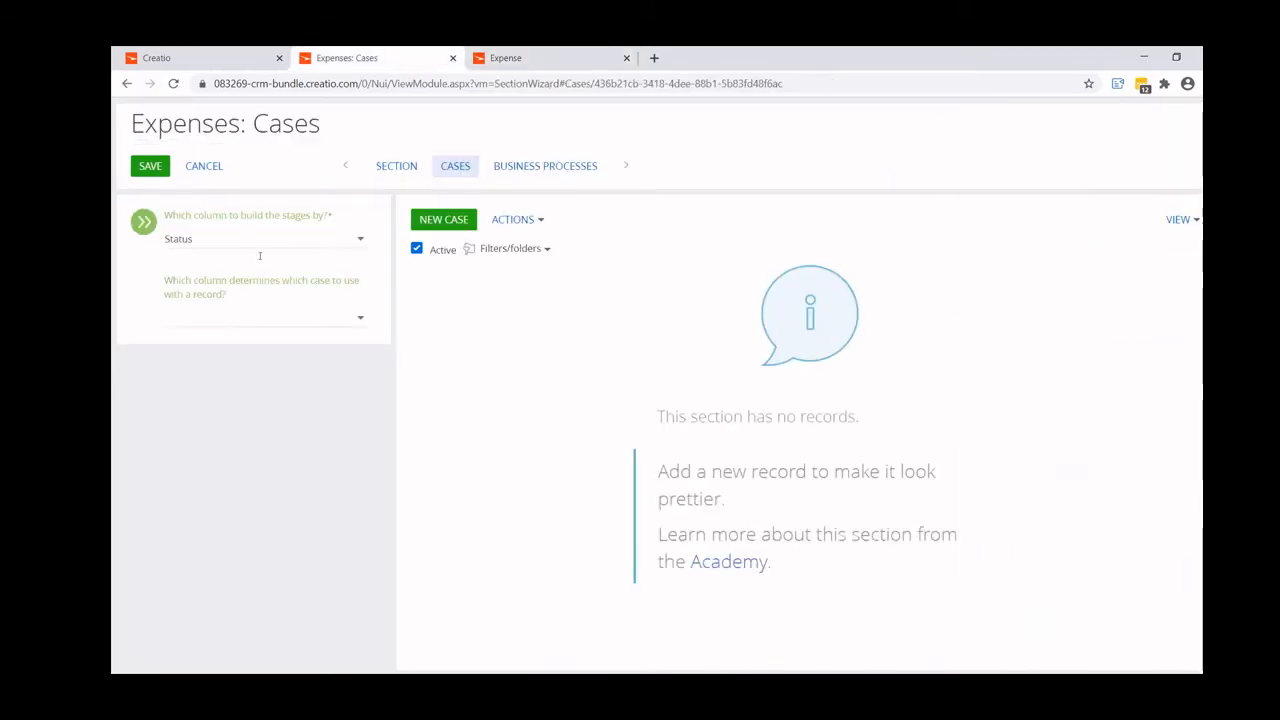
left_click(534, 56)
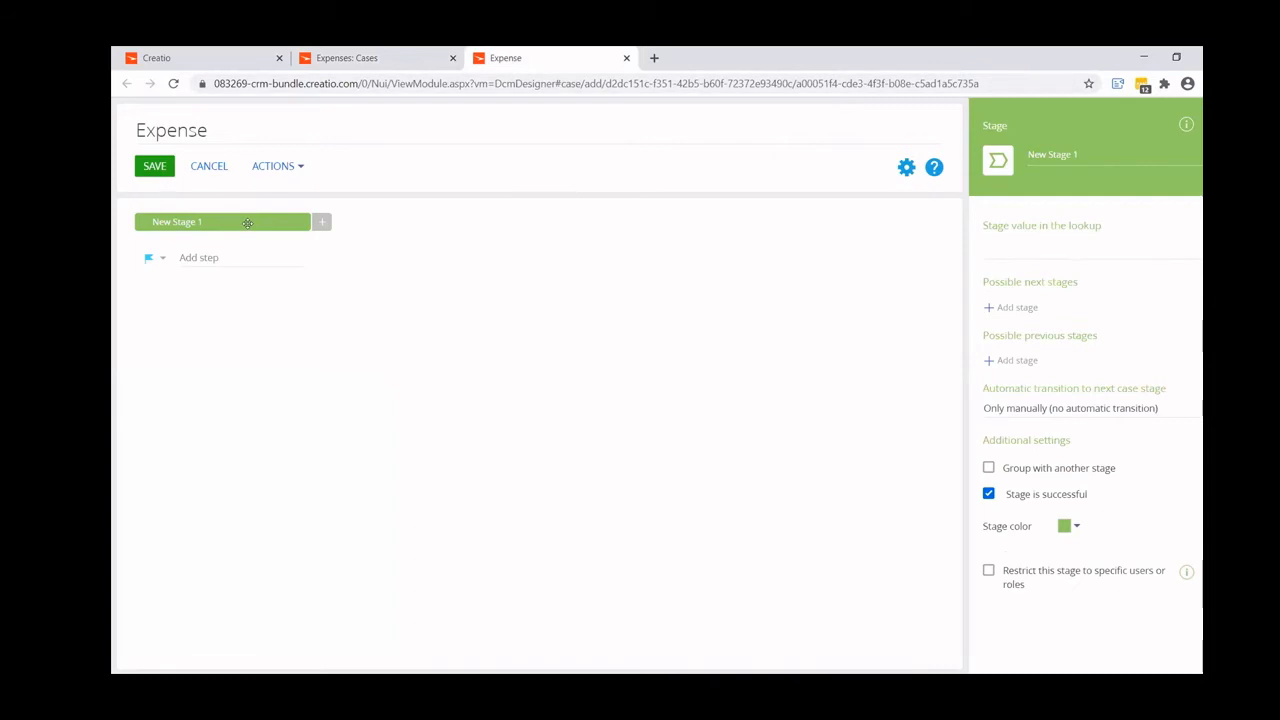
left_click(1064, 257)
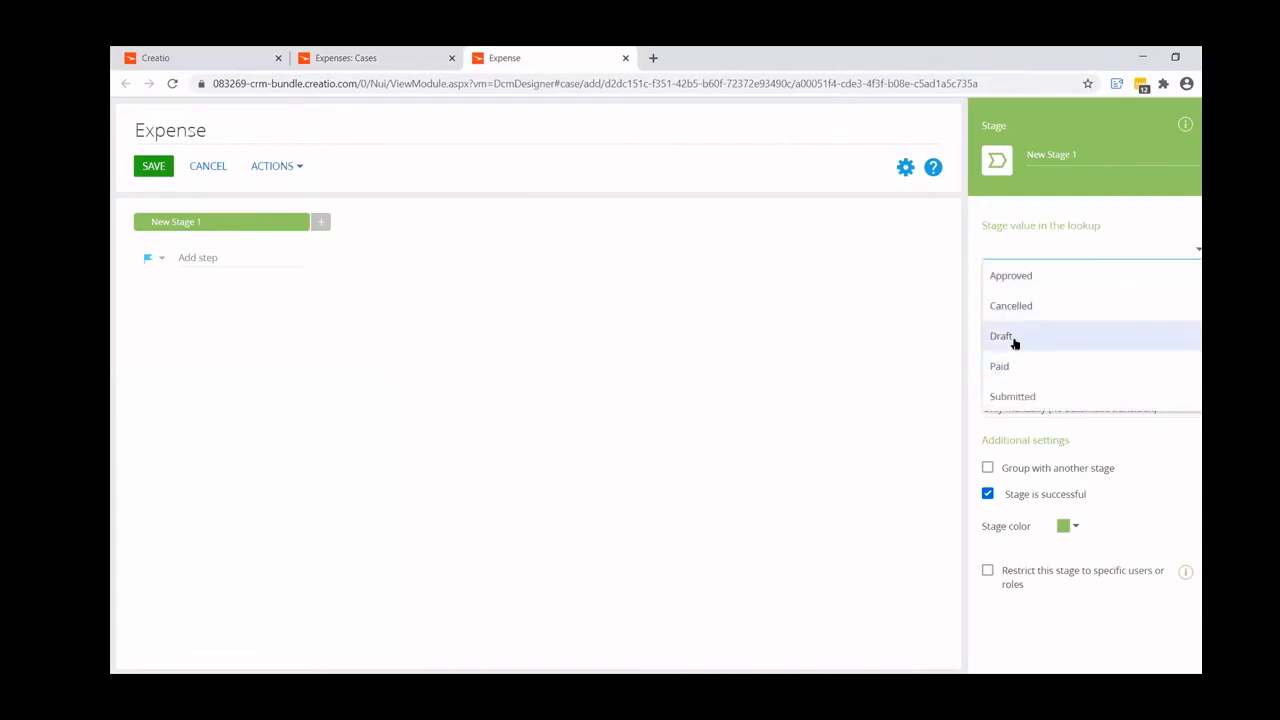
left_click(1014, 338)
- Add two more stages after Draft and assign them the lookup values Submitted and Approved
left_click(321, 222)
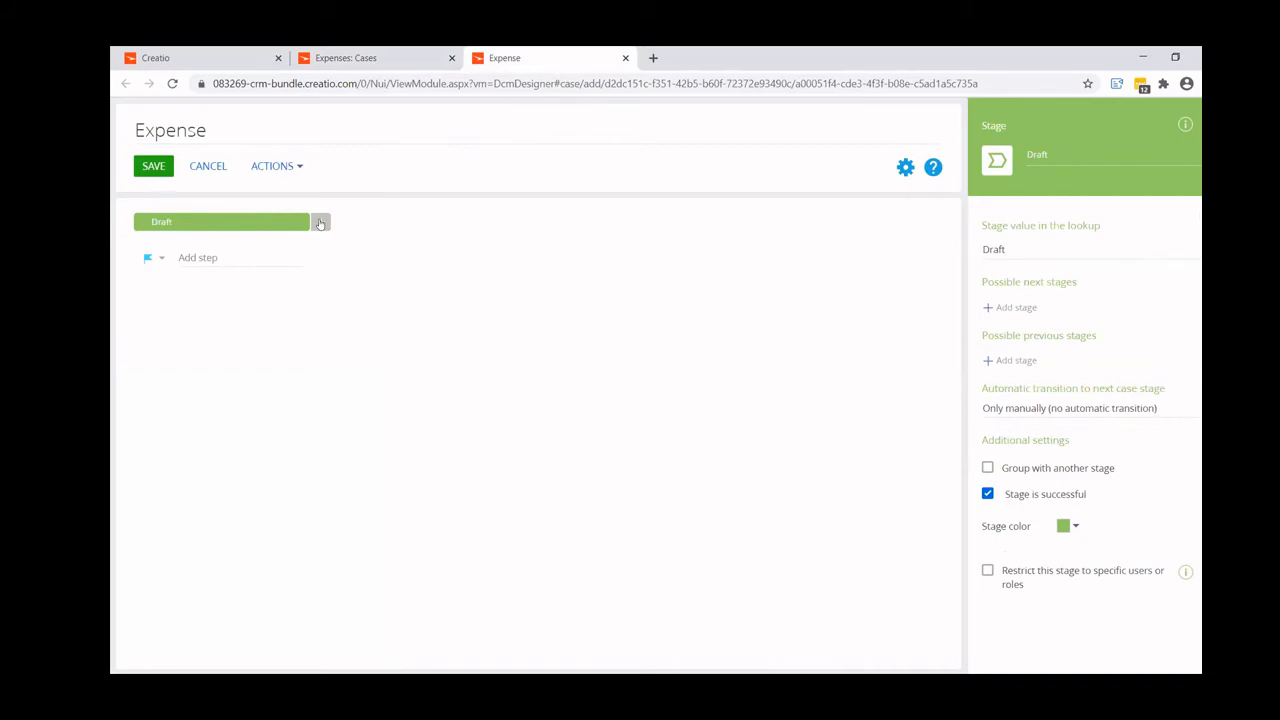
left_click(1053, 247)
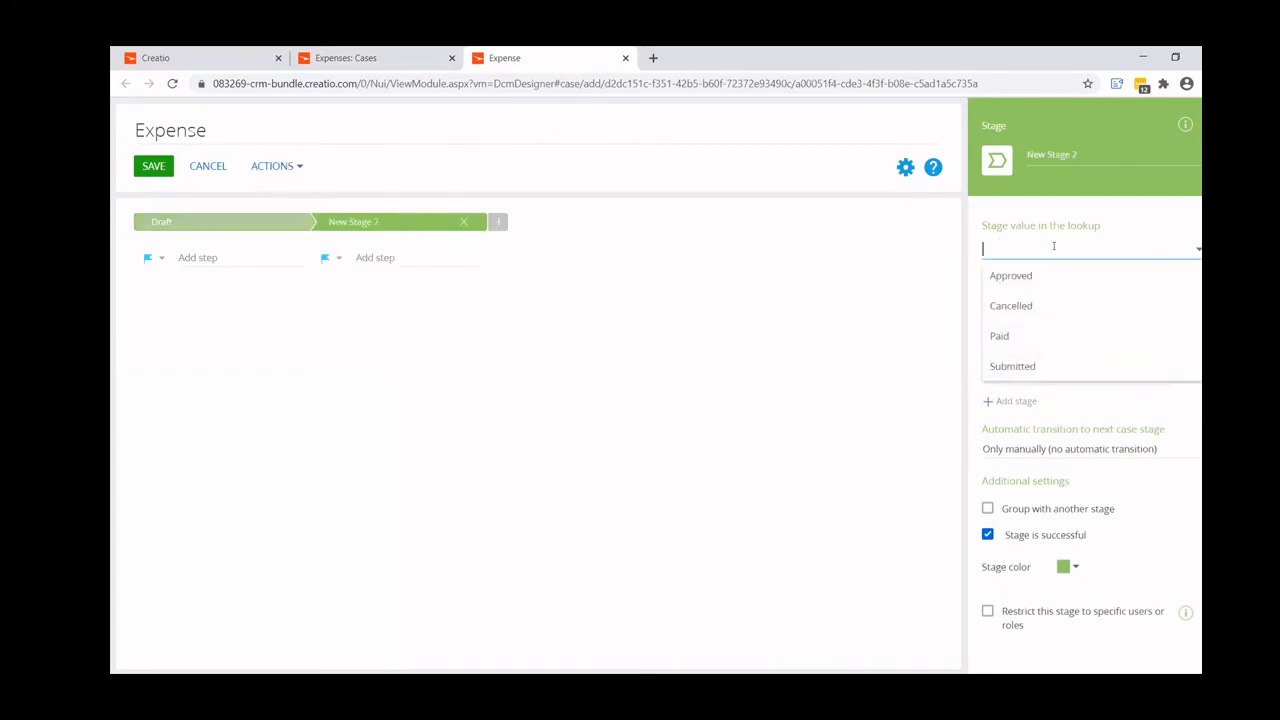
left_click(1034, 364)
left_click(500, 222)
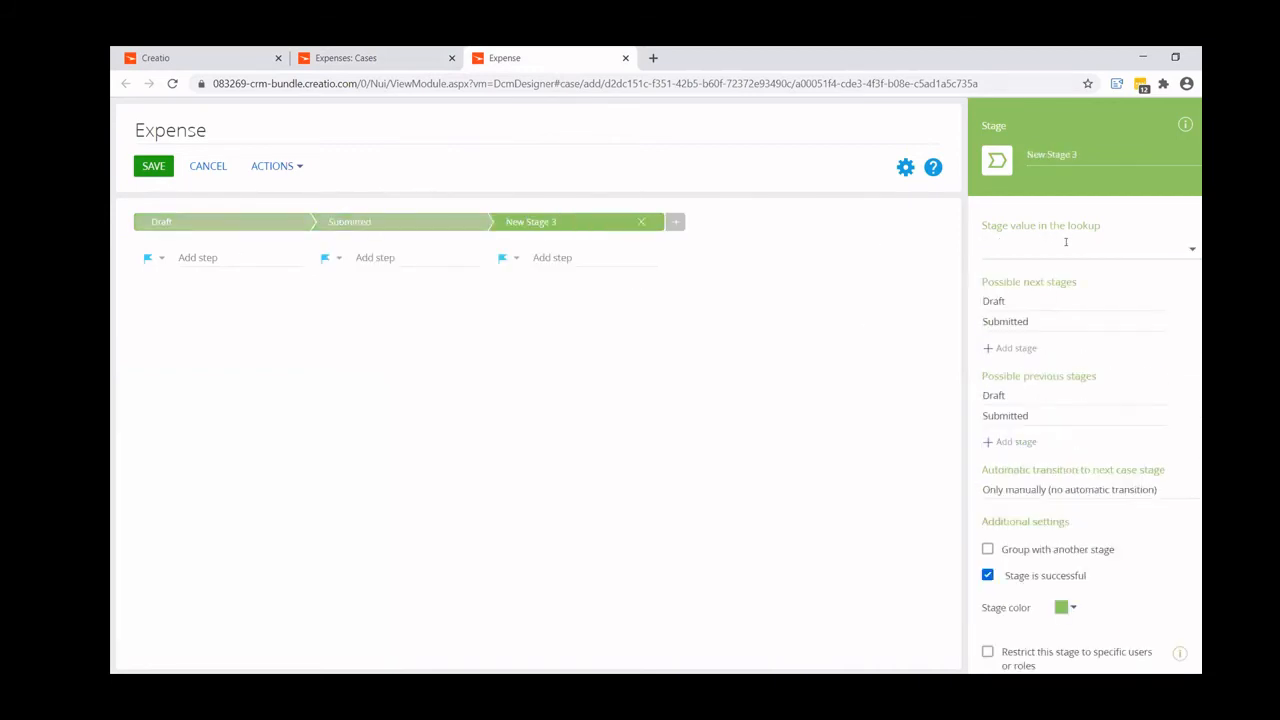
left_click(1062, 247)
left_click(1055, 277)
- Add the final two stages after Approved, using the lookup values Paid and Cancelled
left_click(675, 221)
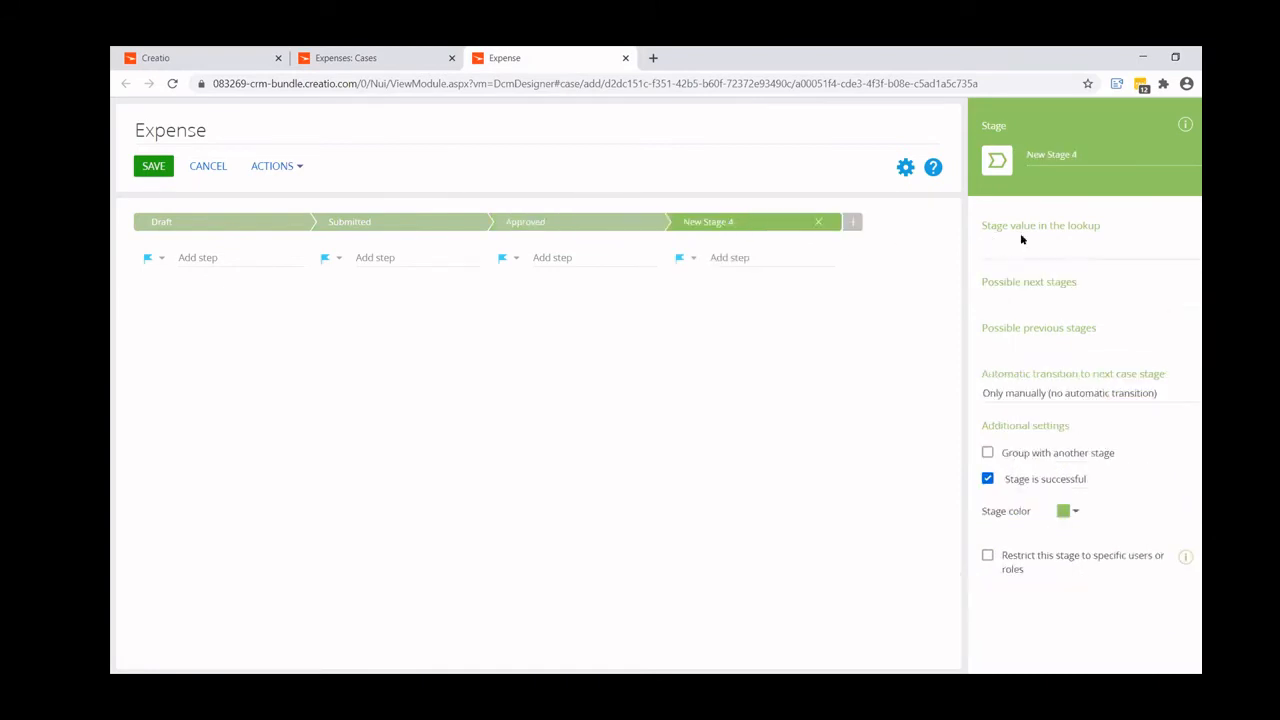
left_click(1030, 247)
left_click(1000, 305)
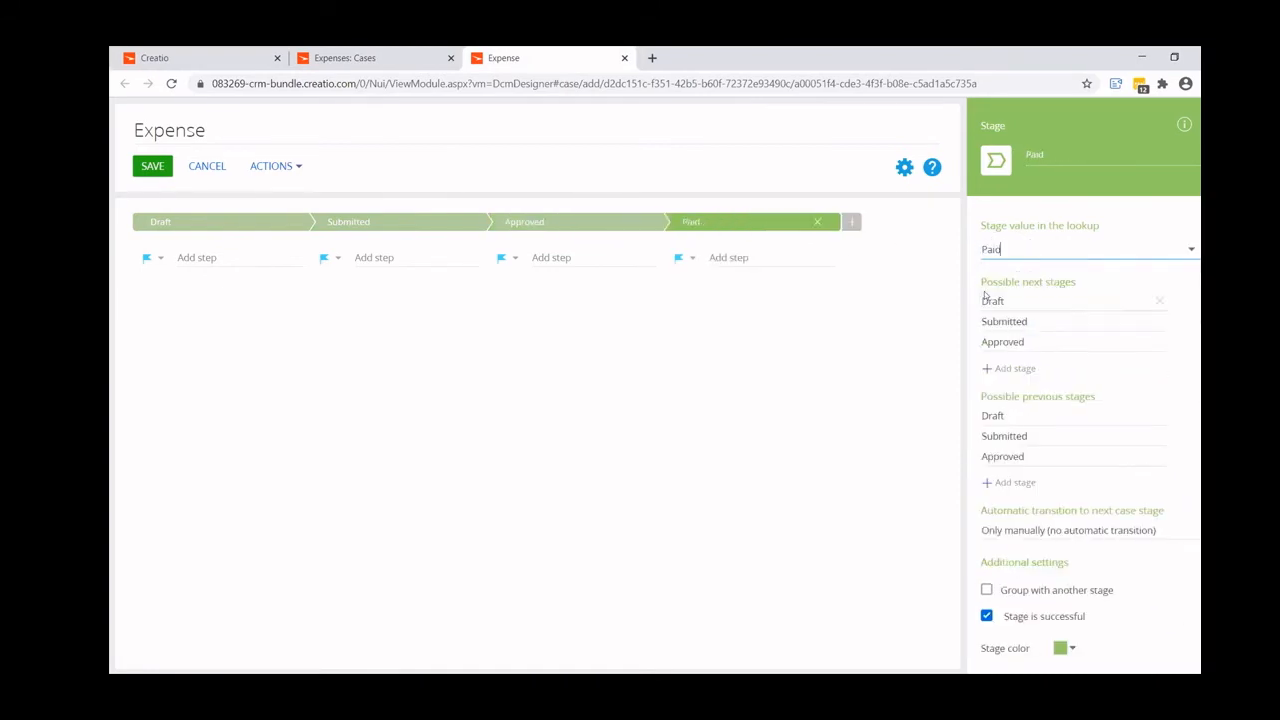
left_click(852, 221)
left_click(1003, 248)
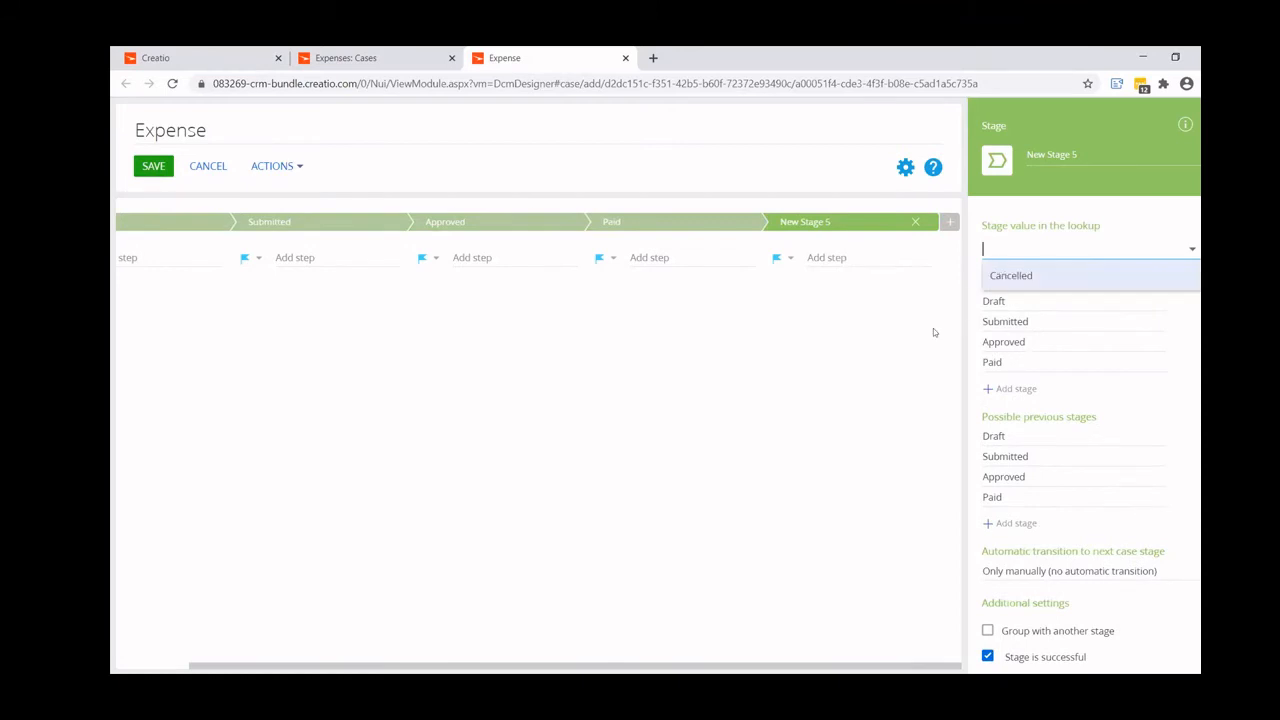
left_click(1005, 274)
left_click_drag(270, 665, 181, 660)
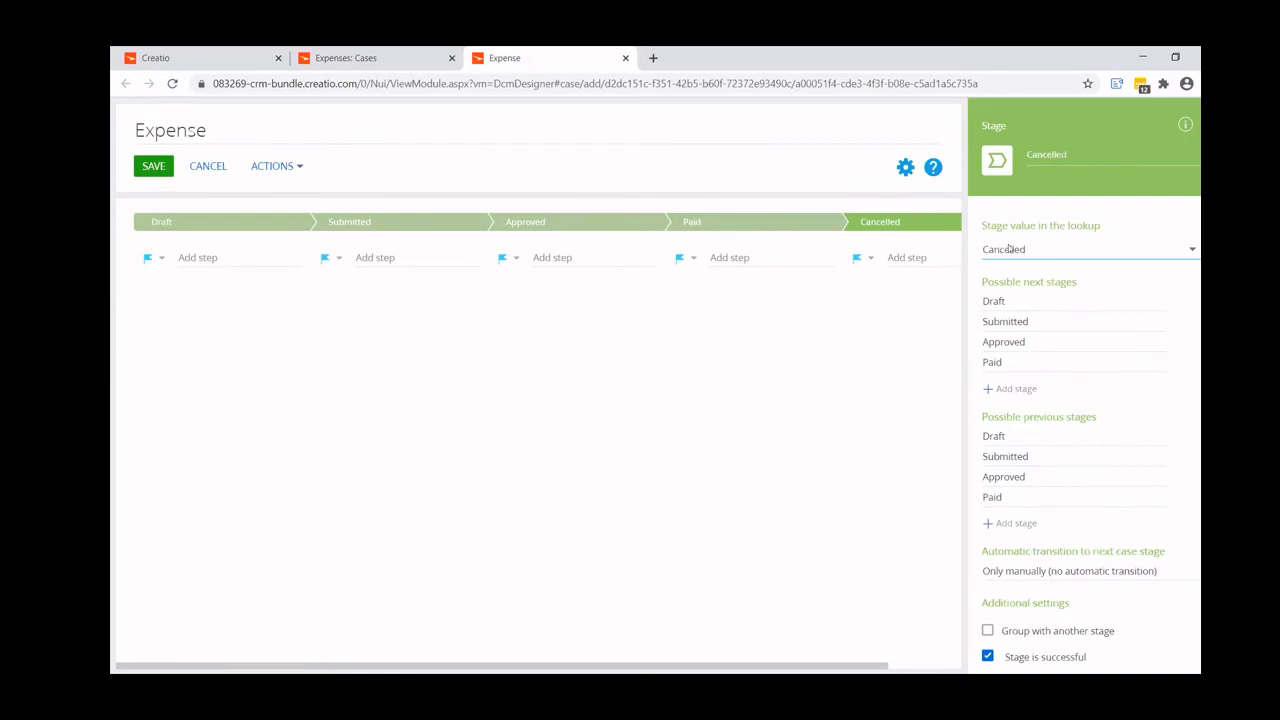
- Add a Perform task step named "Attach copies of all receipts" to the Draft stage
left_click(219, 220)
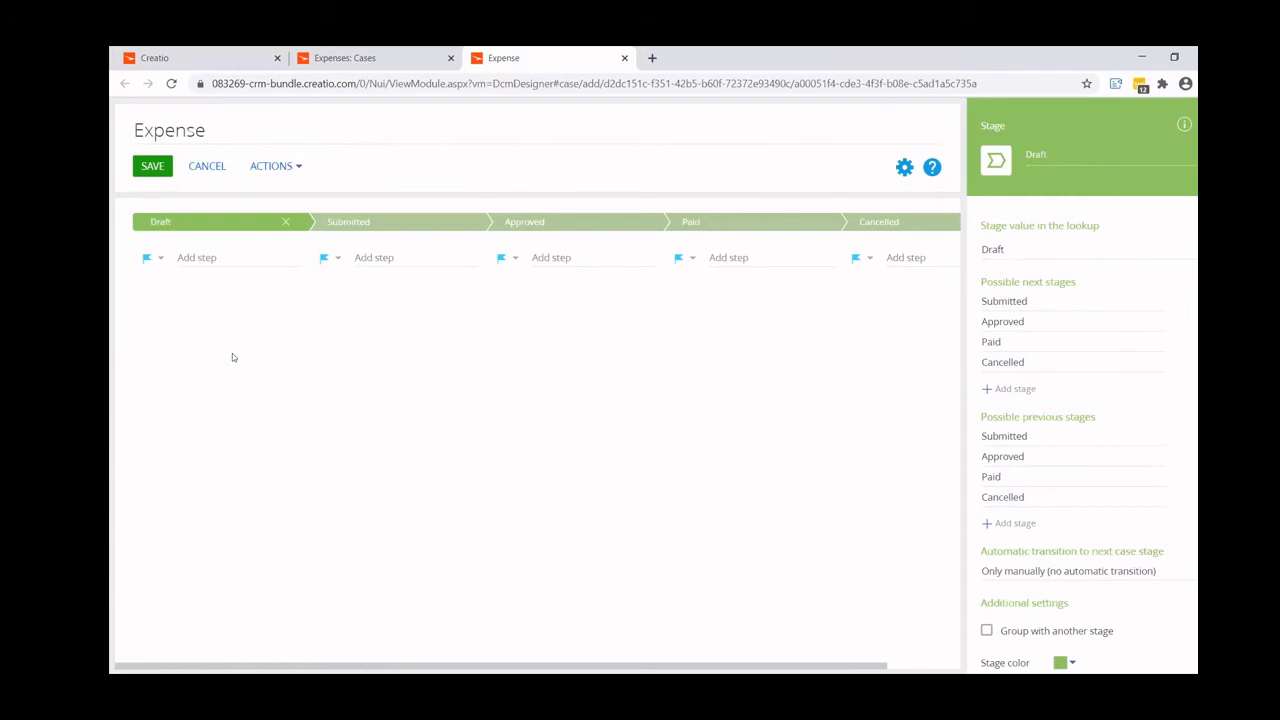
left_click(152, 259)
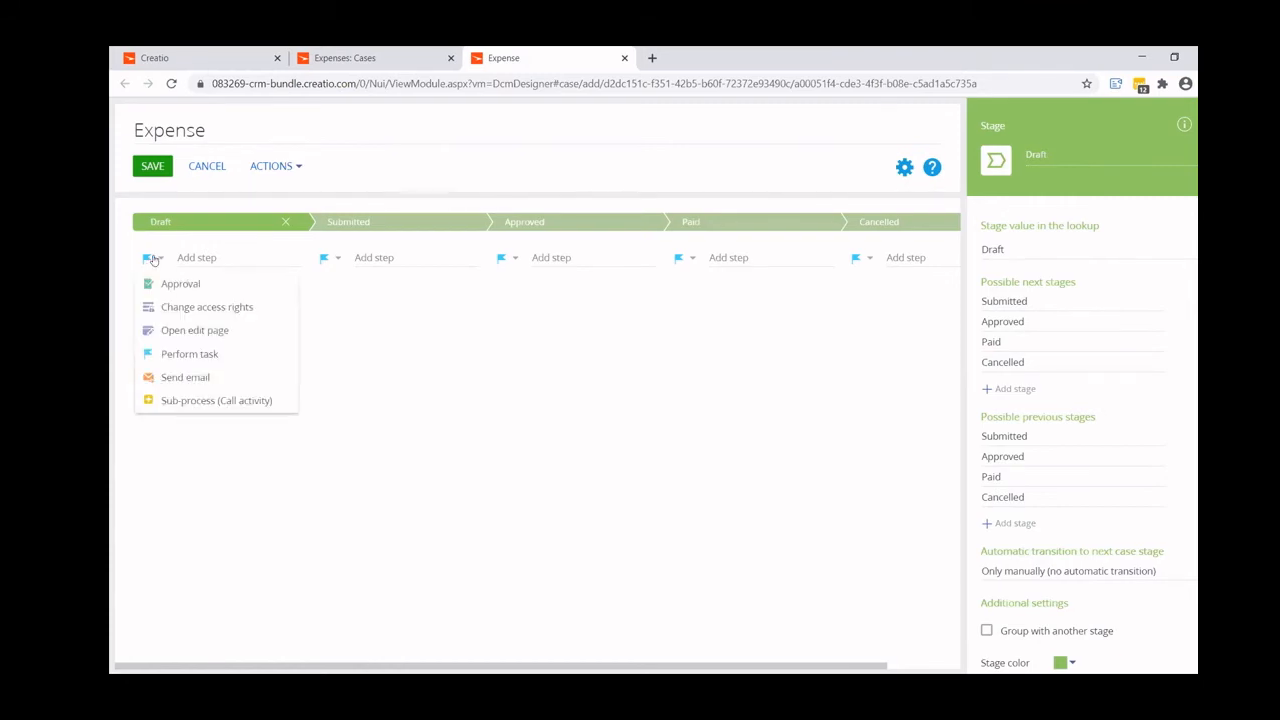
left_click(214, 358)
left_click(233, 258)
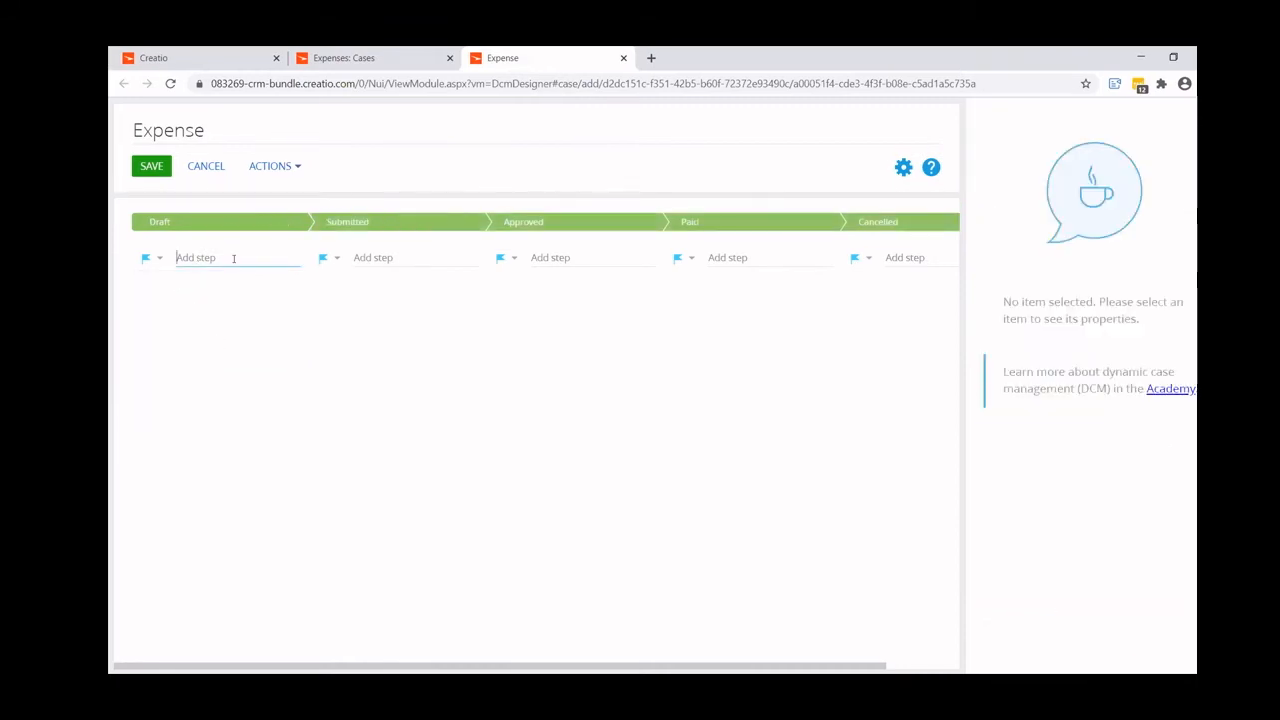
type("Attach copies of")
type(" all reci")
type("epts")
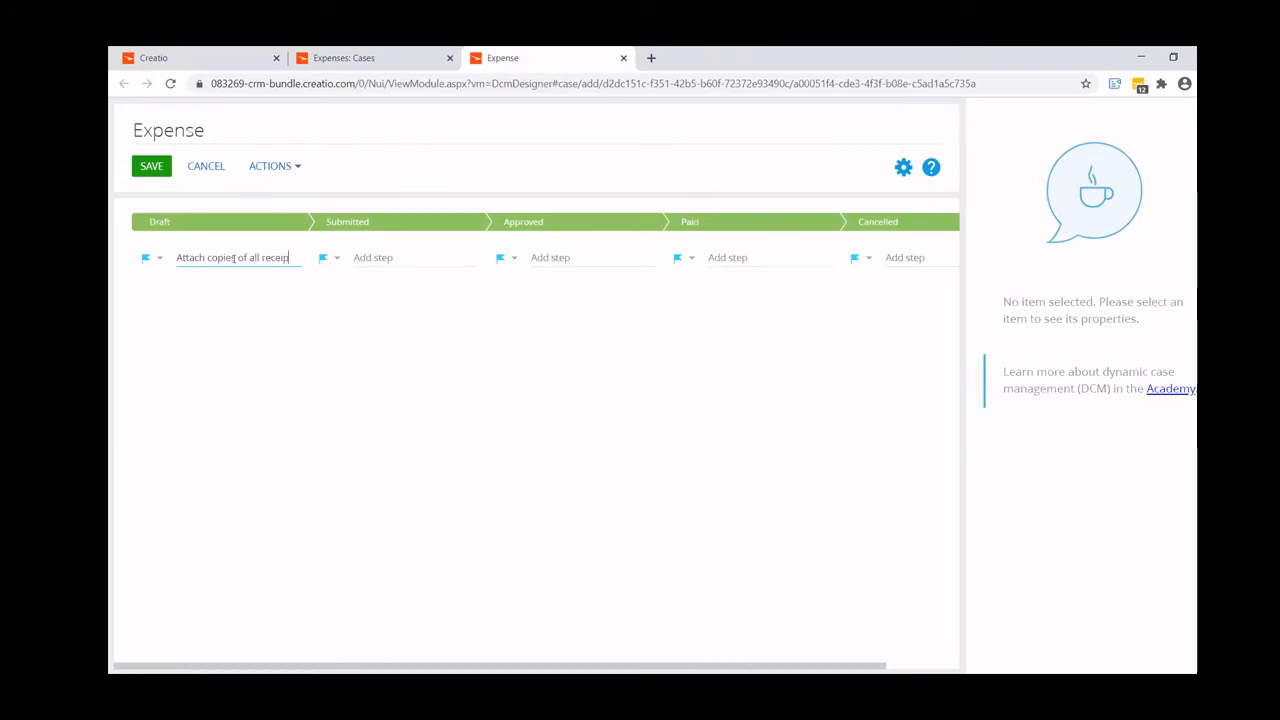
key("Return")
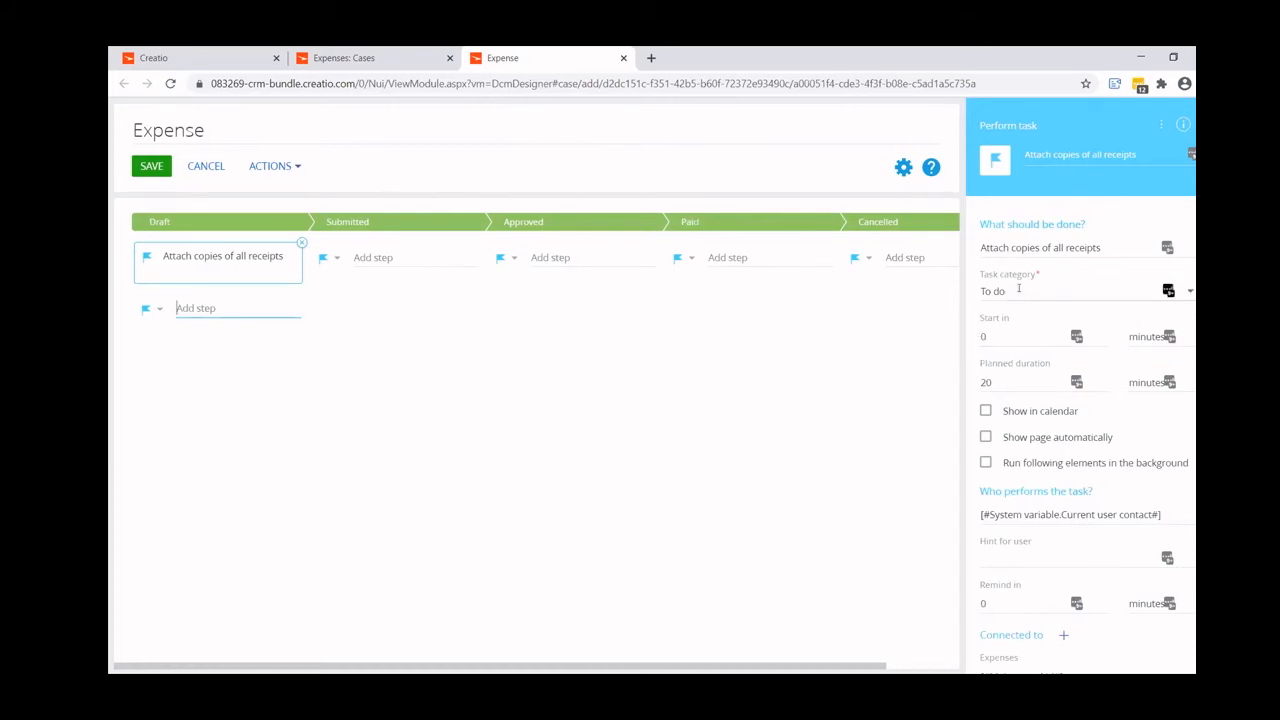
- Review the receipts task's category and timing options, and set its step type to Required step
left_click(1187, 292)
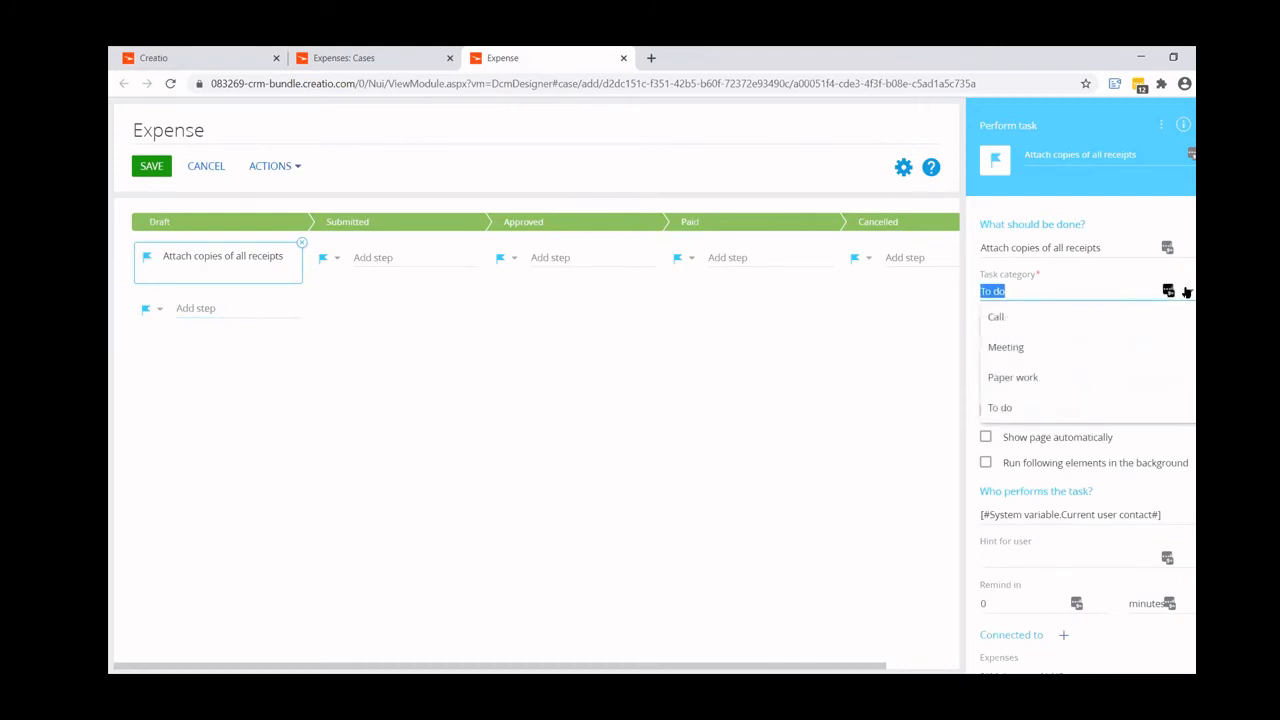
left_click(1122, 279)
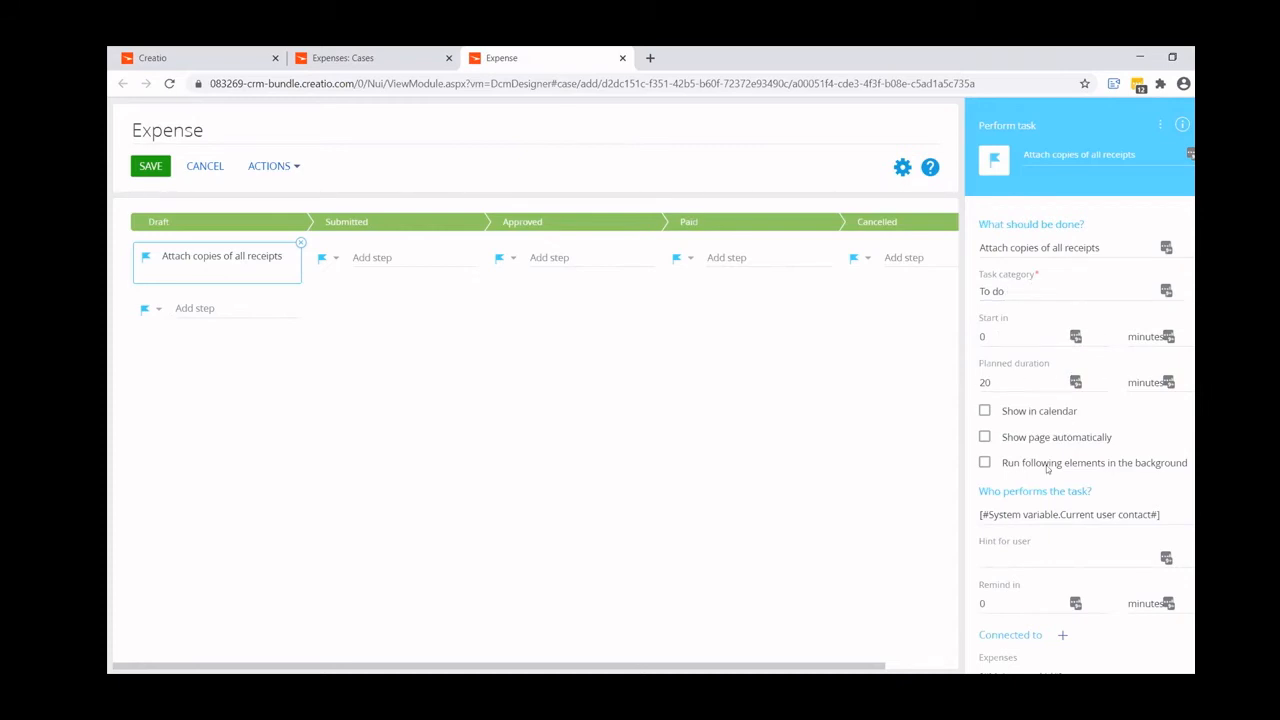
scroll(980, 452, "down", 2)
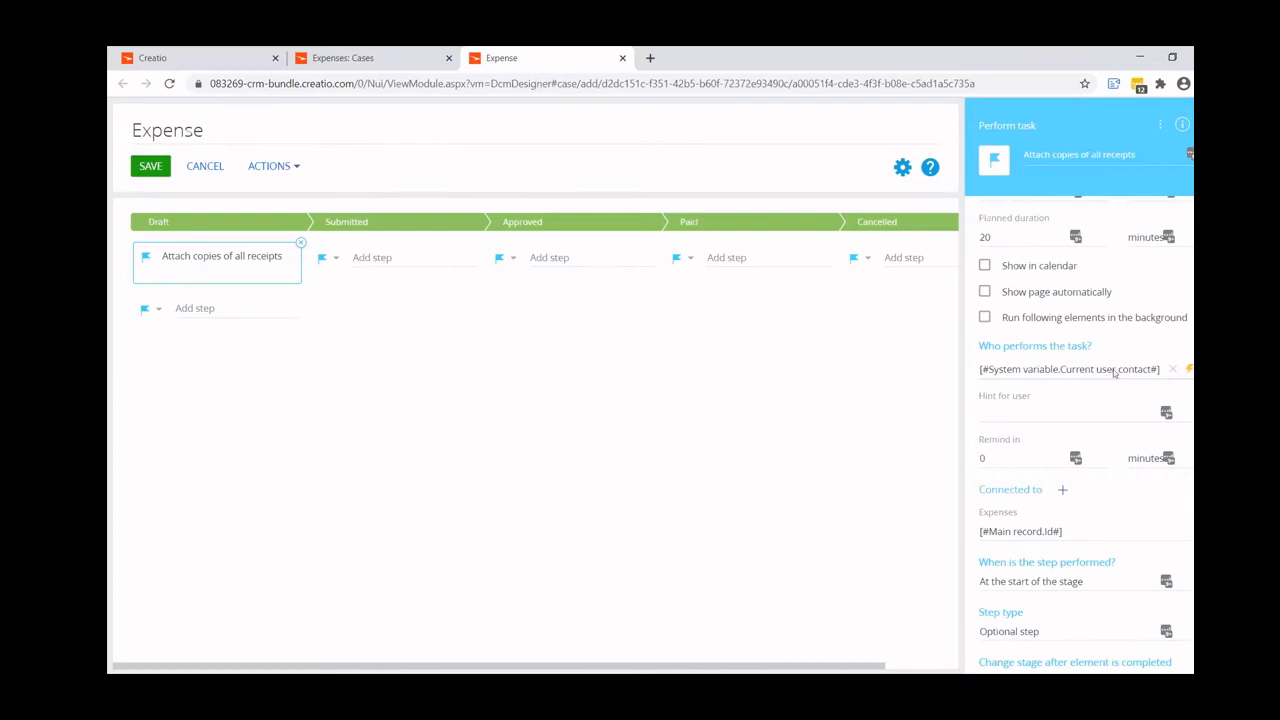
scroll(1007, 410, "down", 1)
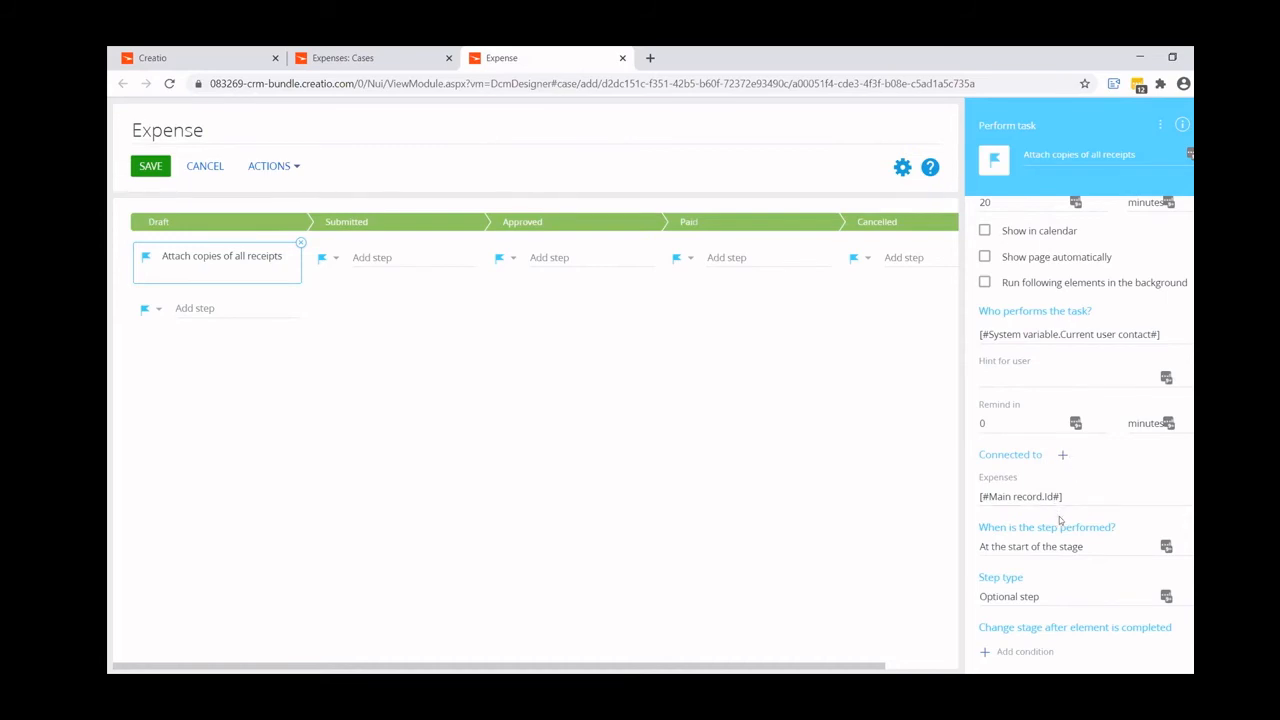
left_click(1111, 546)
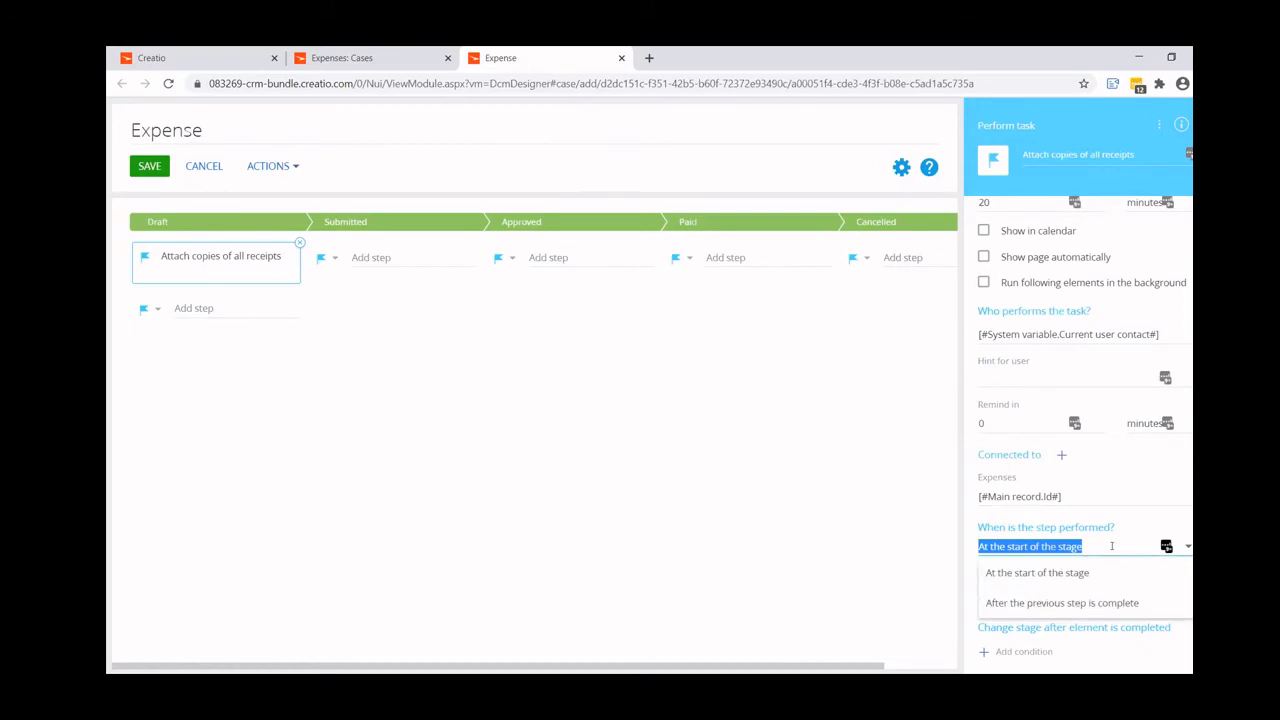
left_click(1112, 546)
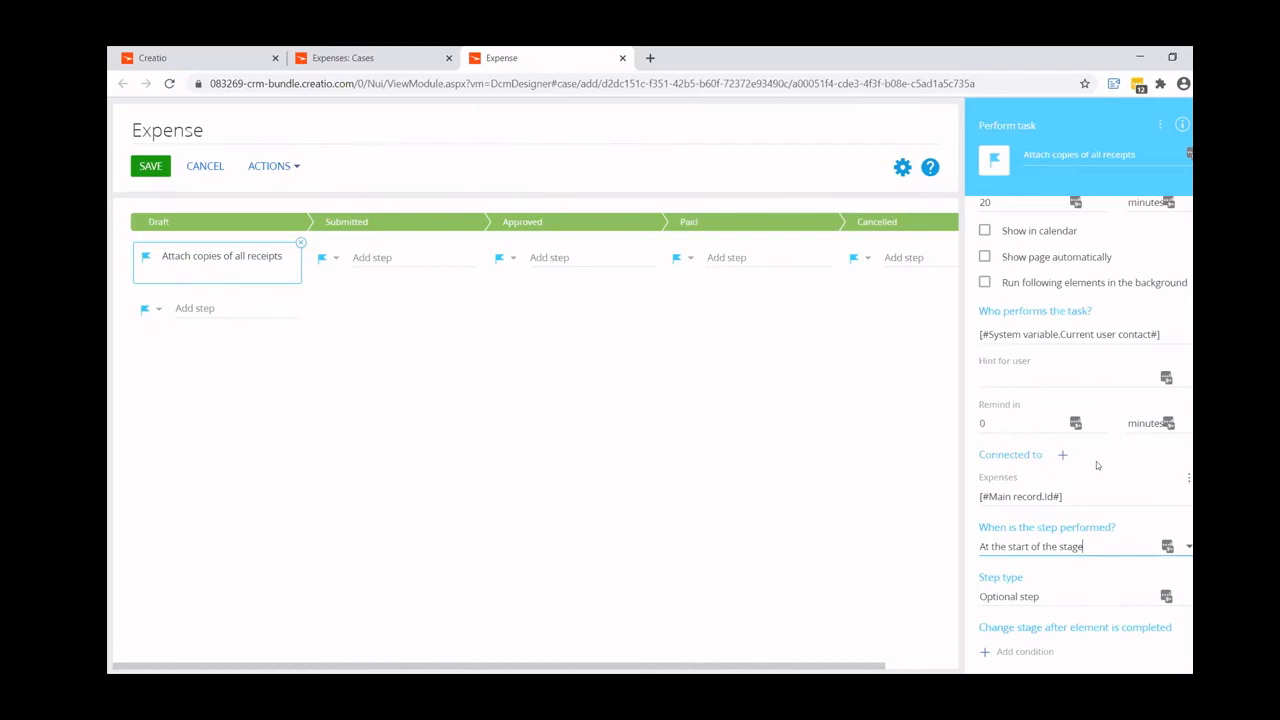
left_click(1040, 596)
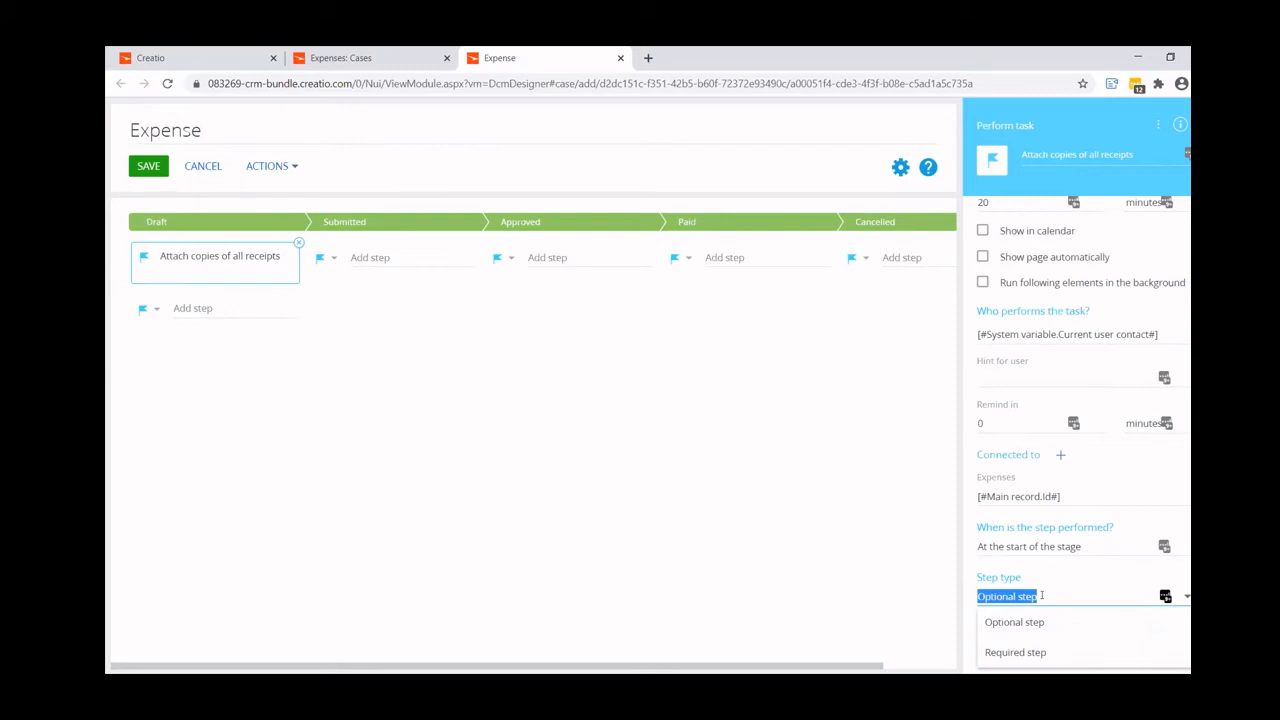
left_click(1034, 651)
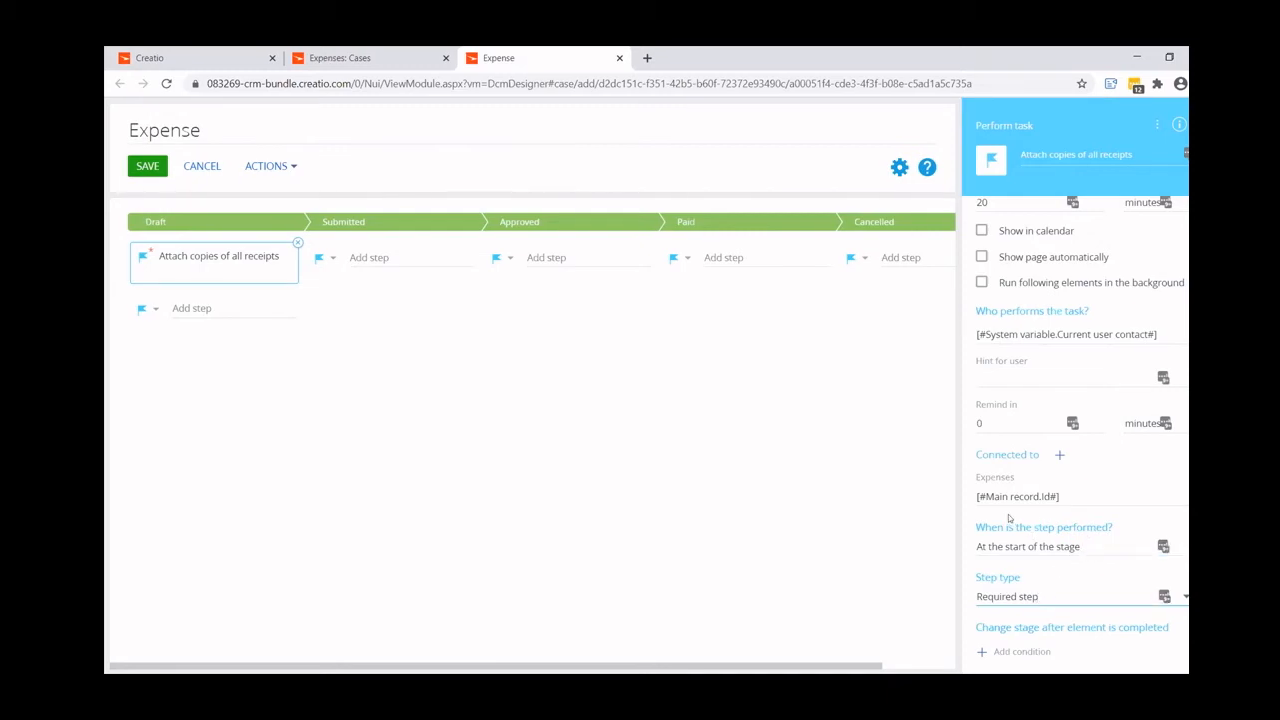
scroll(1009, 517, "up", 4)
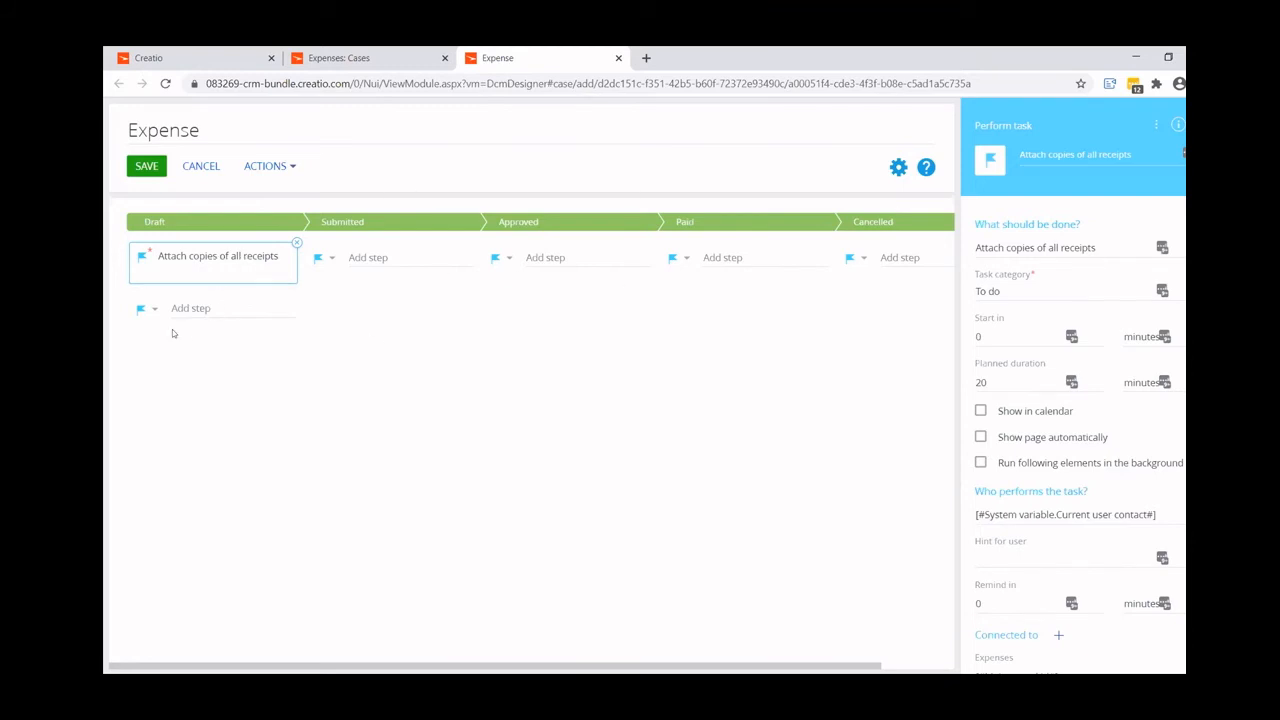
left_click(153, 310)
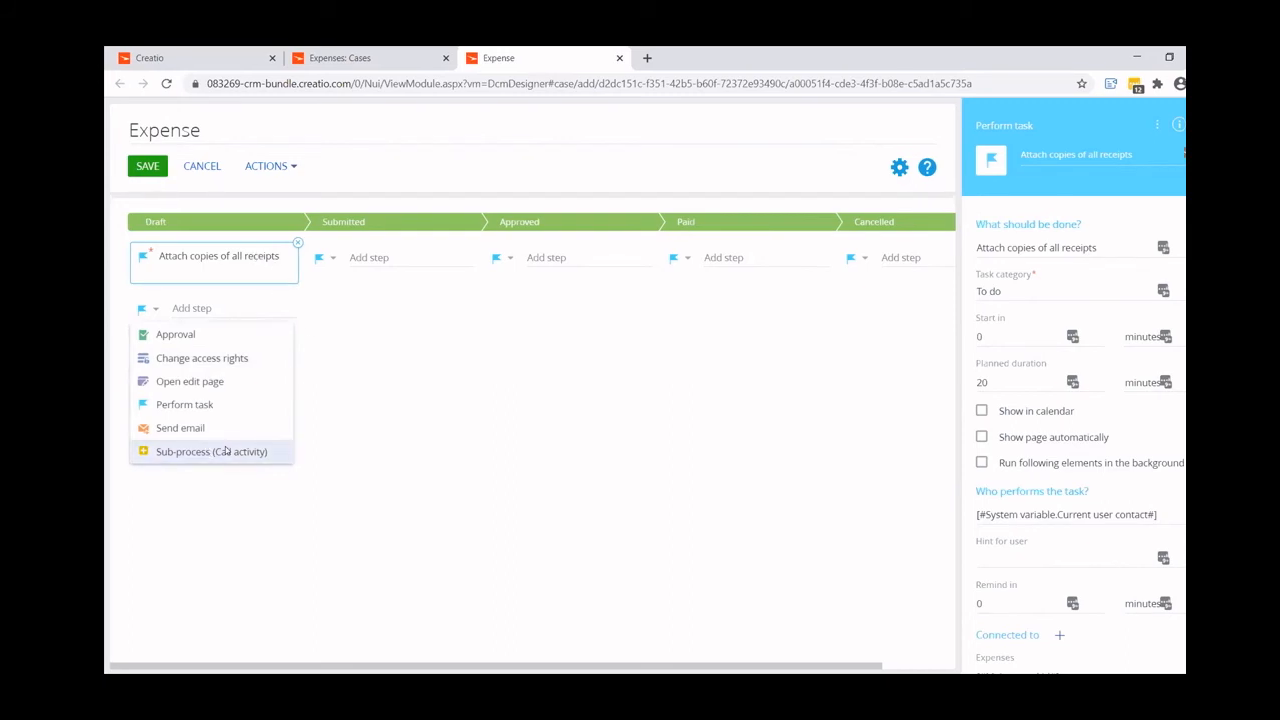
left_click(345, 372)
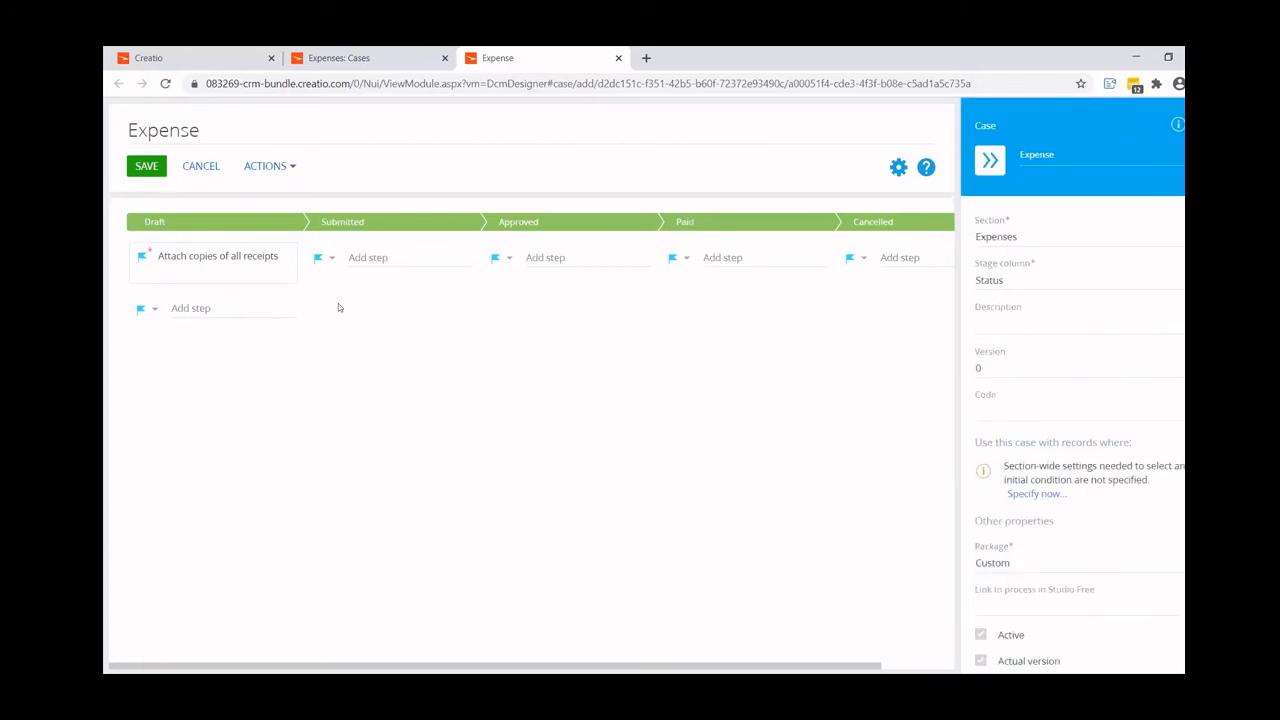
left_click(232, 256)
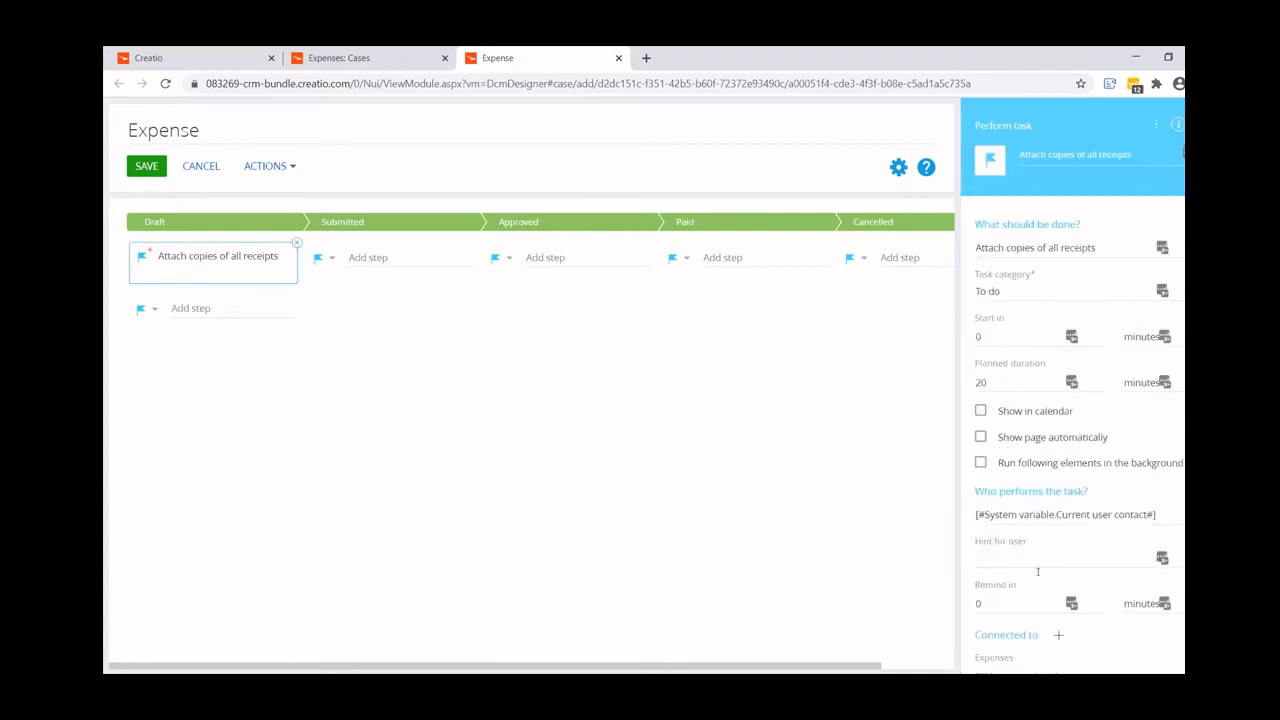
scroll(1037, 571, "down", 2)
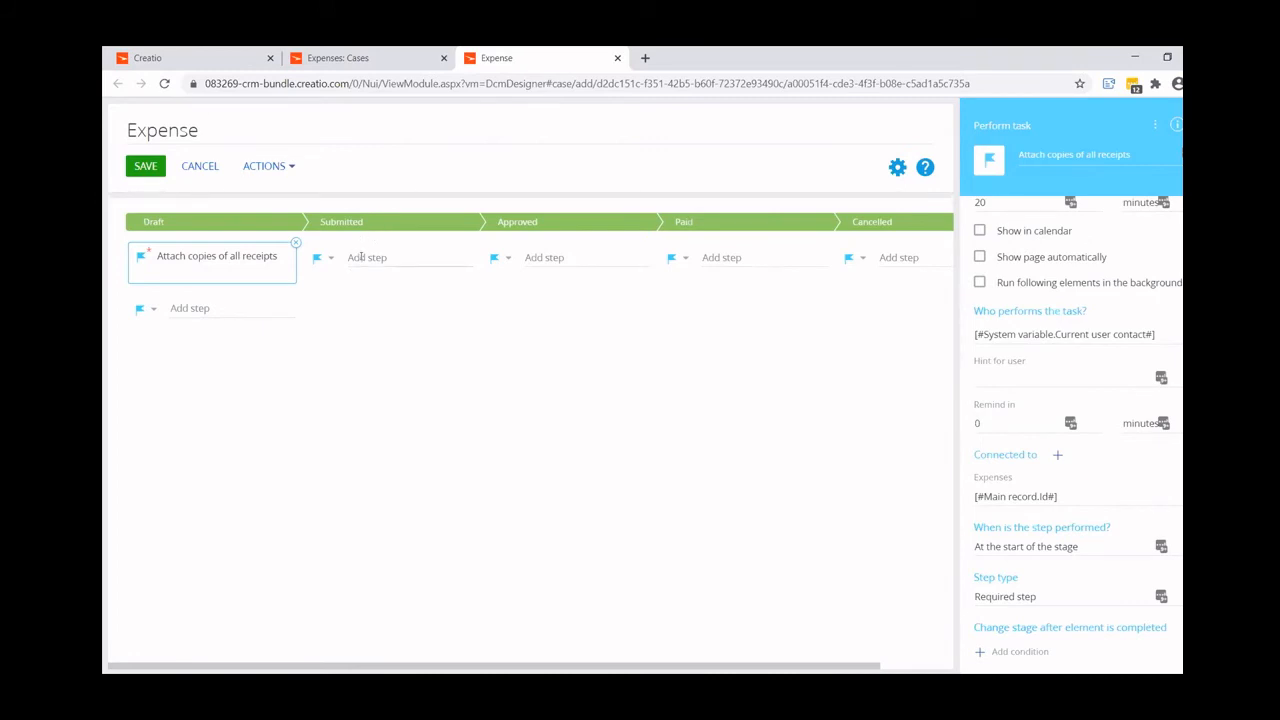
- Add an Approval step named "Approve Expense" to the Submitted stage
left_click(330, 259)
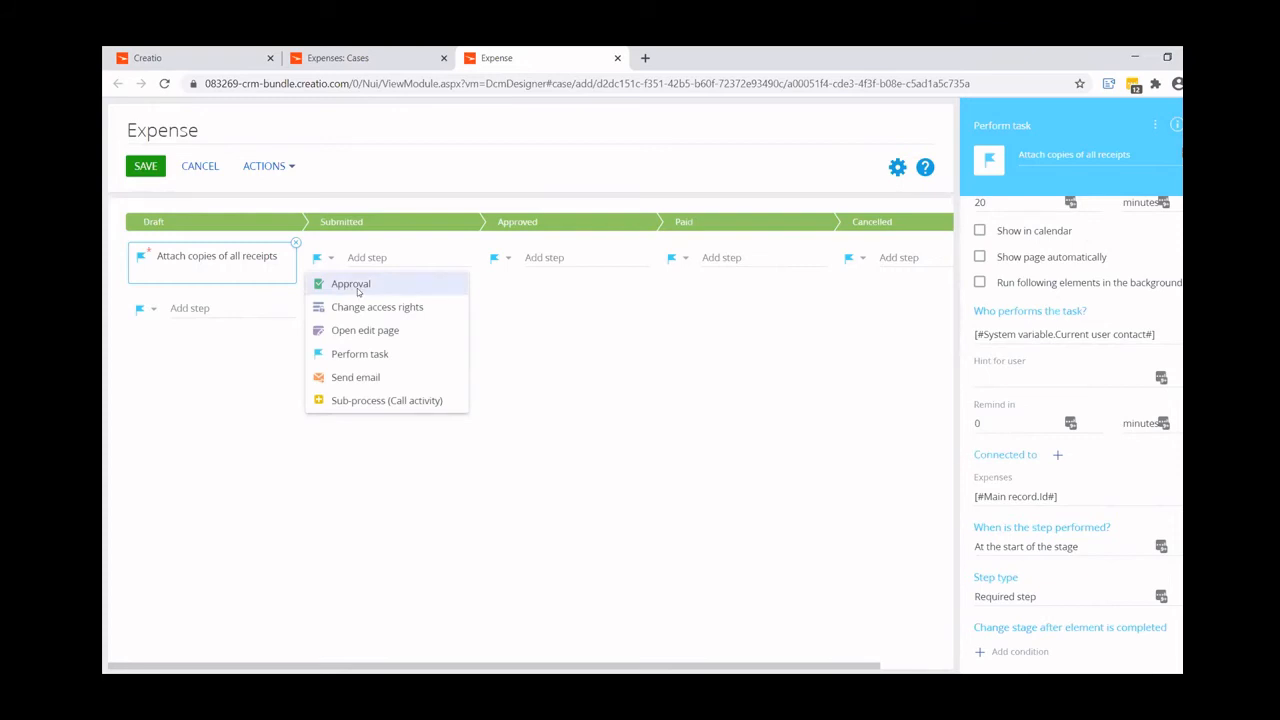
left_click(357, 287)
left_click(369, 256)
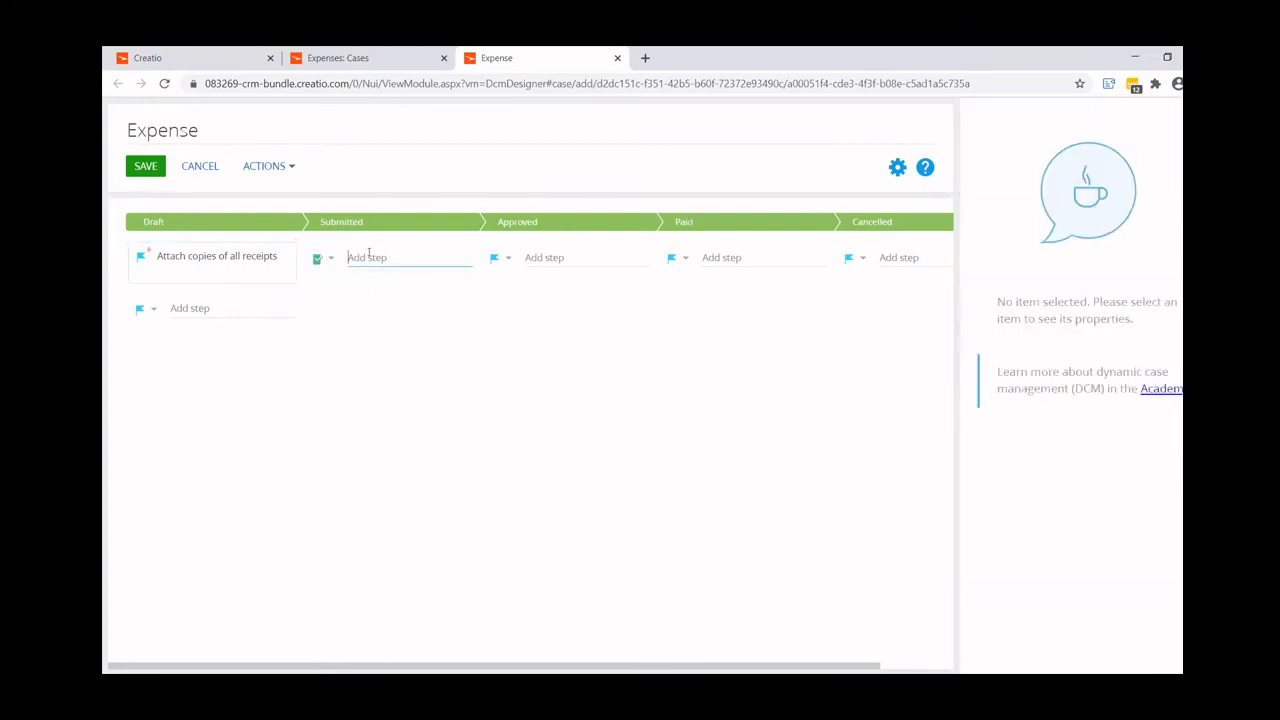
type("Approve Expense")
key("Return")
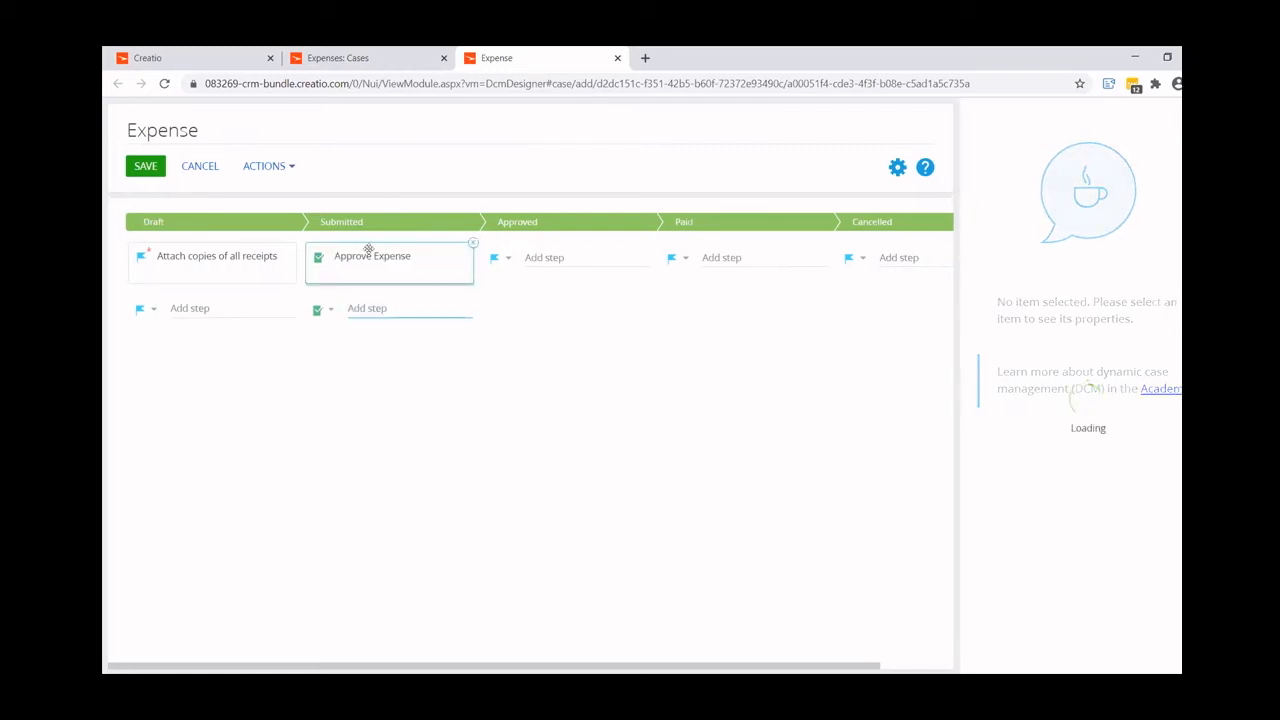
- Set the approver type of the Approve Expense step to User
left_click(380, 265)
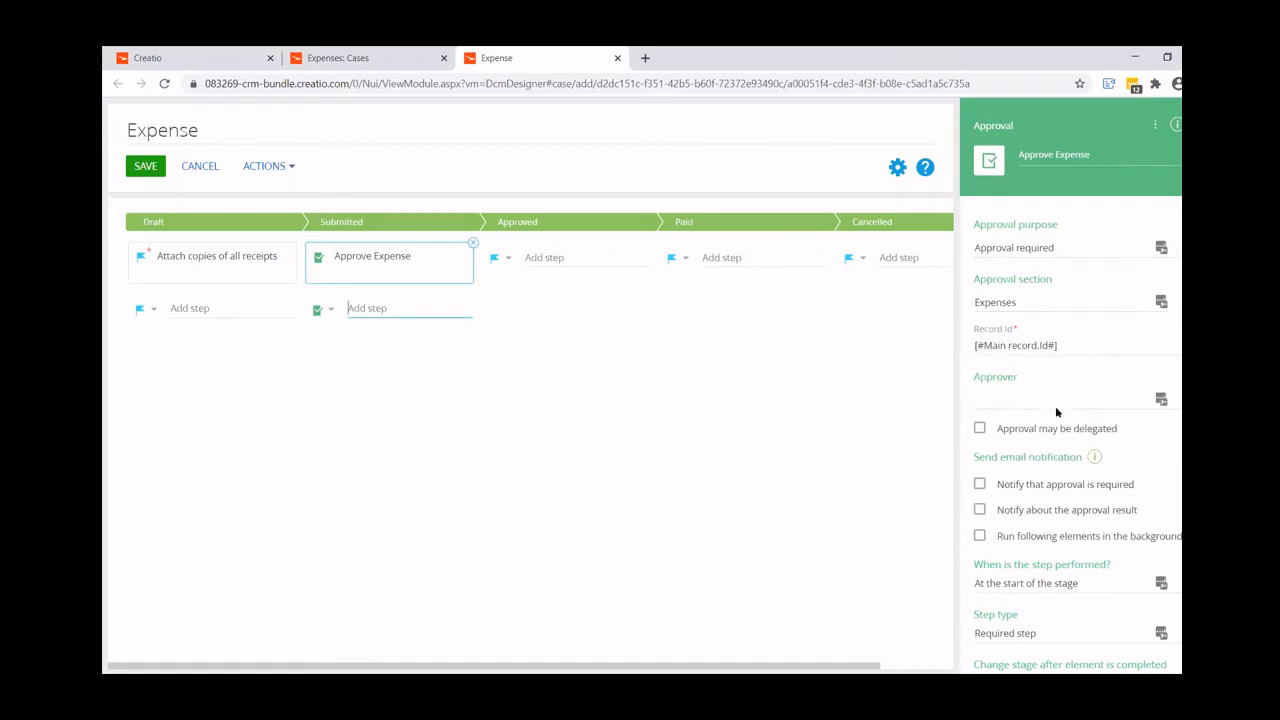
left_click(1161, 399)
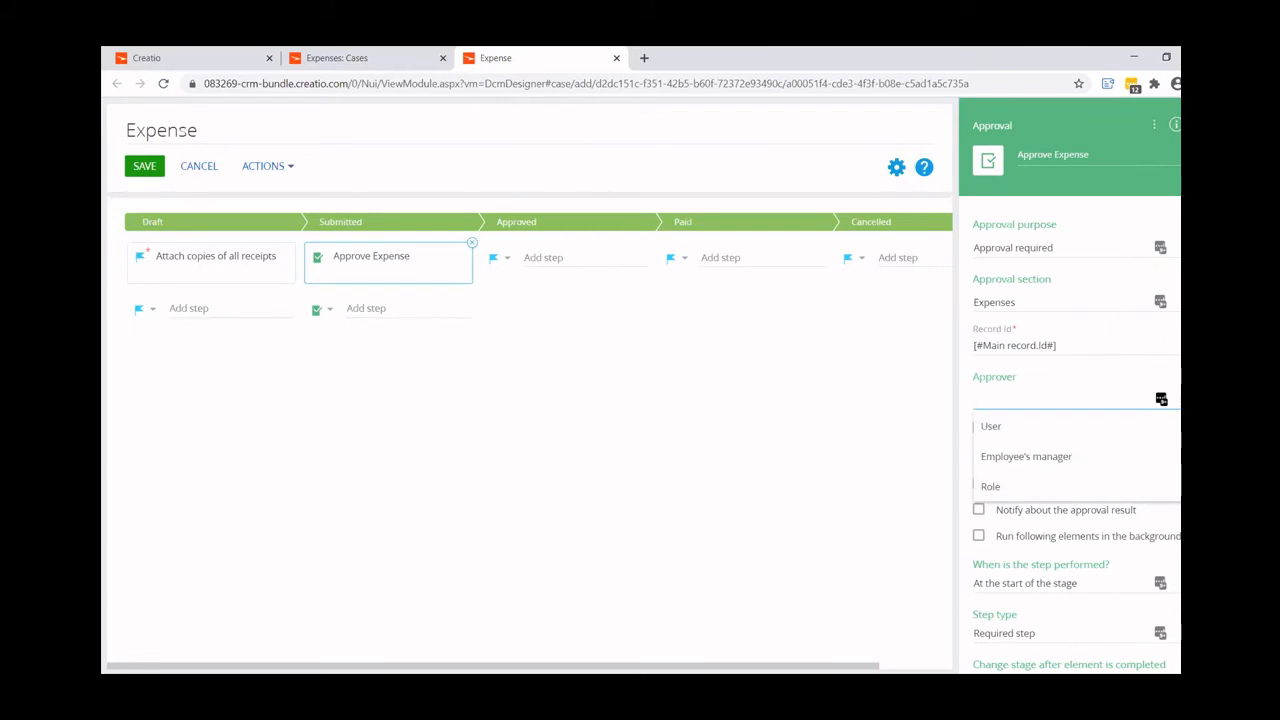
left_click(996, 428)
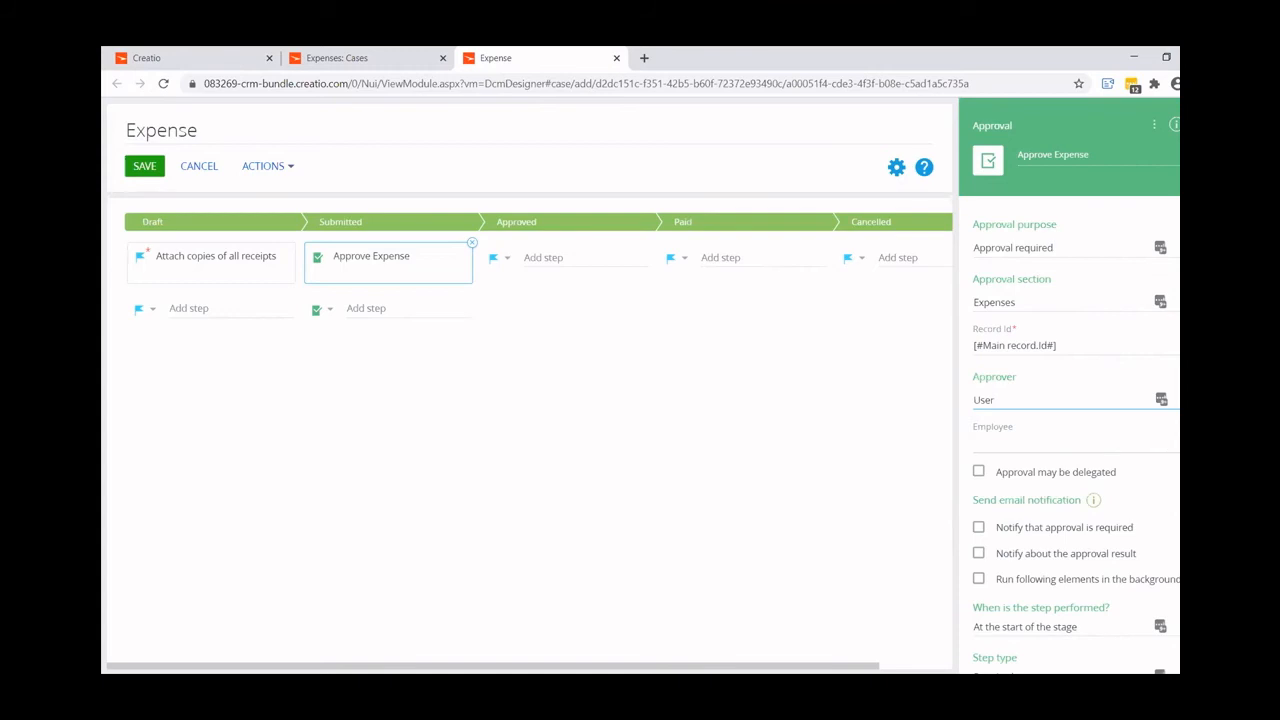
- Set the Approve Expense step's approver employee to Current user and allow the approval to be delegated
left_click(1178, 446)
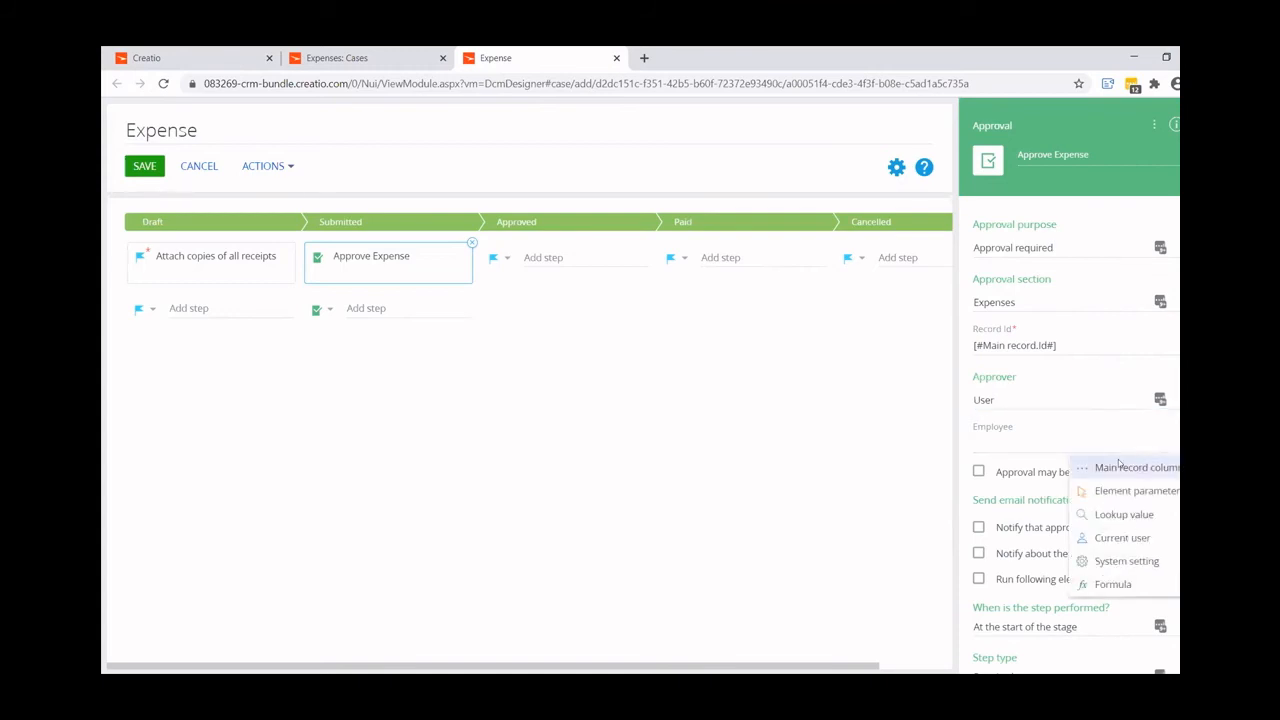
left_click(1108, 537)
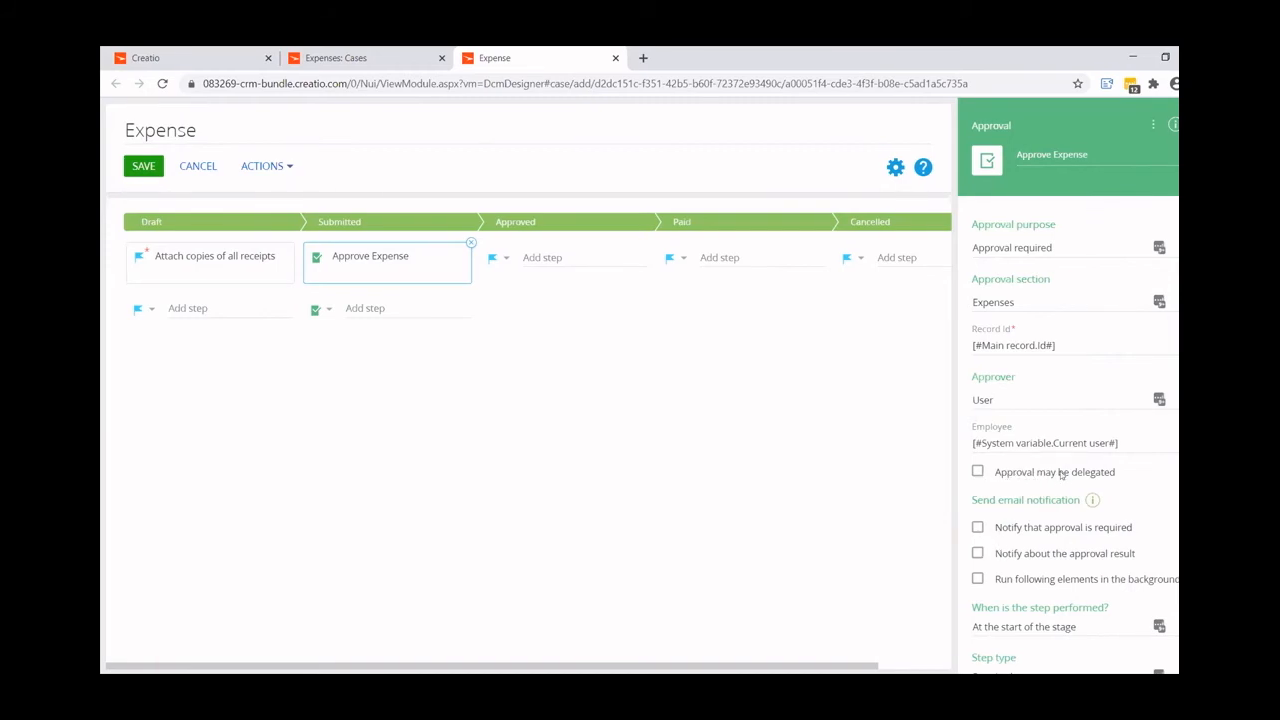
left_click(977, 471)
- Enable notification that approval is required and create a new email template for it named "Approve Expense"
scroll(1149, 518, "down", 2)
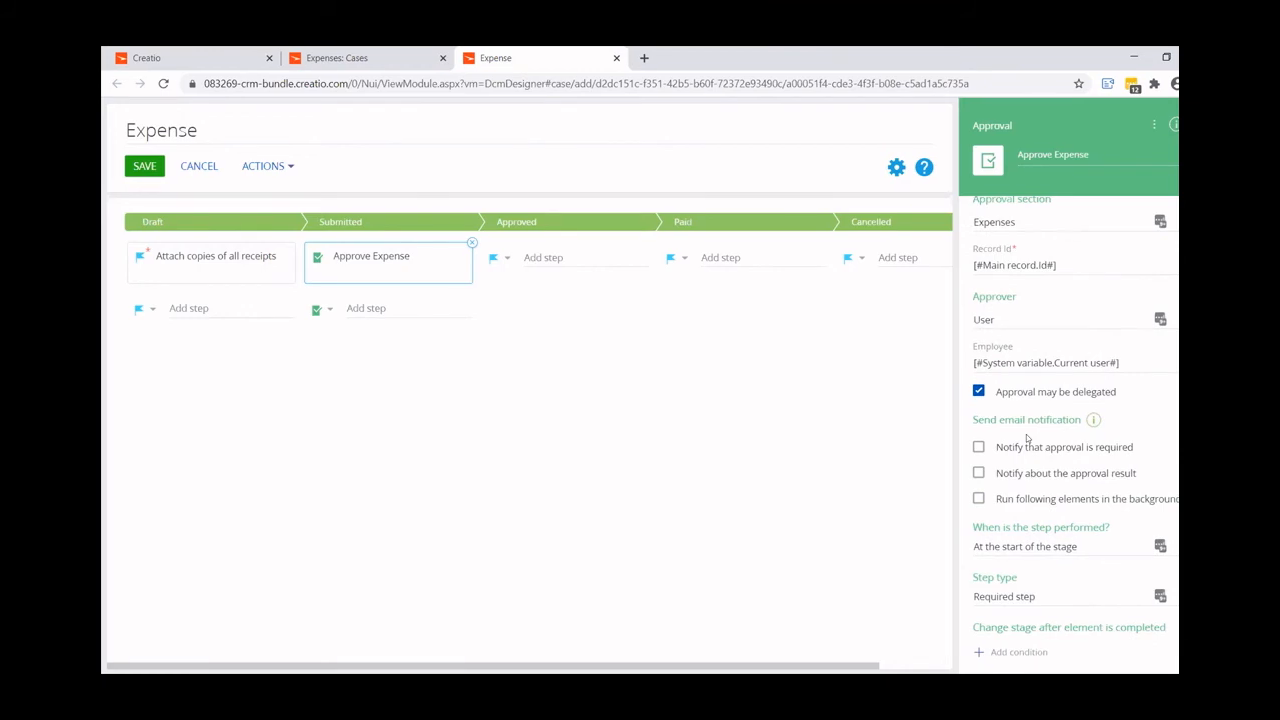
left_click(977, 447)
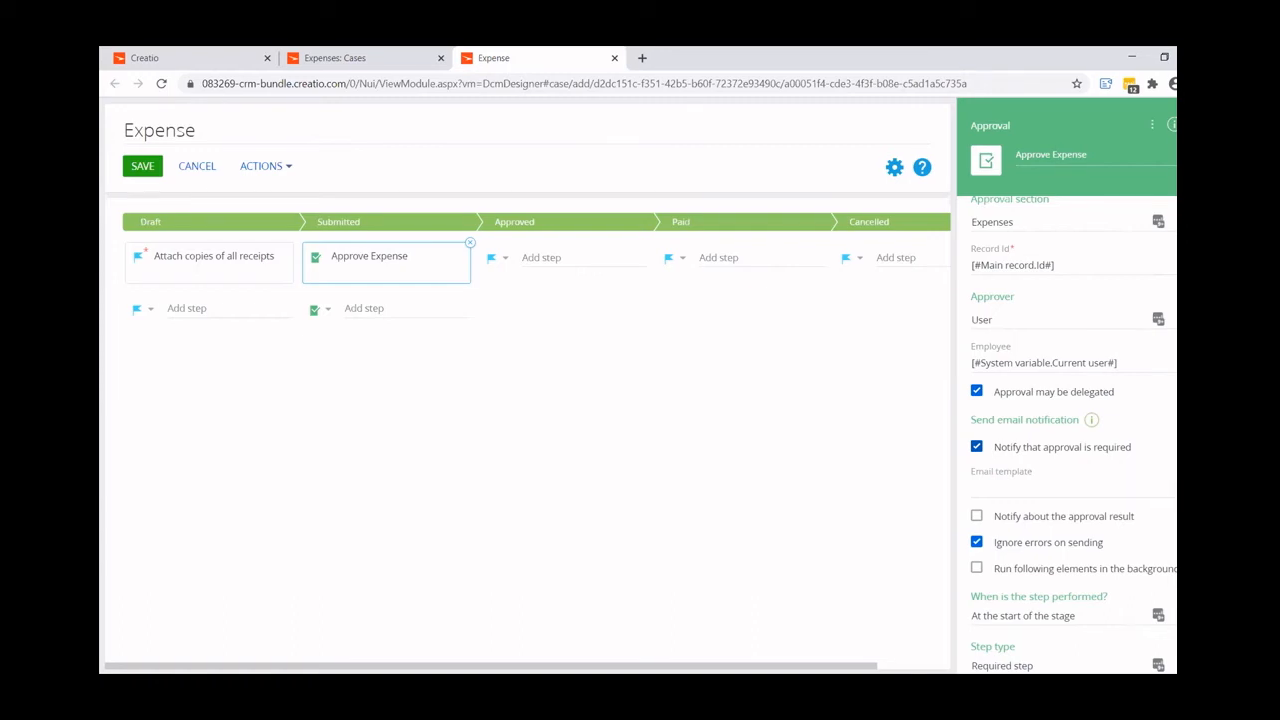
left_click(1176, 485)
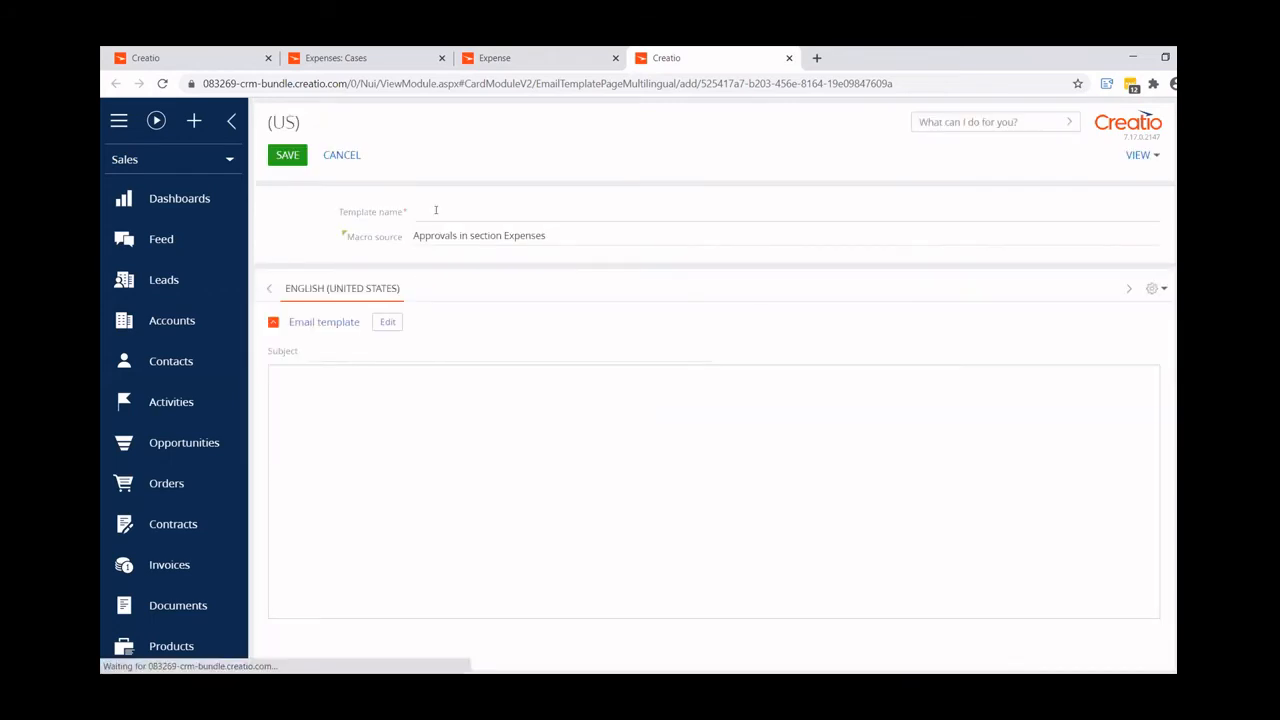
type("Appr")
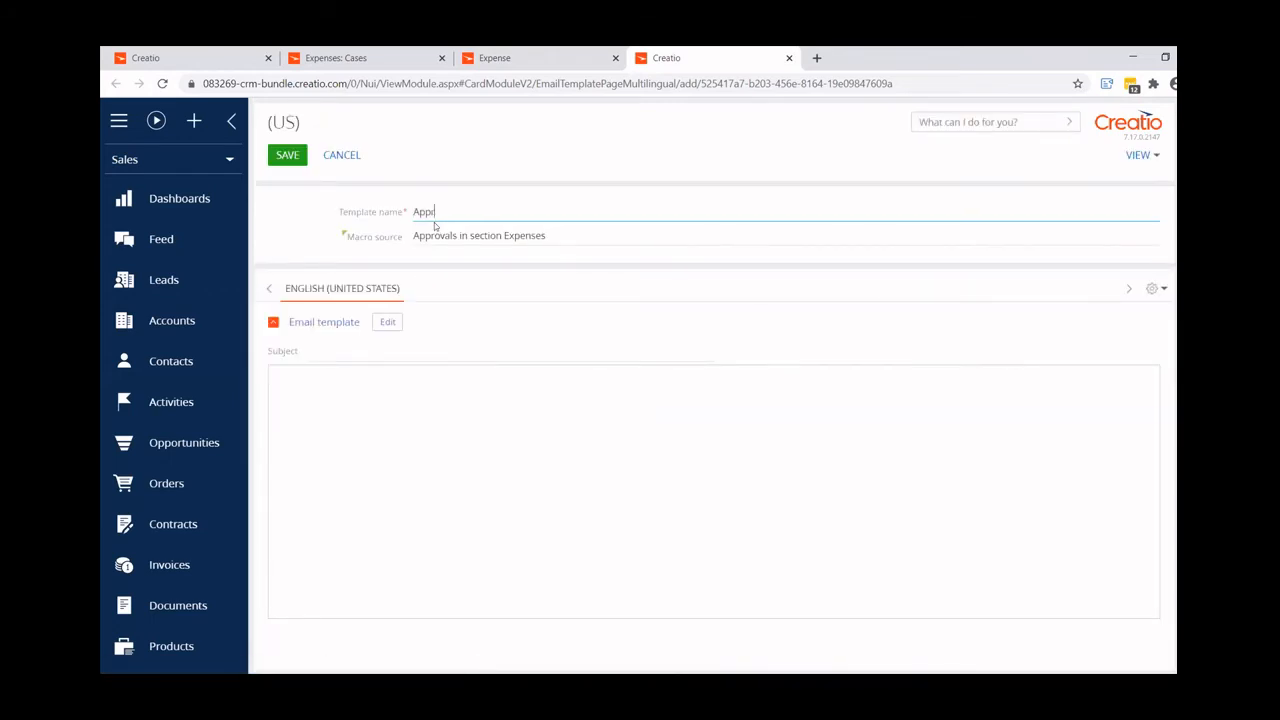
type("ove Expense")
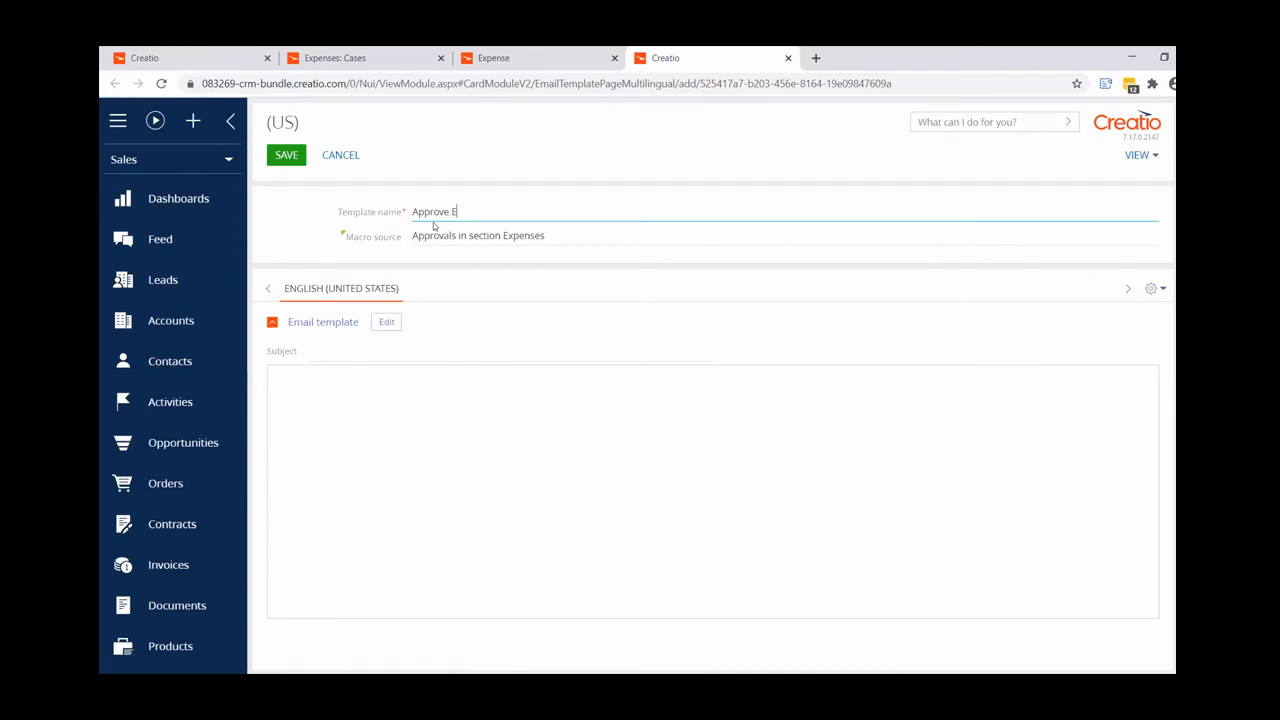
- Open the template's content for editing and add a text element reading "Please approve this request"
left_click(386, 322)
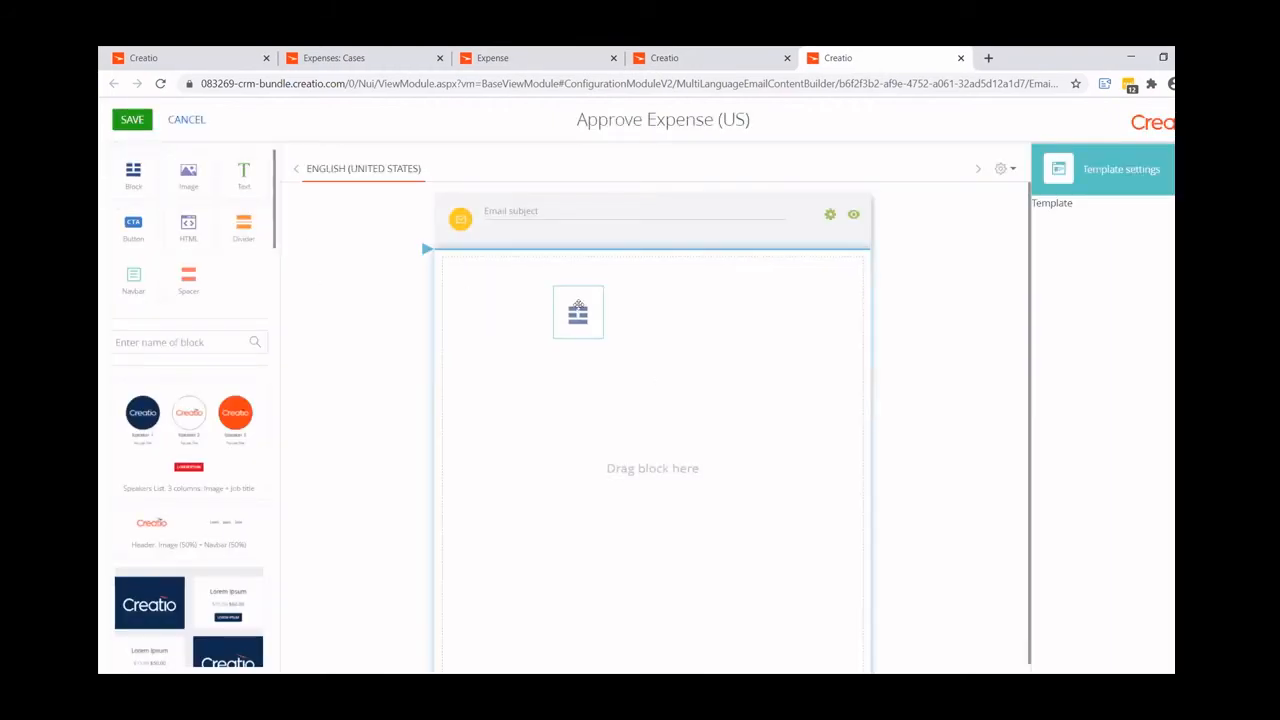
left_click_drag(254, 181, 426, 250)
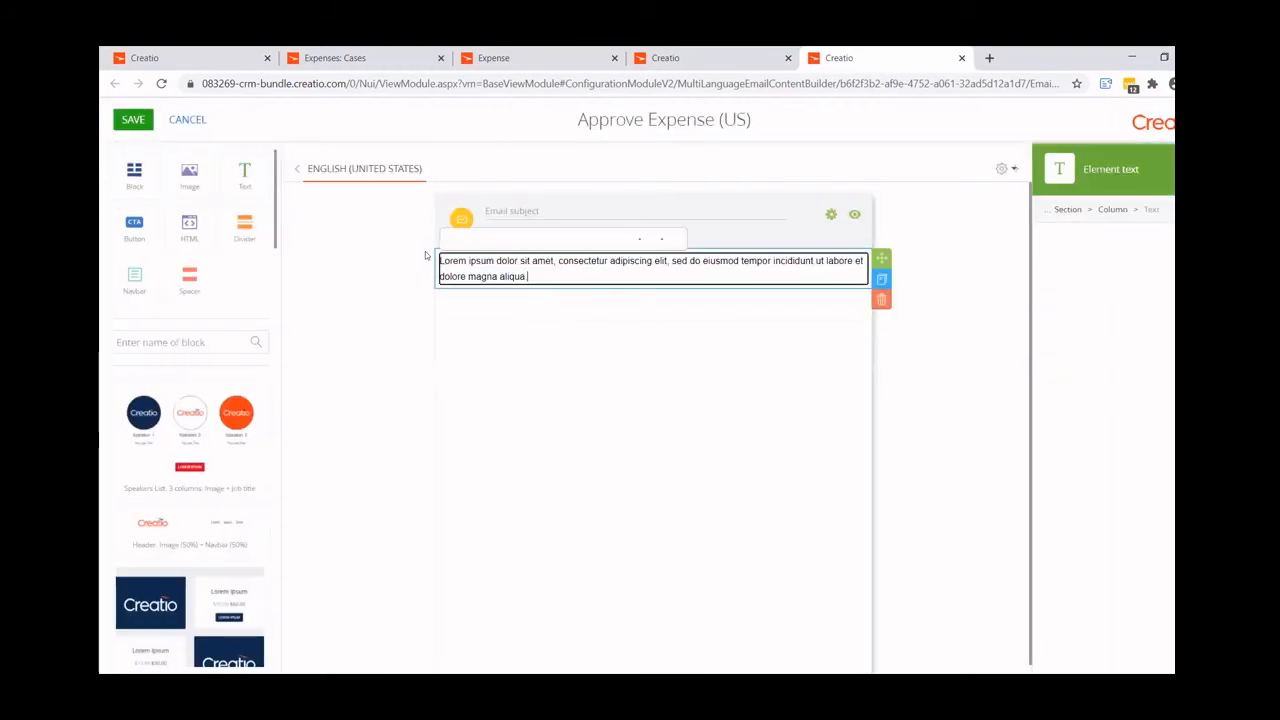
type("Please approv")
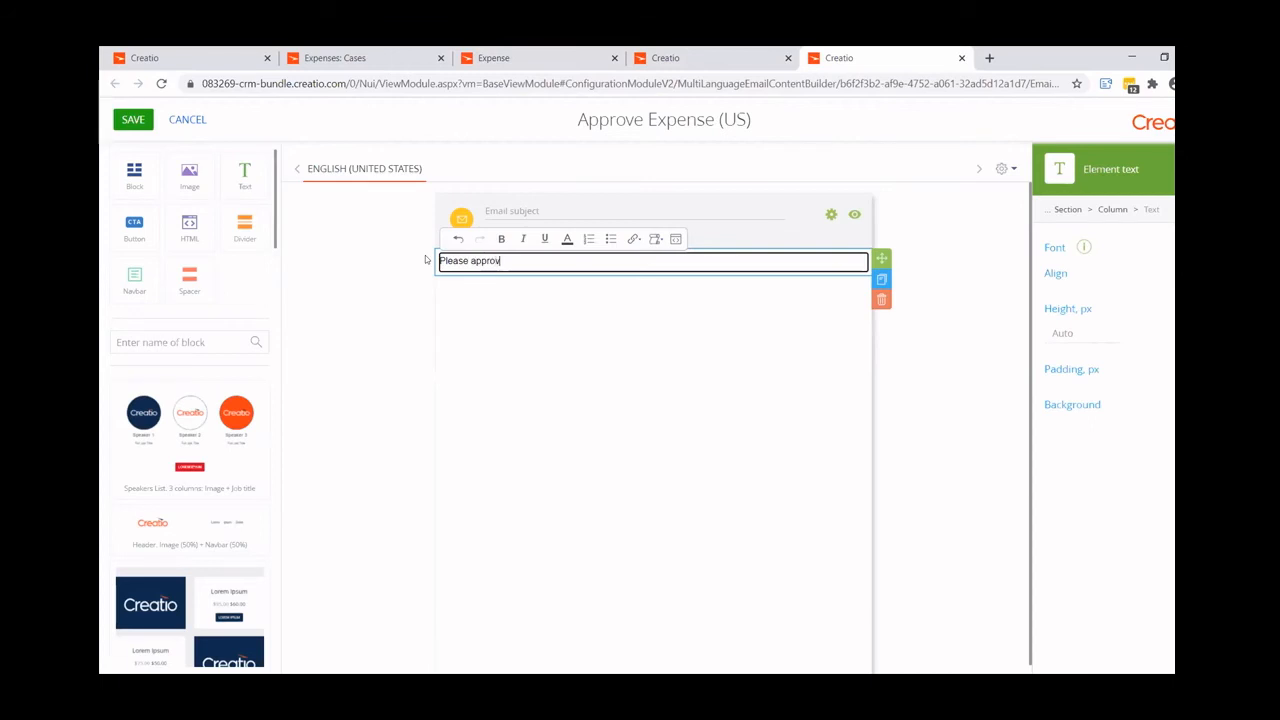
type("e this request")
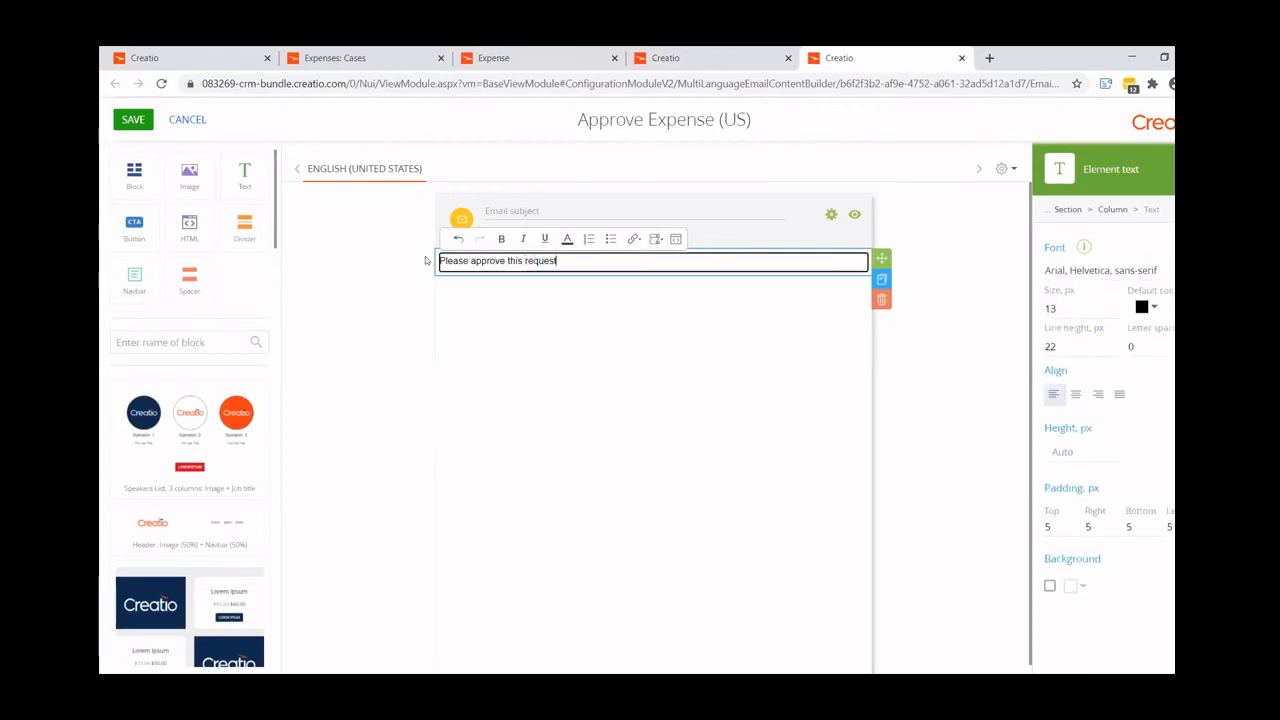
- Insert a Creatio record link below the text, using Approval purpose as link text, and save the email content
left_click(638, 240)
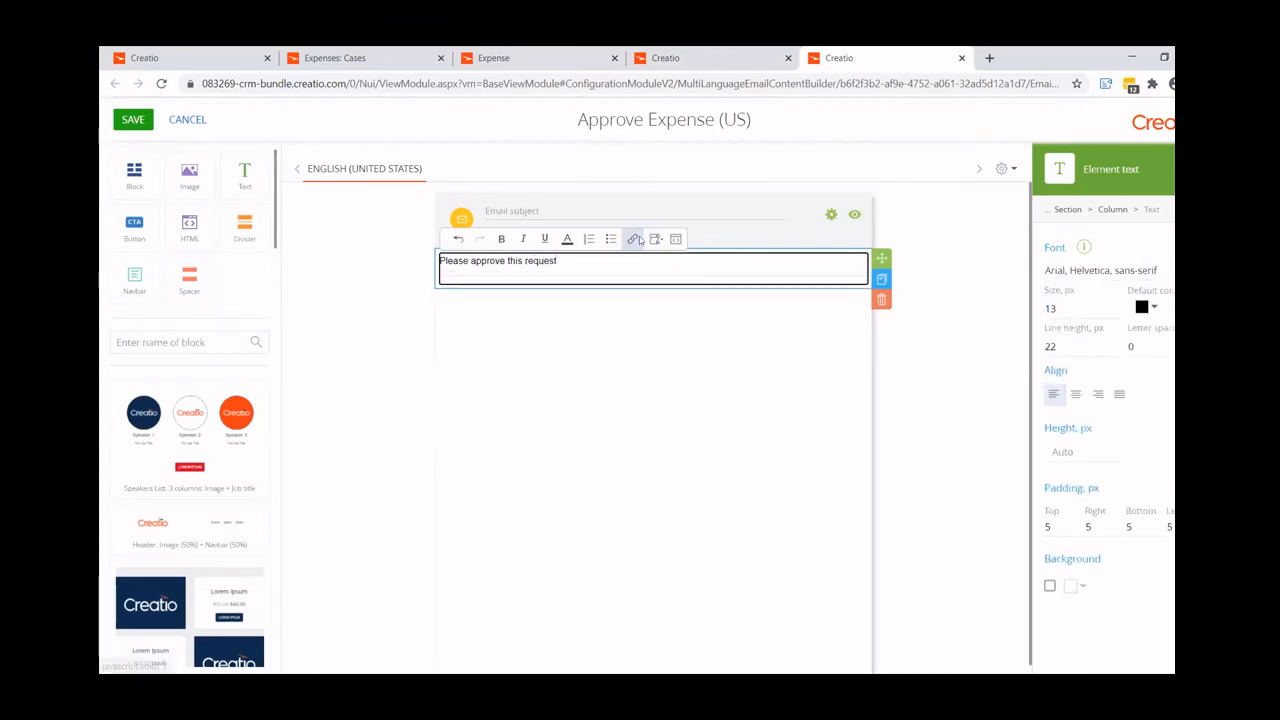
left_click(660, 277)
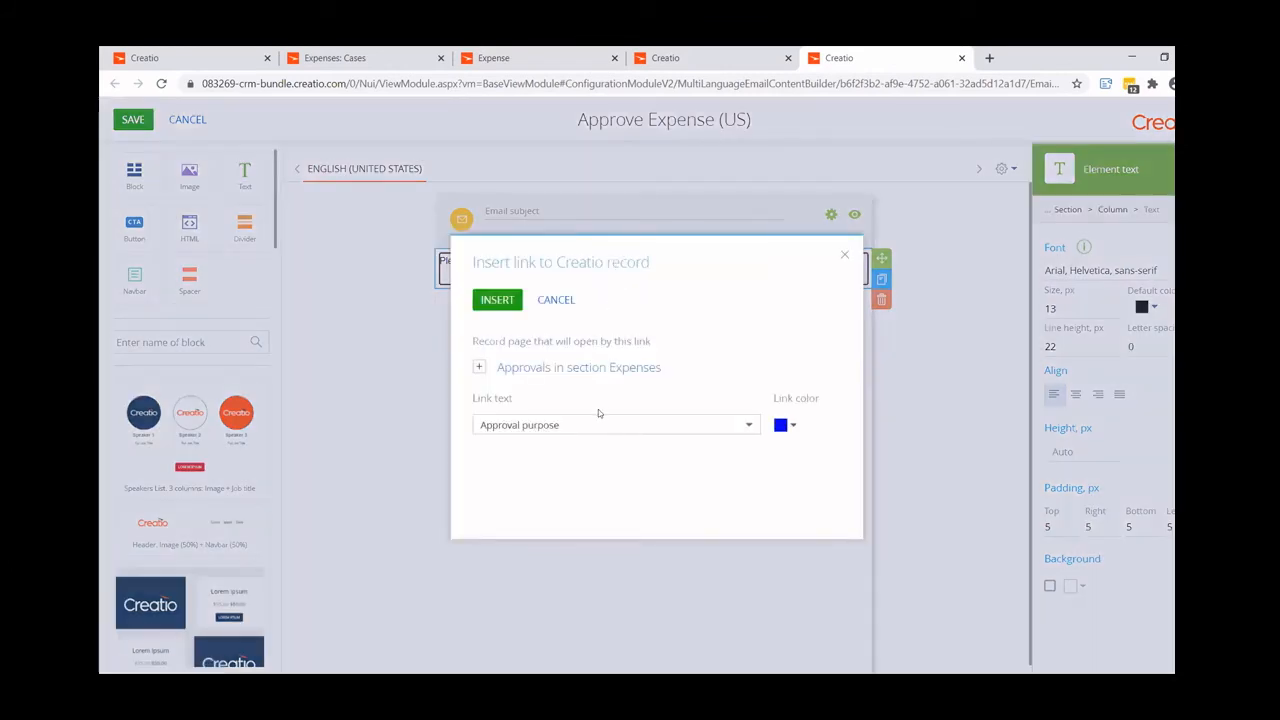
left_click(497, 300)
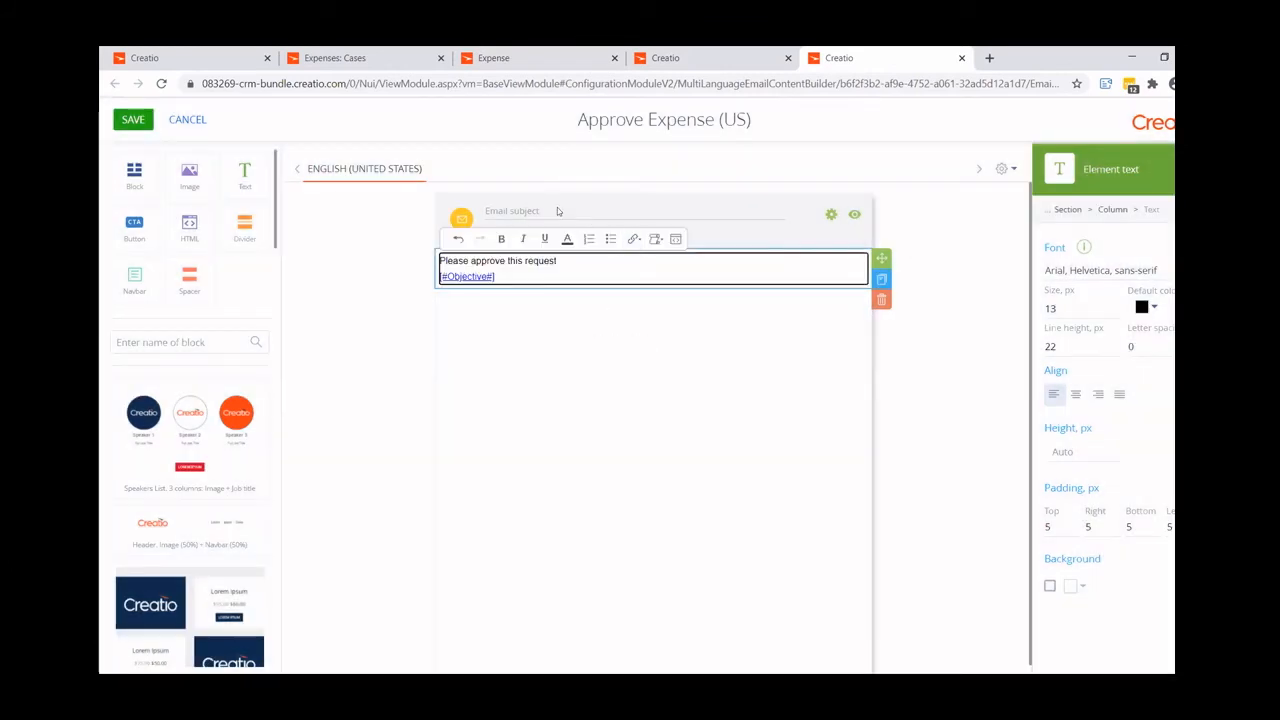
left_click(132, 123)
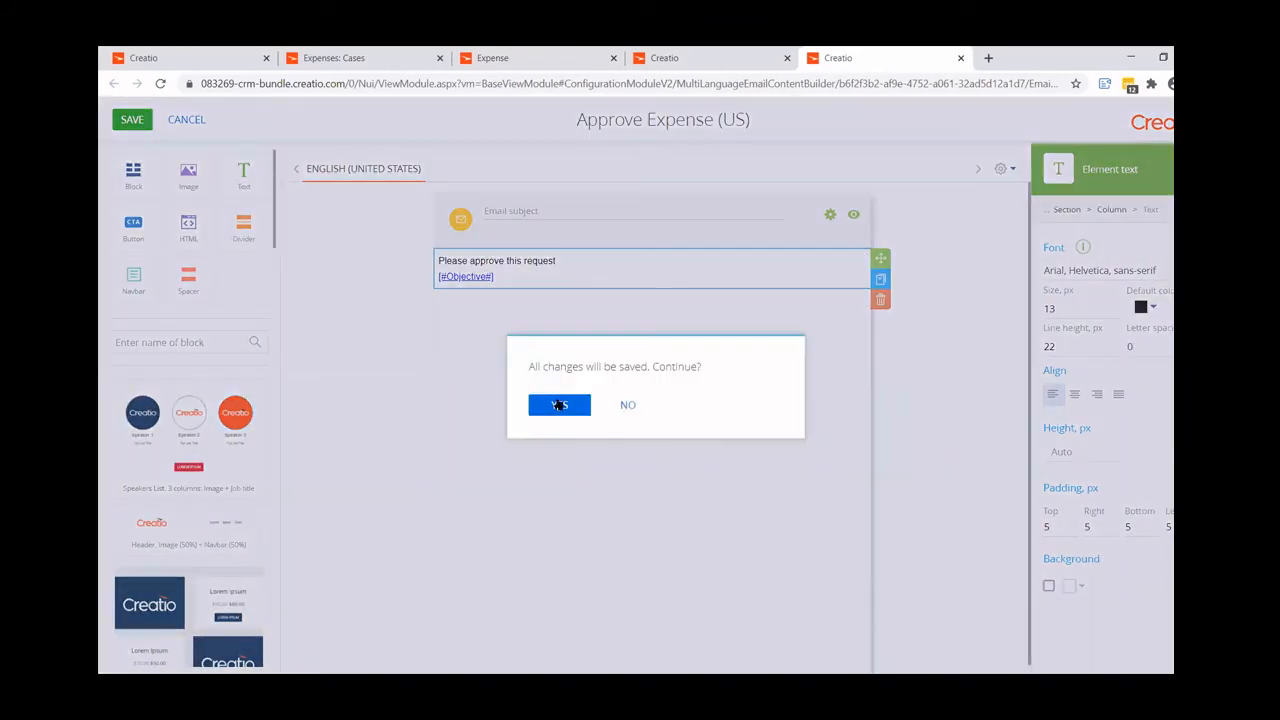
left_click(560, 404)
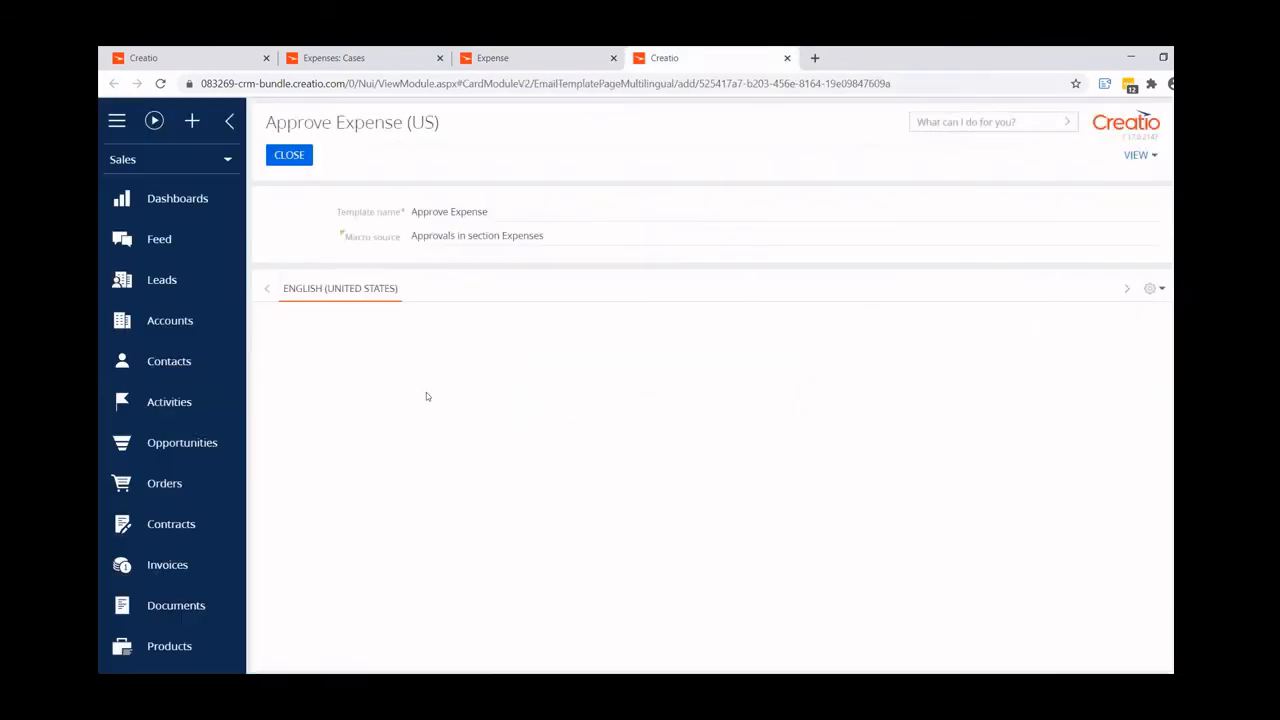
- Set the email template's subject to "Approval needed" and save the template
left_click(333, 349)
type("App")
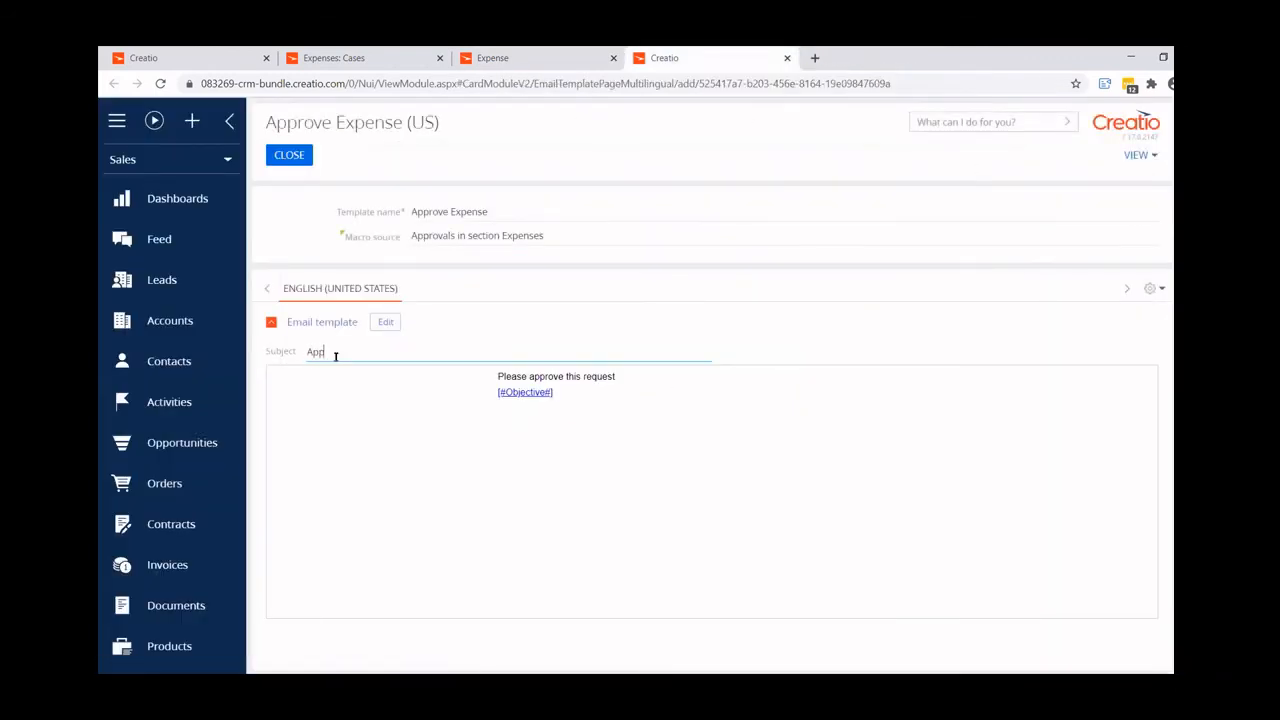
type("roval needed")
left_click(397, 214)
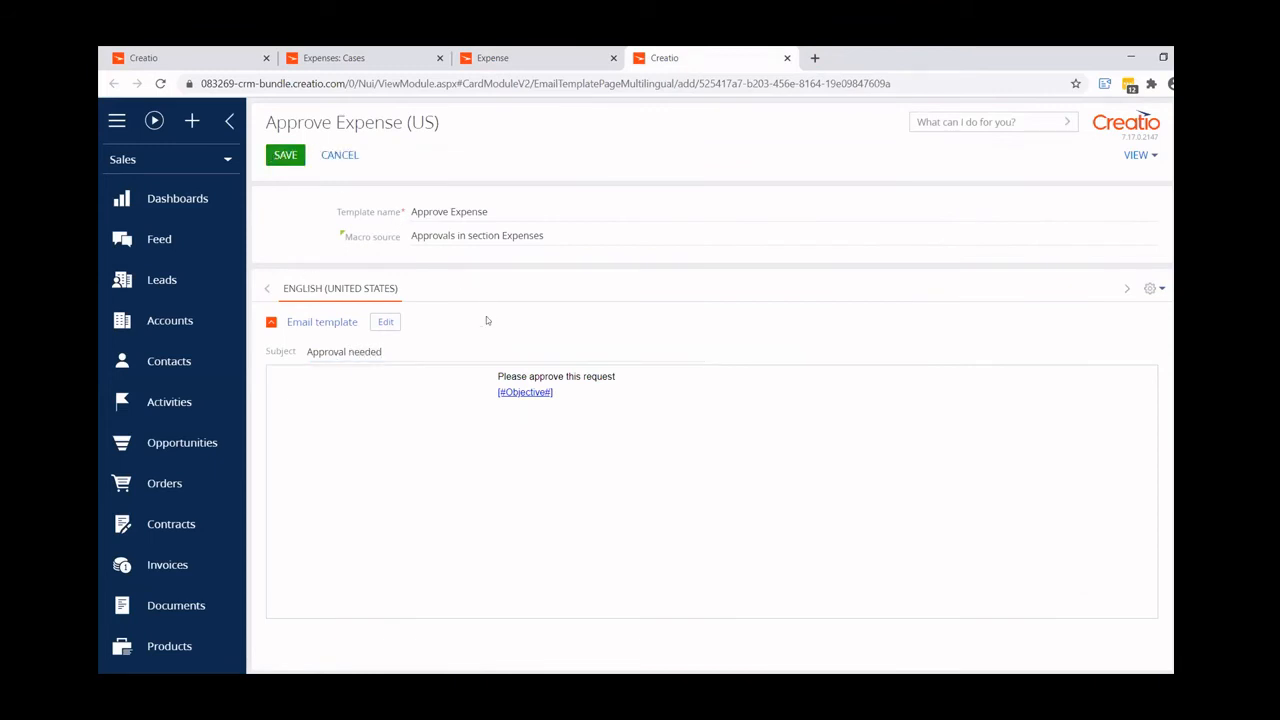
left_click(287, 157)
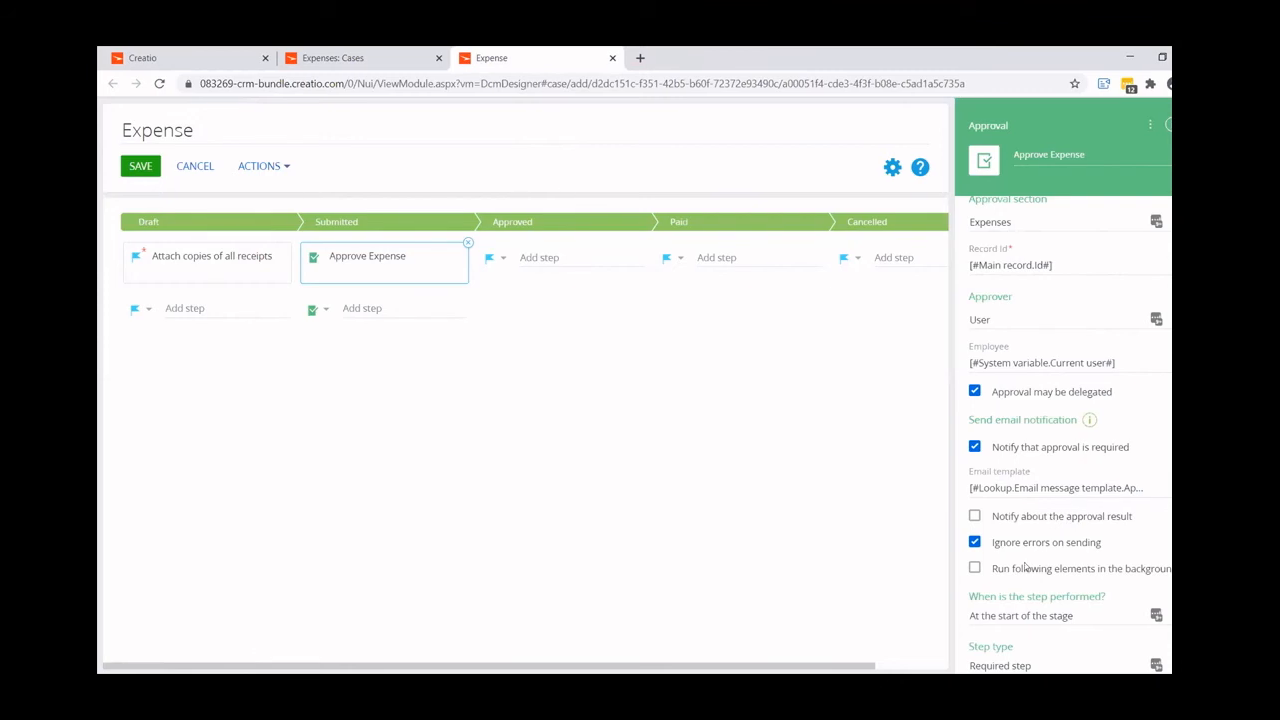
- Add a stage-change condition to the Approve Expense step that sets the stage to Approved on a Positive result
scroll(1025, 568, "down", 2)
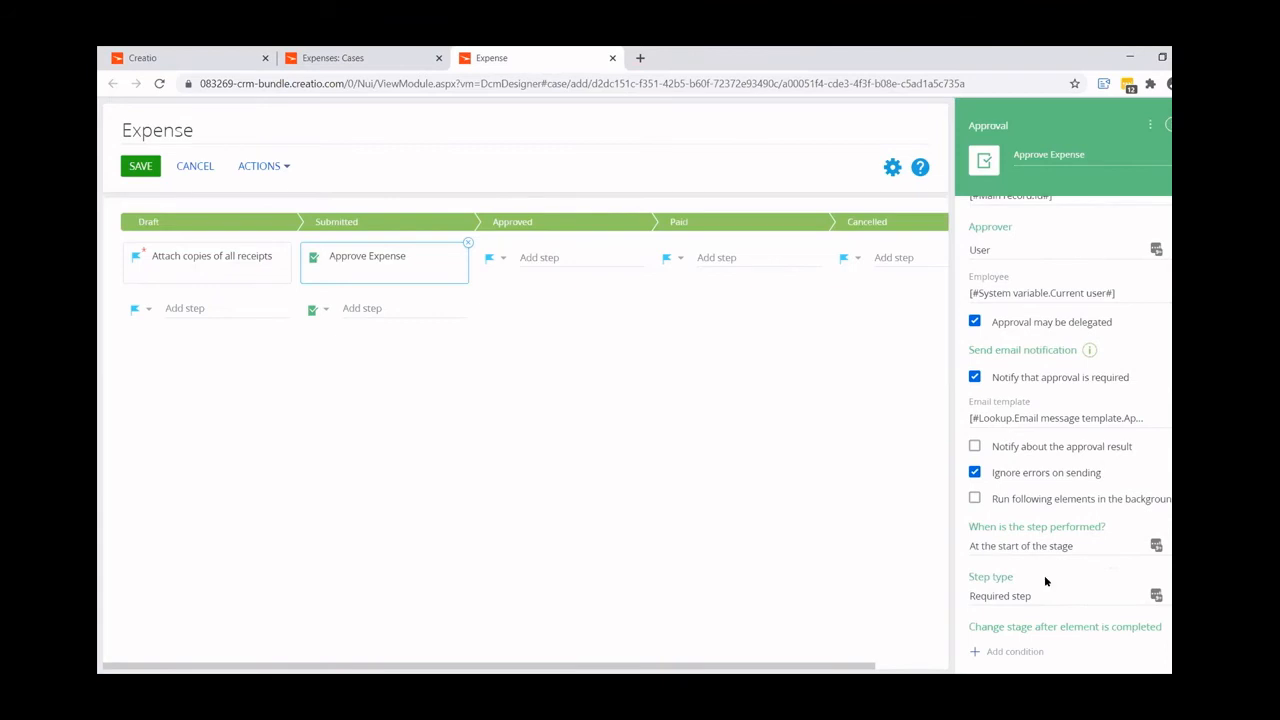
left_click(1014, 652)
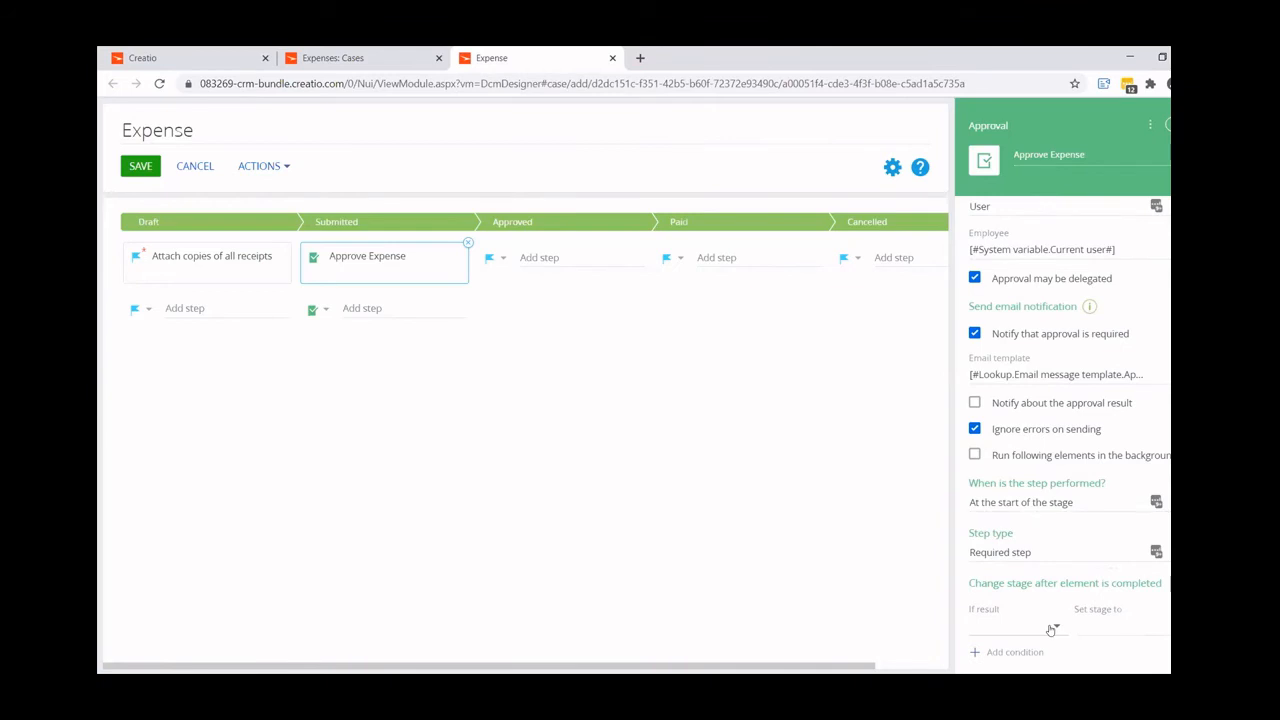
left_click(1051, 629)
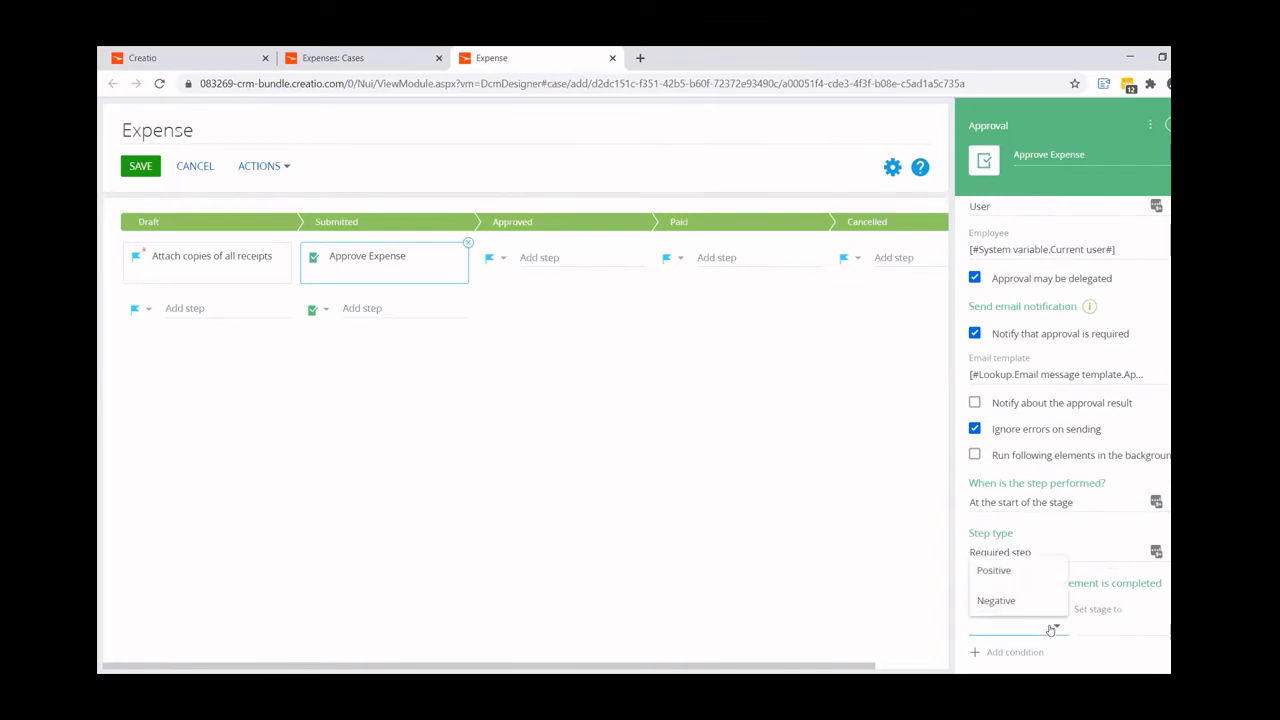
left_click(1008, 572)
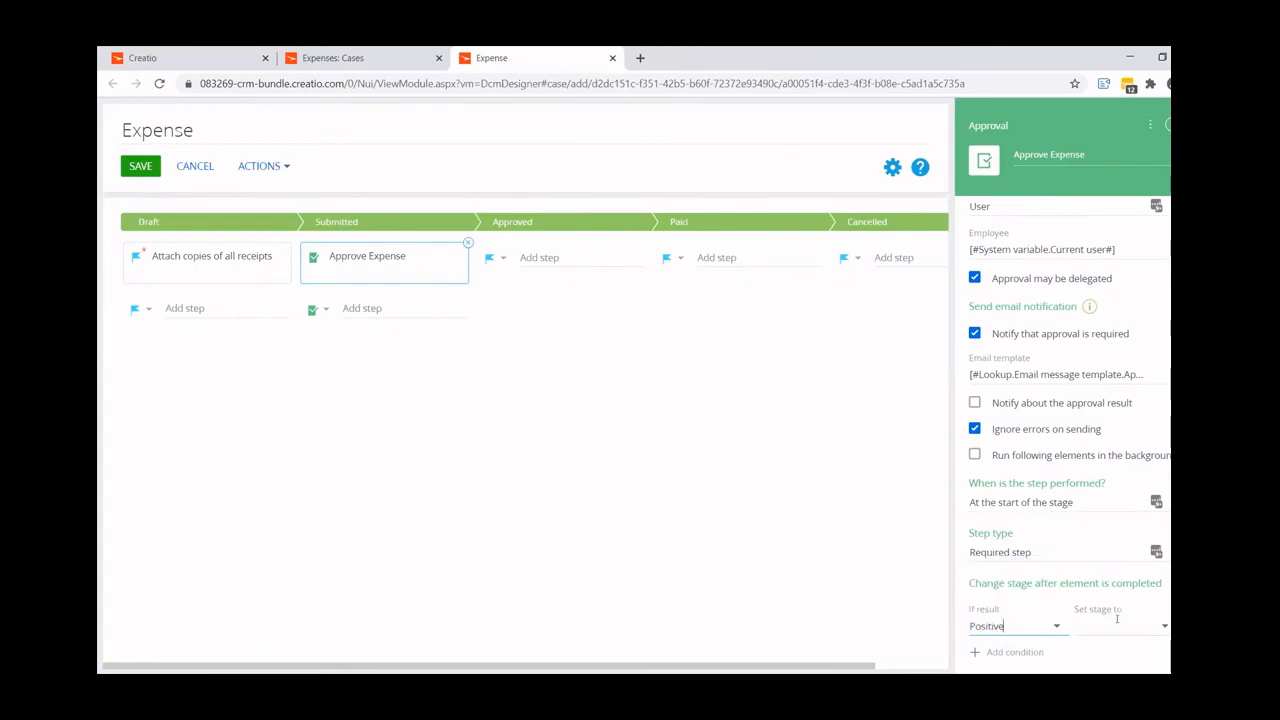
left_click(1160, 627)
left_click(1125, 537)
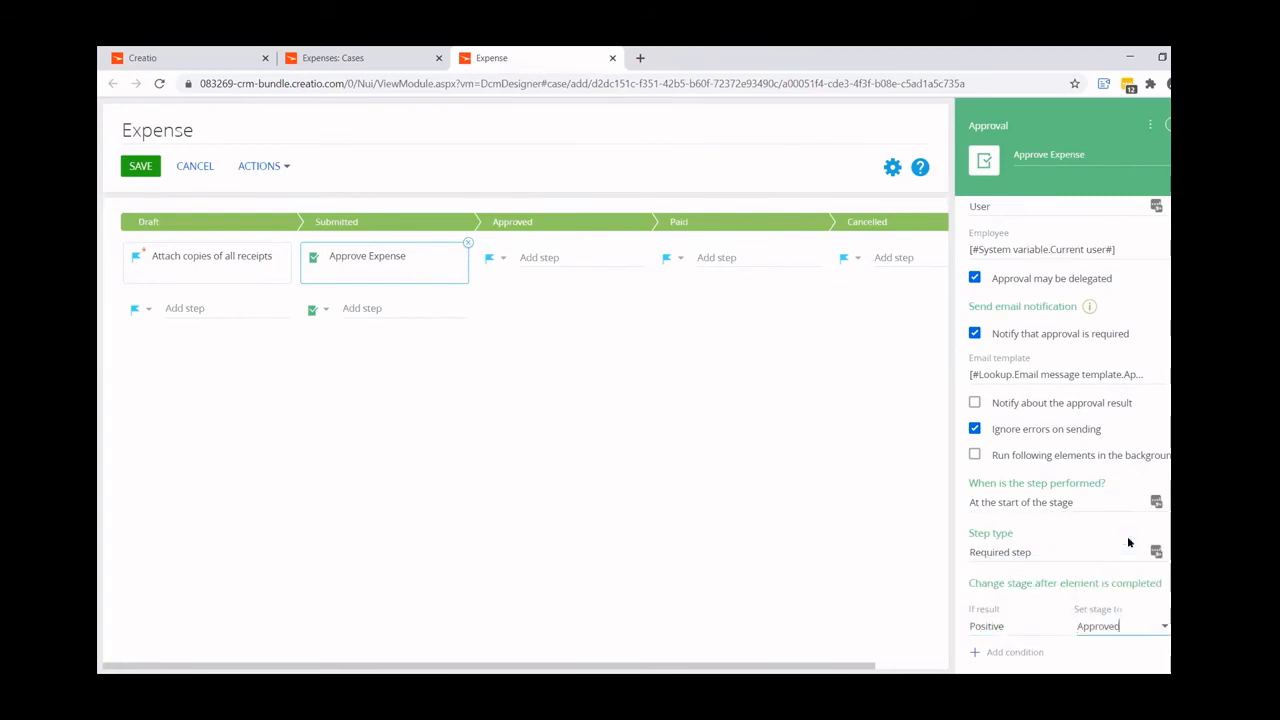
- Add a second stage-change condition that sets the stage to Draft on a Negative result
left_click(1003, 652)
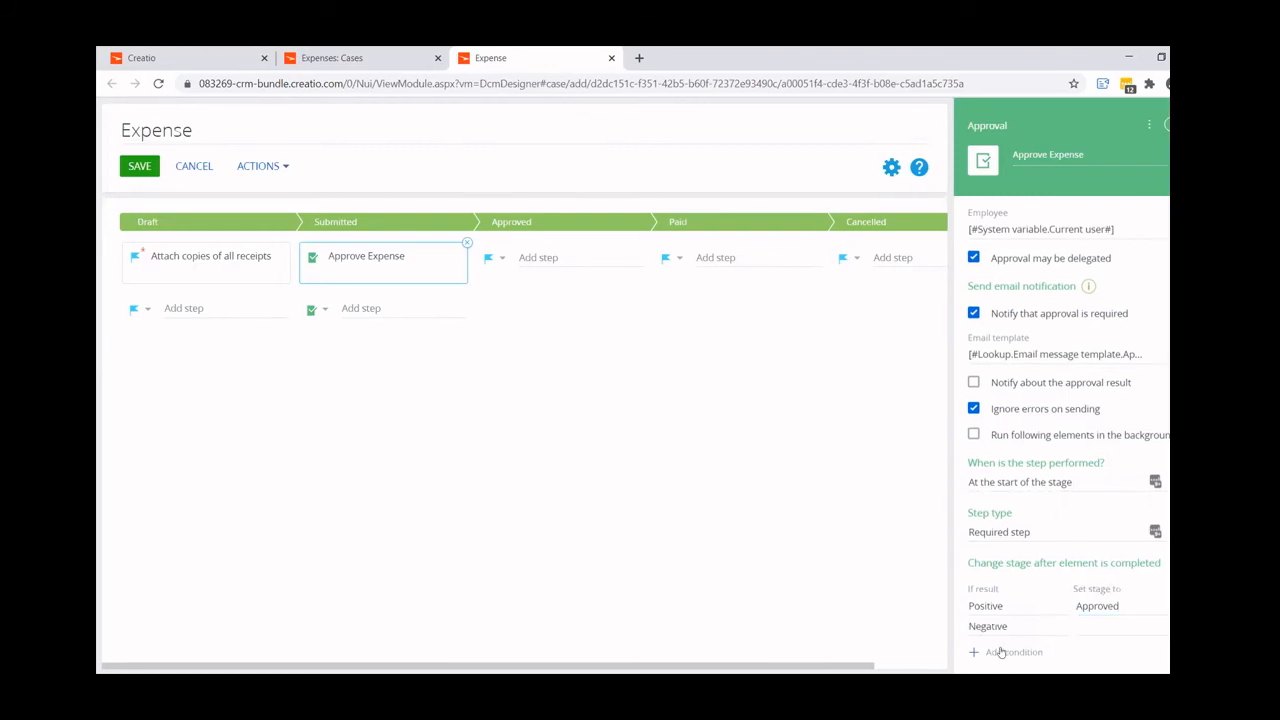
left_click(1078, 626)
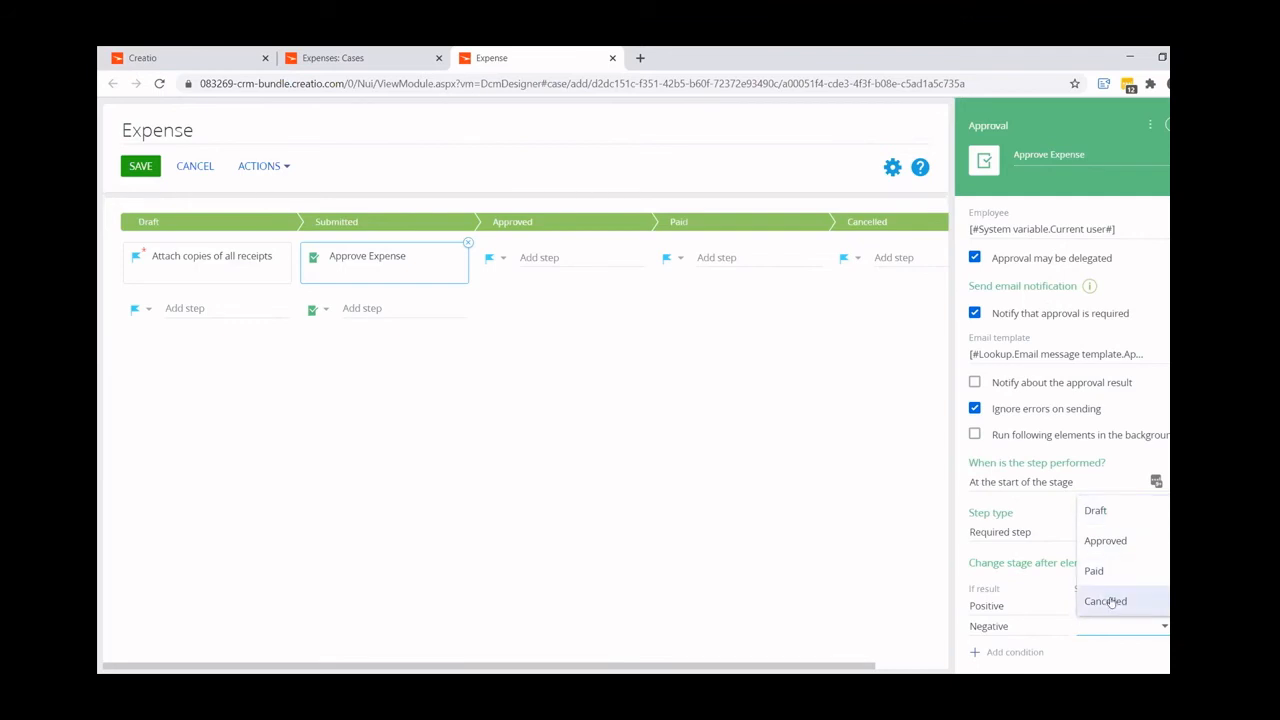
left_click(1090, 512)
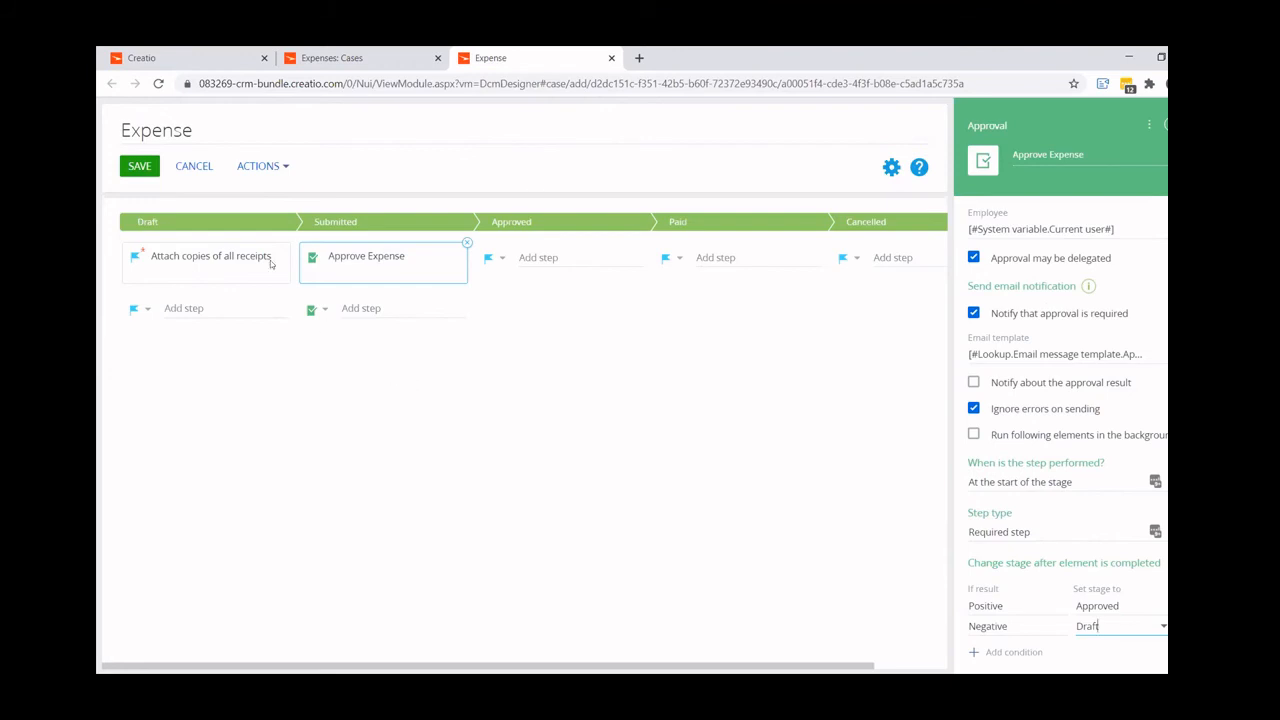
- Remove Approved and Paid from the Draft stage's possible next stages, and Paid from the Submitted stage's
left_click(238, 223)
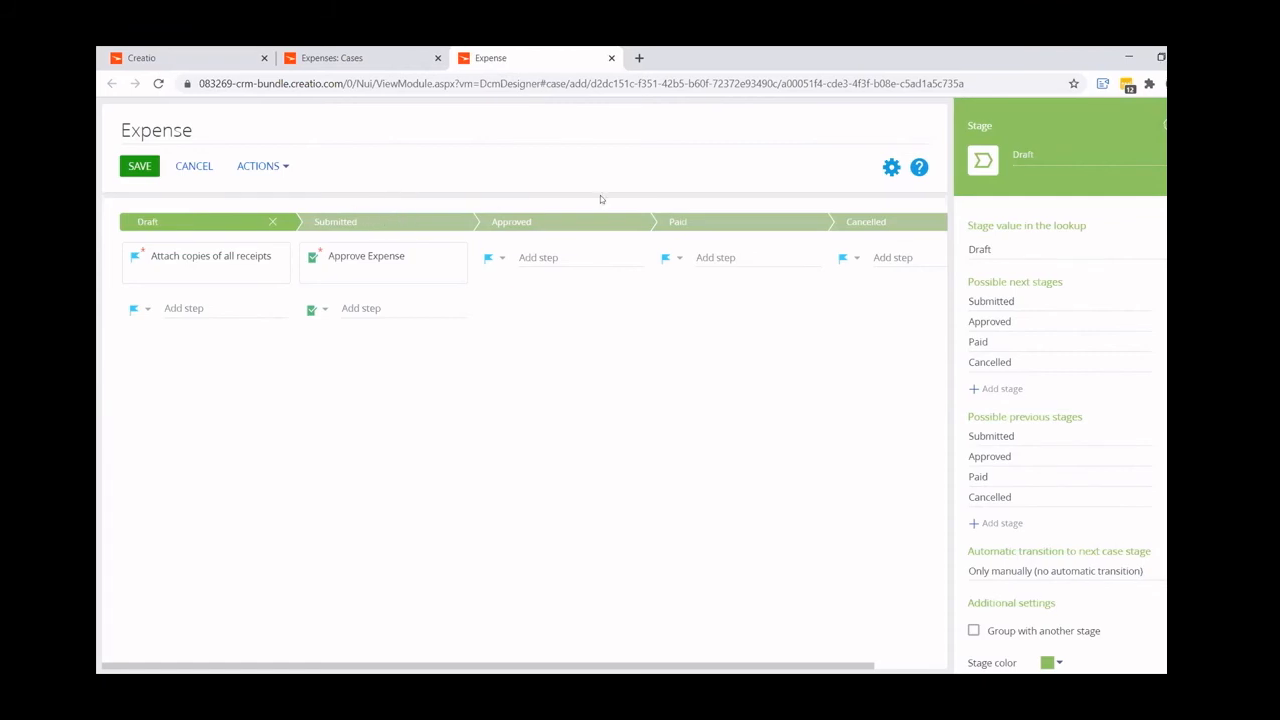
left_click(1143, 322)
left_click(1143, 322)
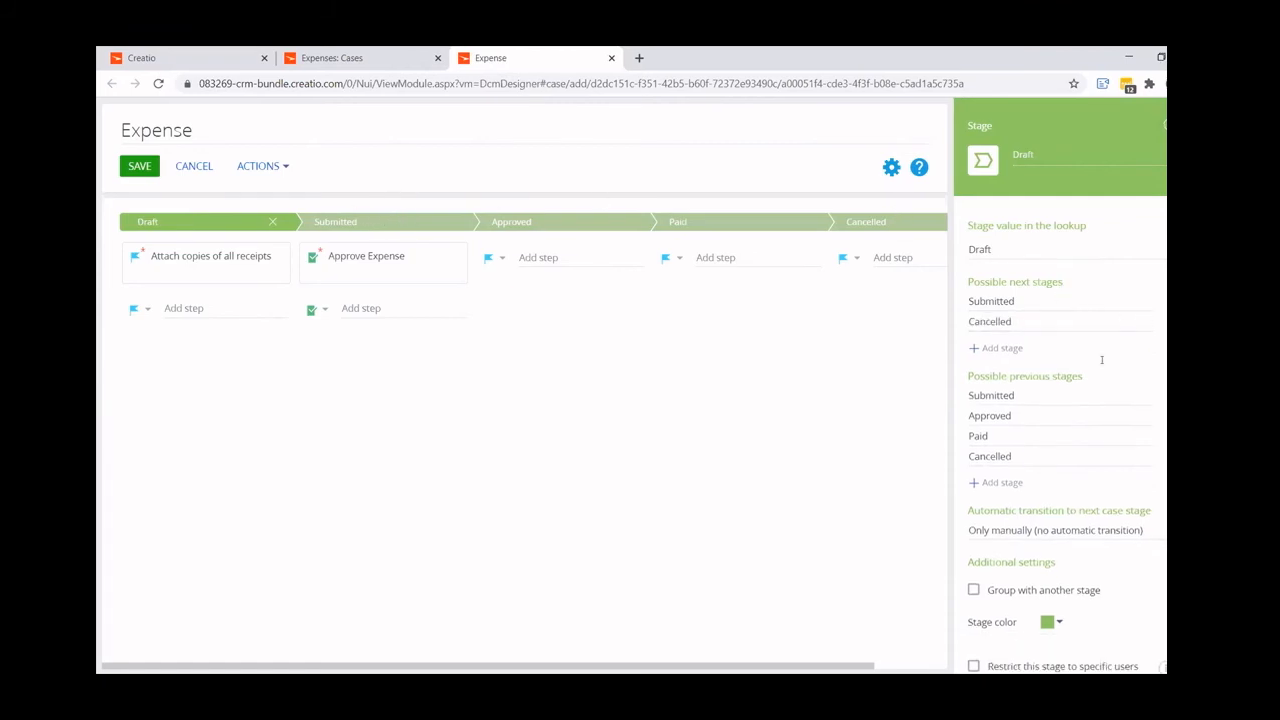
left_click(395, 221)
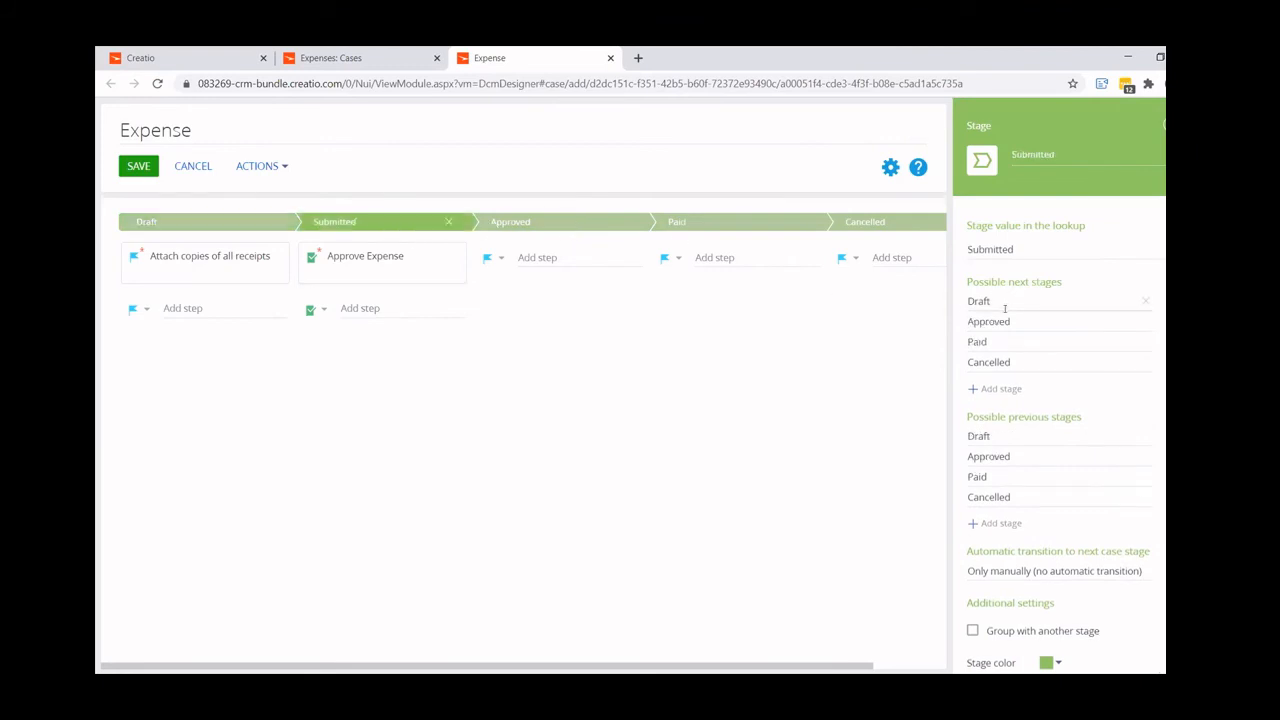
left_click(1144, 342)
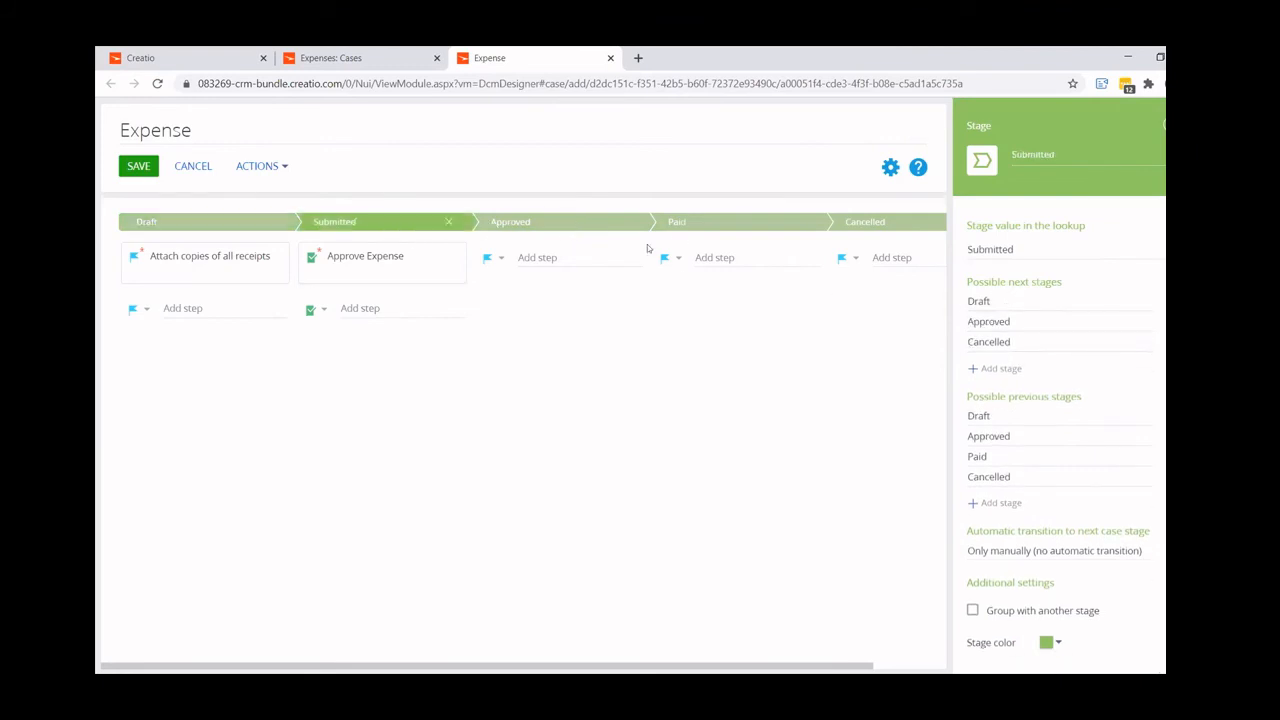
- Remove Submitted and Draft from the possible next stages of the Approved stage
left_click(596, 216)
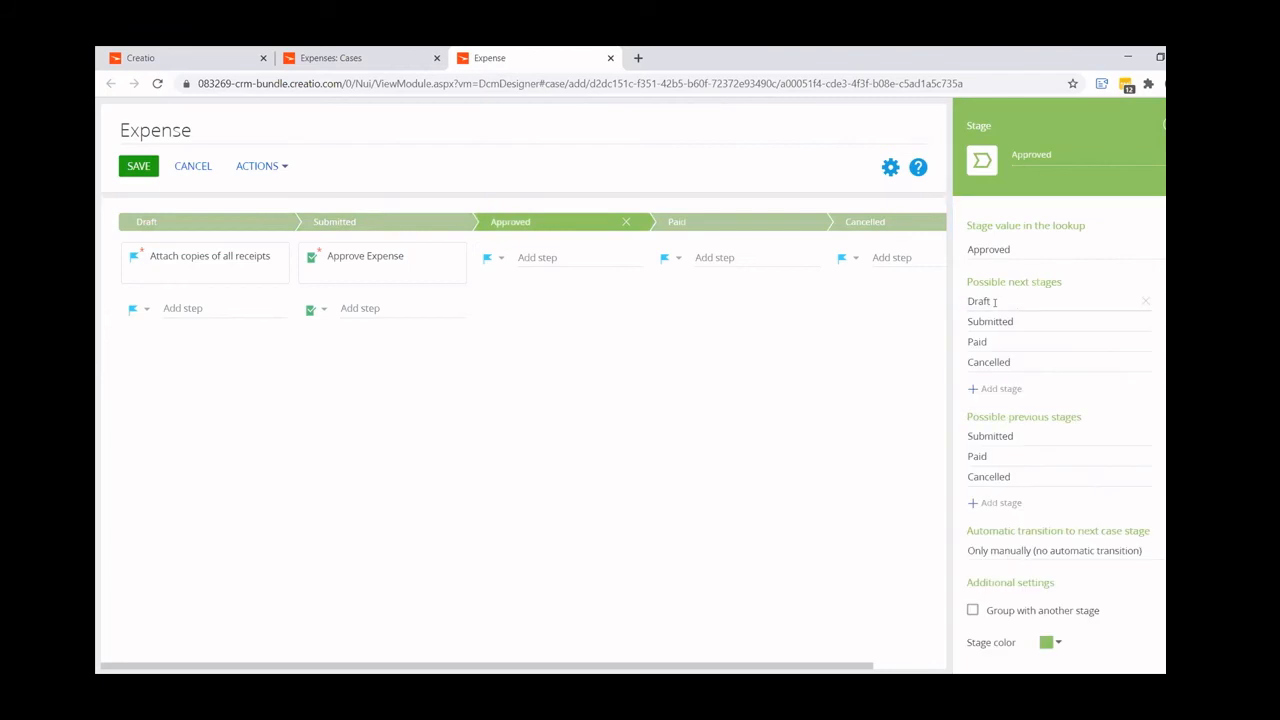
left_click(1145, 321)
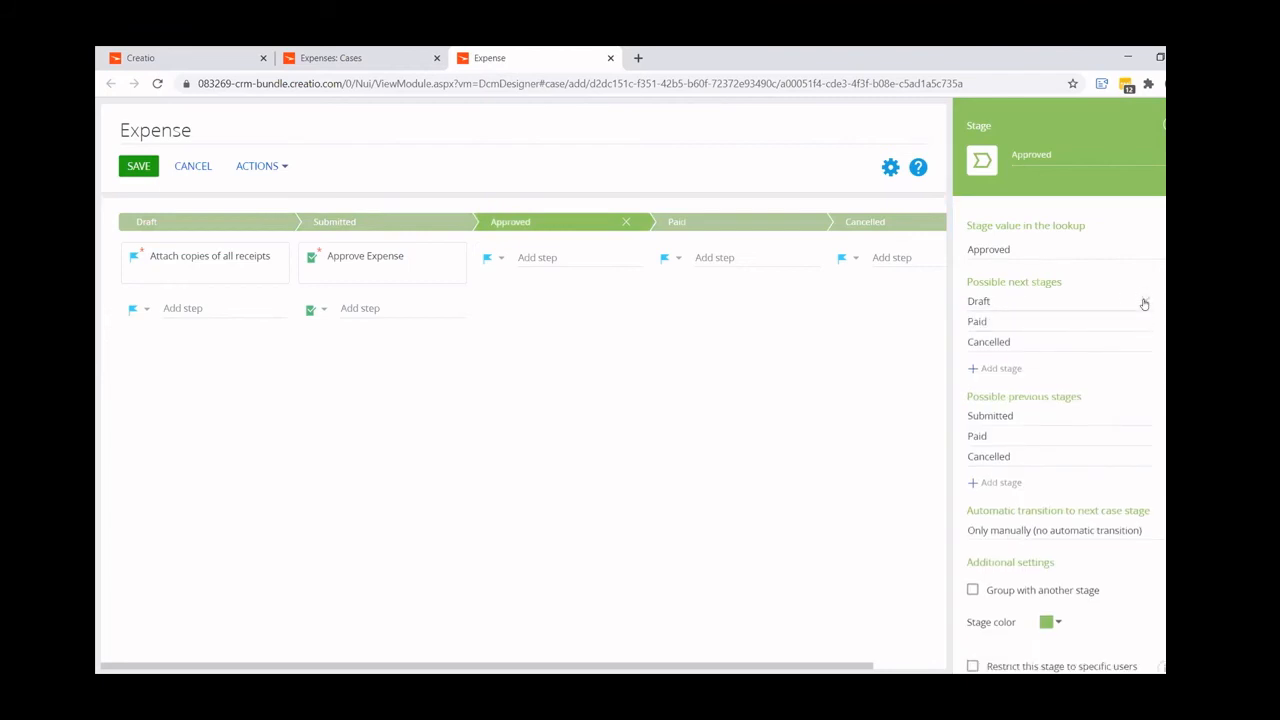
left_click(1145, 303)
- Remove Draft, Submitted and Approved from the possible next stages of the Paid stage
left_click(718, 214)
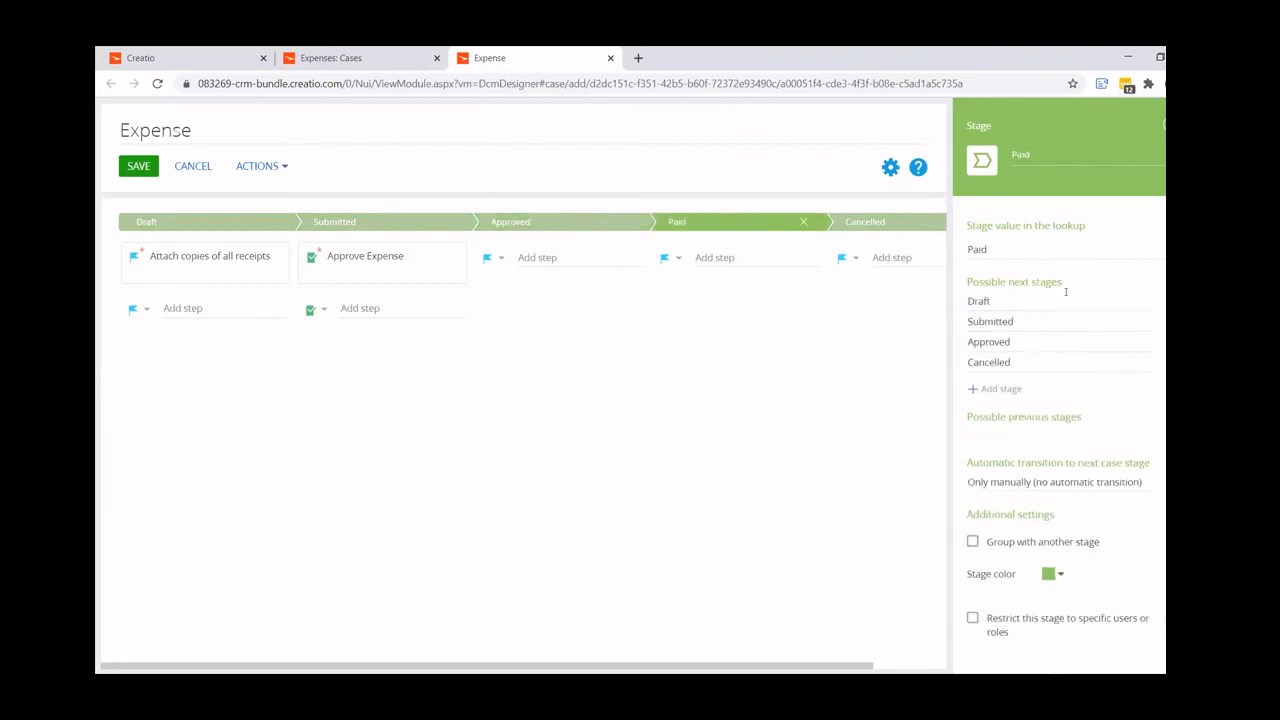
left_click(1145, 301)
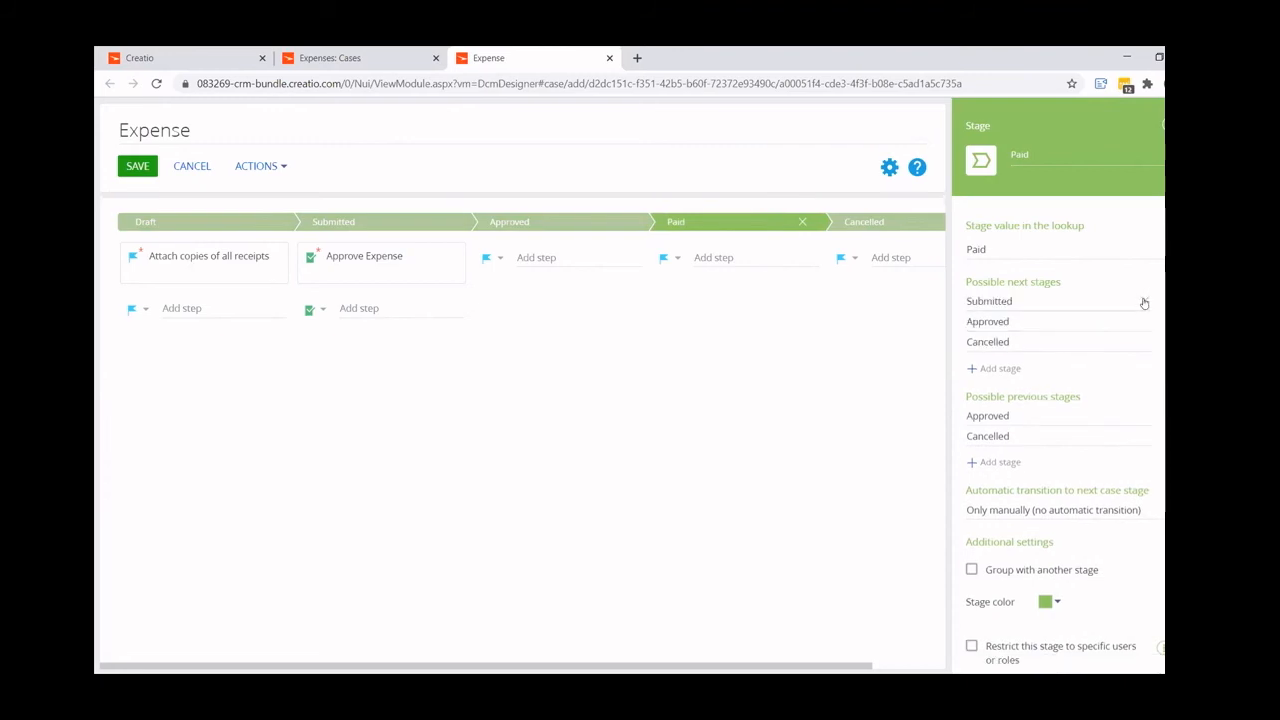
left_click(1145, 302)
left_click(1145, 302)
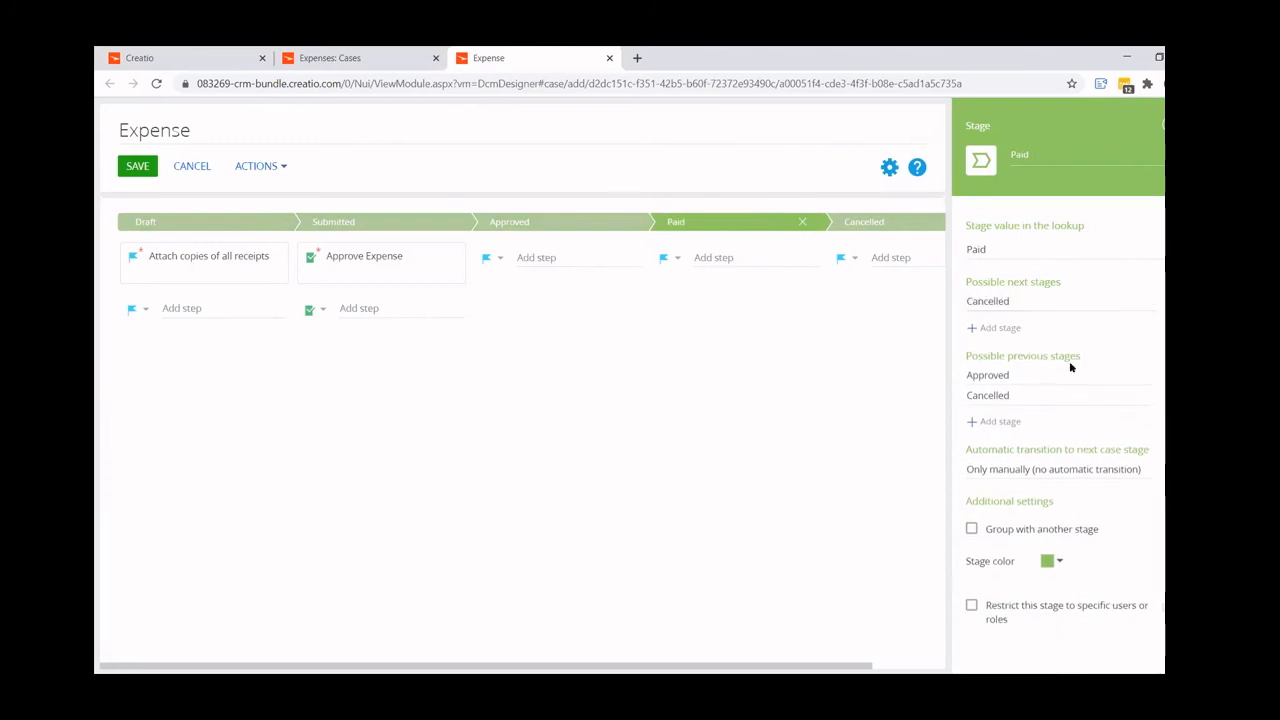
- Set the Cancelled stage's color to red and the Paid stage's color to dark green
left_click(858, 221)
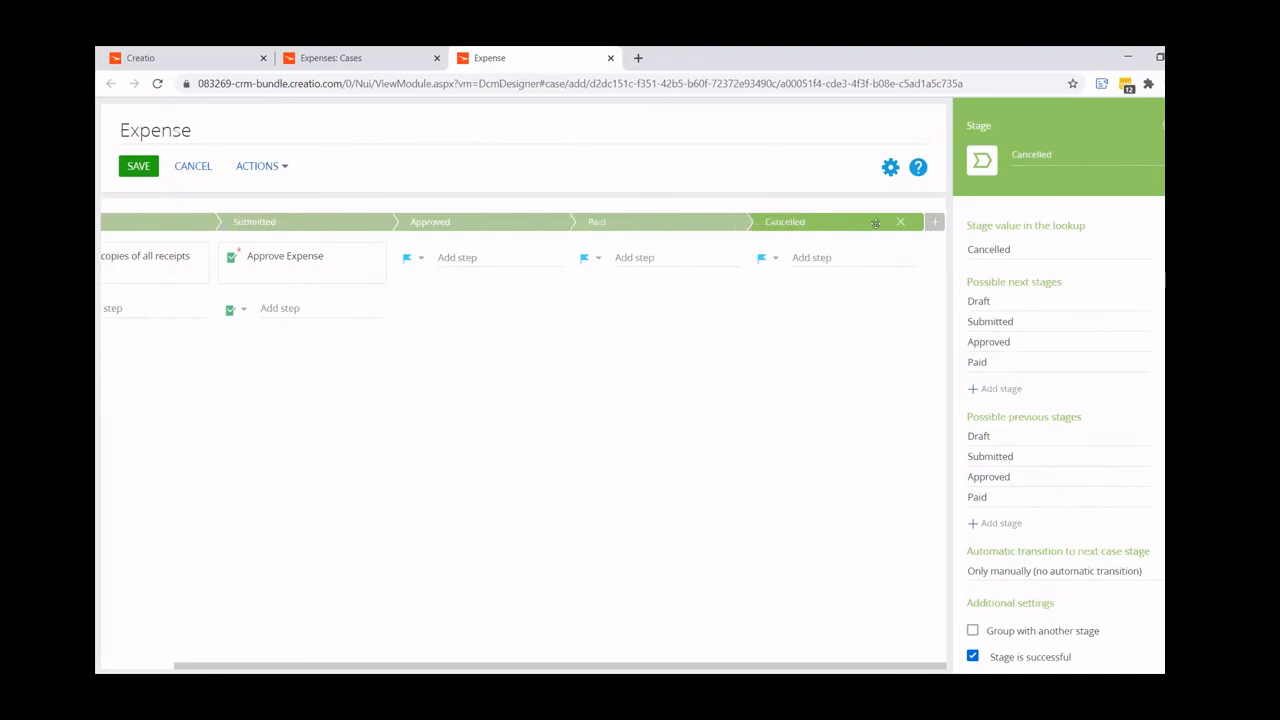
scroll(1062, 549, "down", 2)
left_click(1054, 582)
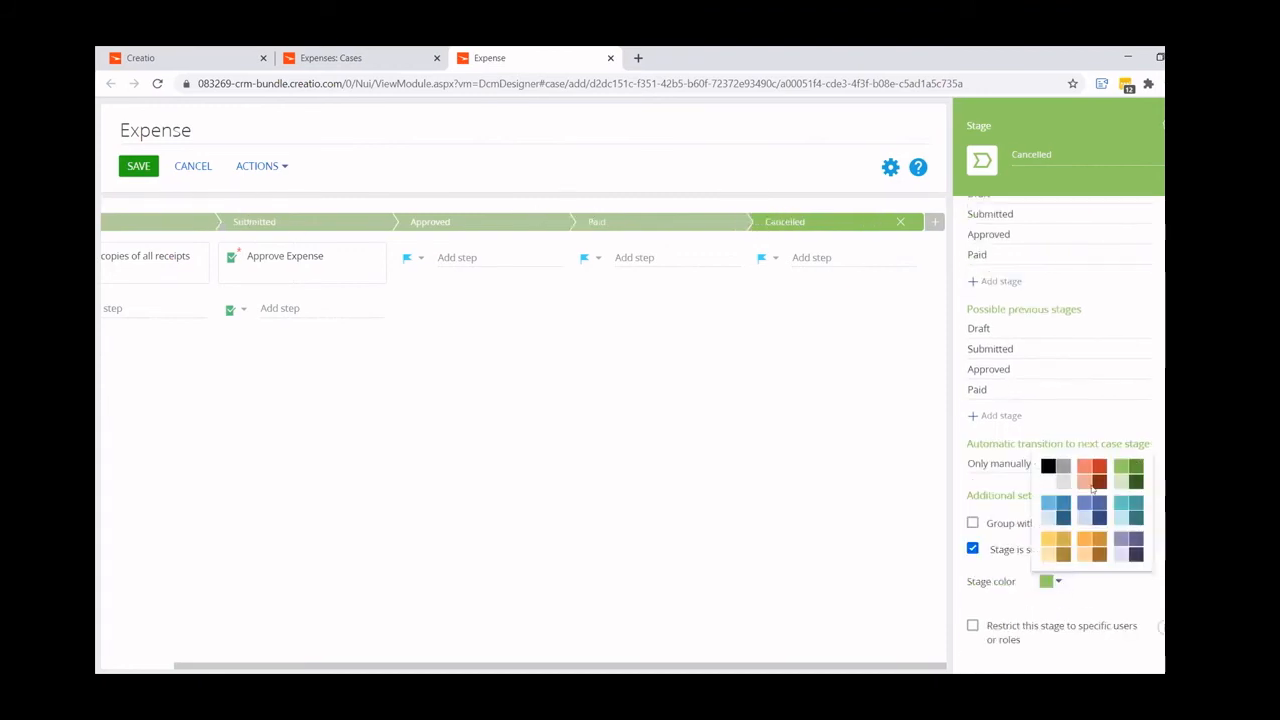
left_click(1081, 481)
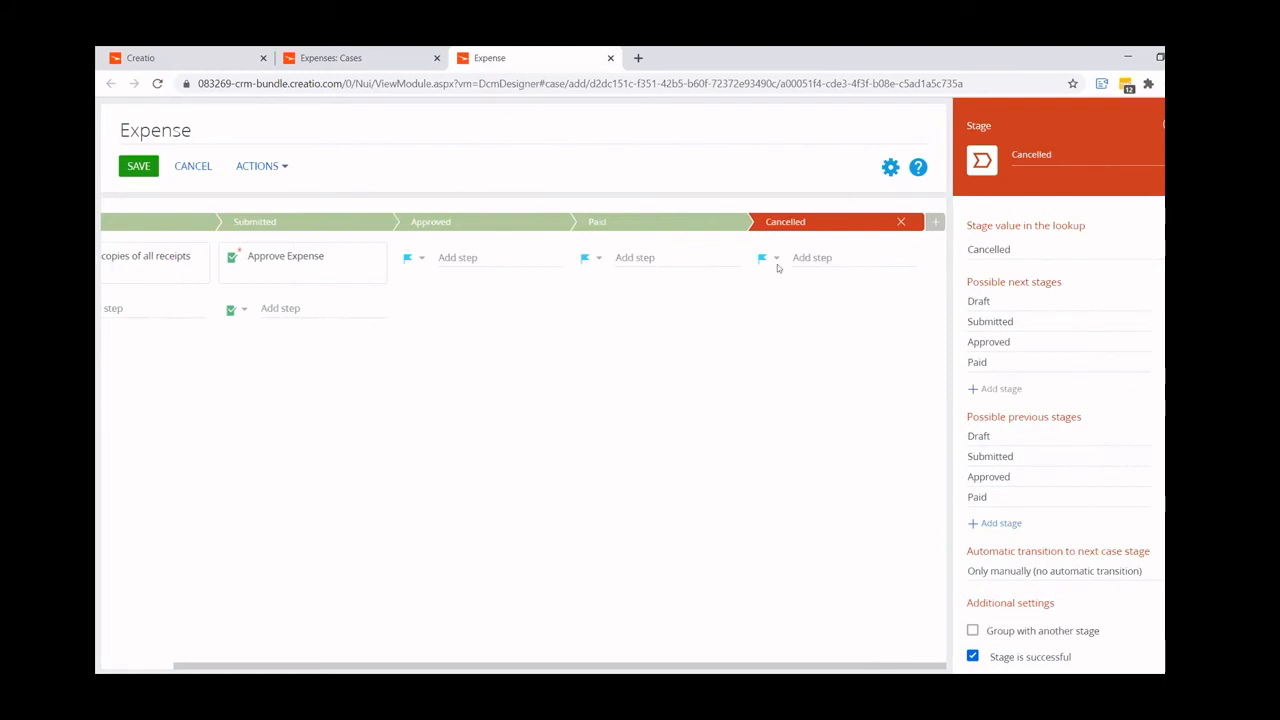
left_click(650, 222)
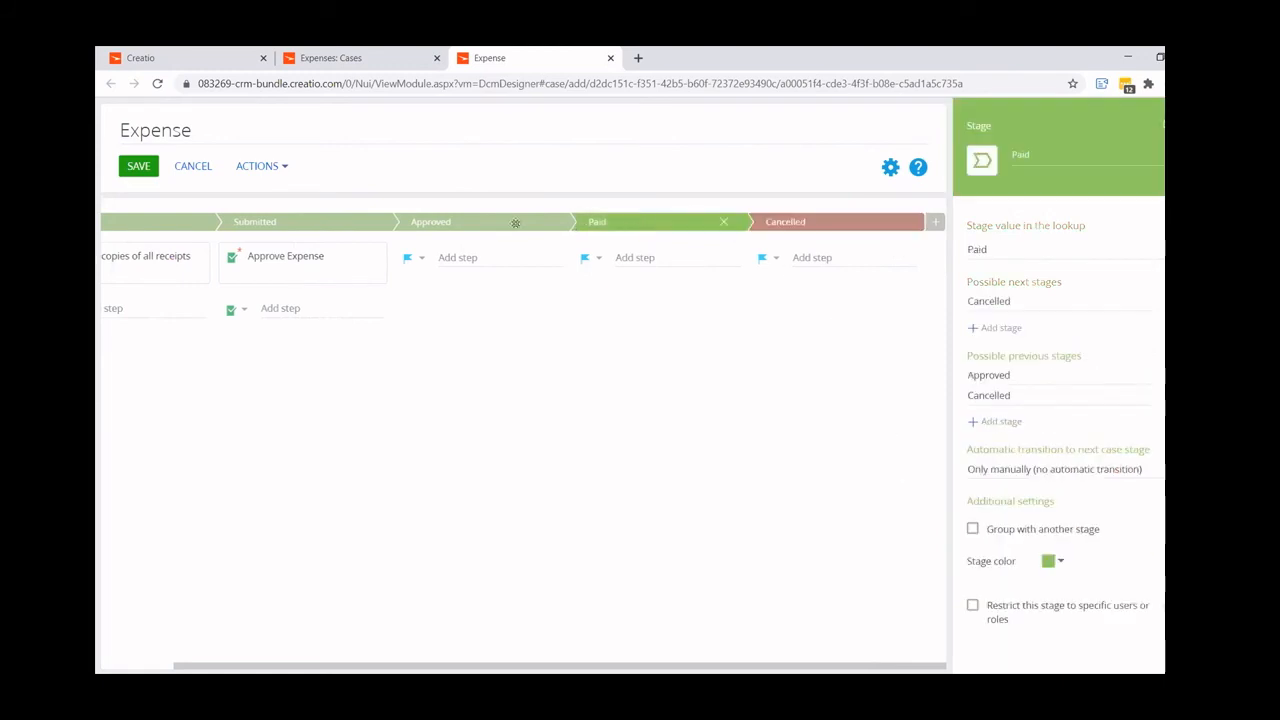
left_click(1050, 562)
left_click(1138, 446)
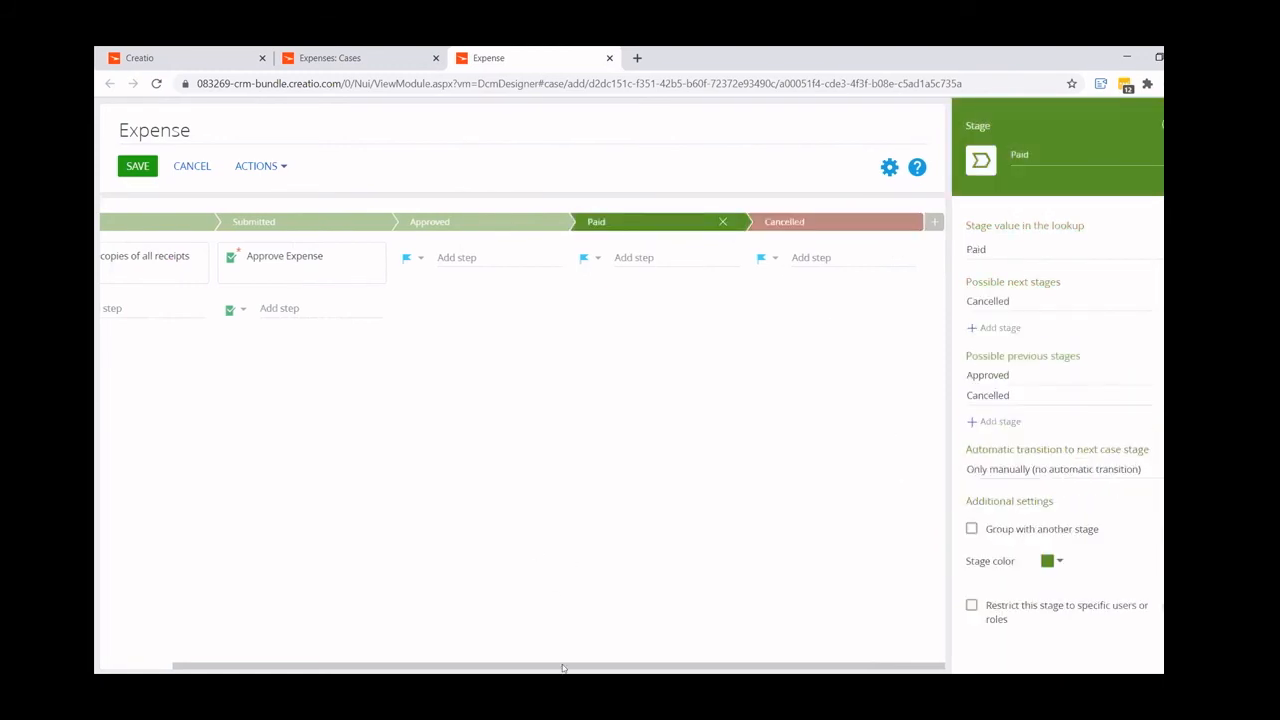
- Save the Expense case and the Expenses section, closing the case designer and the section wizard
left_click(180, 652)
left_click(150, 664)
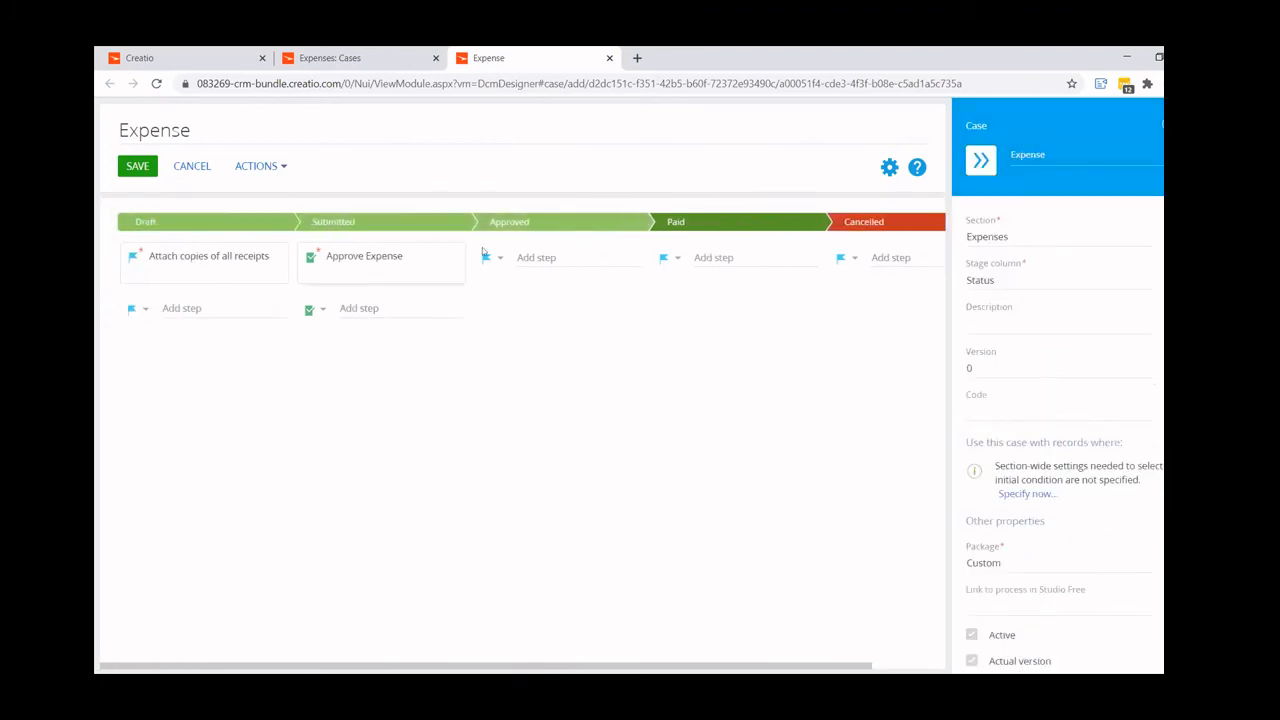
left_click(137, 166)
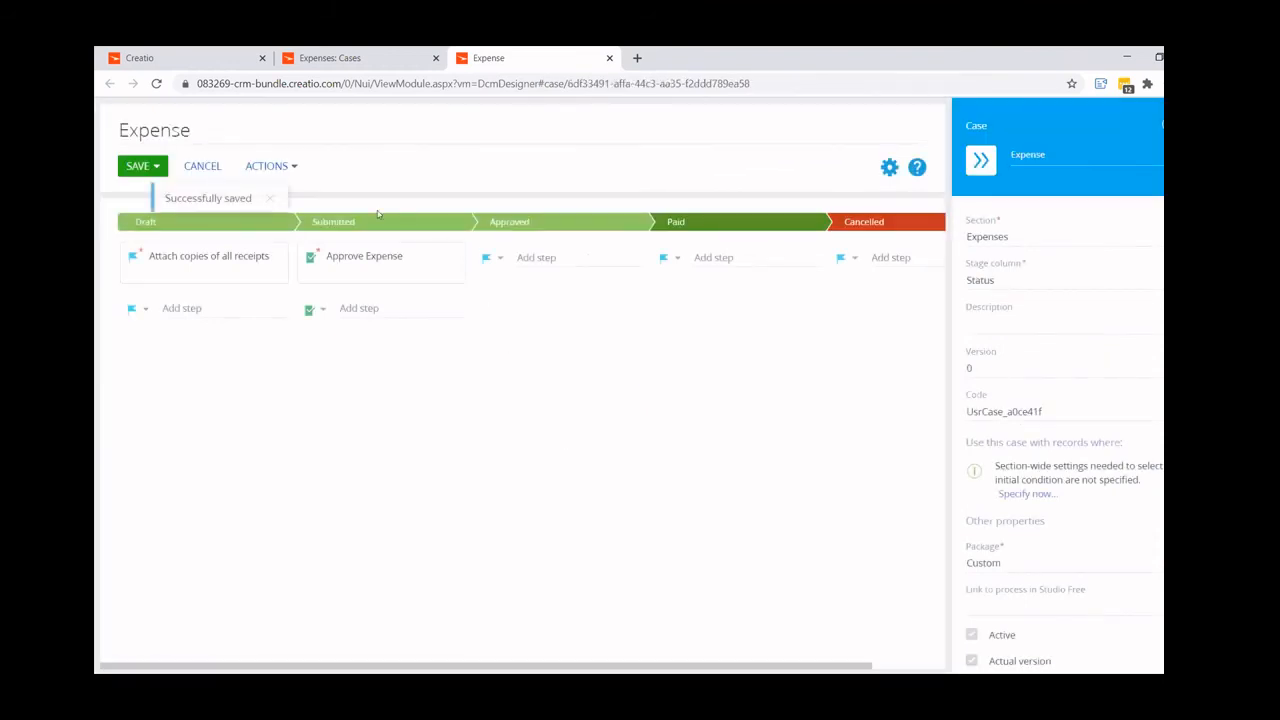
left_click(609, 58)
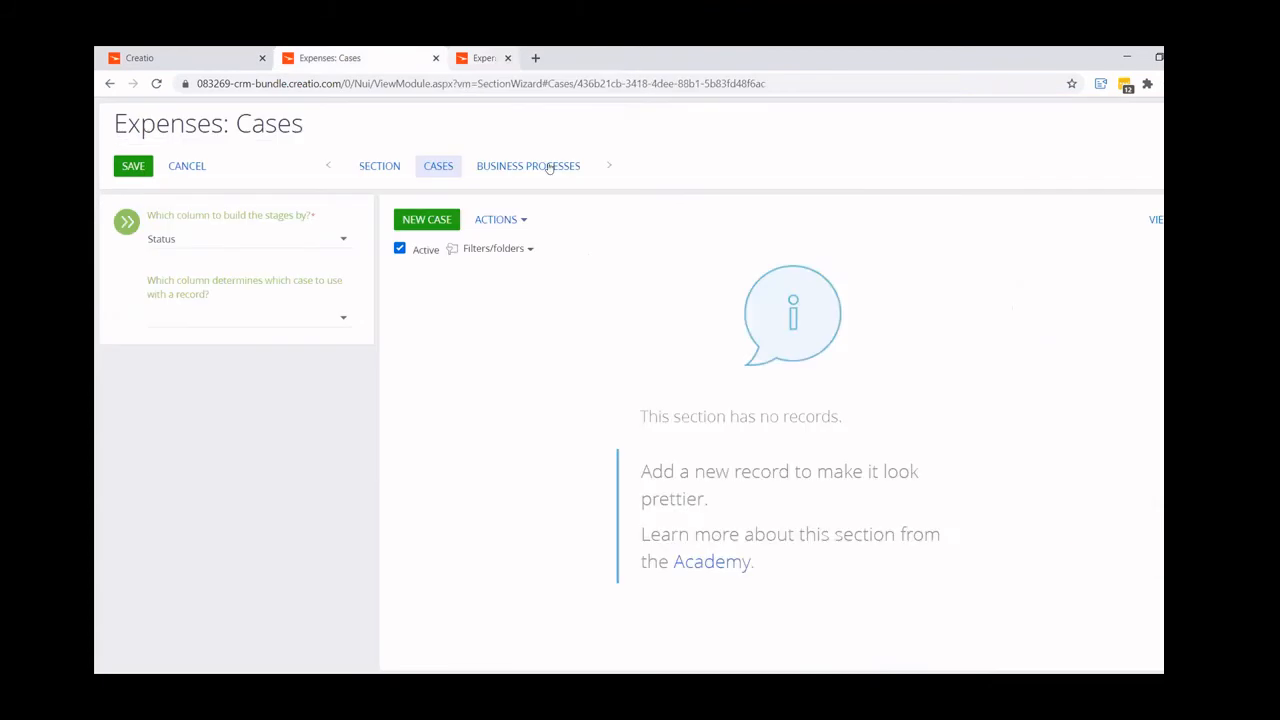
left_click(133, 166)
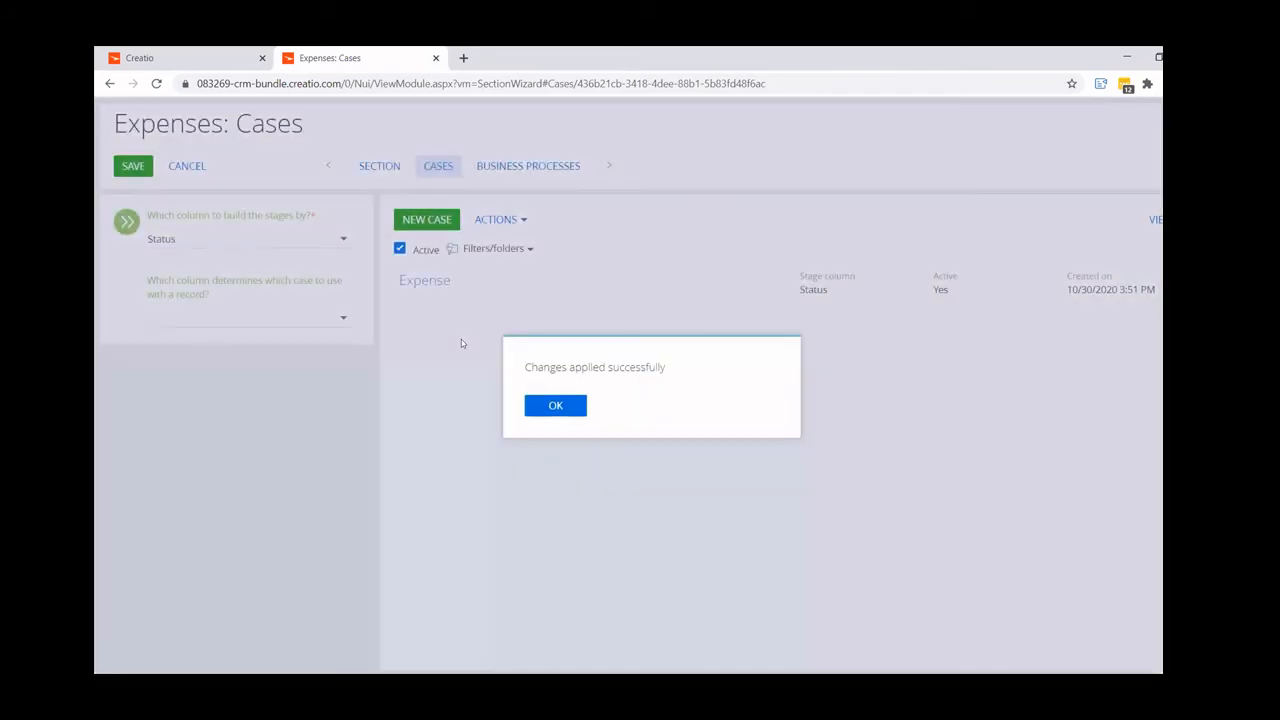
left_click(561, 406)
left_click(435, 58)
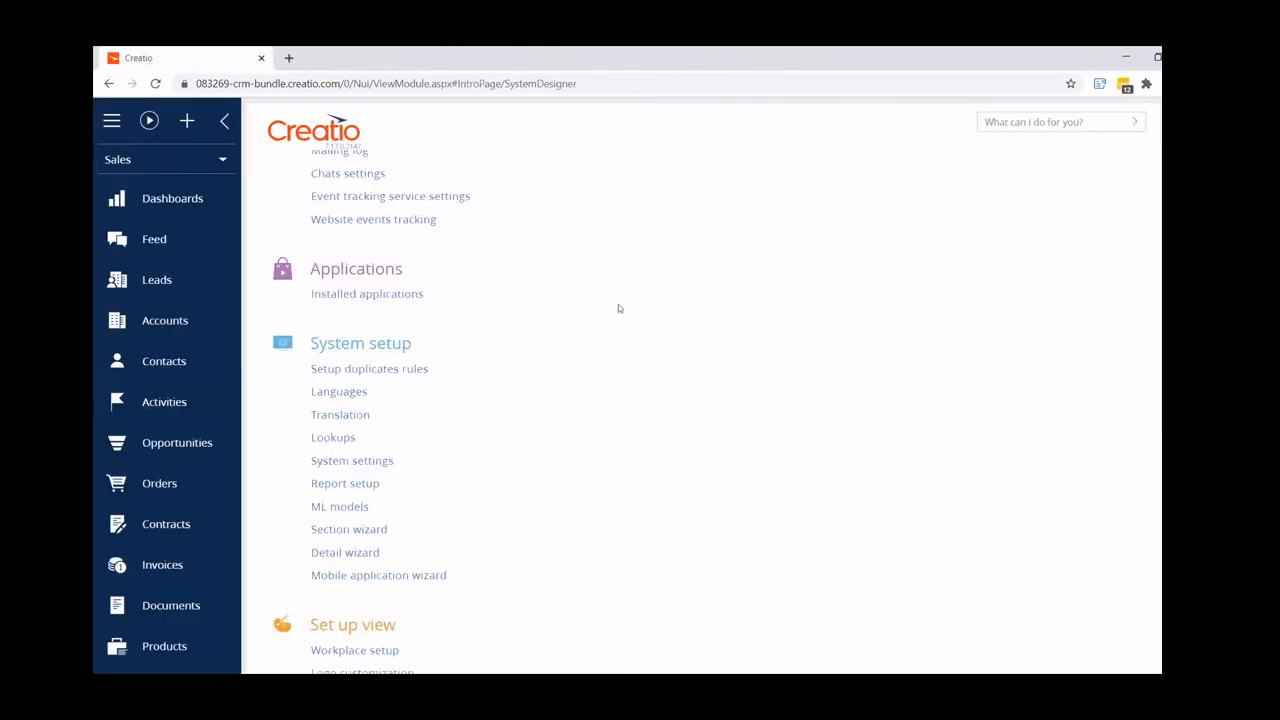
- Reload the main Creatio page and look for the Expenses section in the Sales workplace
key("F5")
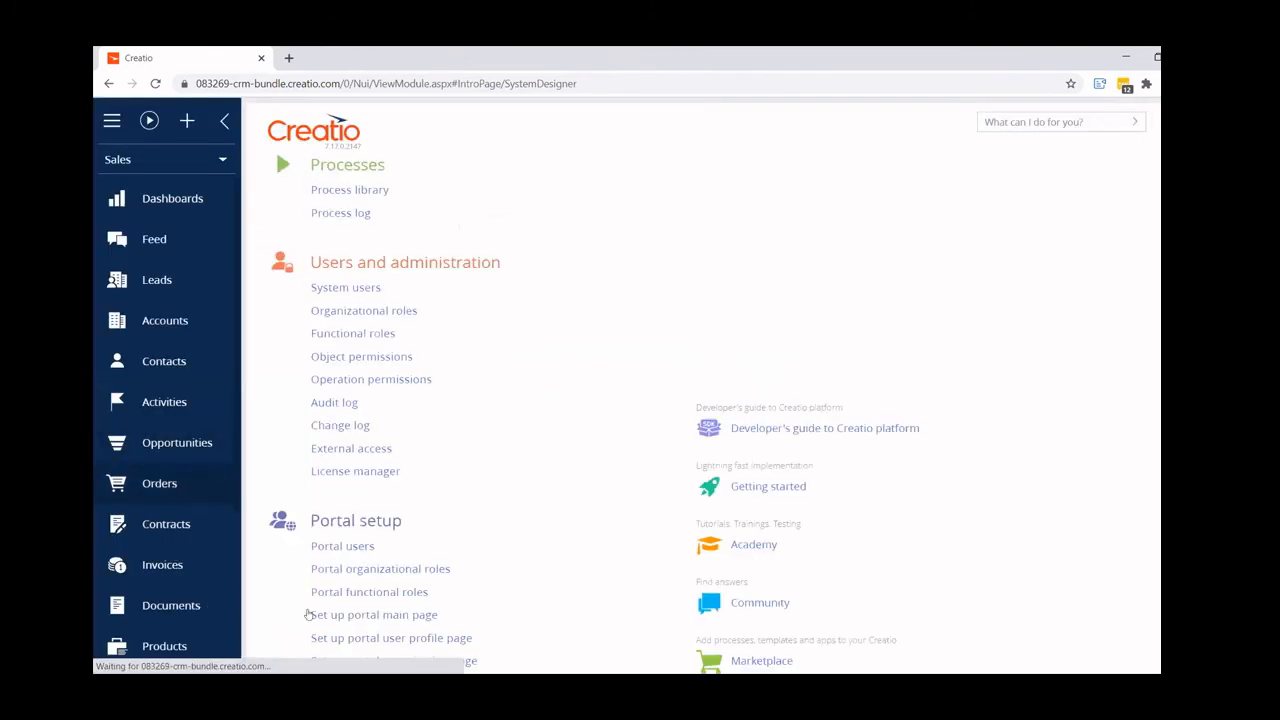
scroll(221, 597, "down", 3)
scroll(221, 597, "down", 2)
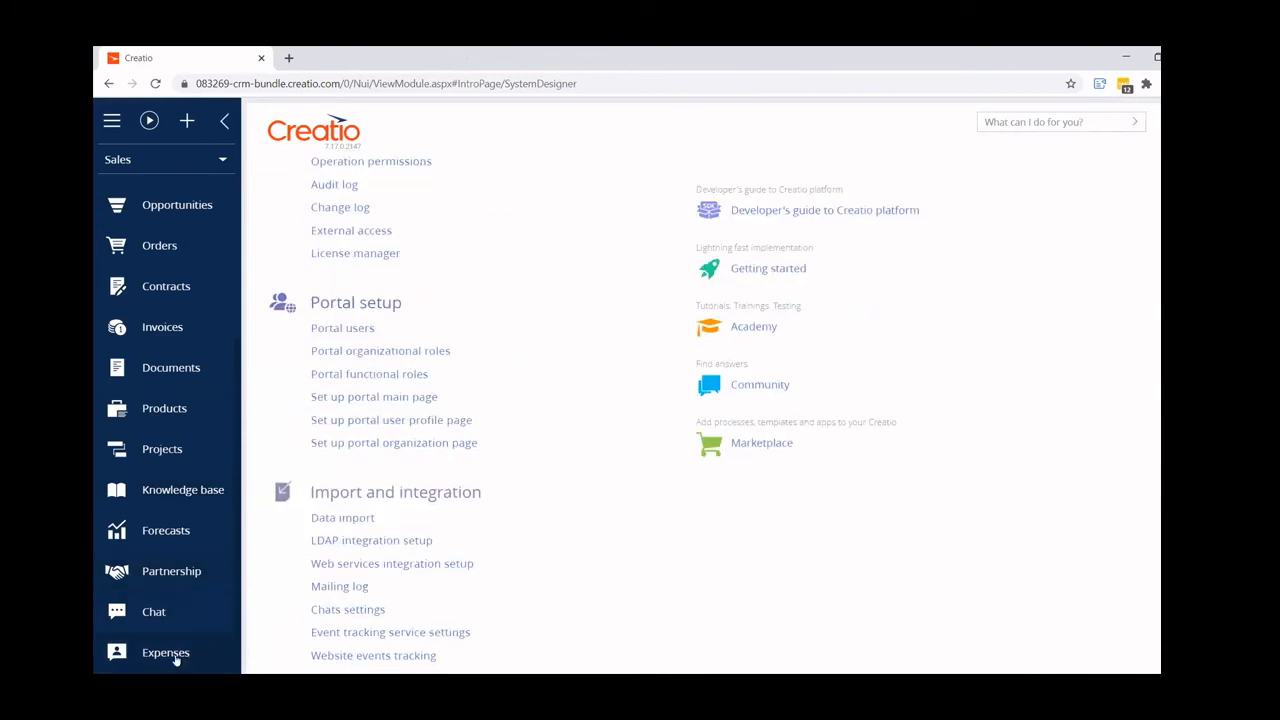
scroll(577, 403, "up", 3)
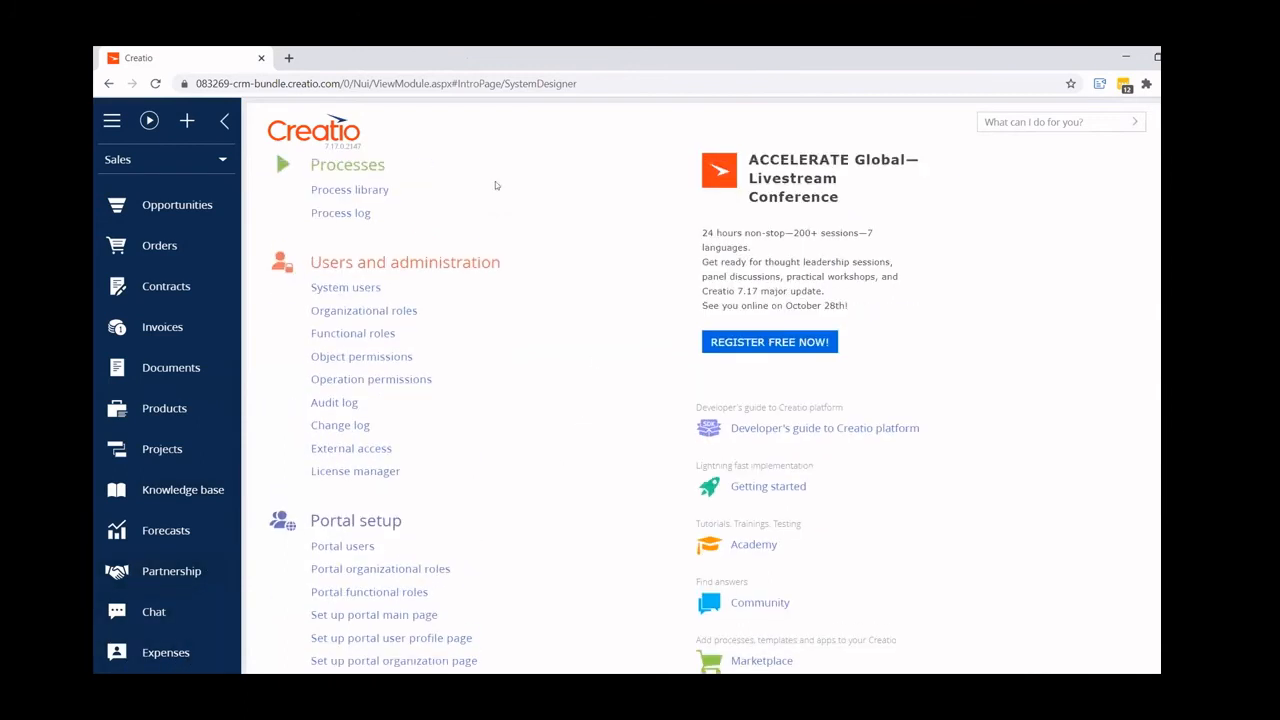
- Create a new business process from the process library and change its start event to a Signal
left_click(350, 191)
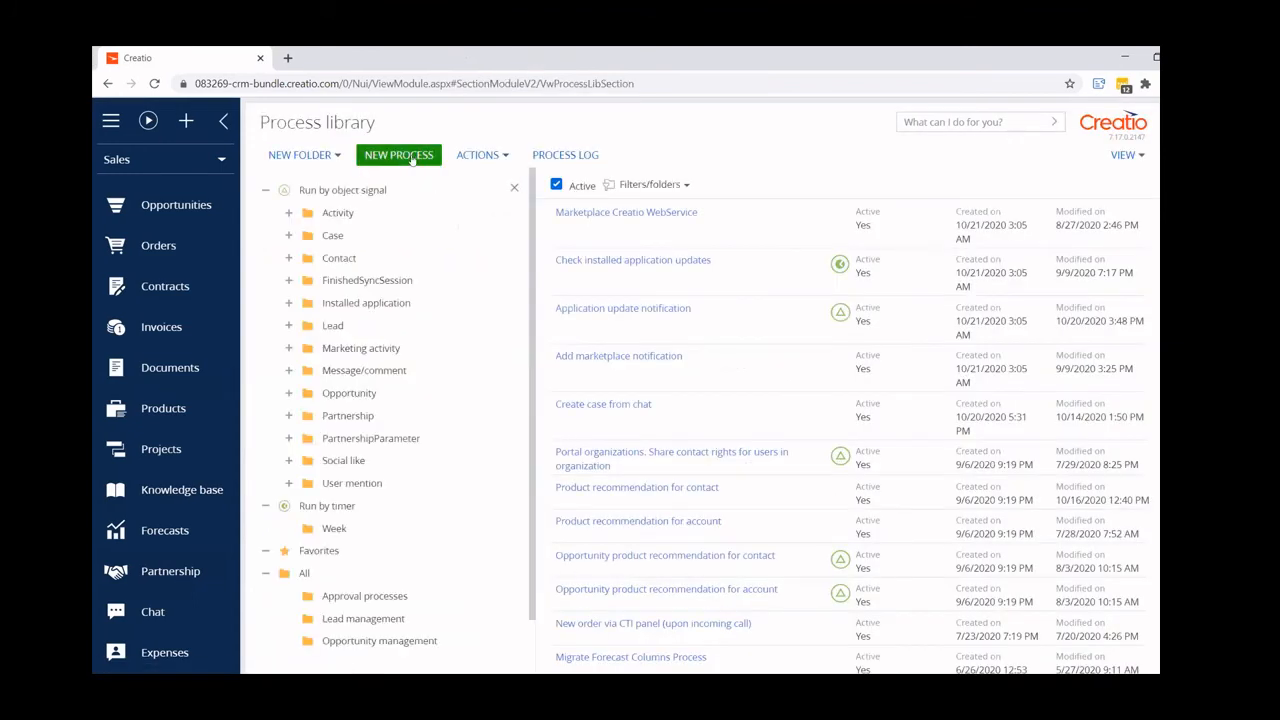
left_click(399, 155)
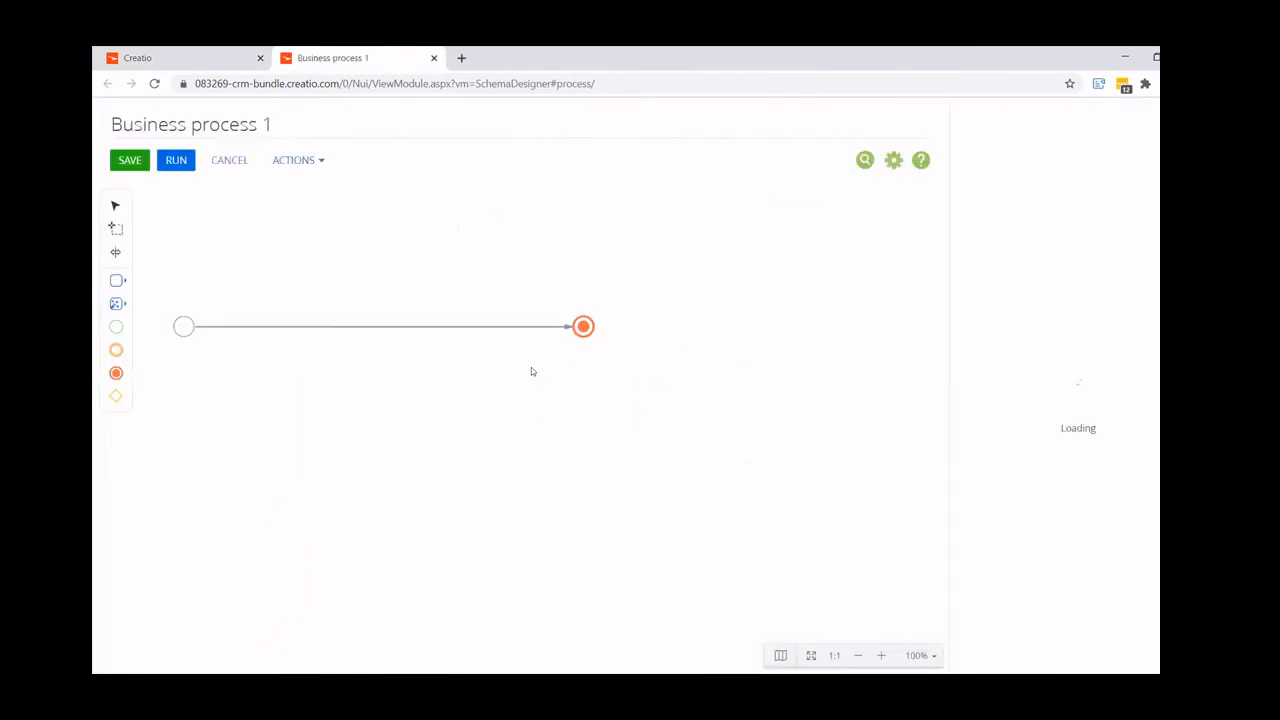
left_click(184, 327)
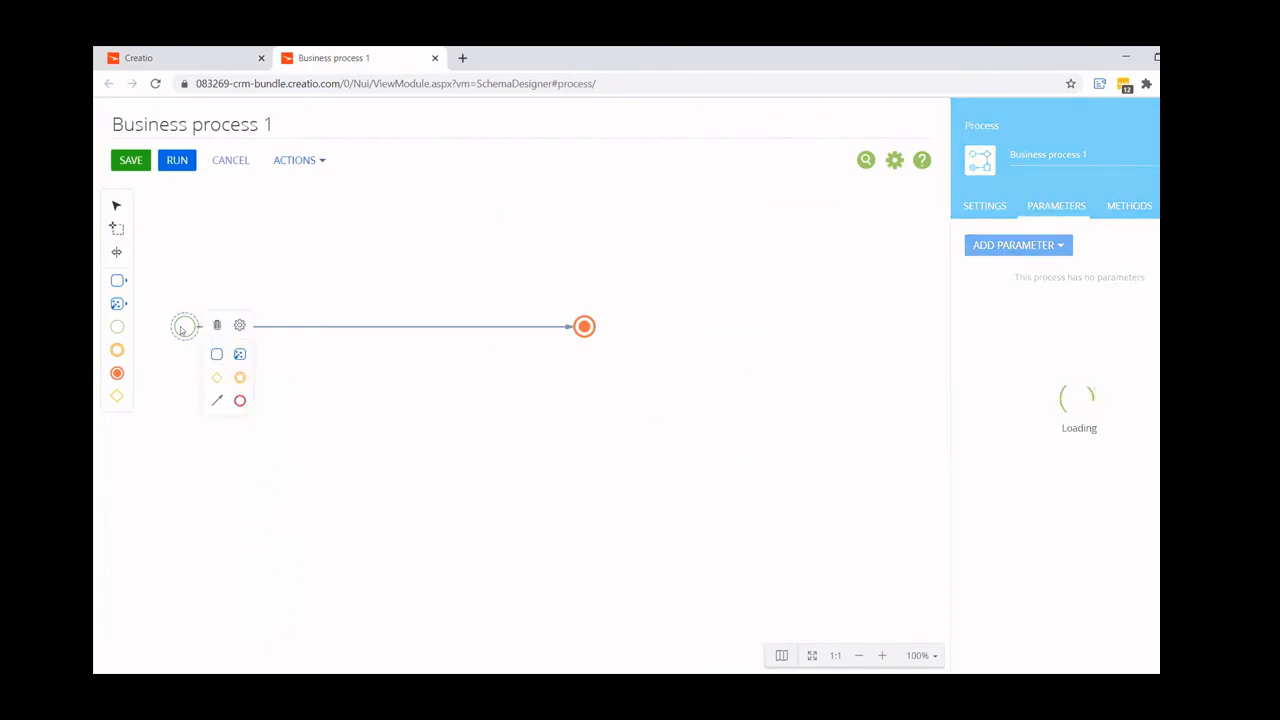
left_click(240, 325)
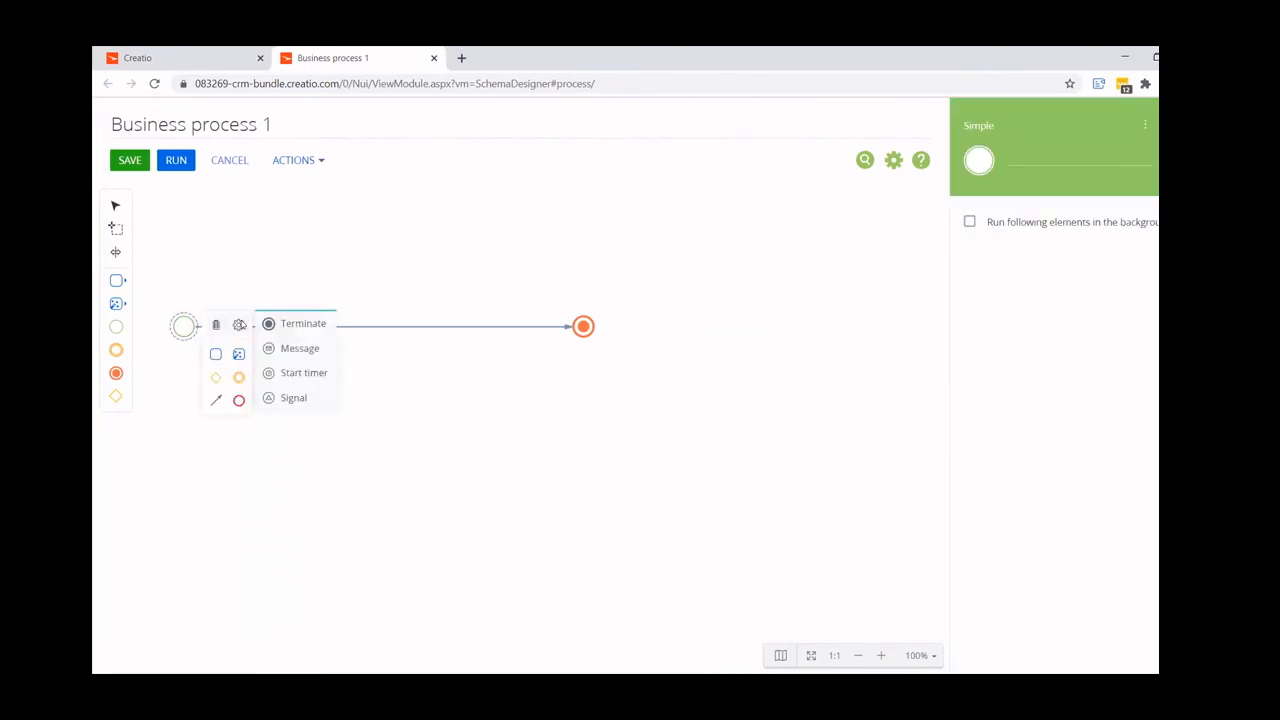
left_click(280, 399)
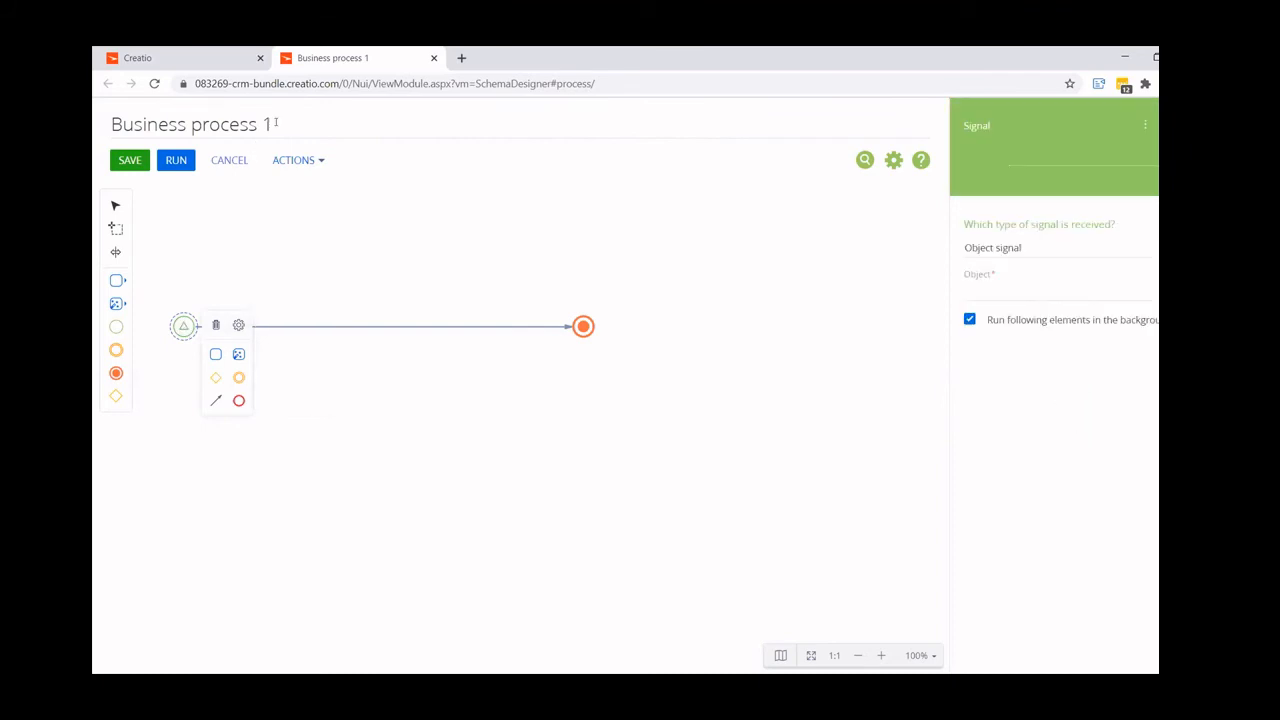
- Rename the business process as Expense Submitted
left_click_drag(278, 122, 99, 119)
type("Expe")
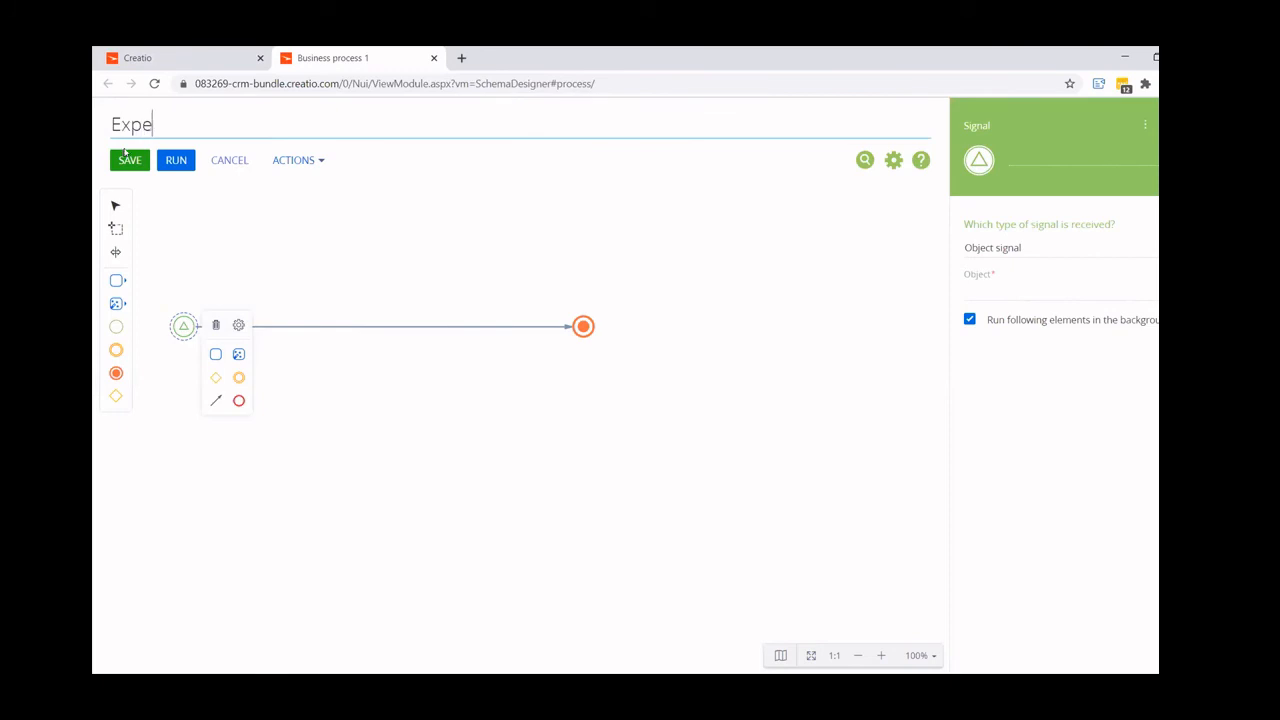
type("nse Submitted")
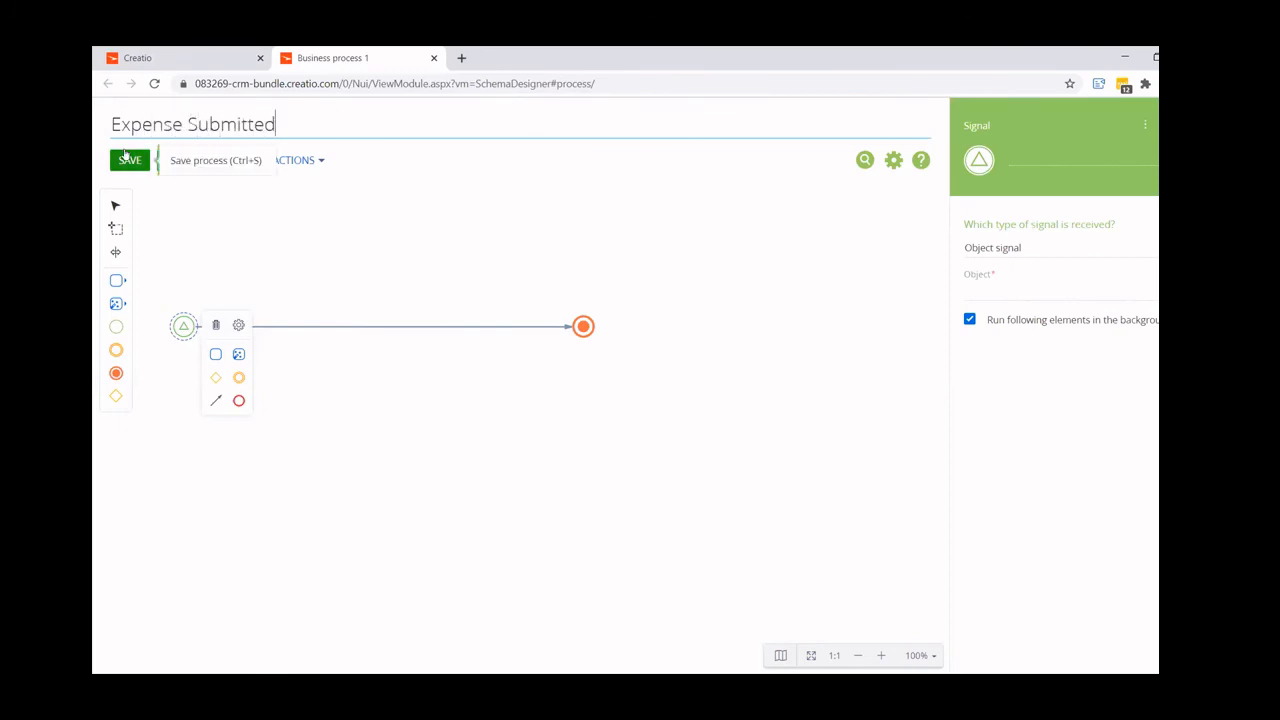
- Set the start signal's object to Expenses and its triggering event to Record modified
left_click(1031, 294)
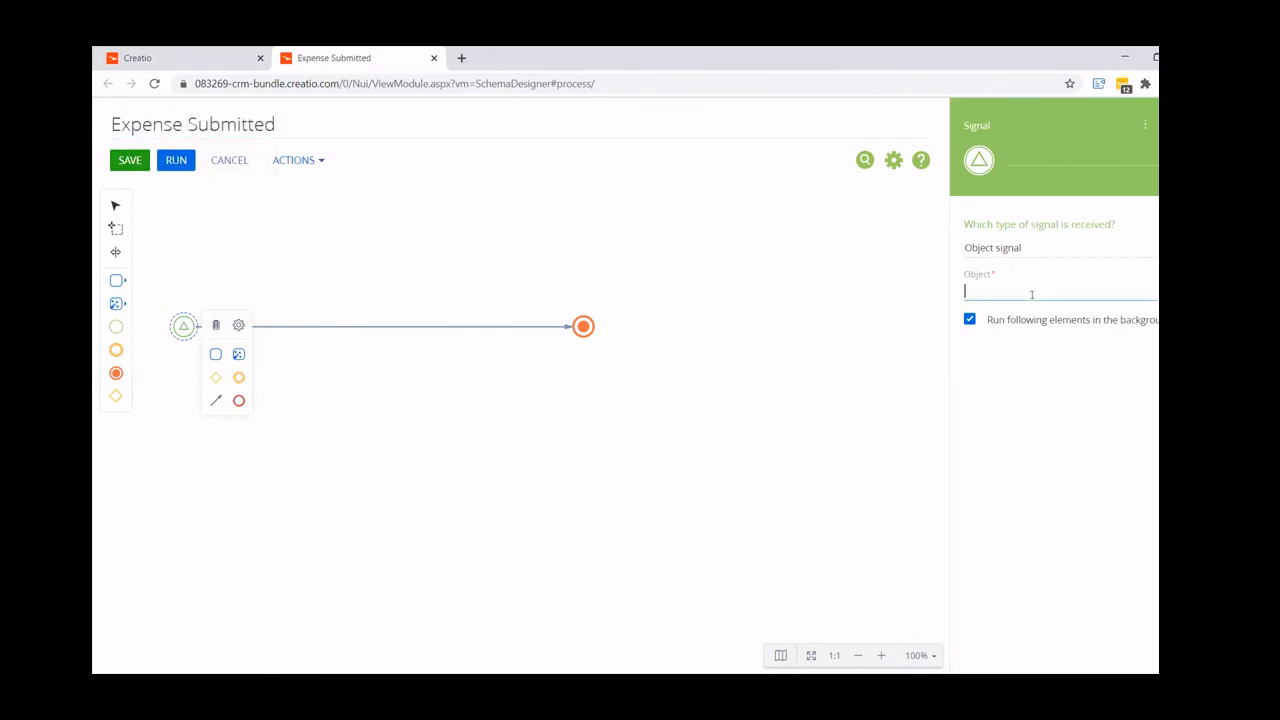
type("exp")
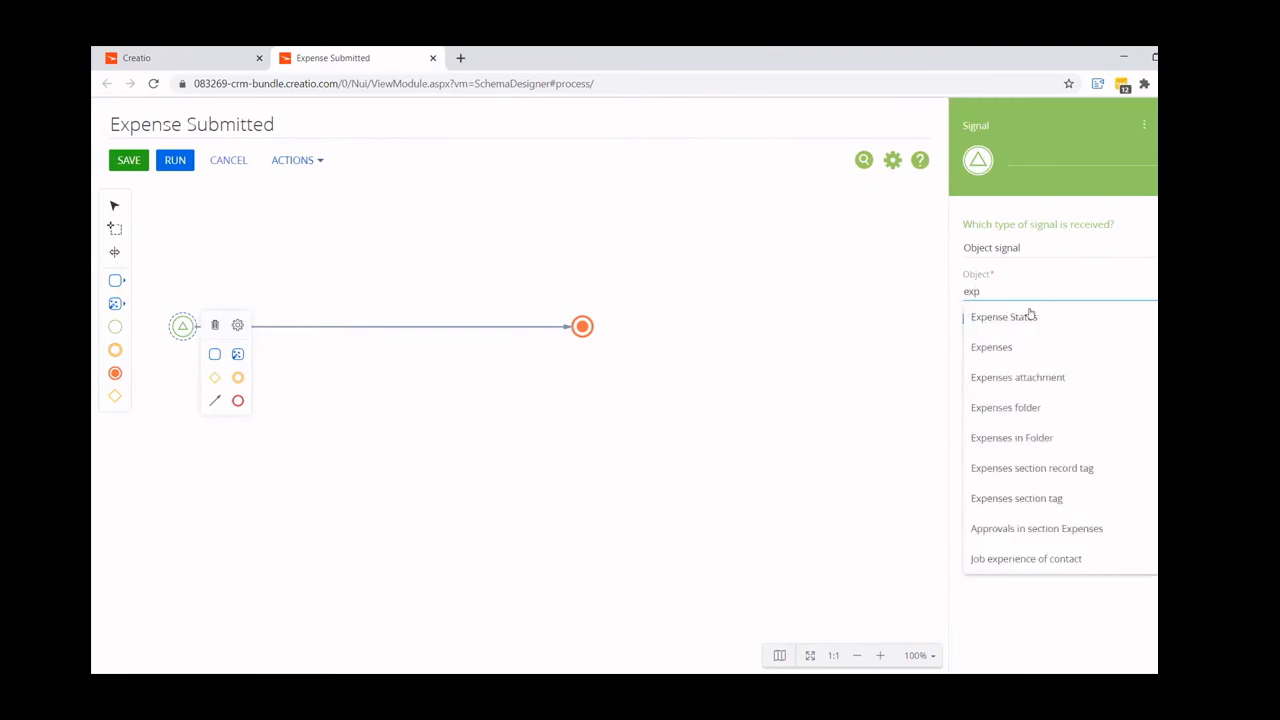
left_click(1008, 346)
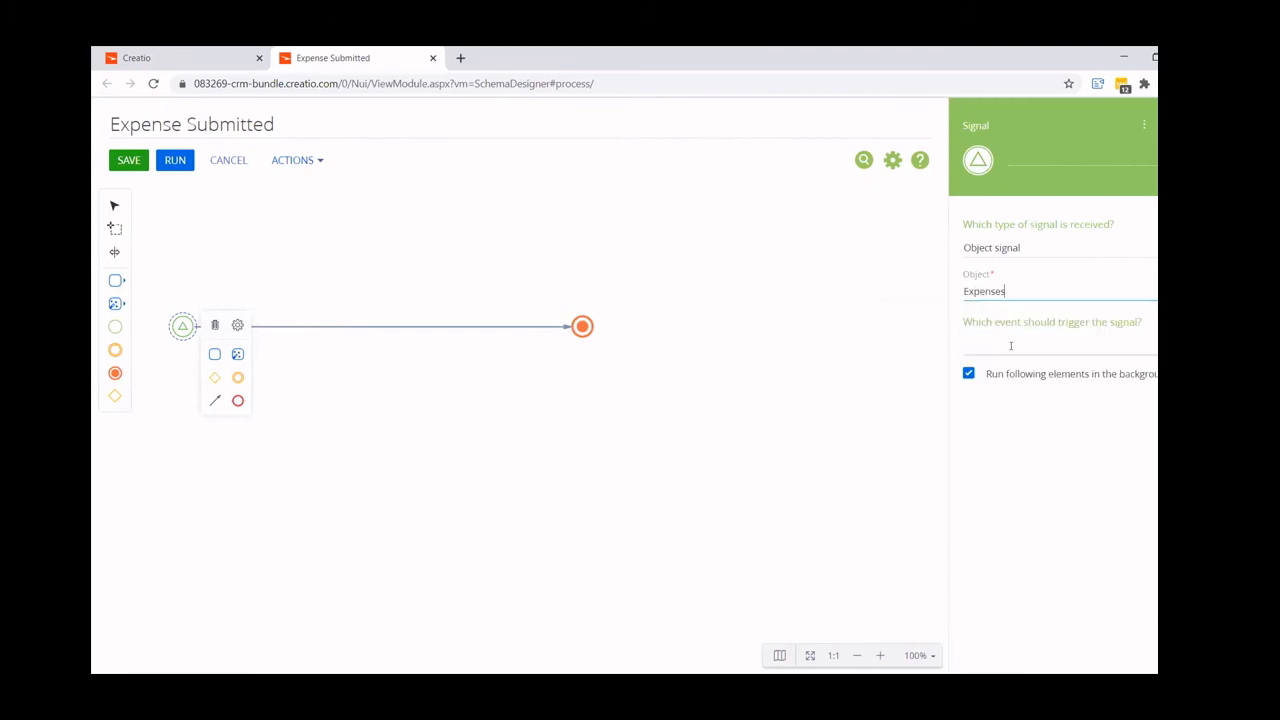
left_click(1010, 346)
left_click(1012, 404)
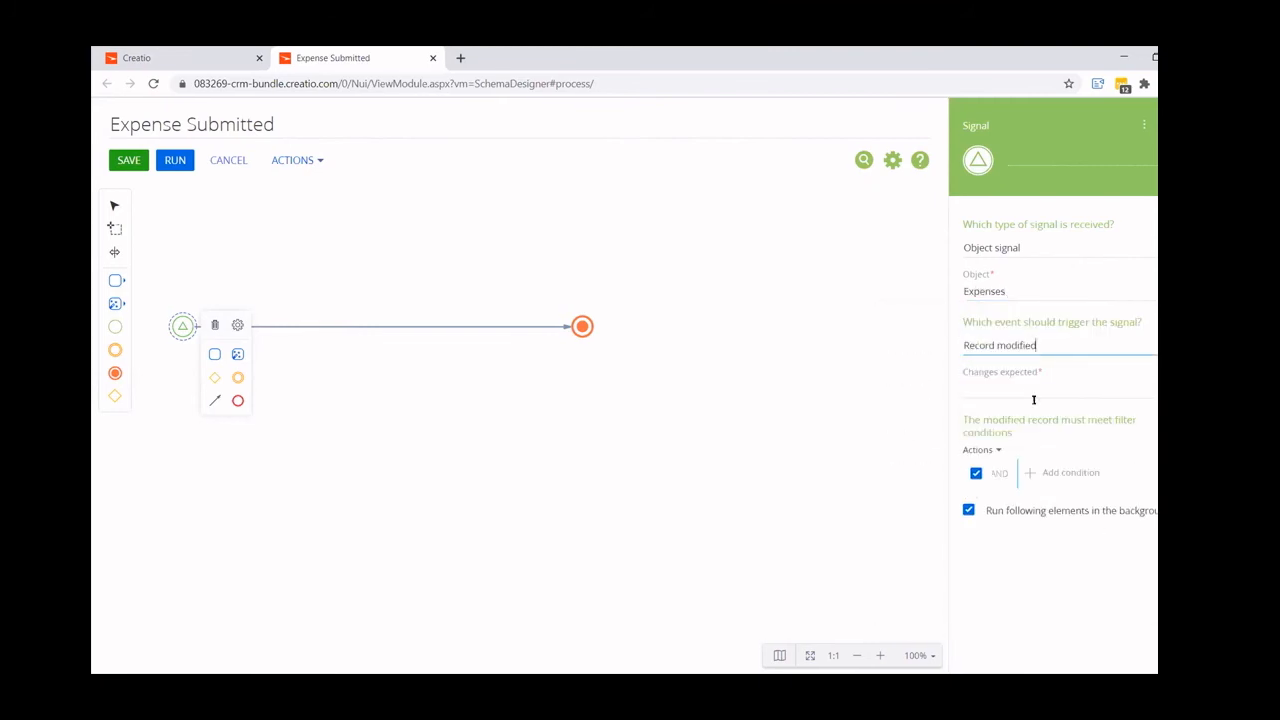
- Expect changes in any of the selected fields for the signal, with Status as the selected column
left_click(1012, 388)
left_click(1014, 445)
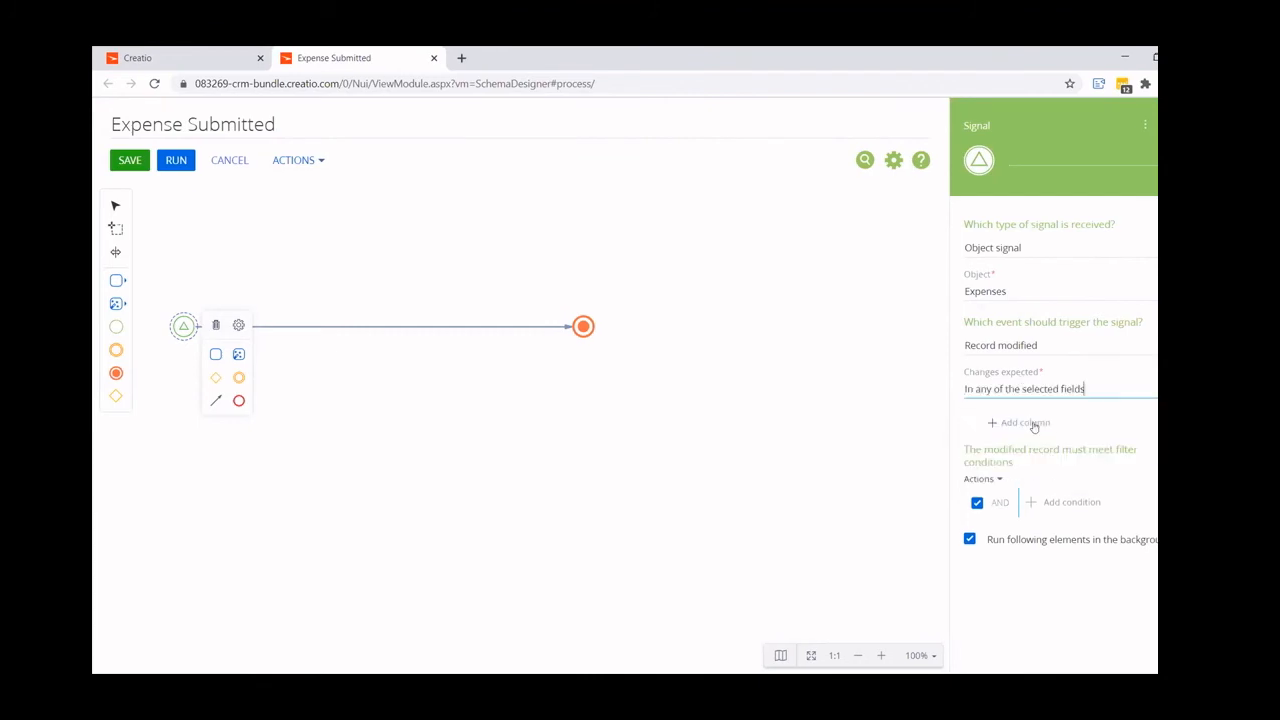
left_click(1025, 422)
type("stat")
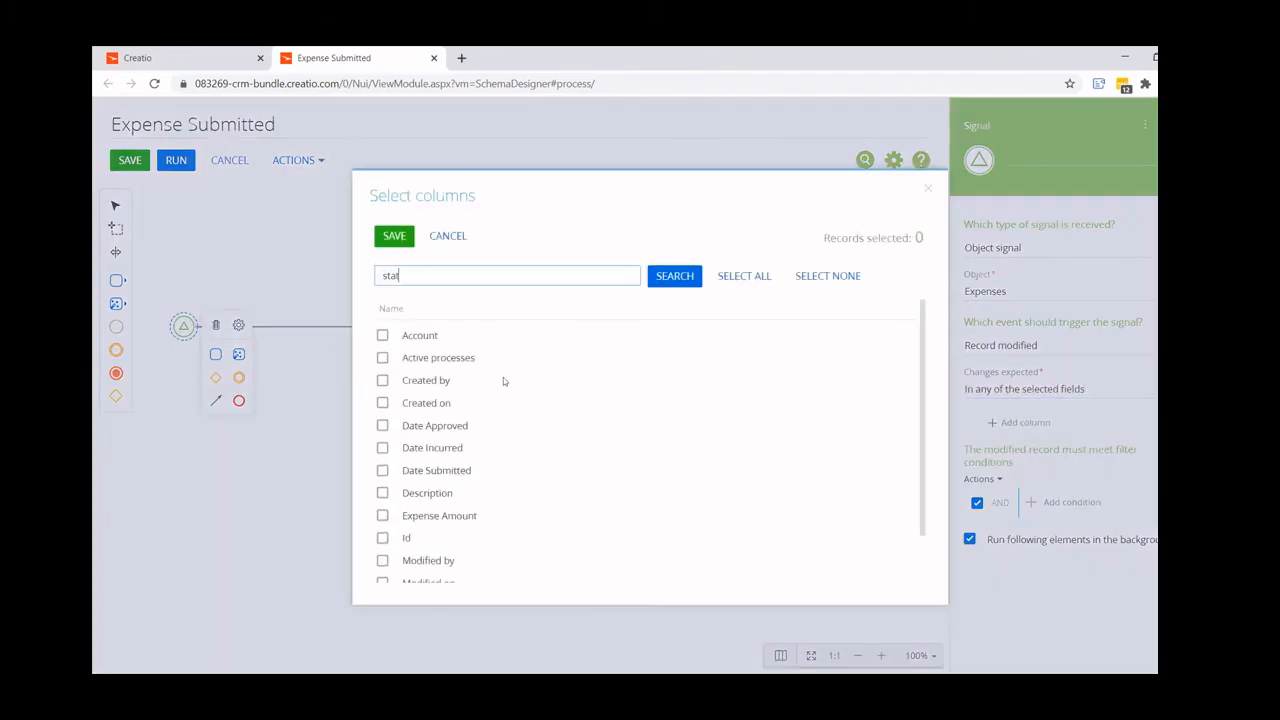
key("Return")
left_click(424, 338)
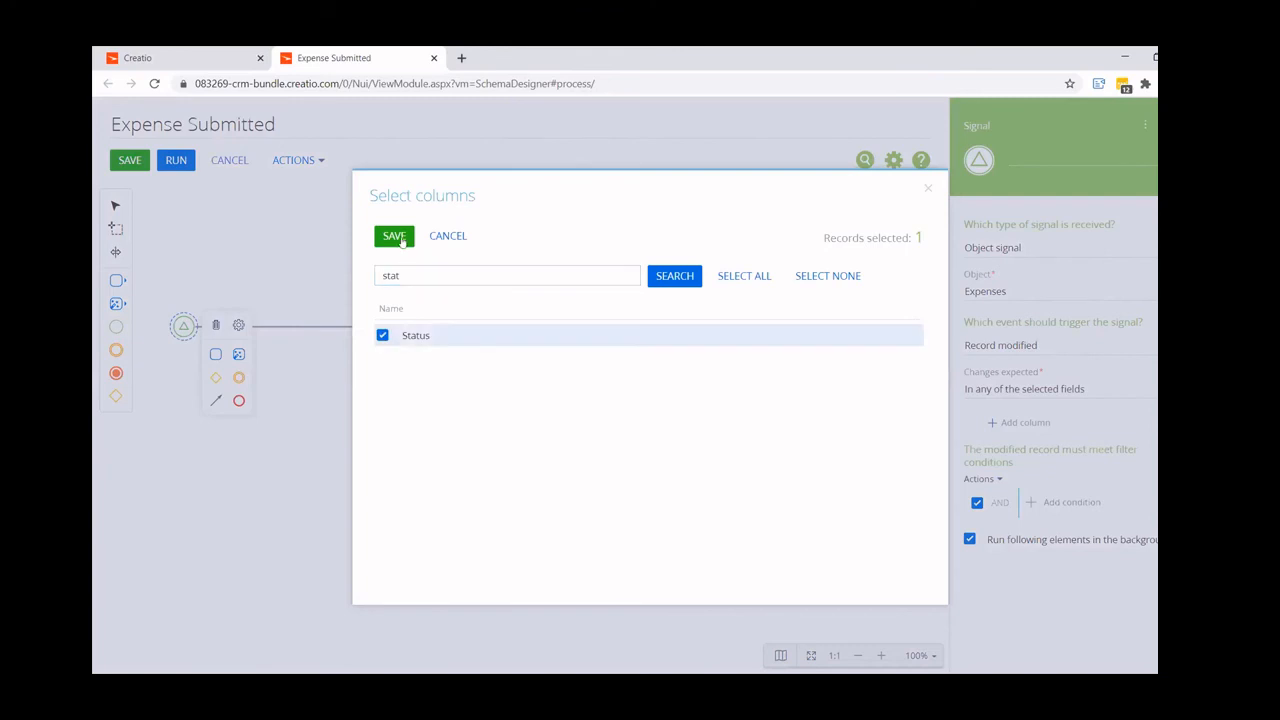
left_click(394, 236)
- Add a filter condition to the signal requiring the modified record's Status to equal Submitted
left_click(1072, 523)
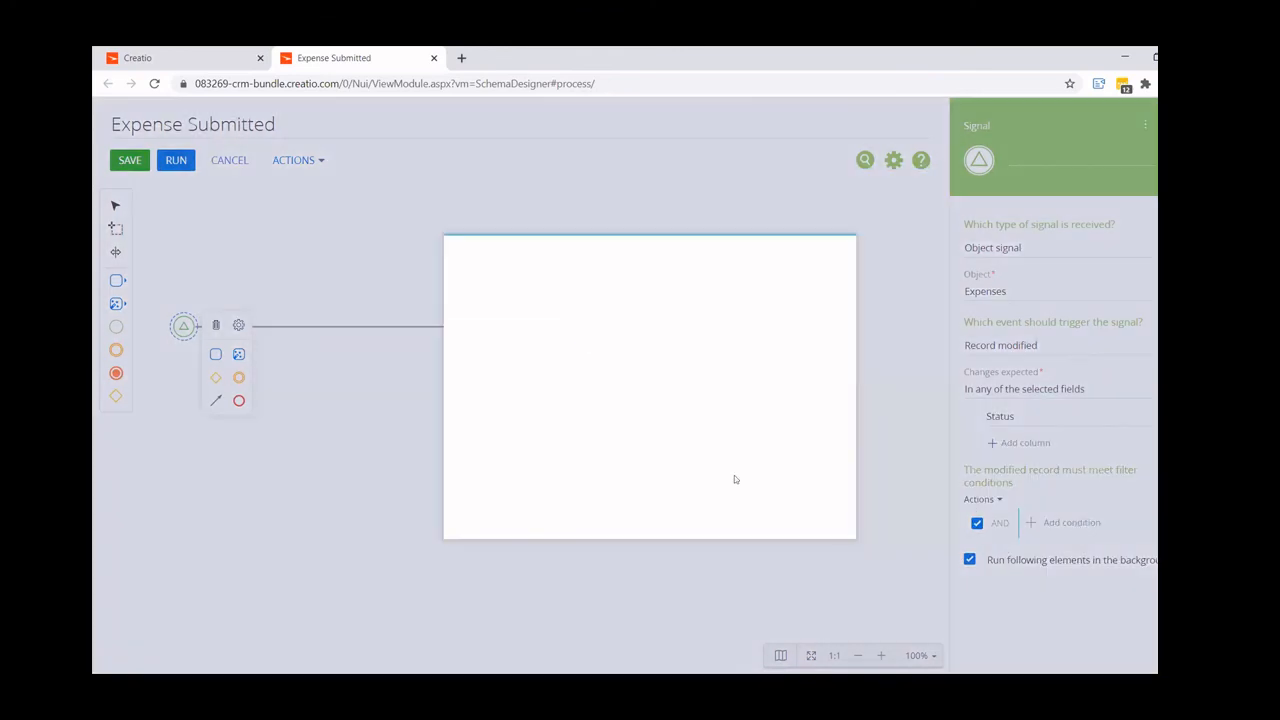
type("stat")
left_click(569, 420)
left_click(490, 300)
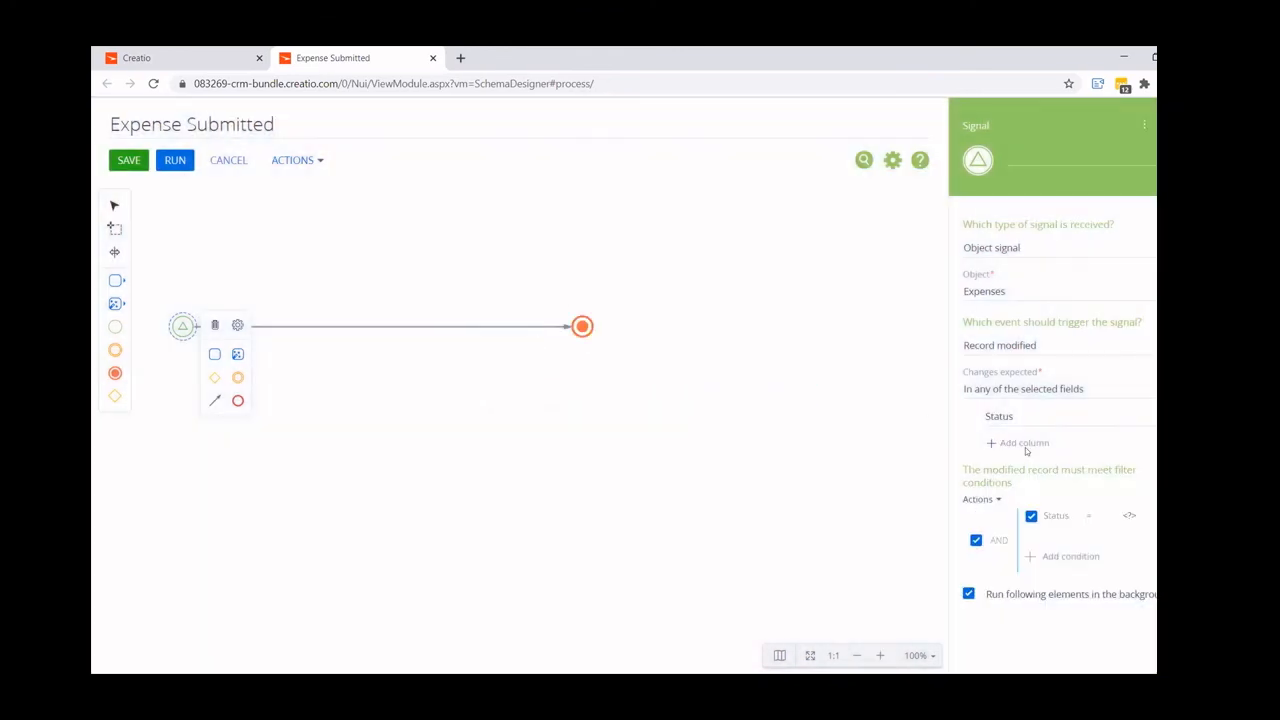
left_click(1125, 517)
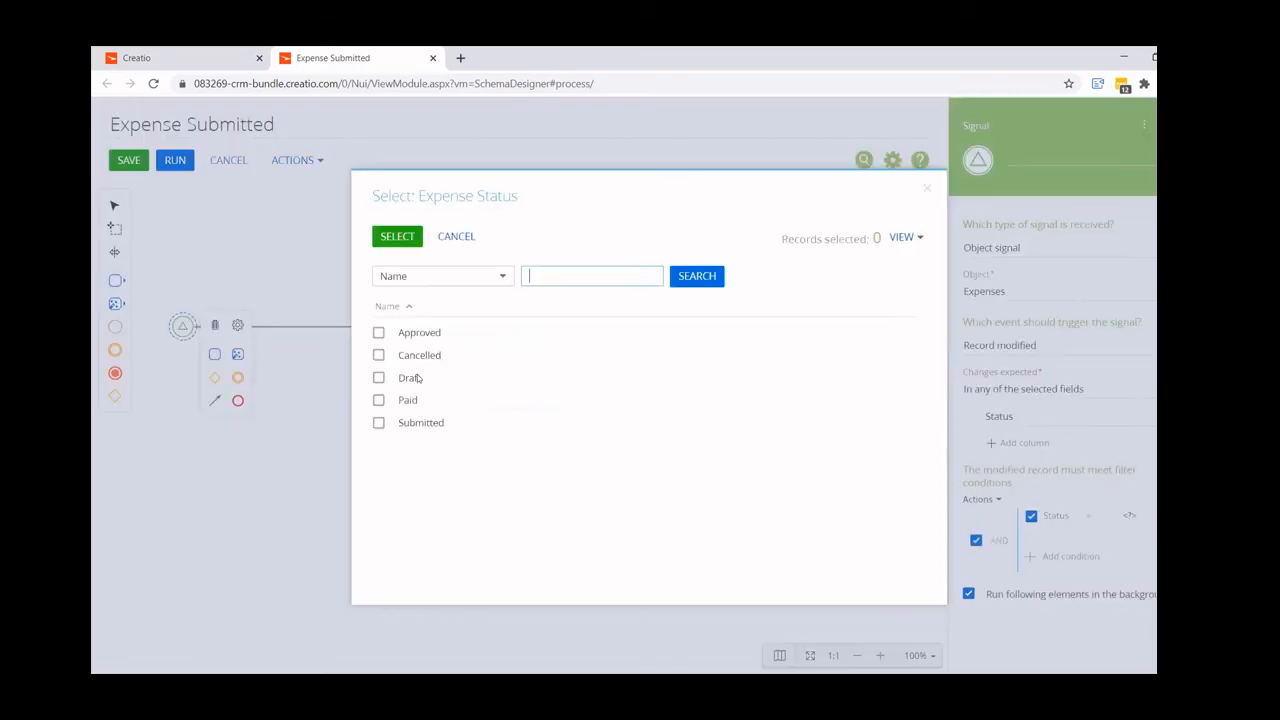
left_click(378, 422)
left_click(396, 238)
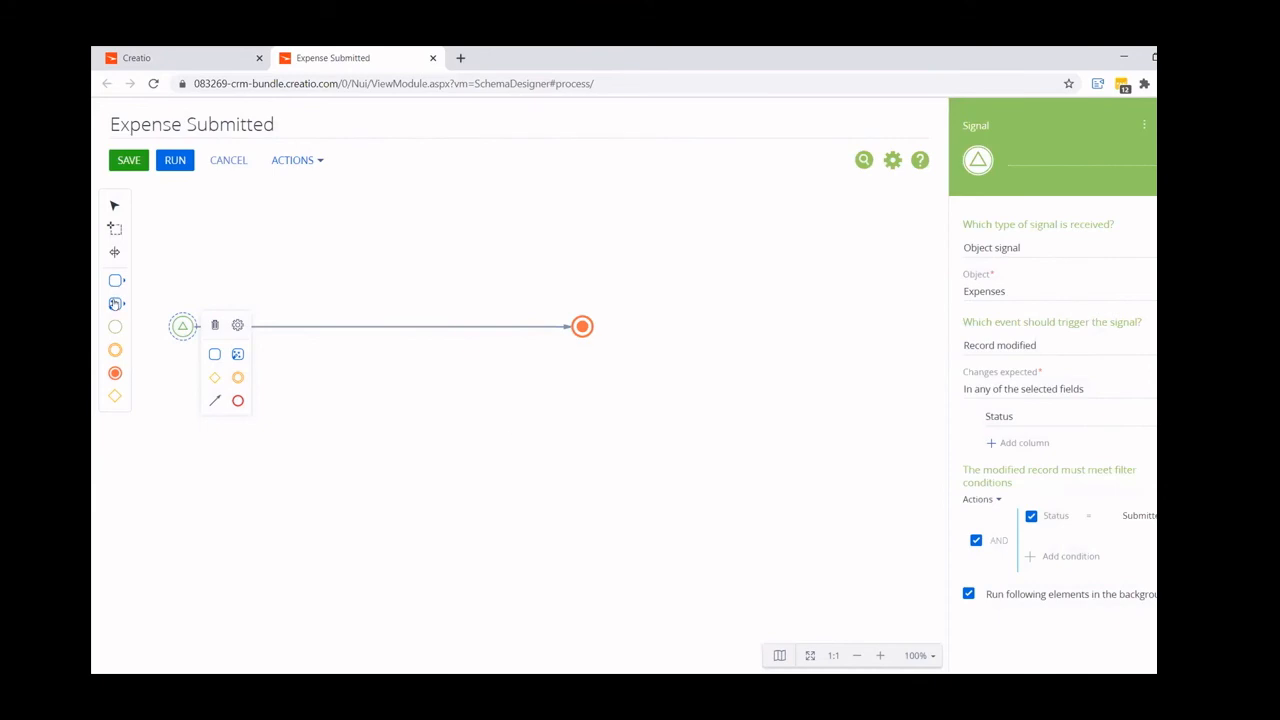
- Add a Modify data element named Set Date Submitted after the start signal, with Expenses as the object to modify
left_click(115, 303)
left_click_drag(186, 348, 309, 327)
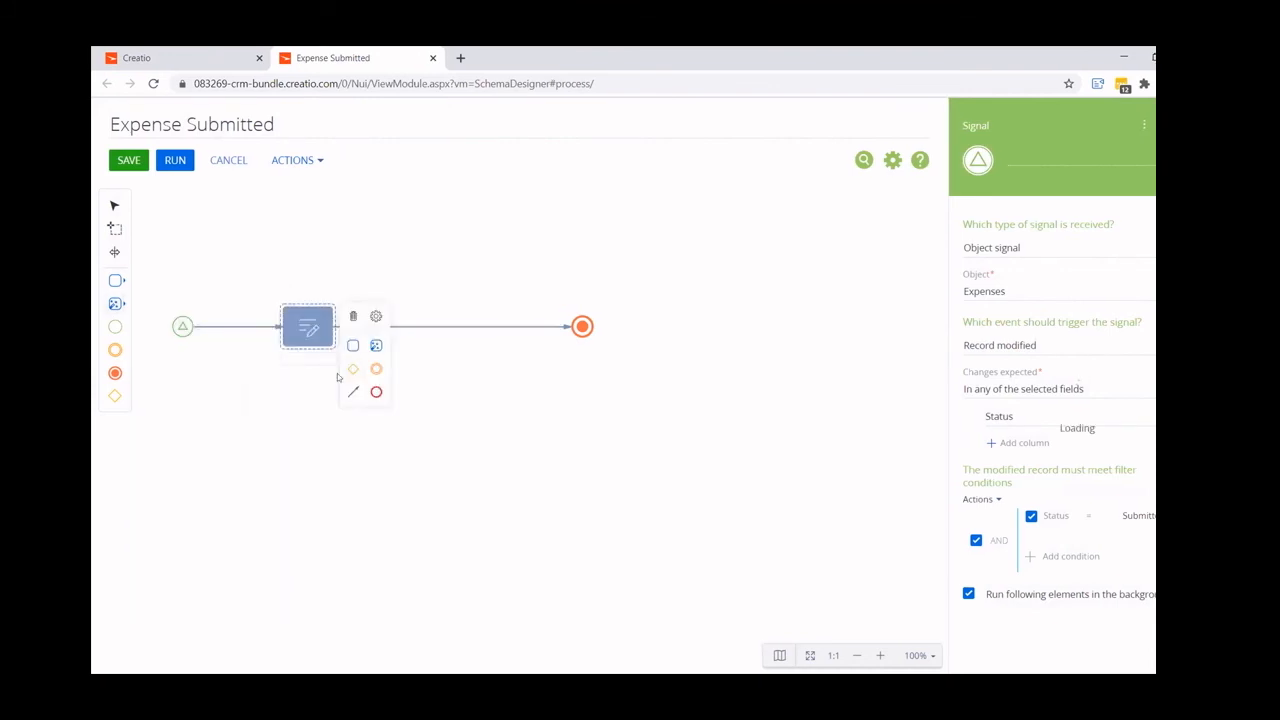
type("Set D")
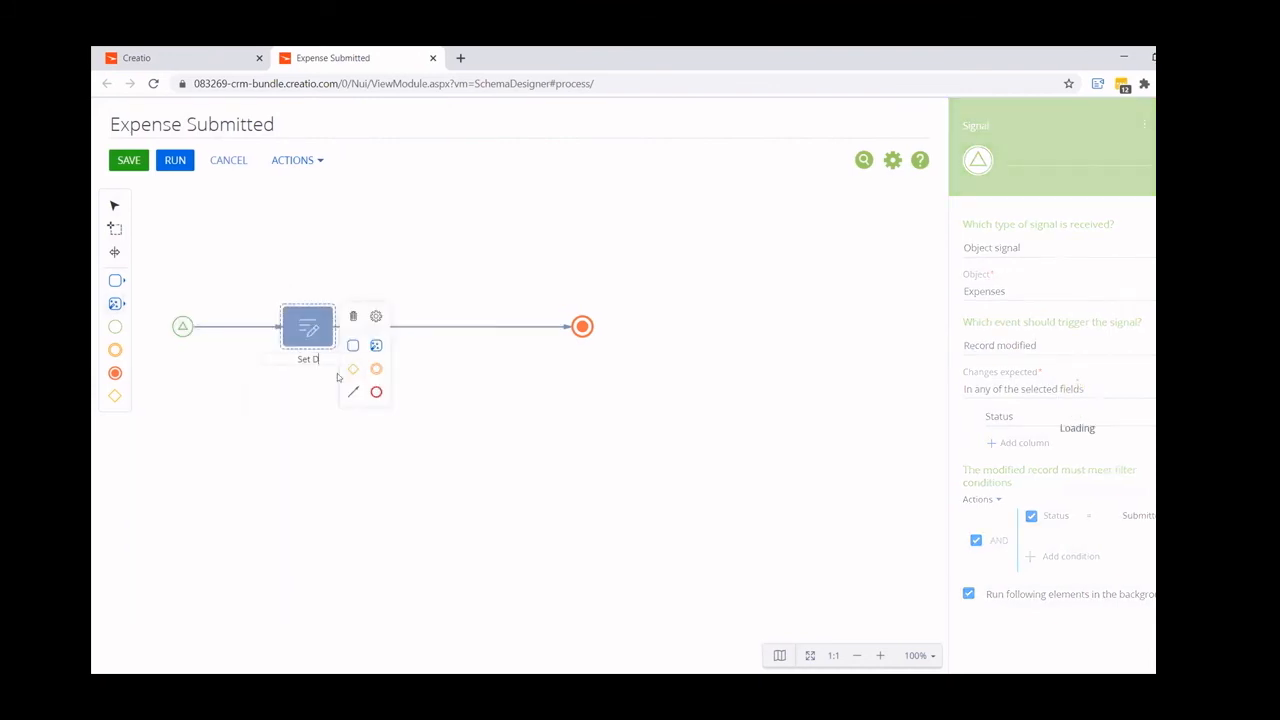
type("ate Su")
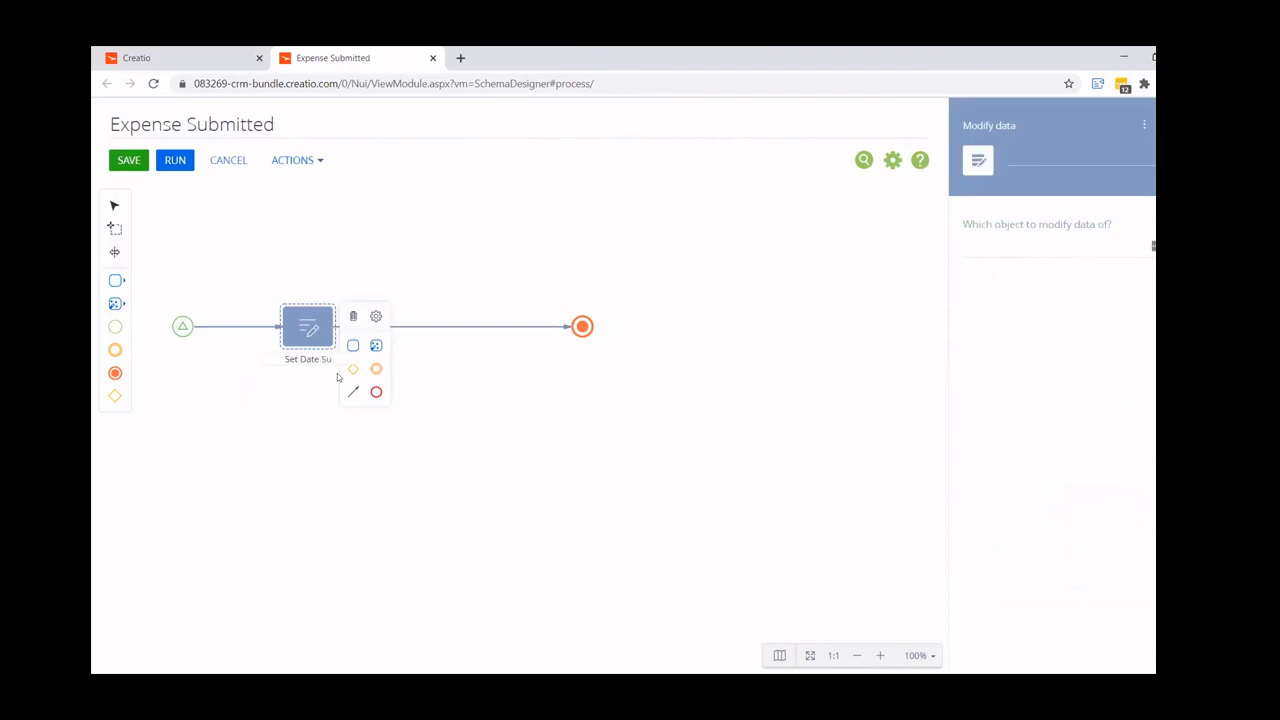
type("bmitted")
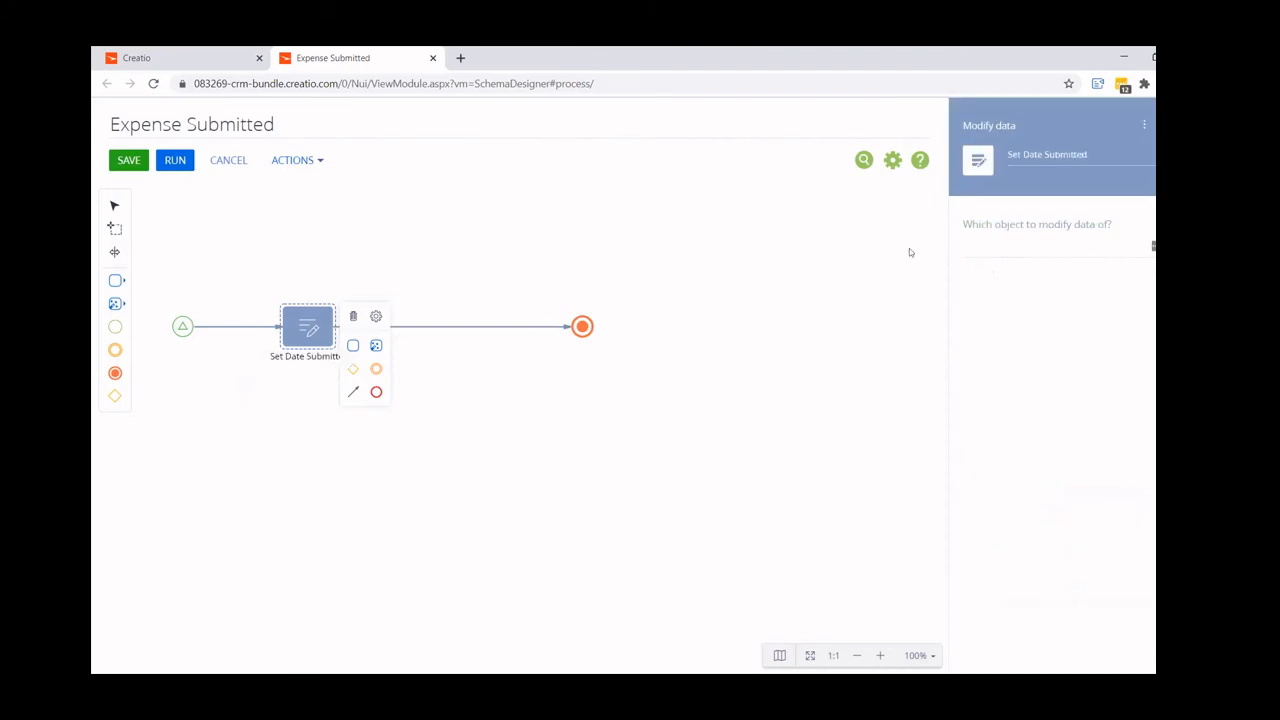
left_click(1004, 252)
type("exp")
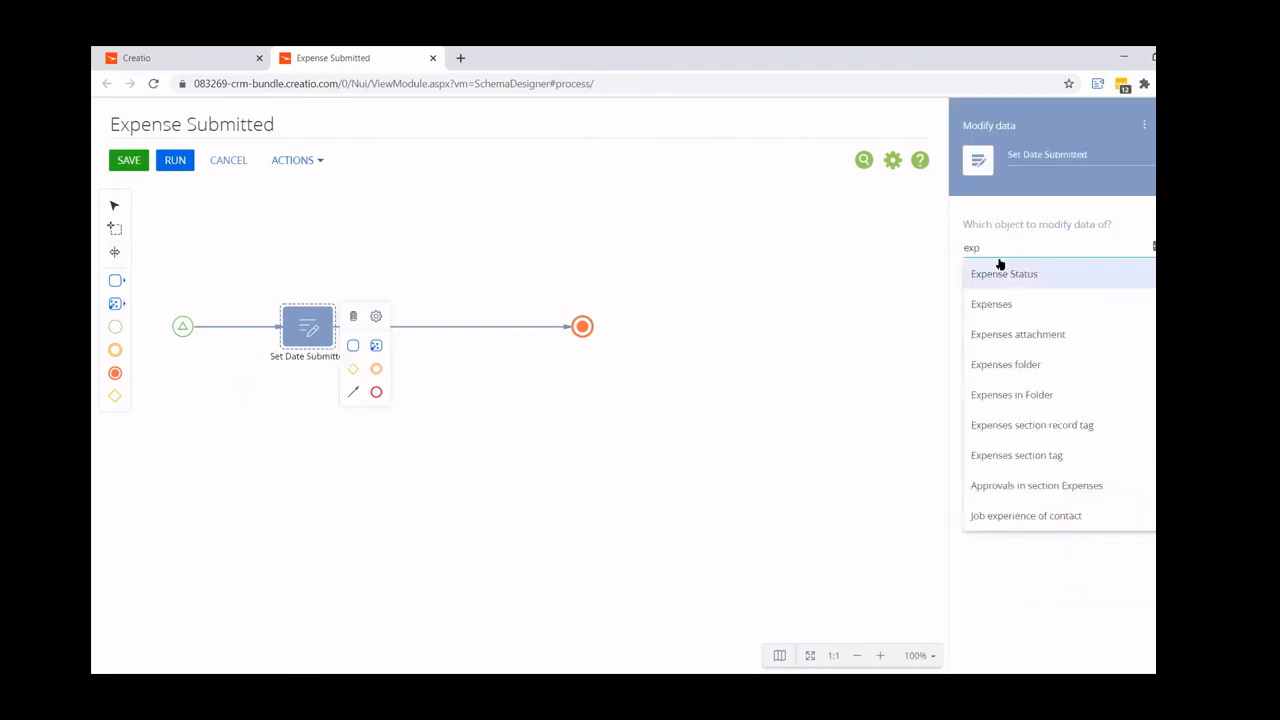
left_click(1000, 304)
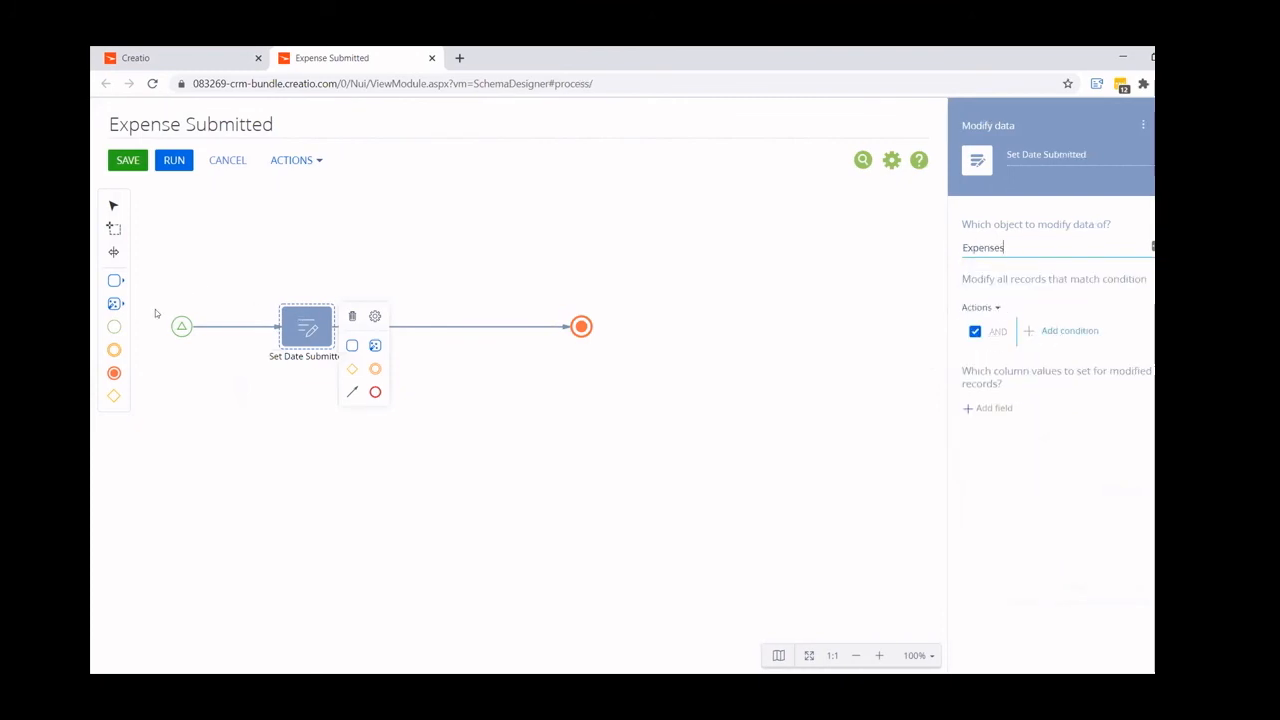
- Add a condition to the Modify data element matching Id to the start signal's Unique identifier of record
left_click(1086, 334)
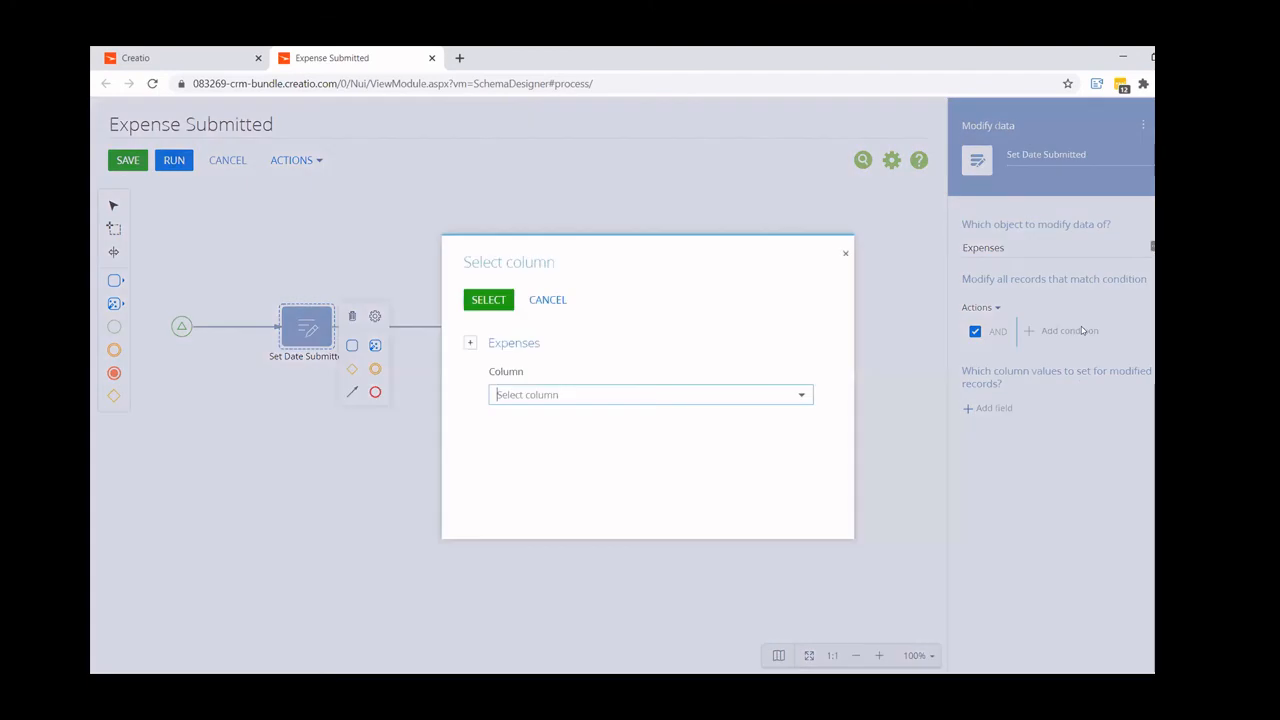
type("id")
left_click(560, 430)
left_click(488, 300)
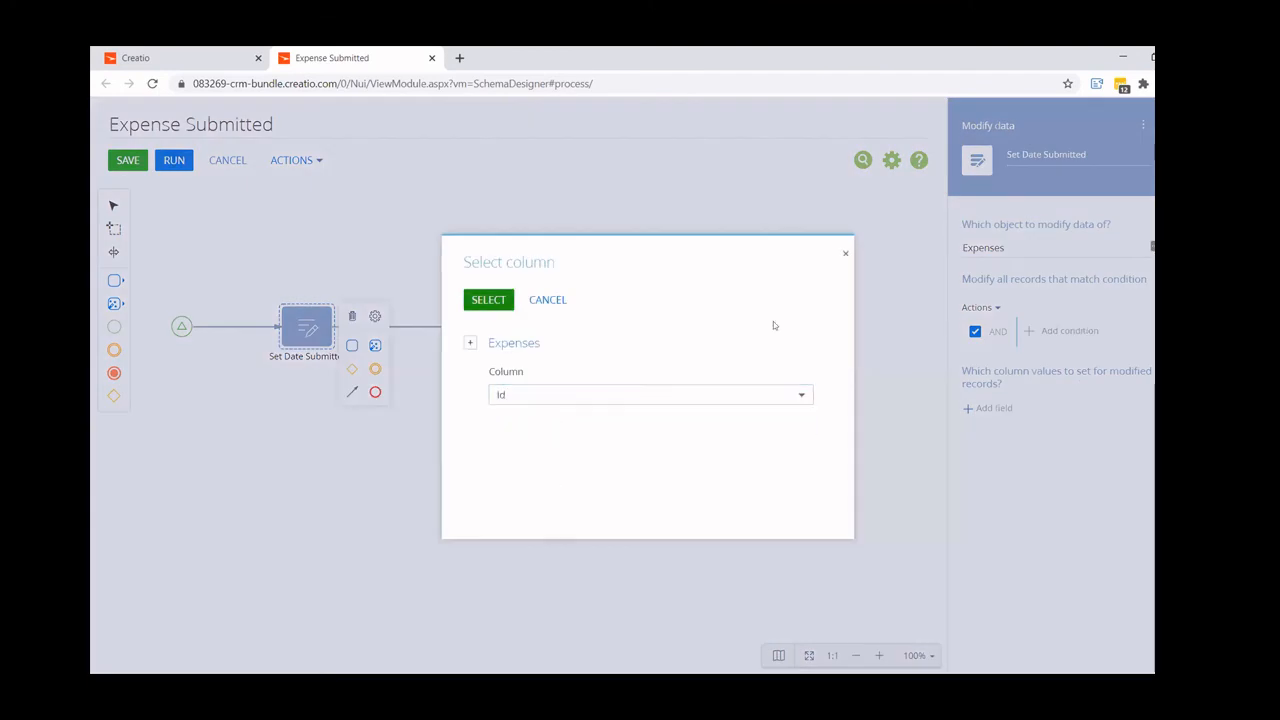
left_click(1110, 323)
left_click(1099, 357)
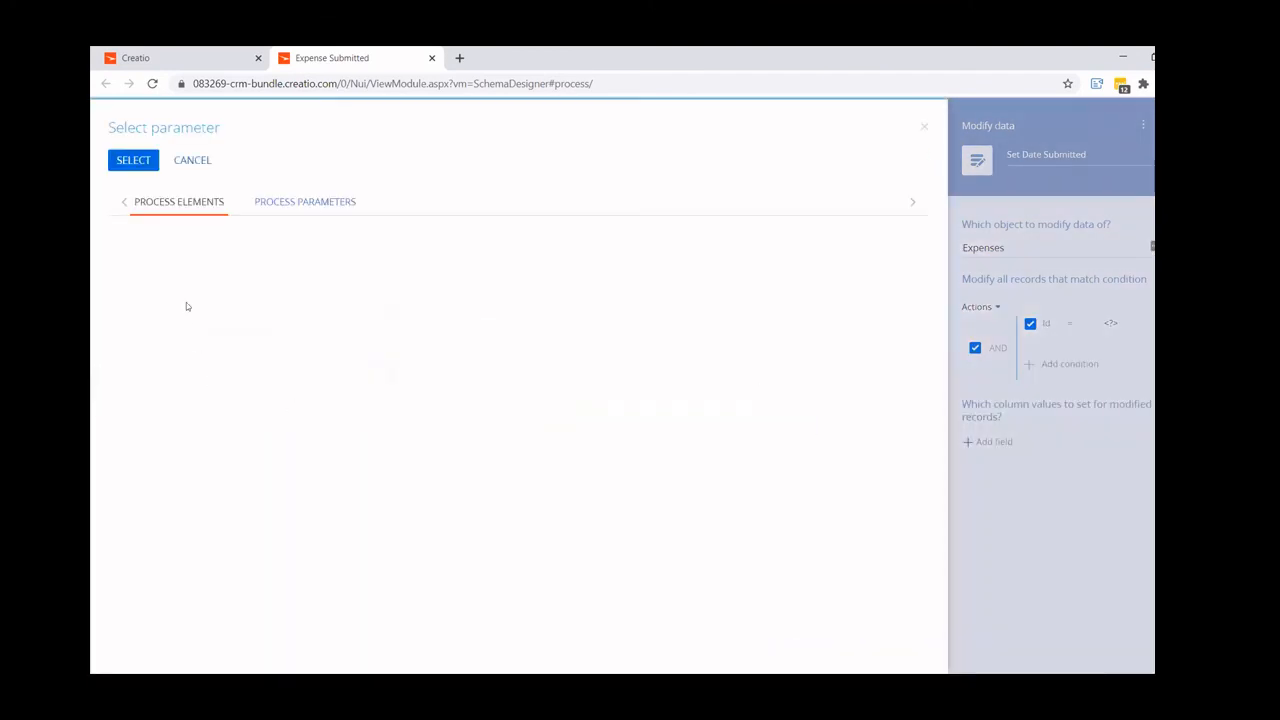
left_click(176, 255)
left_click(530, 258)
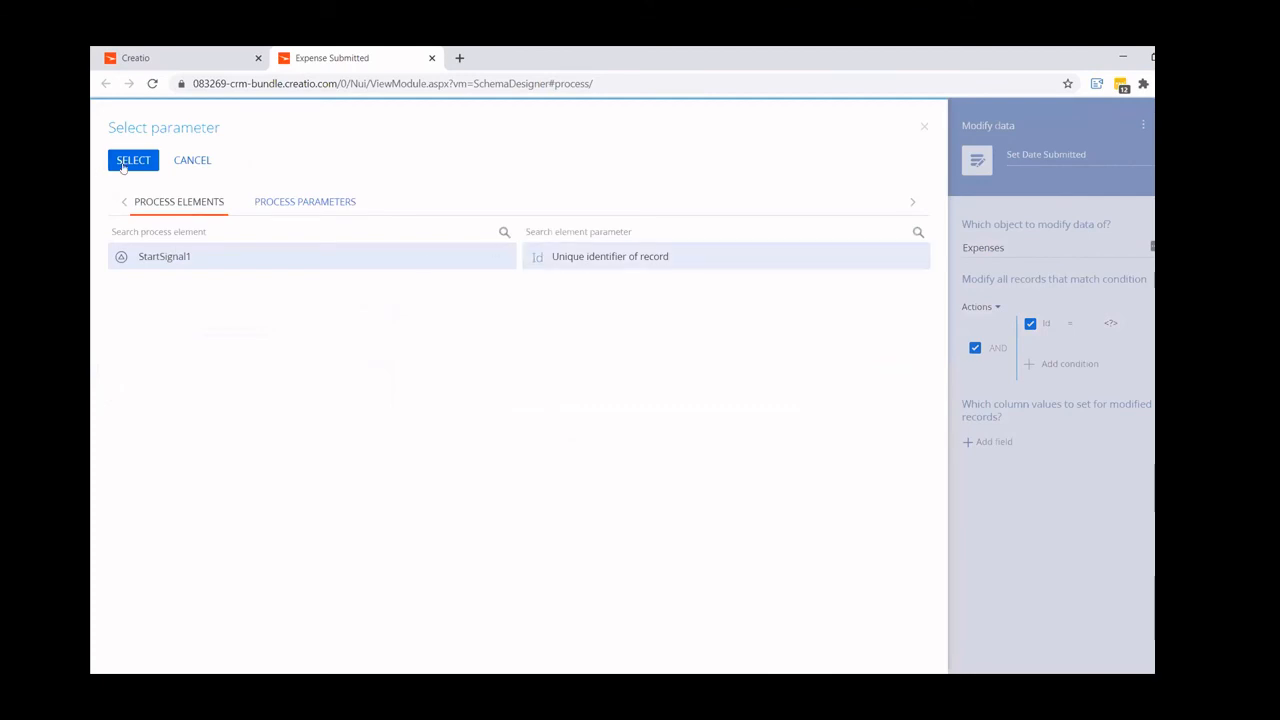
left_click(133, 160)
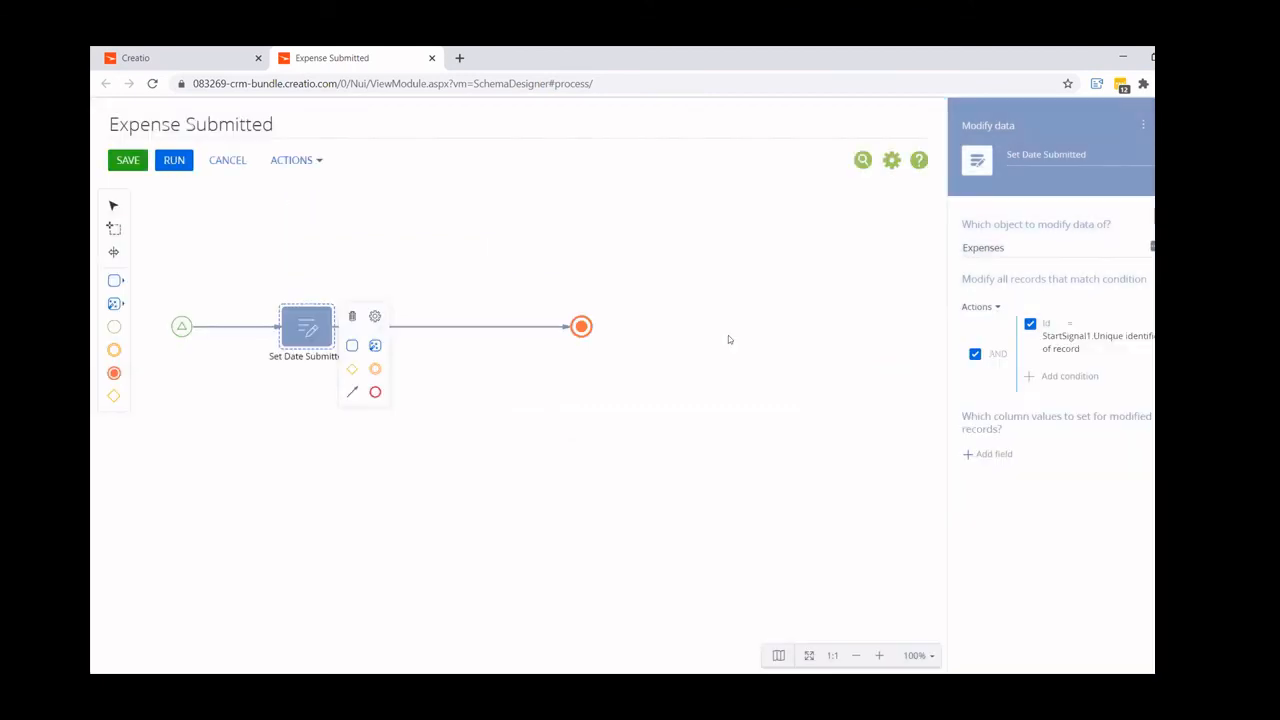
- Set the Date Submitted column of the modified records to the current date and time
left_click(990, 454)
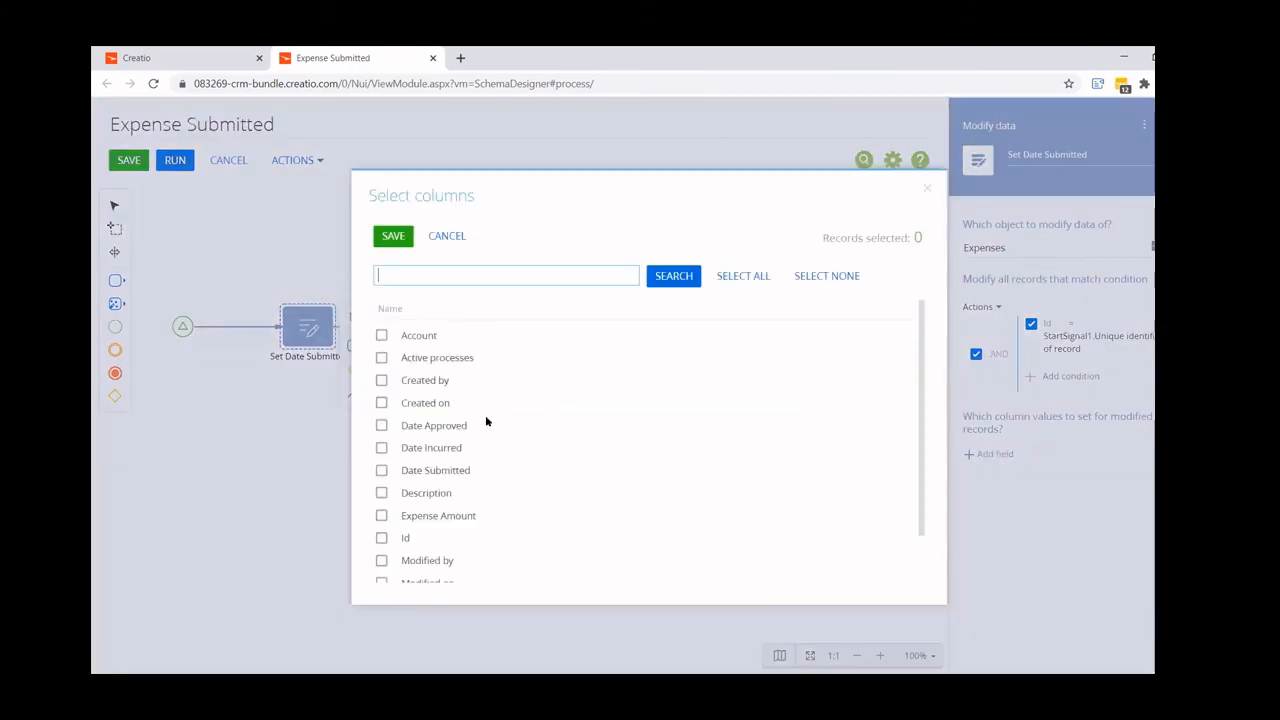
left_click(381, 470)
left_click(392, 236)
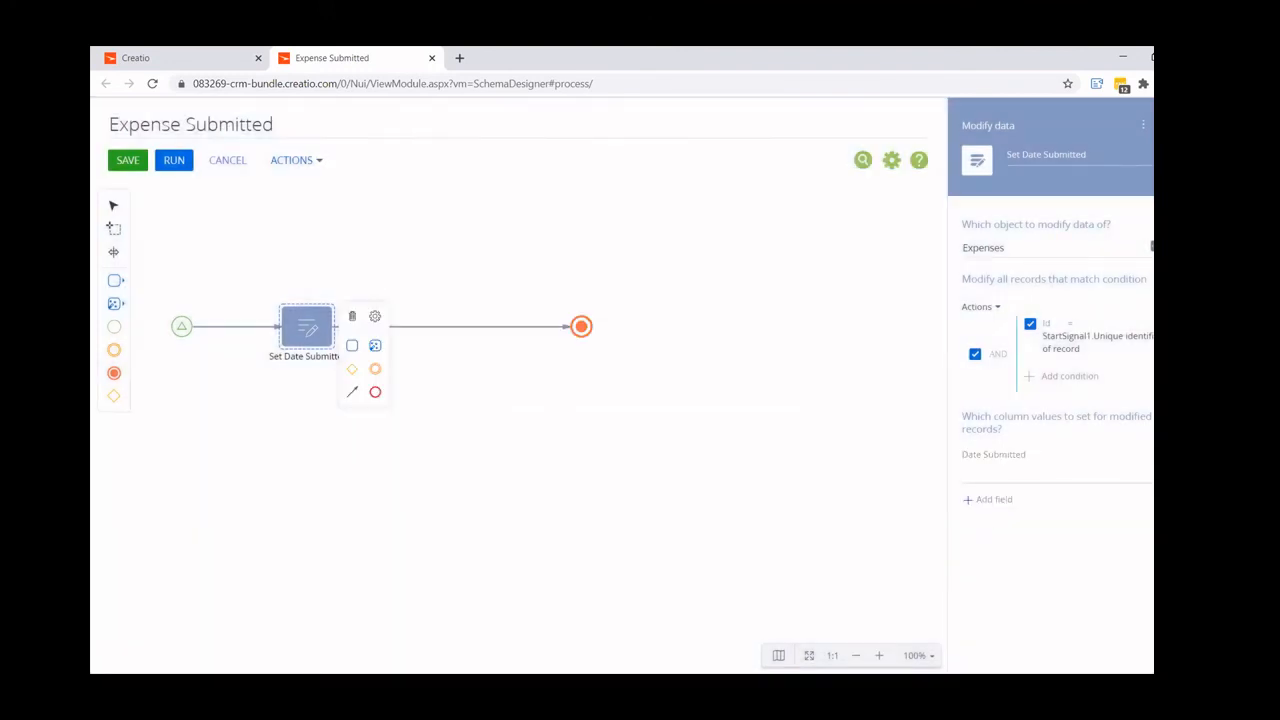
left_click(1148, 474)
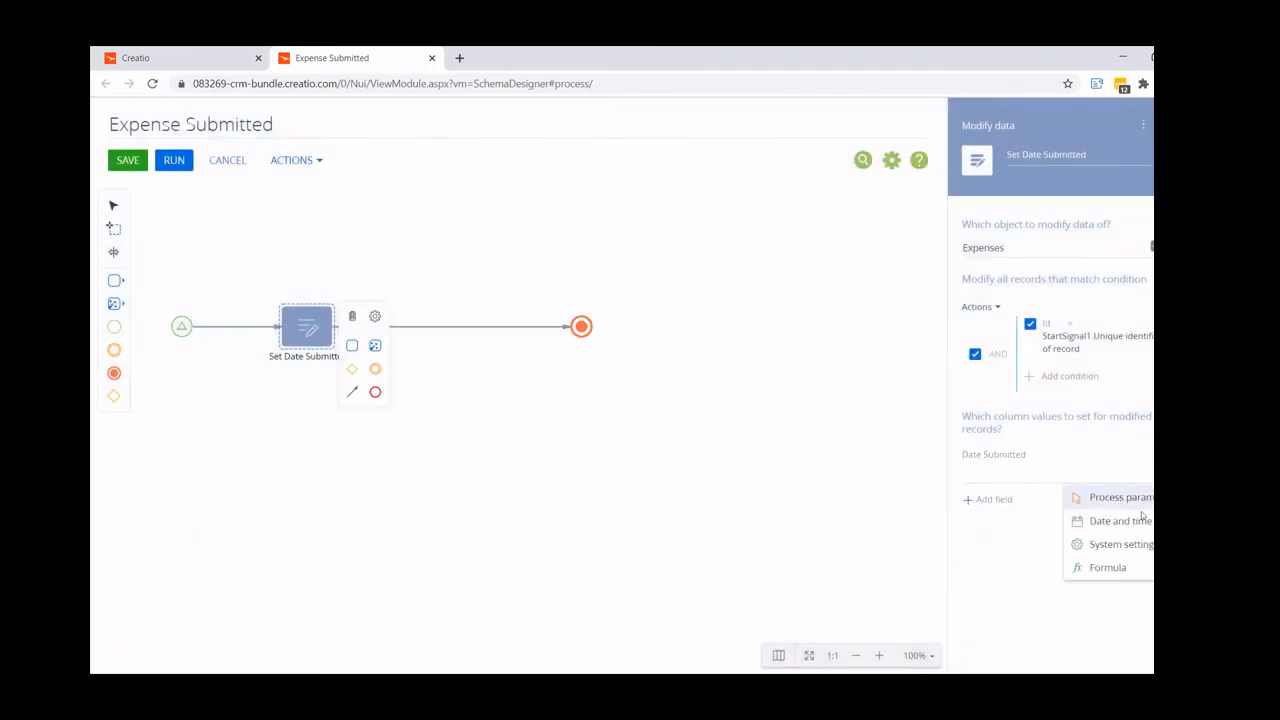
mouse_move(1124, 520)
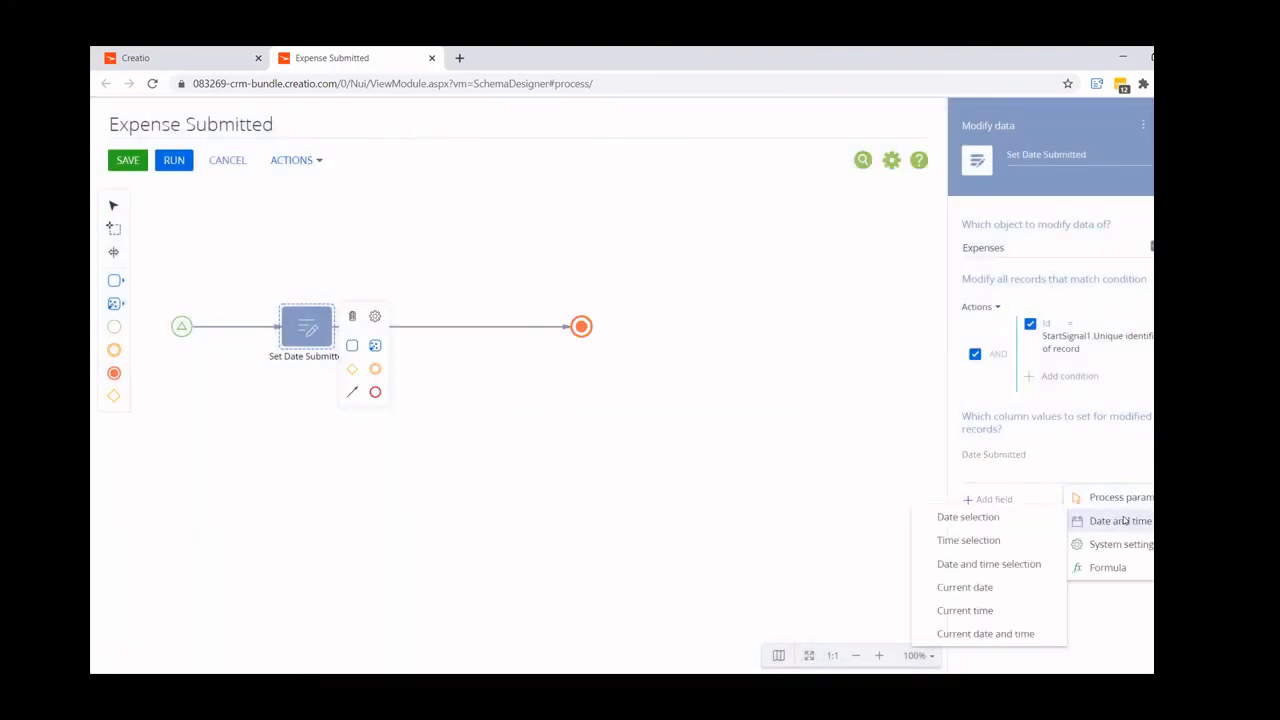
left_click(981, 634)
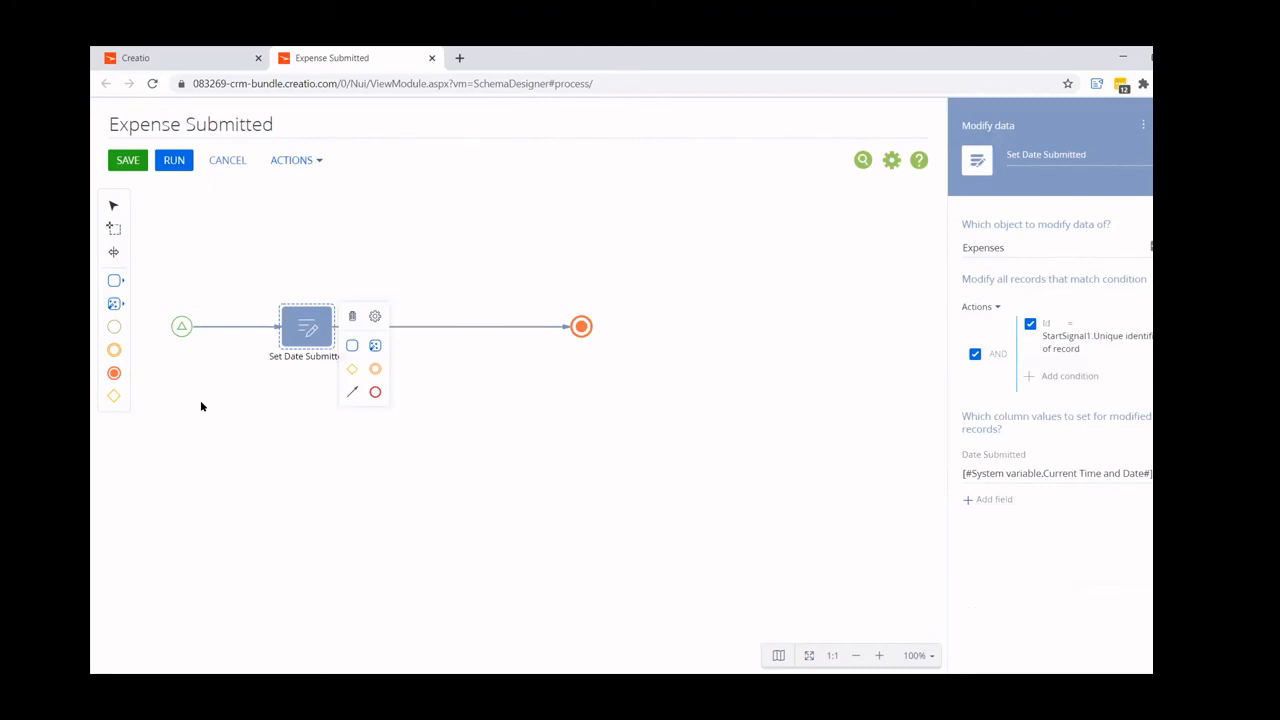
left_click(114, 303)
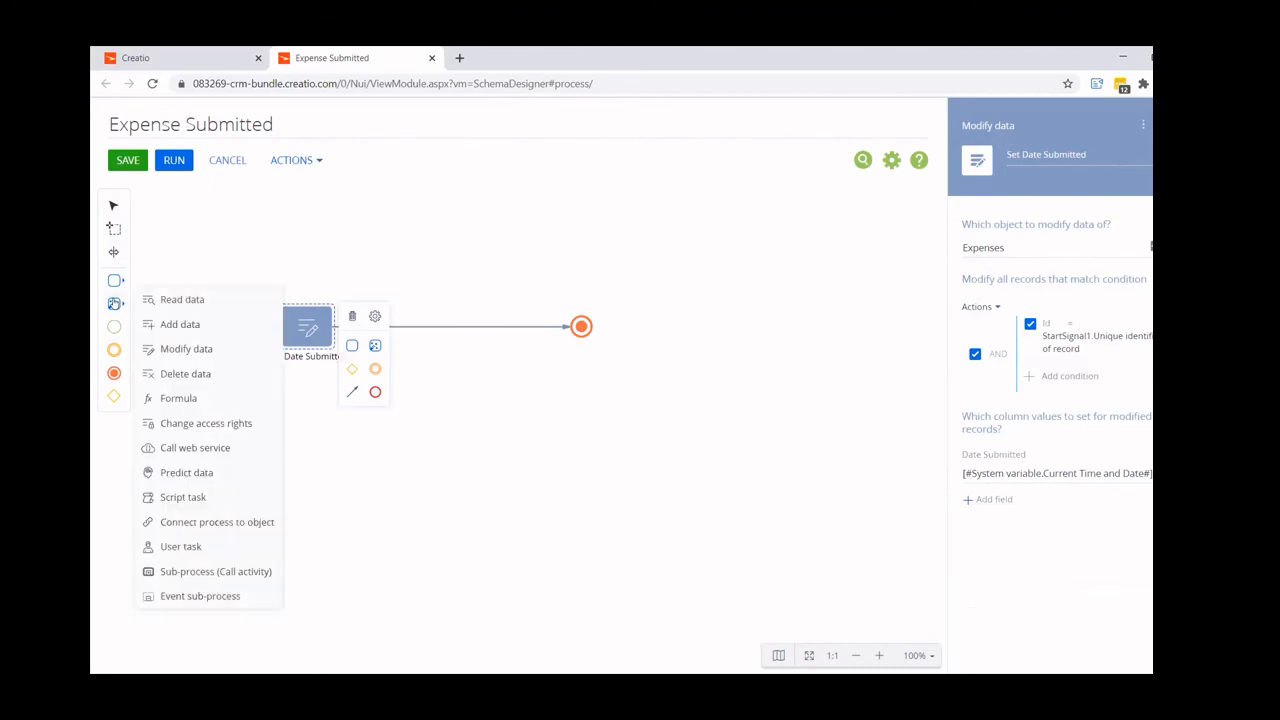
left_click(114, 283)
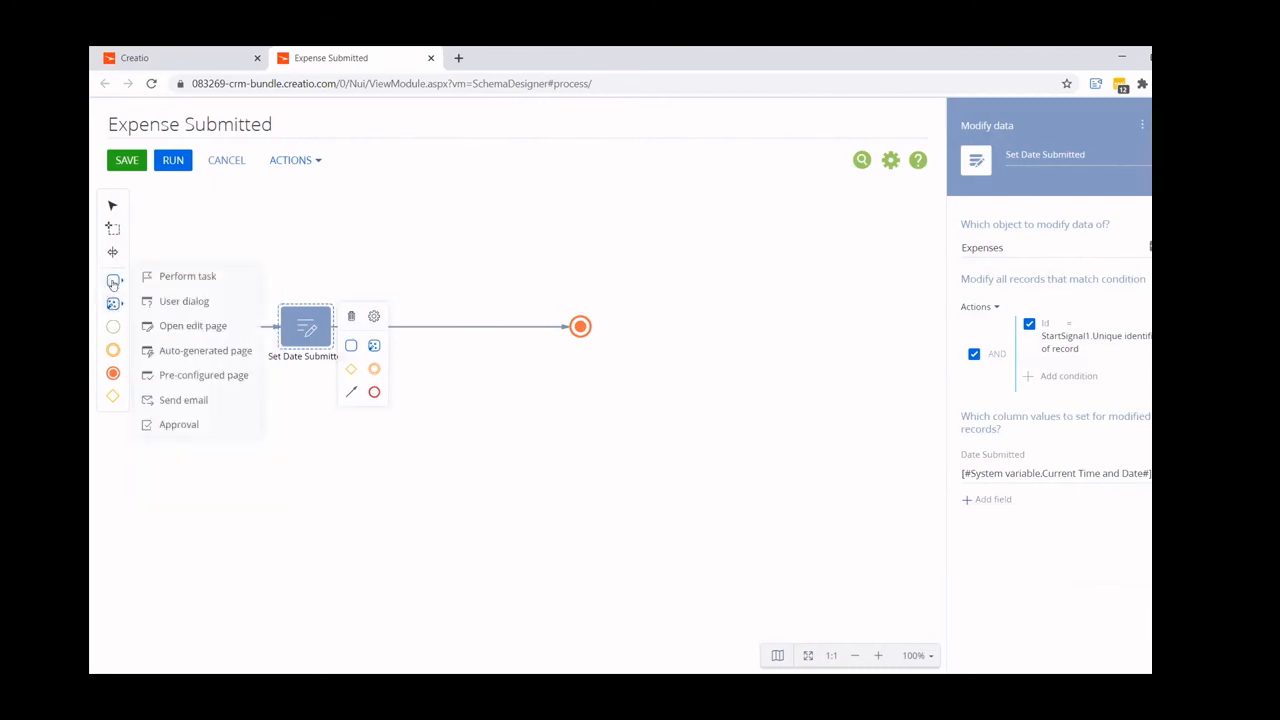
left_click_drag(172, 424, 431, 338)
left_click(429, 331)
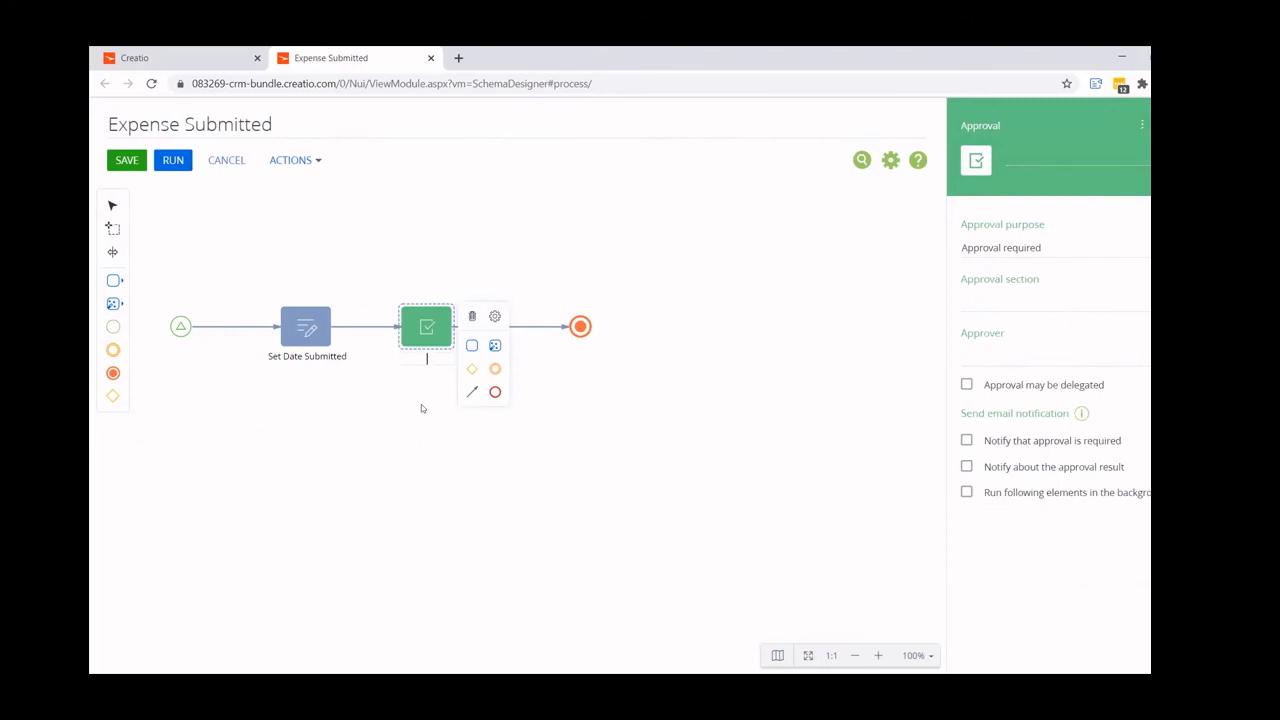
left_click(472, 318)
- Save the Expense Submitted process and close its designer
left_click(134, 167)
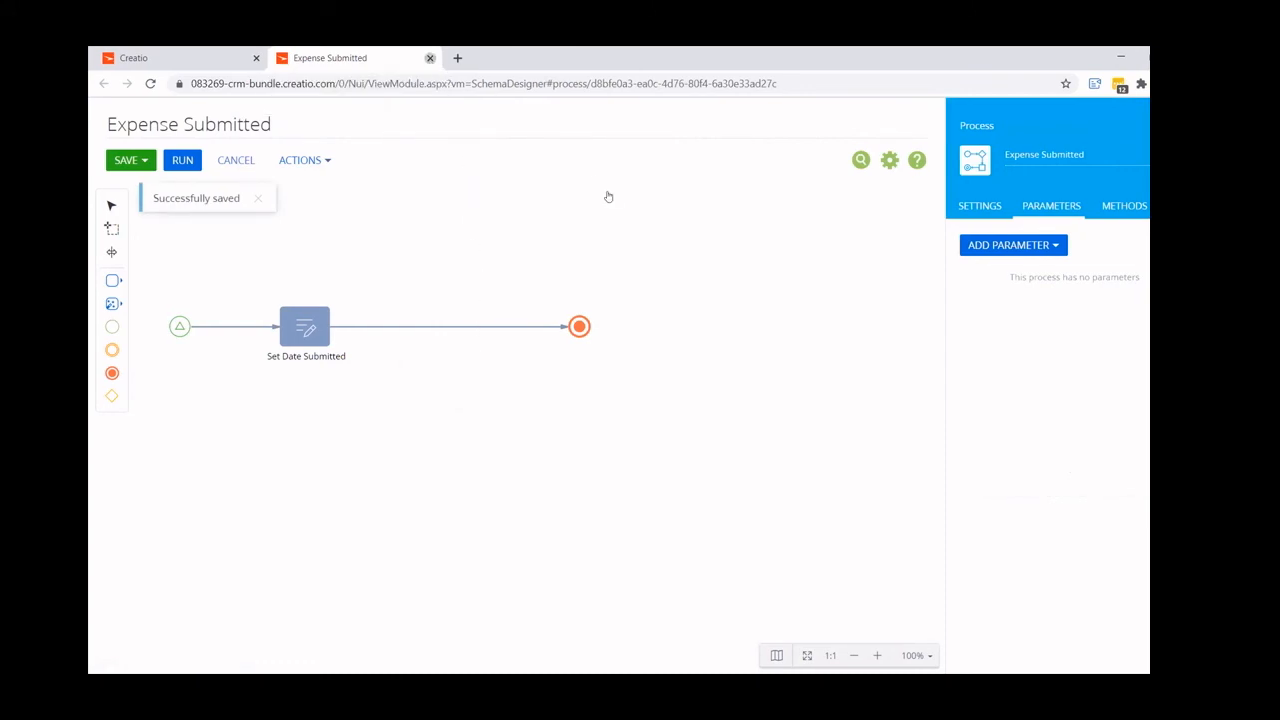
left_click(430, 58)
- Filter the process library by titles containing "exp" and make a copy of the Expense Submitted process
left_click(650, 187)
left_click(660, 211)
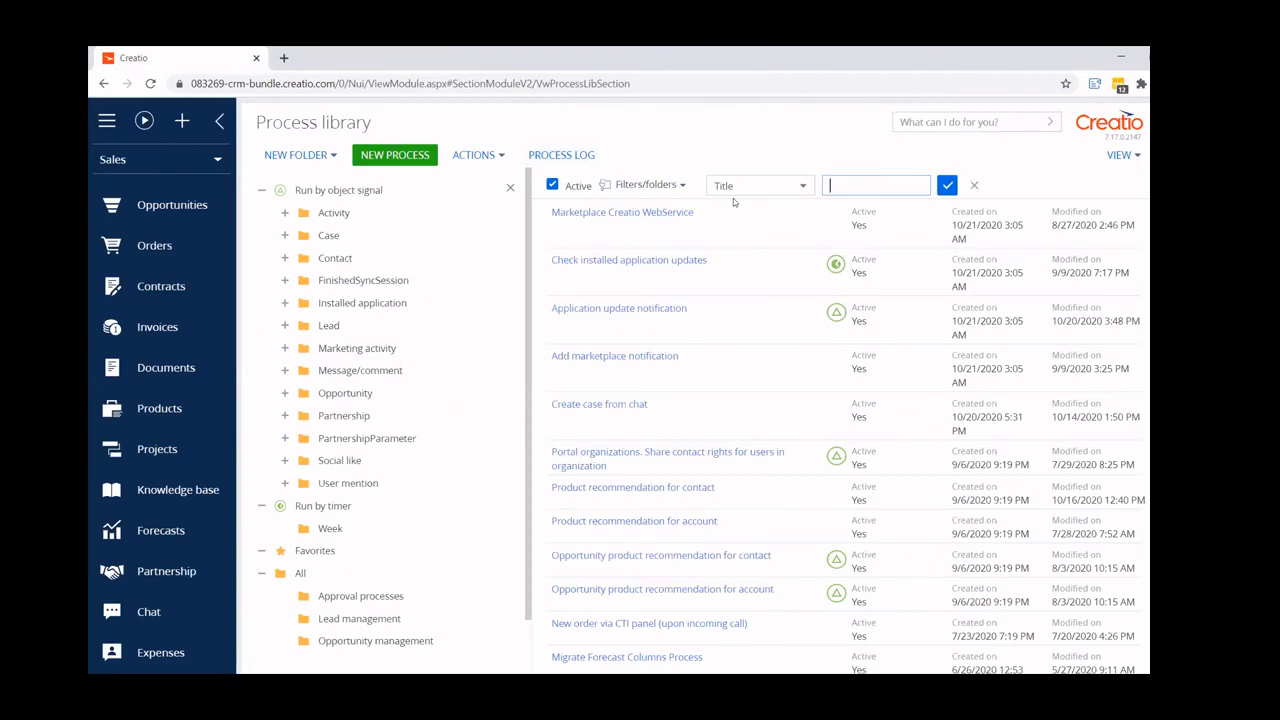
type("exp")
key("Return")
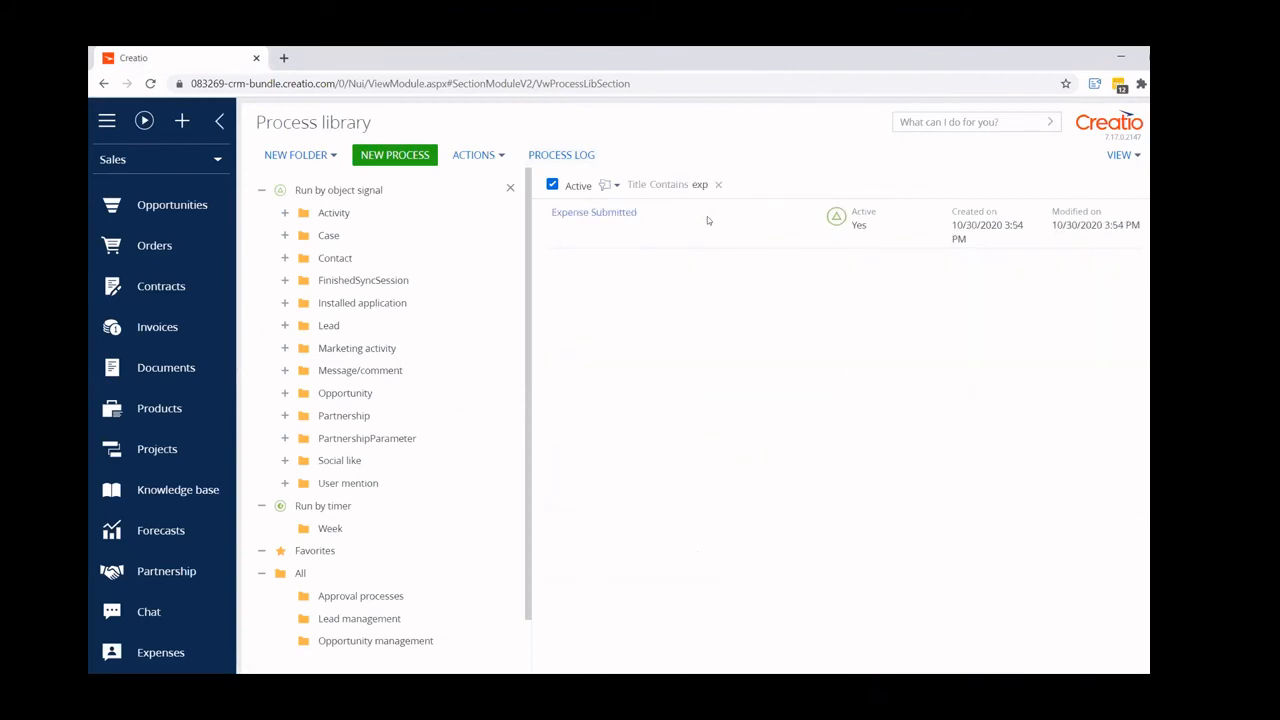
left_click(707, 220)
left_click(704, 265)
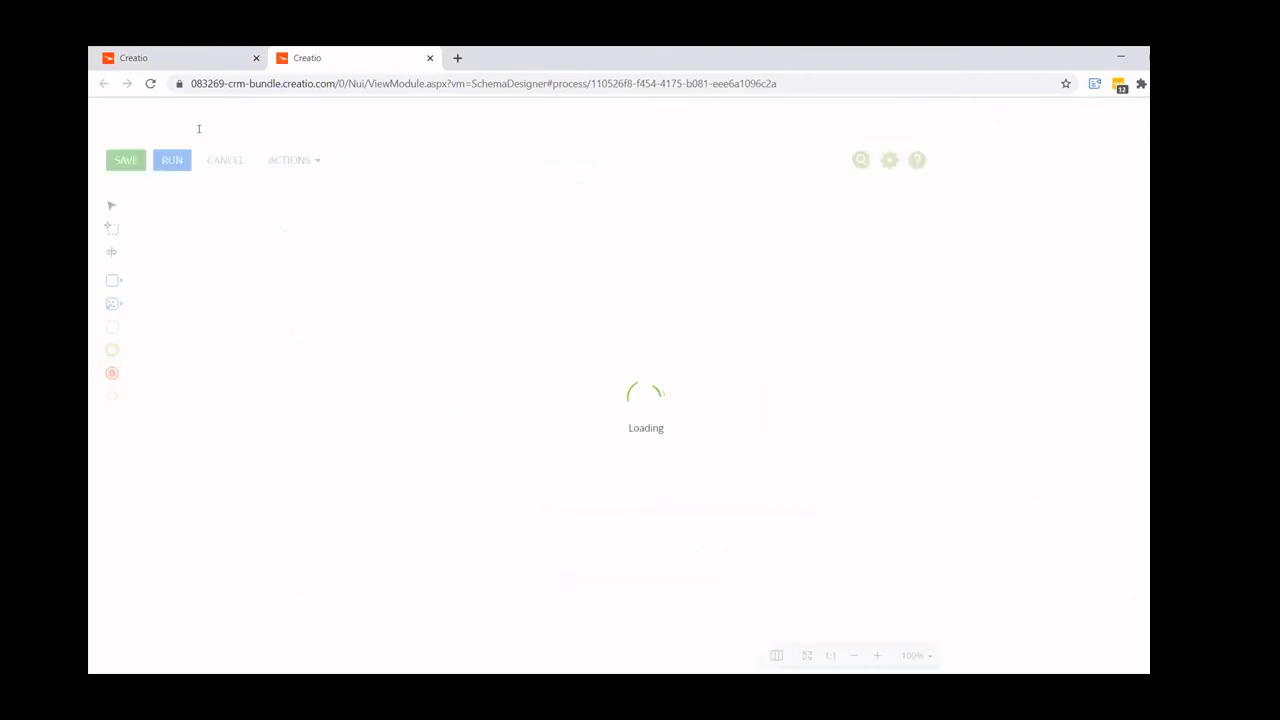
- Rename the copied process as Expense Approved
left_click_drag(183, 124, 509, 131)
type("Appvoed")
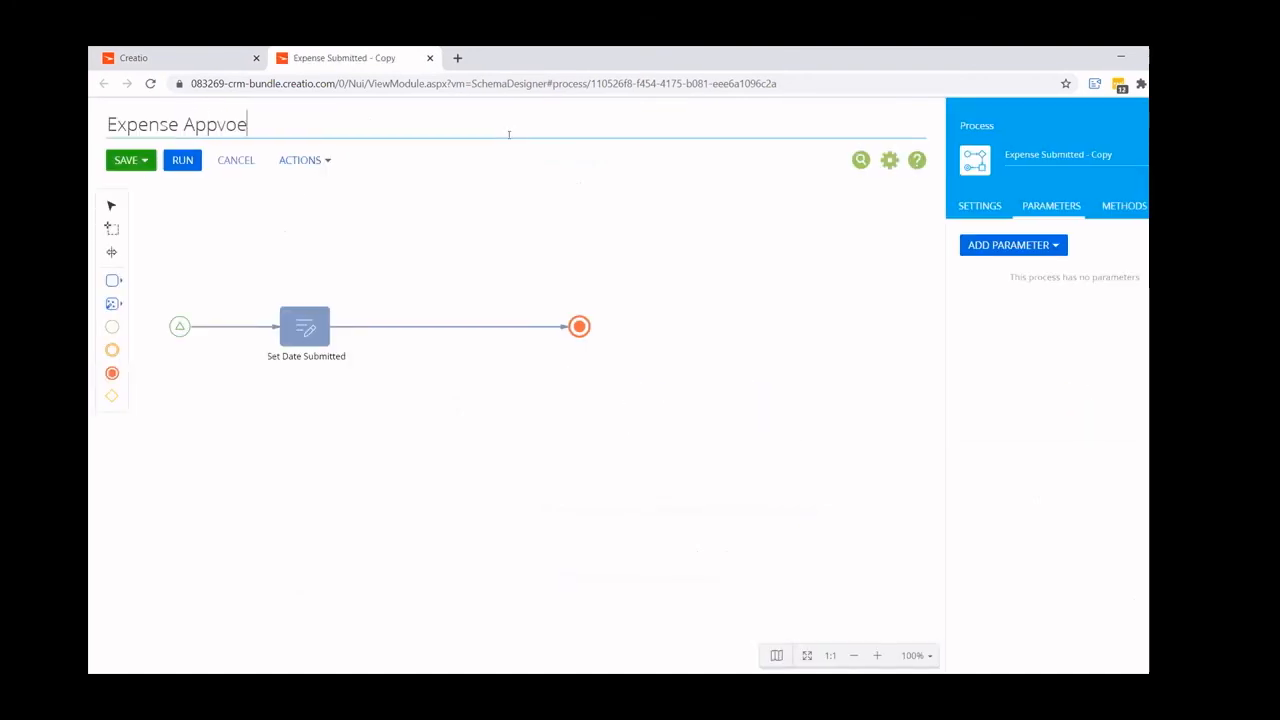
key("Return")
left_click_drag(222, 124, 464, 124)
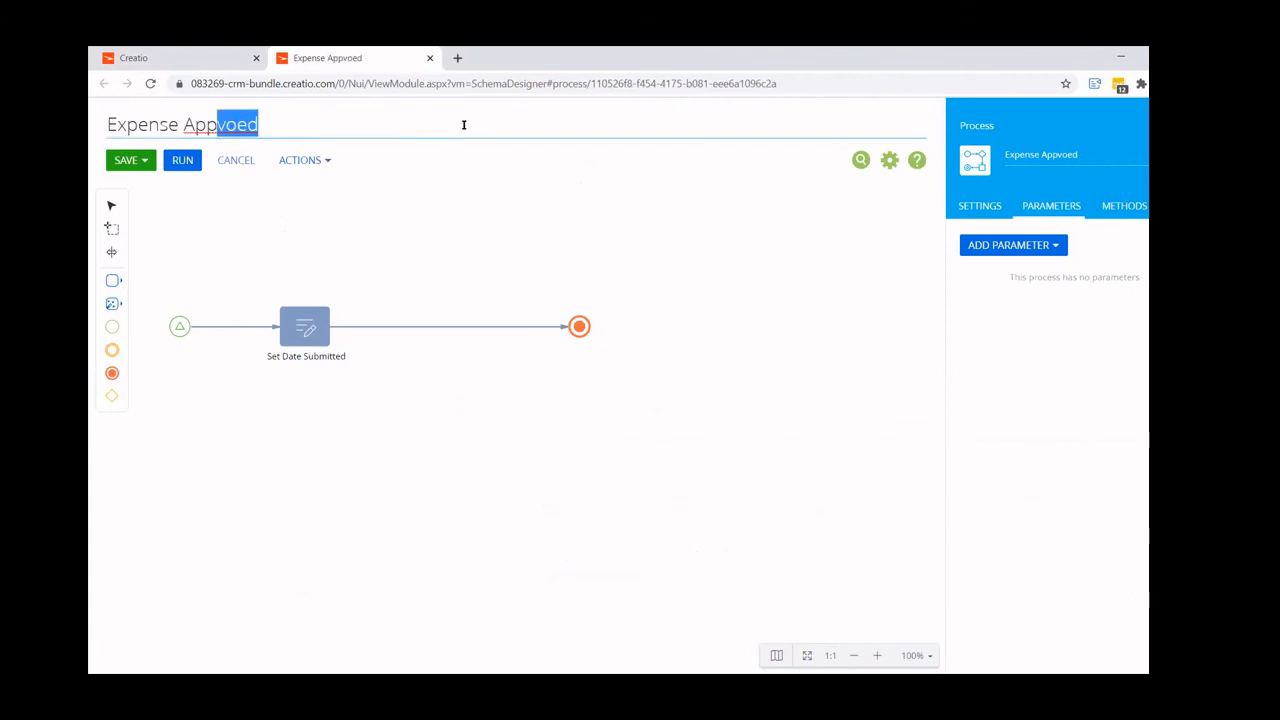
type("roved")
key("Return")
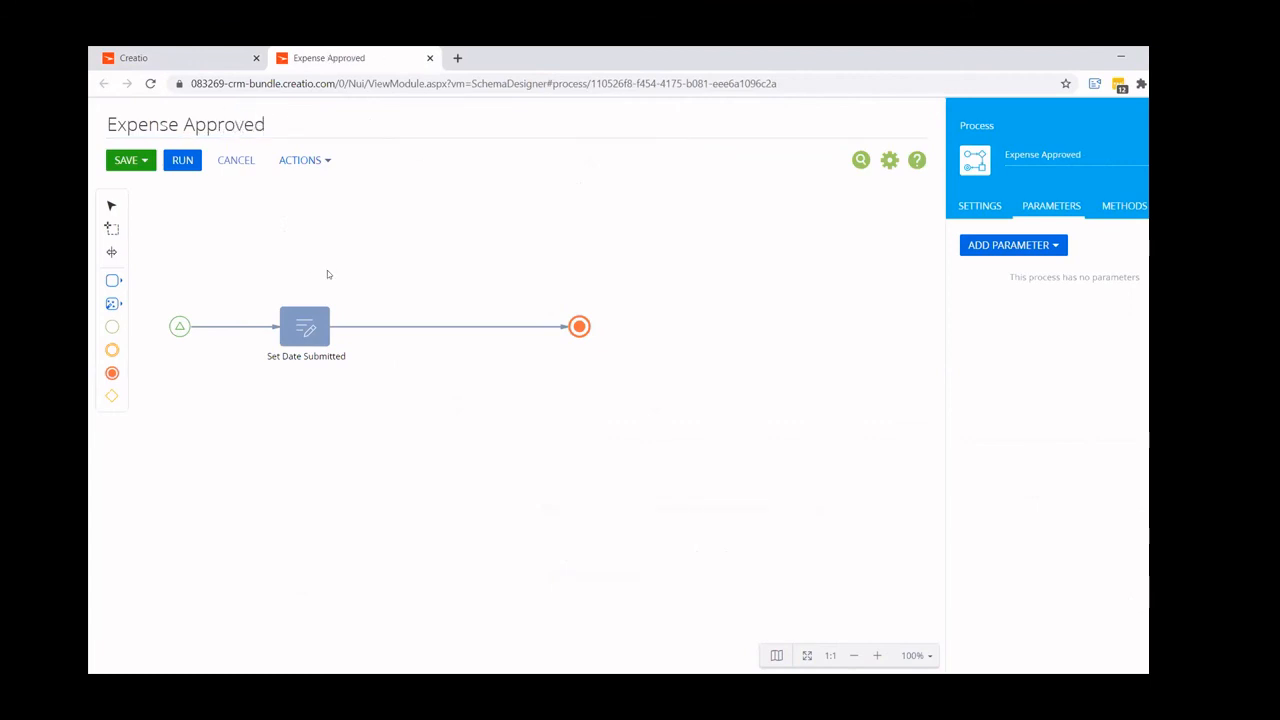
- Change the start signal's Status filter condition to Approved
left_click(179, 326)
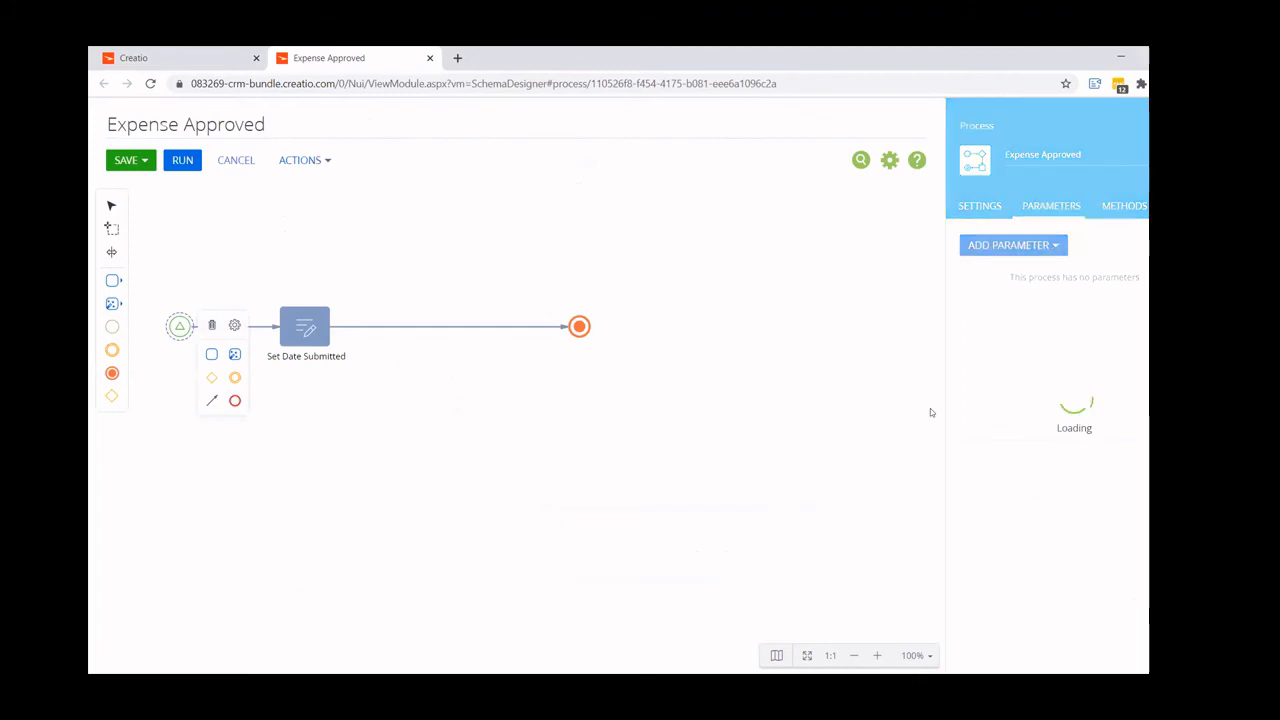
left_click(1142, 518)
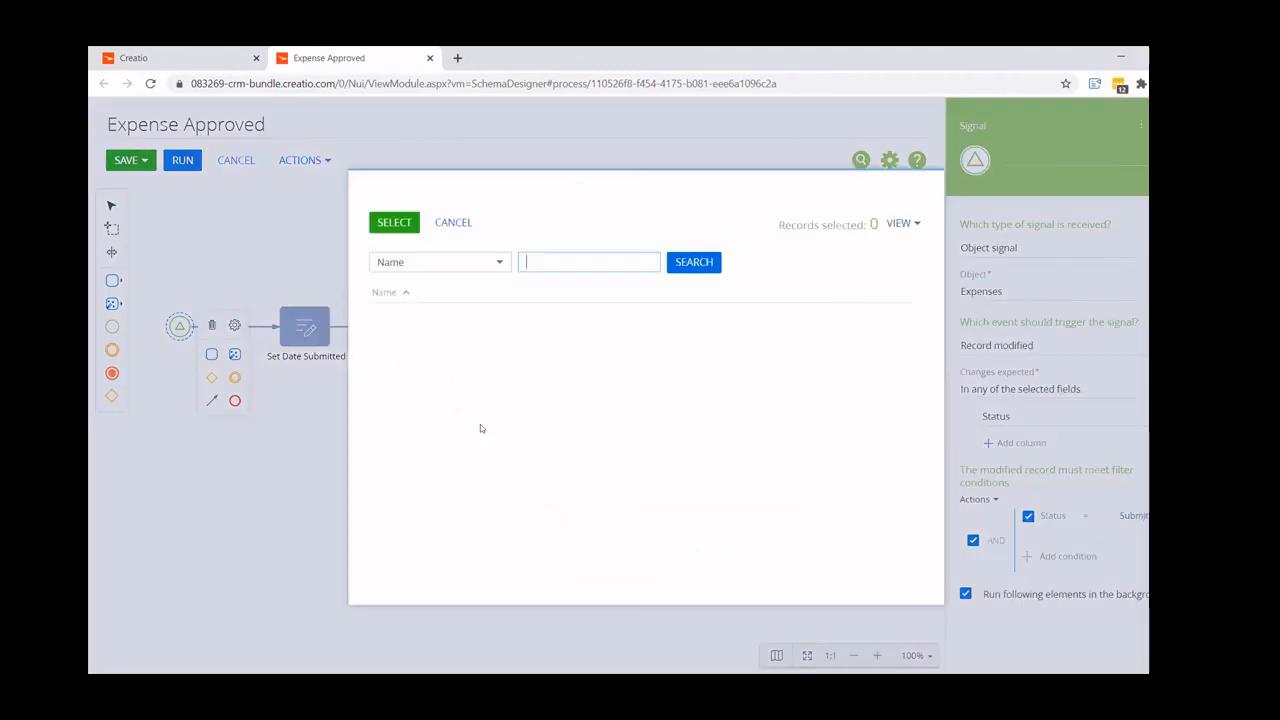
left_click(379, 354)
left_click(379, 332)
left_click(394, 234)
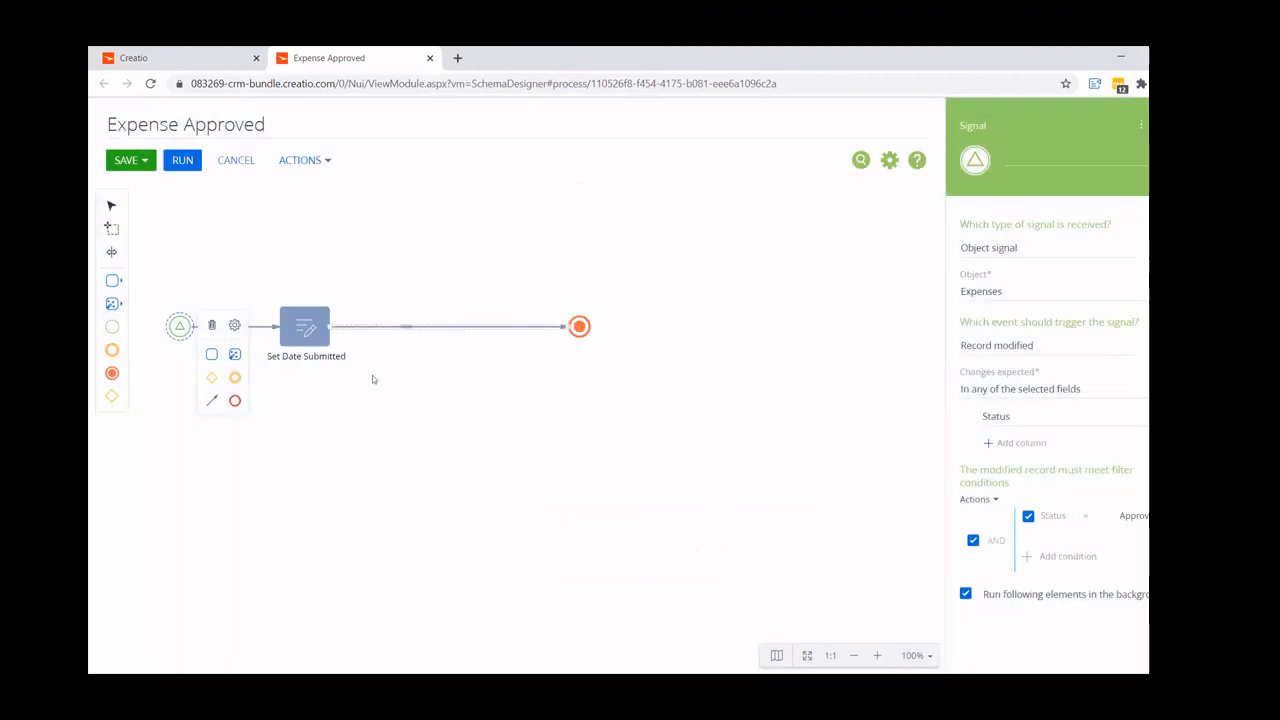
- Rename the Modify data element as Set Date Approved
left_click(305, 326)
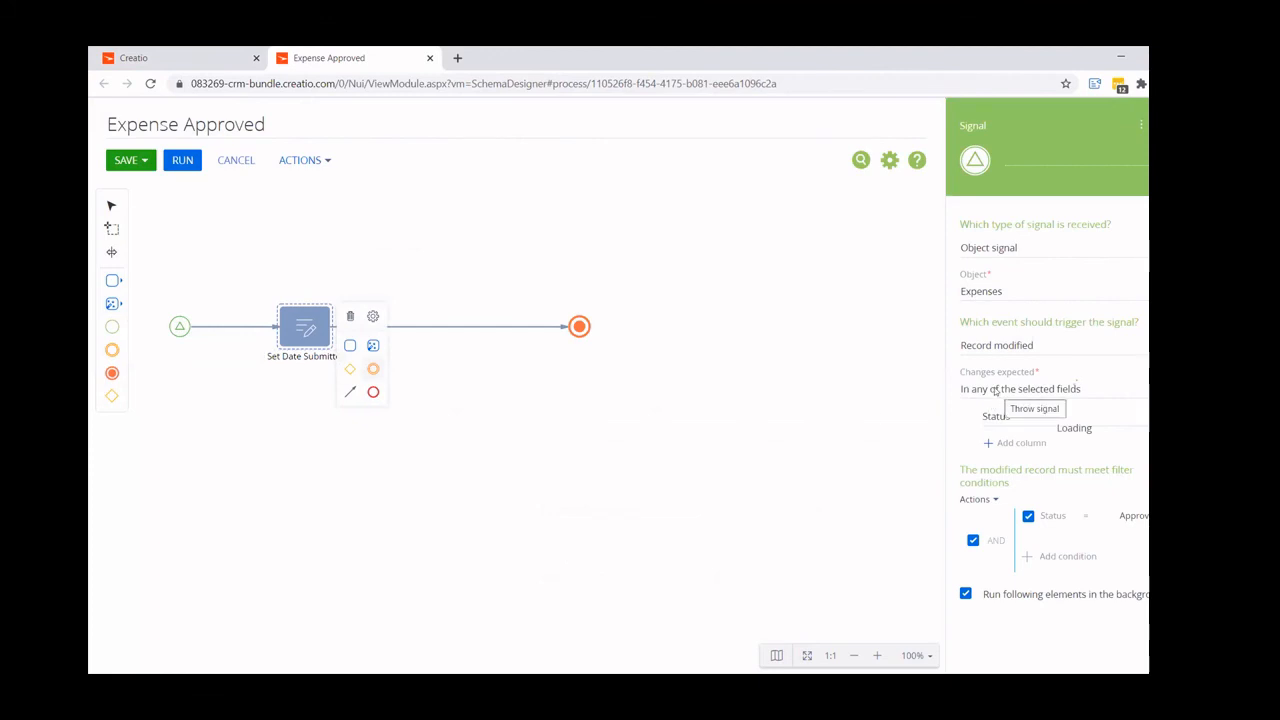
left_click_drag(1041, 154, 1084, 155)
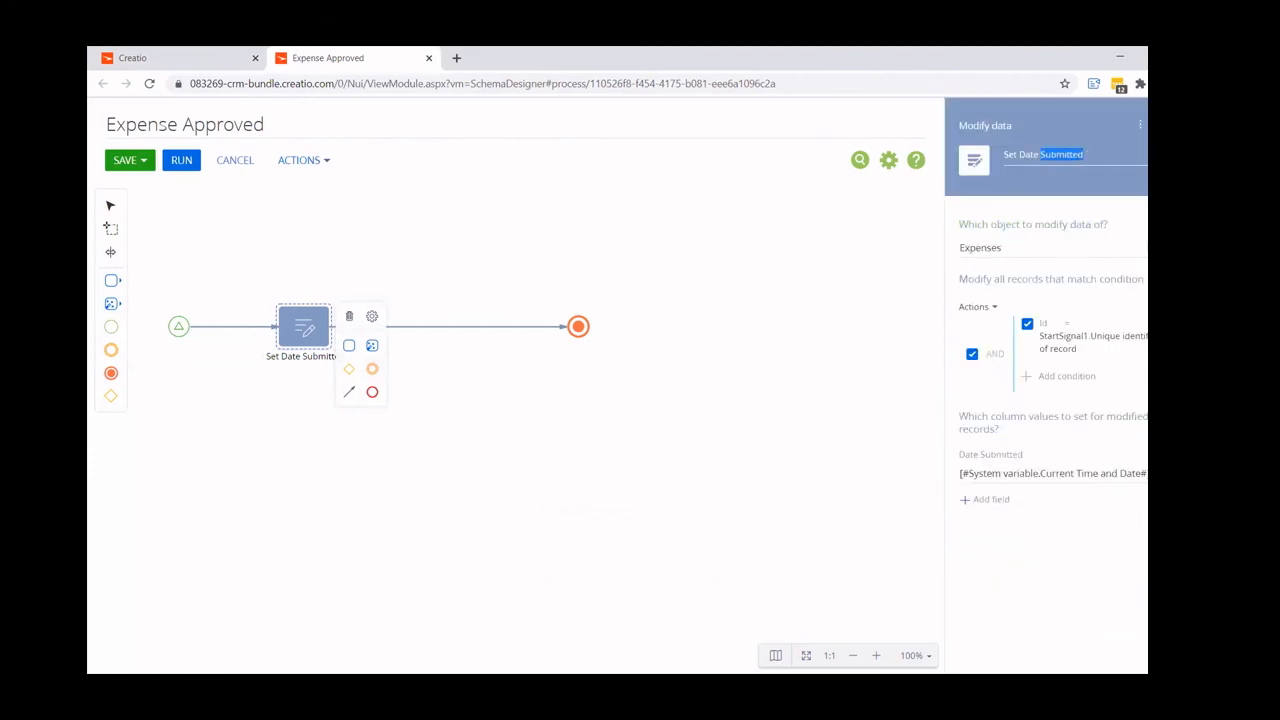
type("Approved")
- Replace the Date Submitted column in the Modify data element with Date Approved, set to the current date and time
left_click(1141, 474)
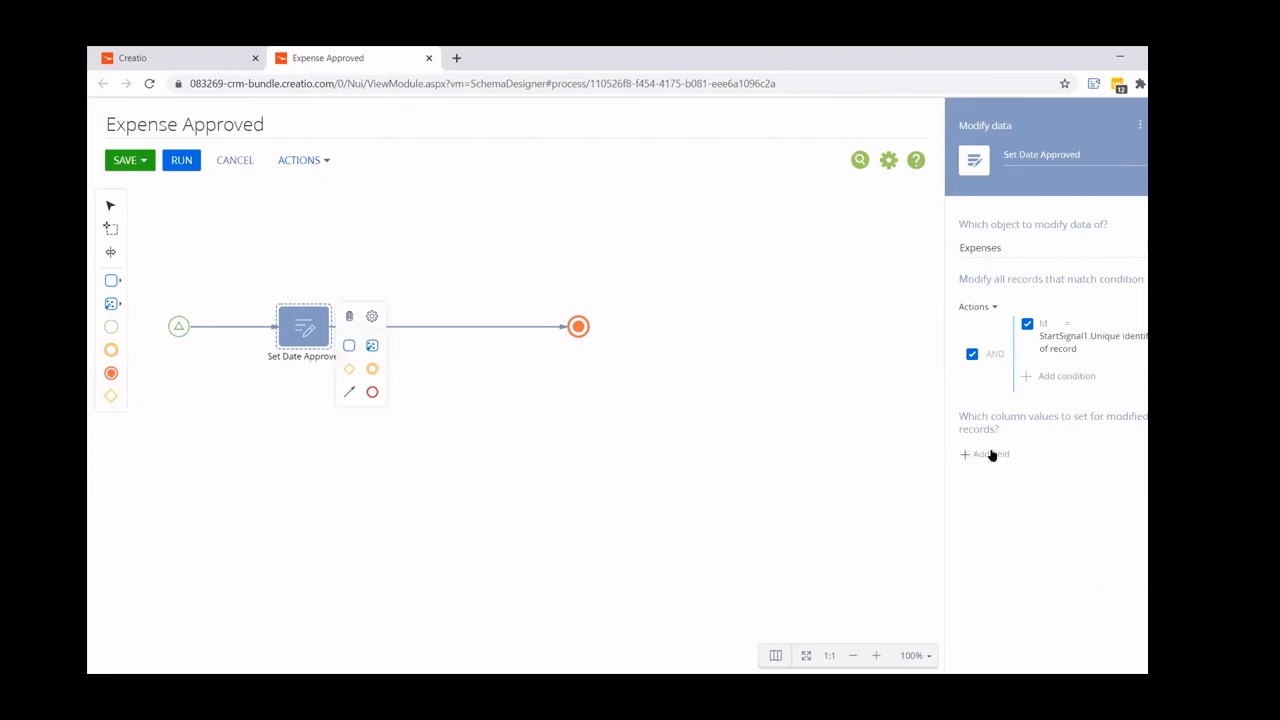
left_click(990, 453)
left_click(377, 425)
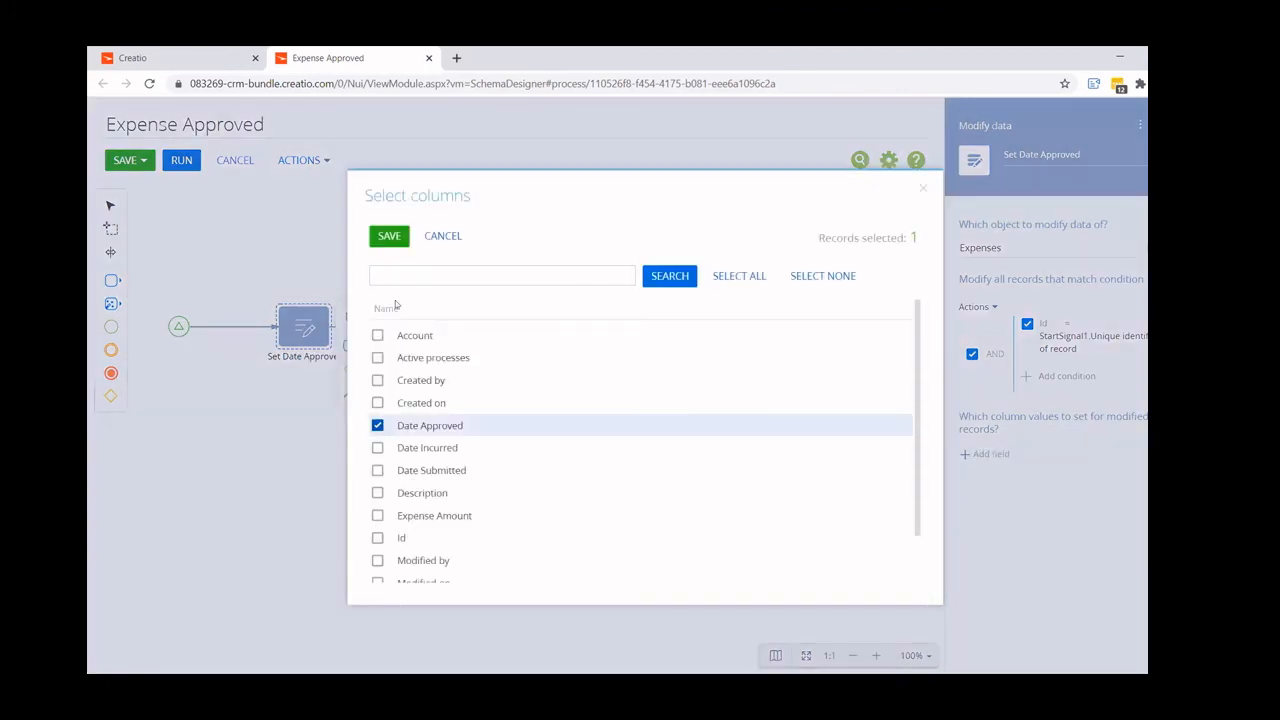
left_click(389, 235)
left_click(1140, 474)
mouse_move(1112, 526)
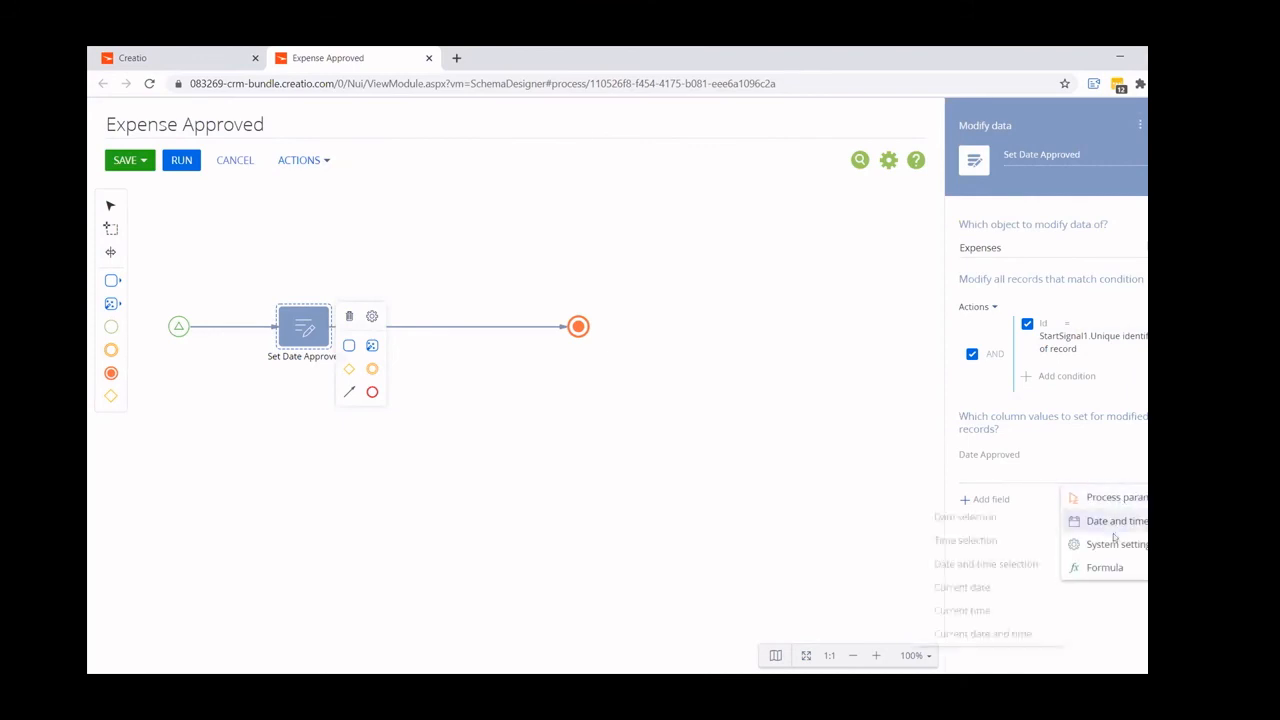
left_click(971, 635)
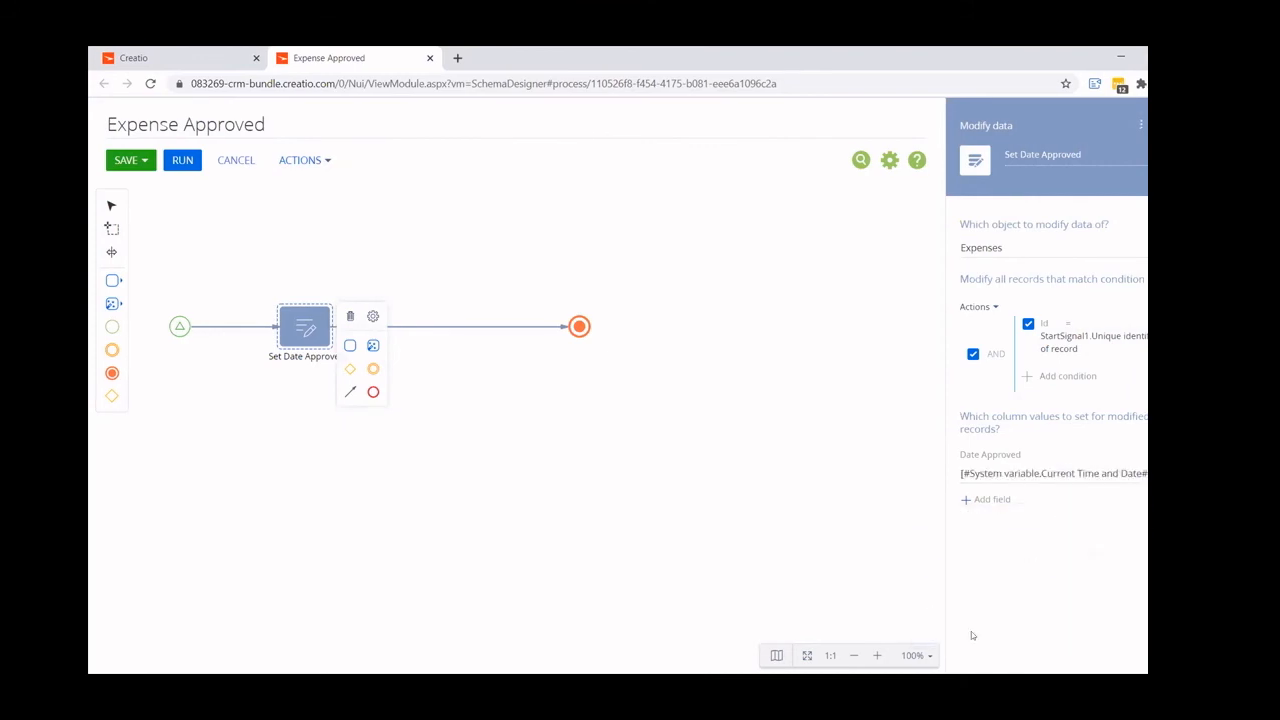
- Save the Expense Approved process, close its designer and reload the process library page
left_click(125, 160)
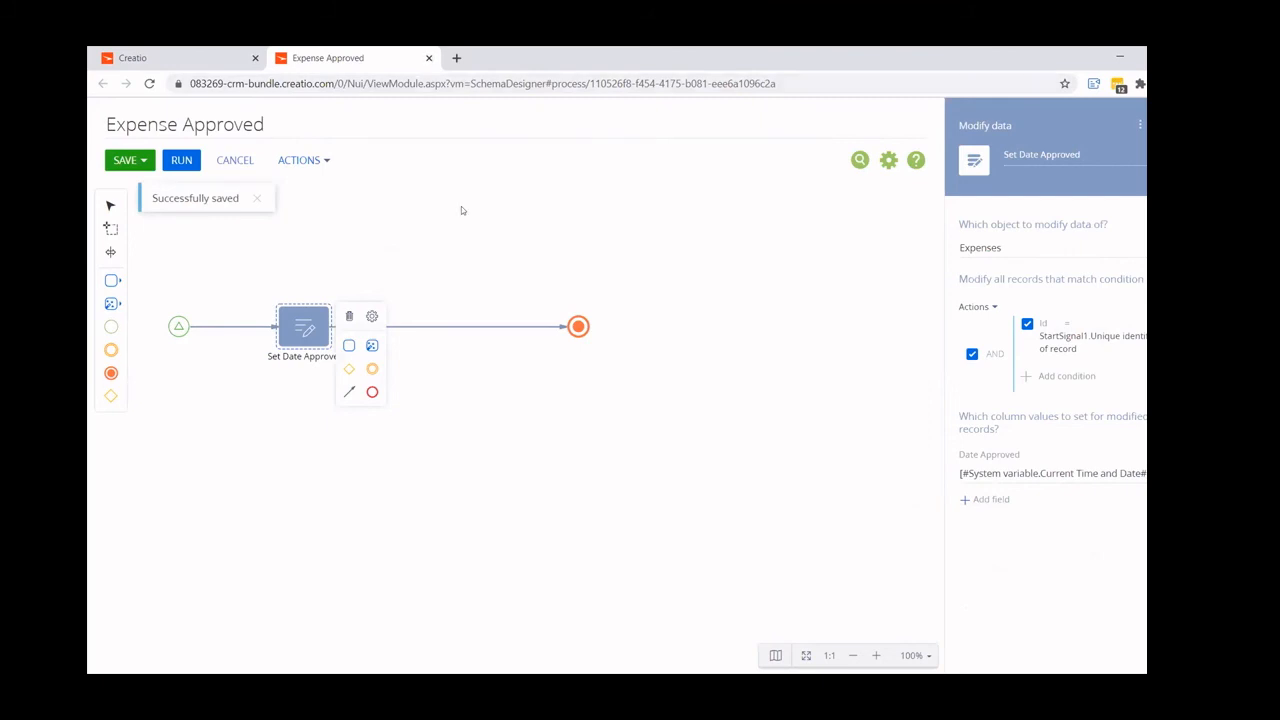
left_click(429, 58)
key("F5")
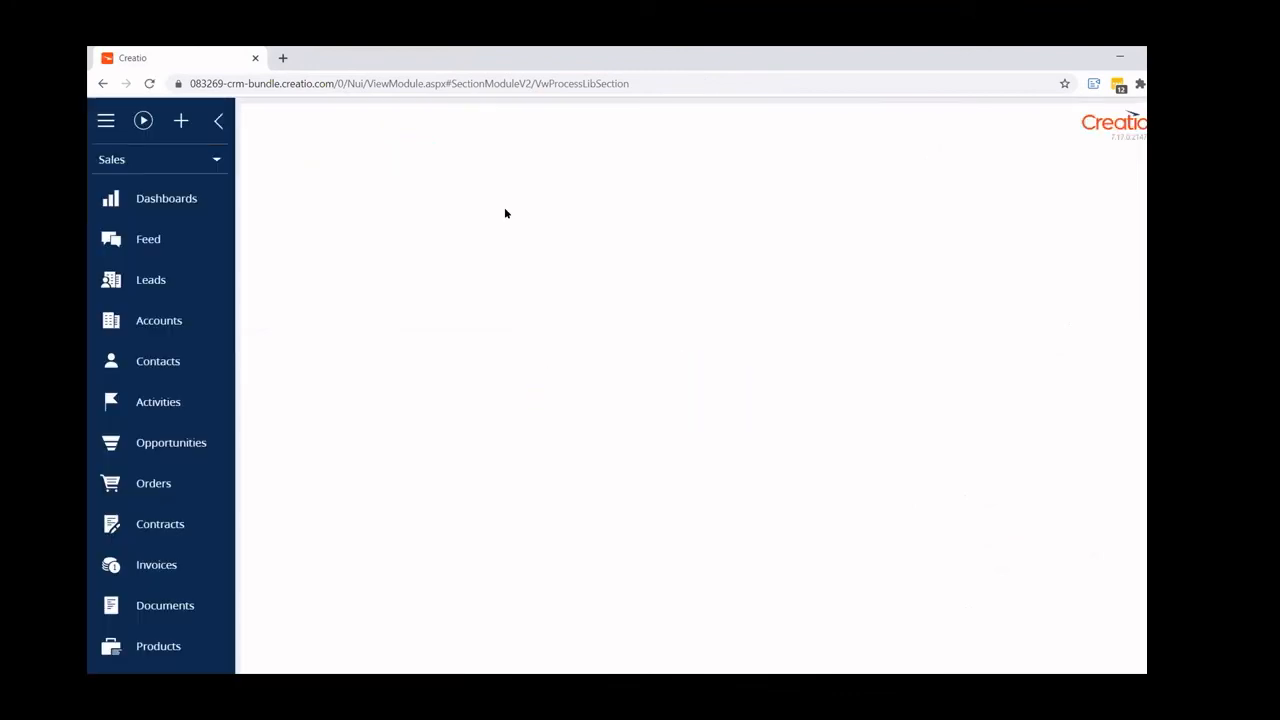
- Create a new record in the Expenses section and name it alsdfjks;ljdf
scroll(158, 650, "down", 3)
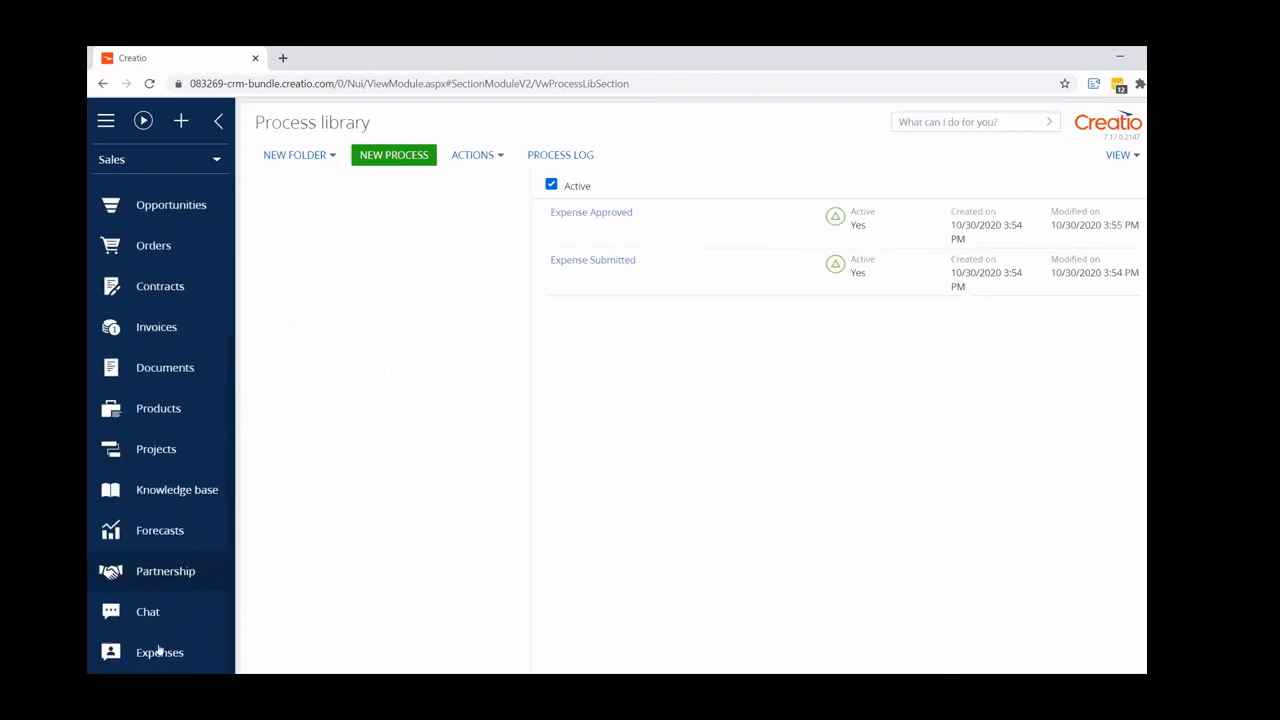
left_click(158, 652)
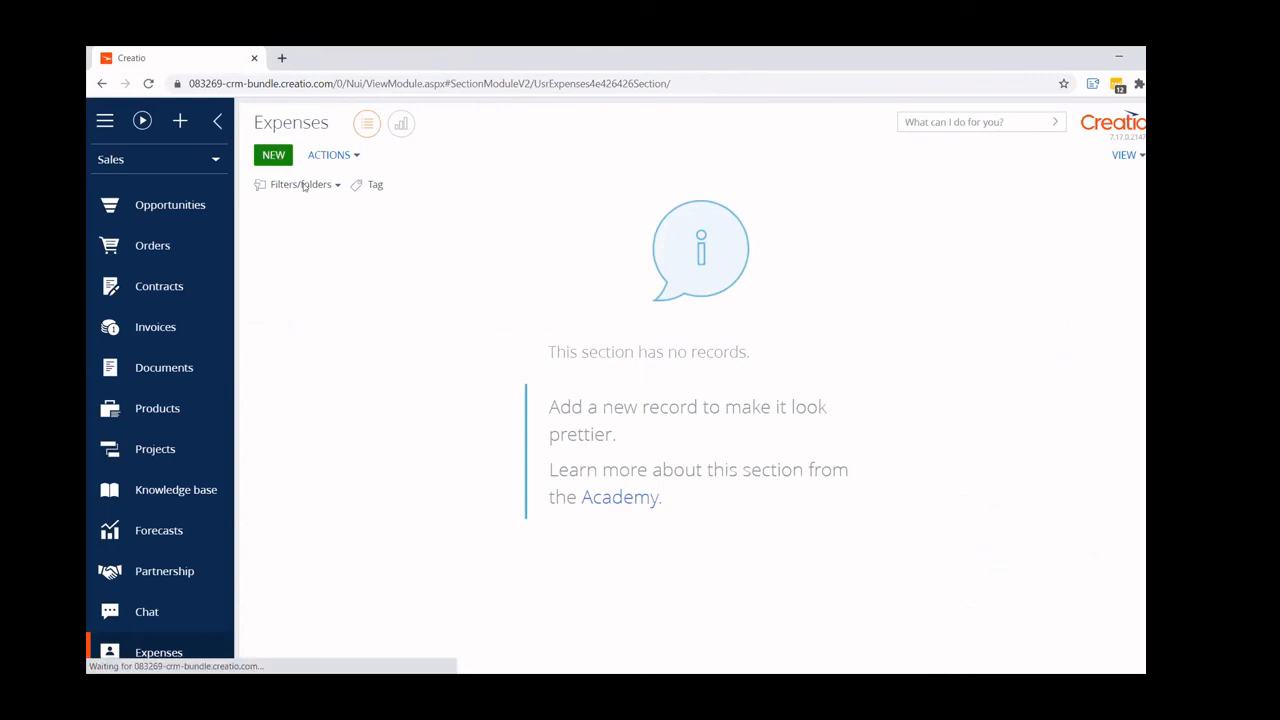
left_click(274, 157)
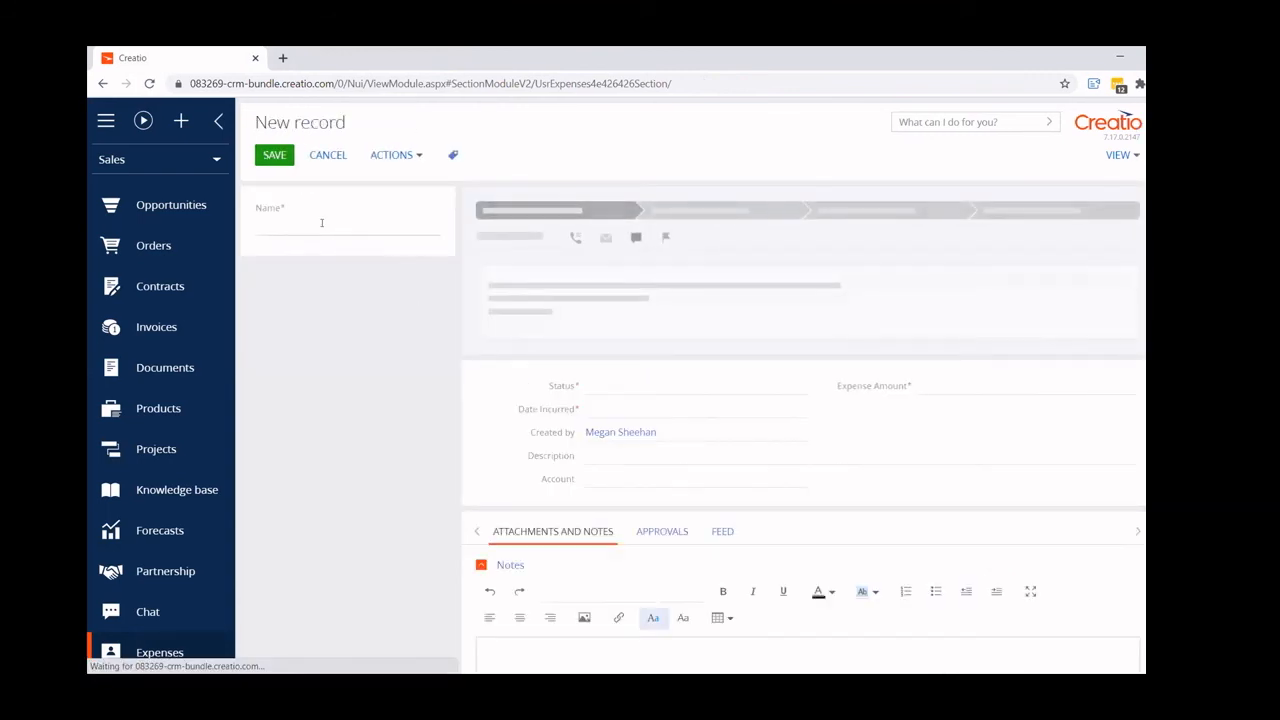
left_click(321, 223)
type("alsdfjks;ldf")
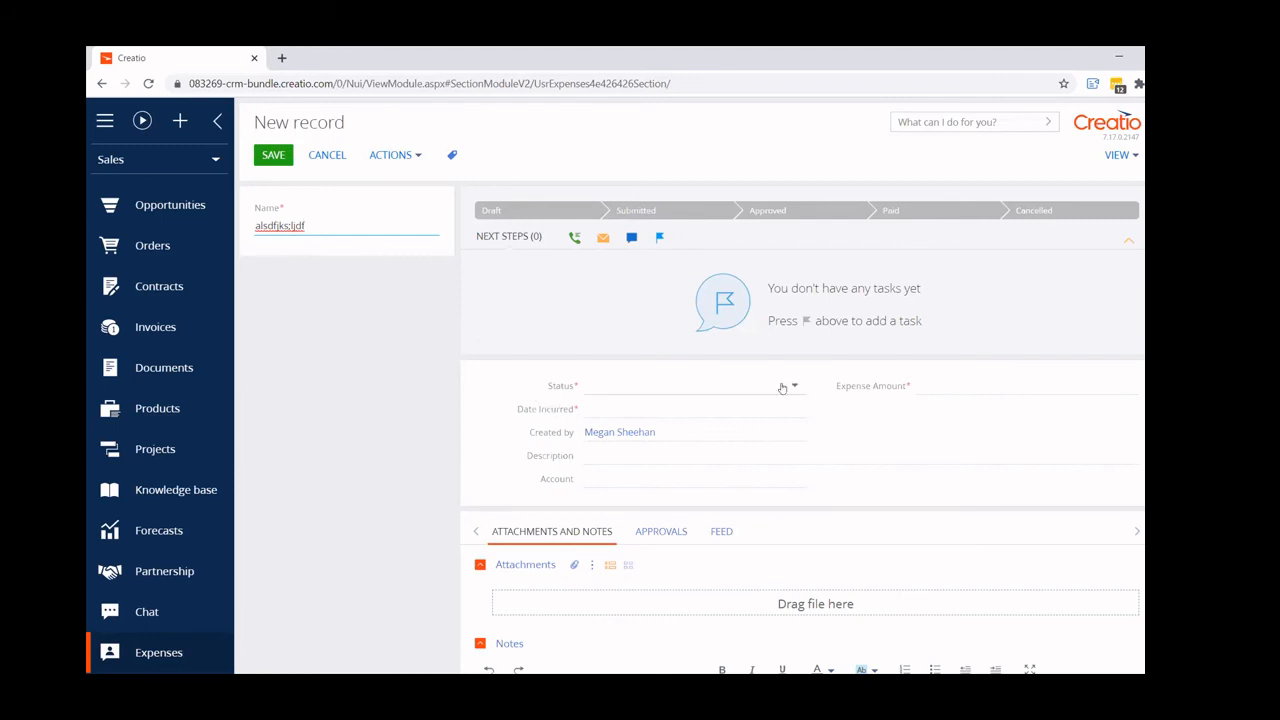
- Set the new expense's status to Draft and try to save the record
left_click(597, 385)
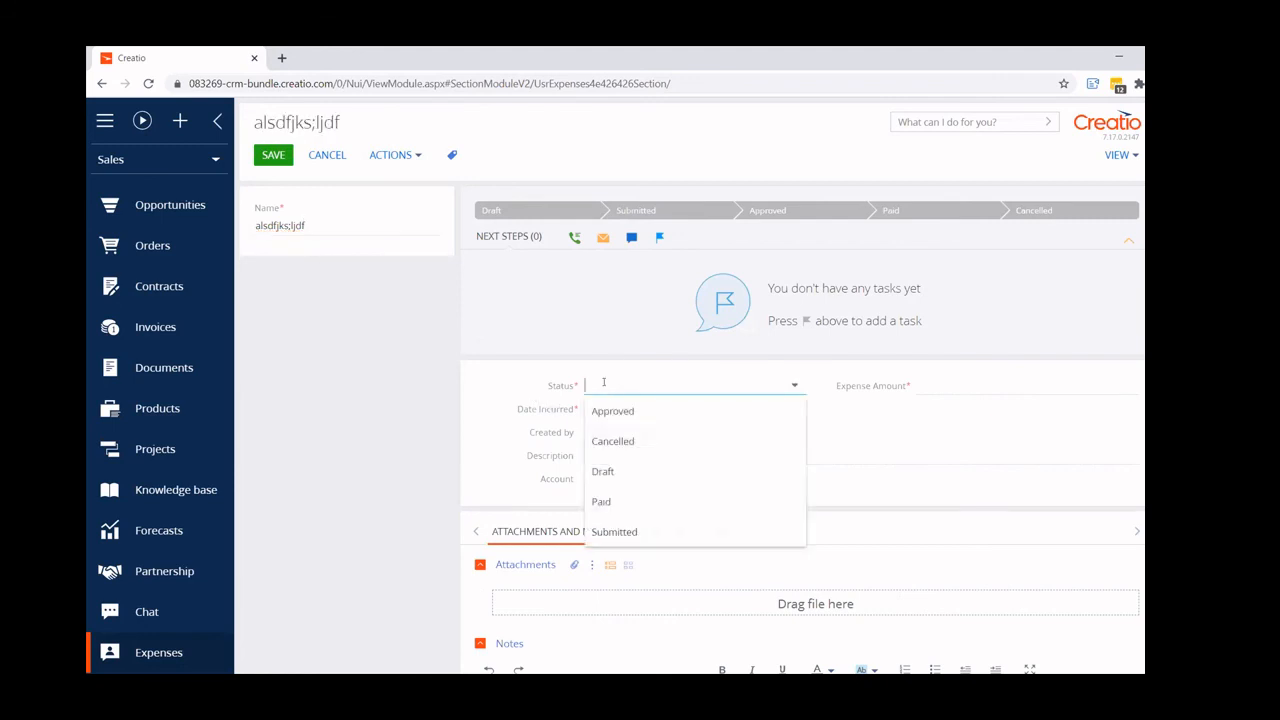
left_click(612, 472)
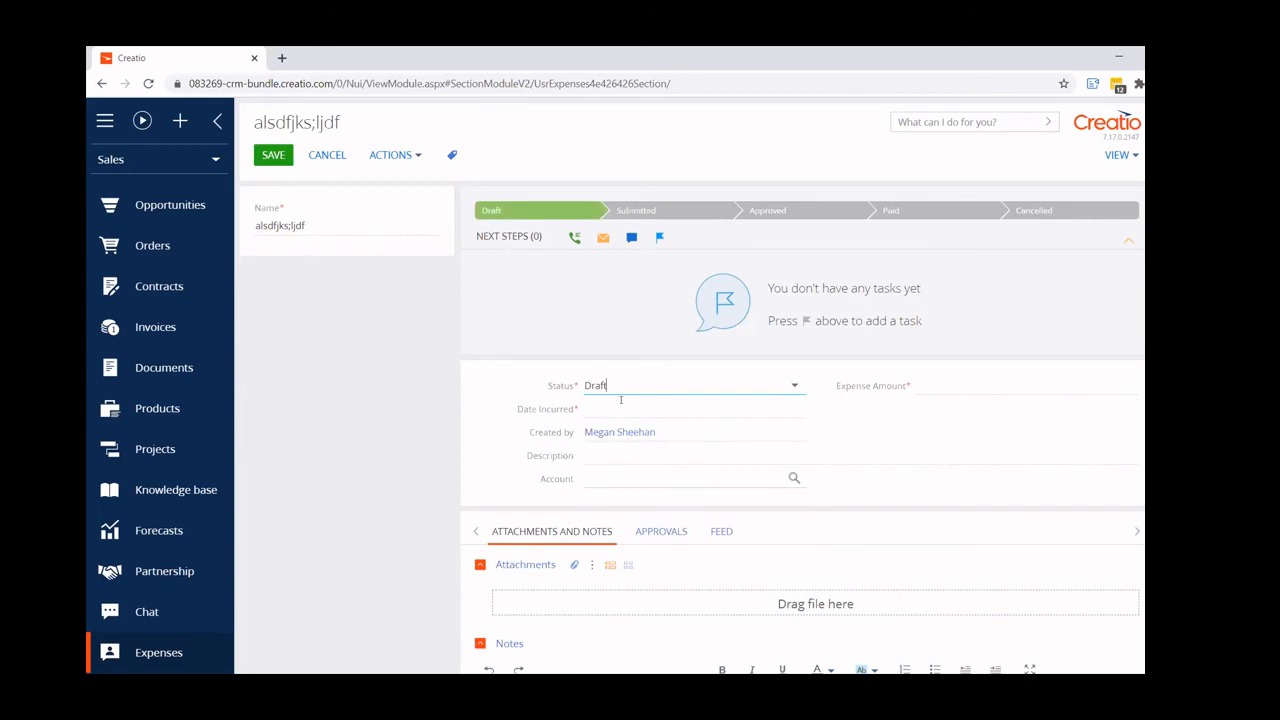
left_click(265, 158)
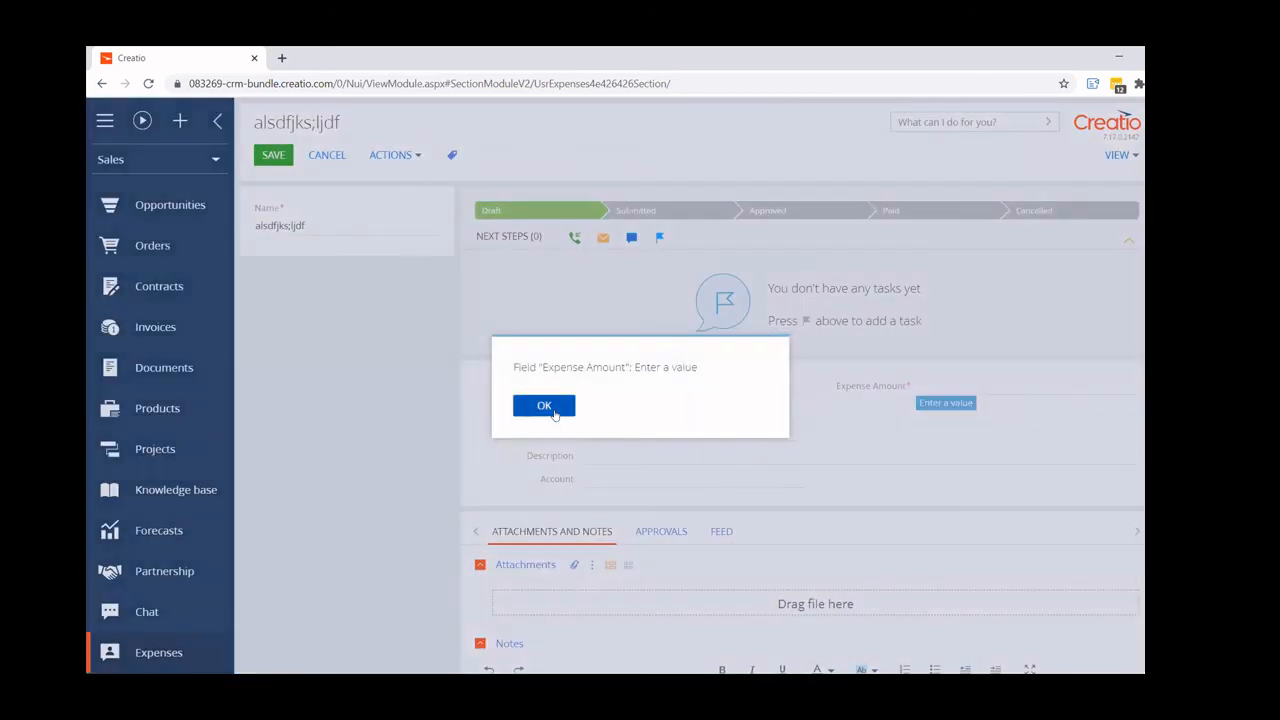
left_click(544, 406)
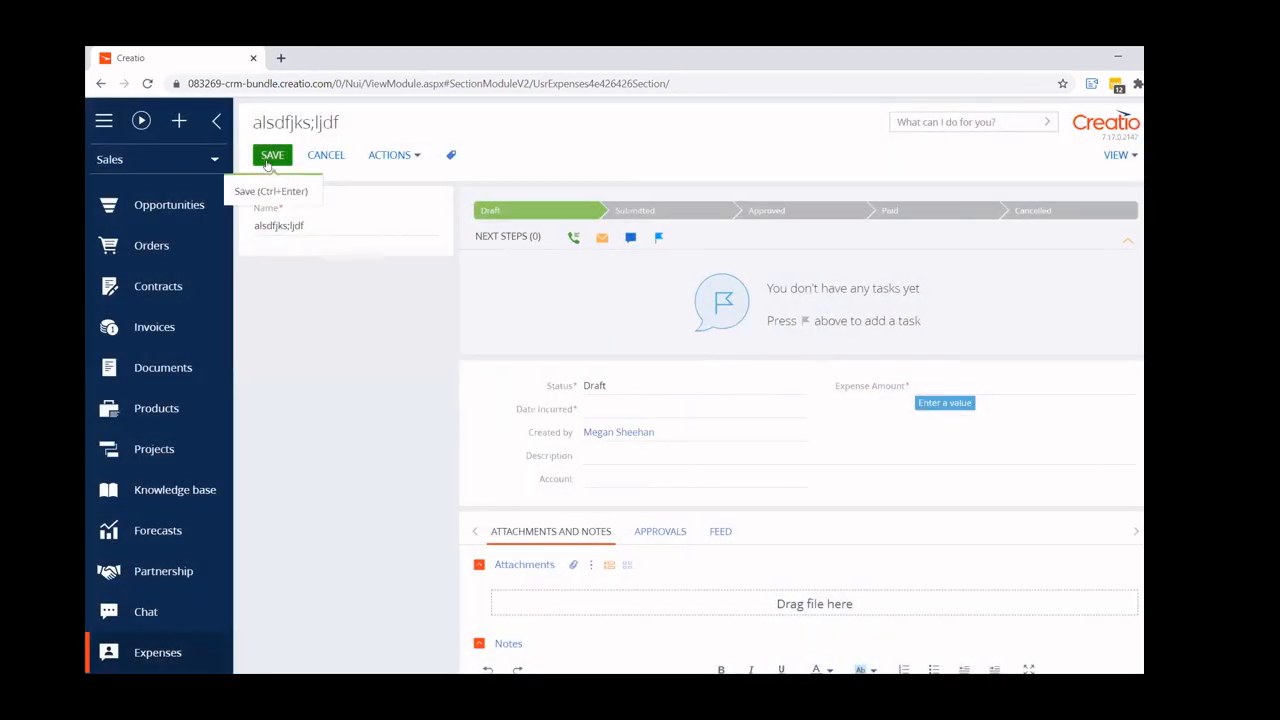
left_click(268, 160)
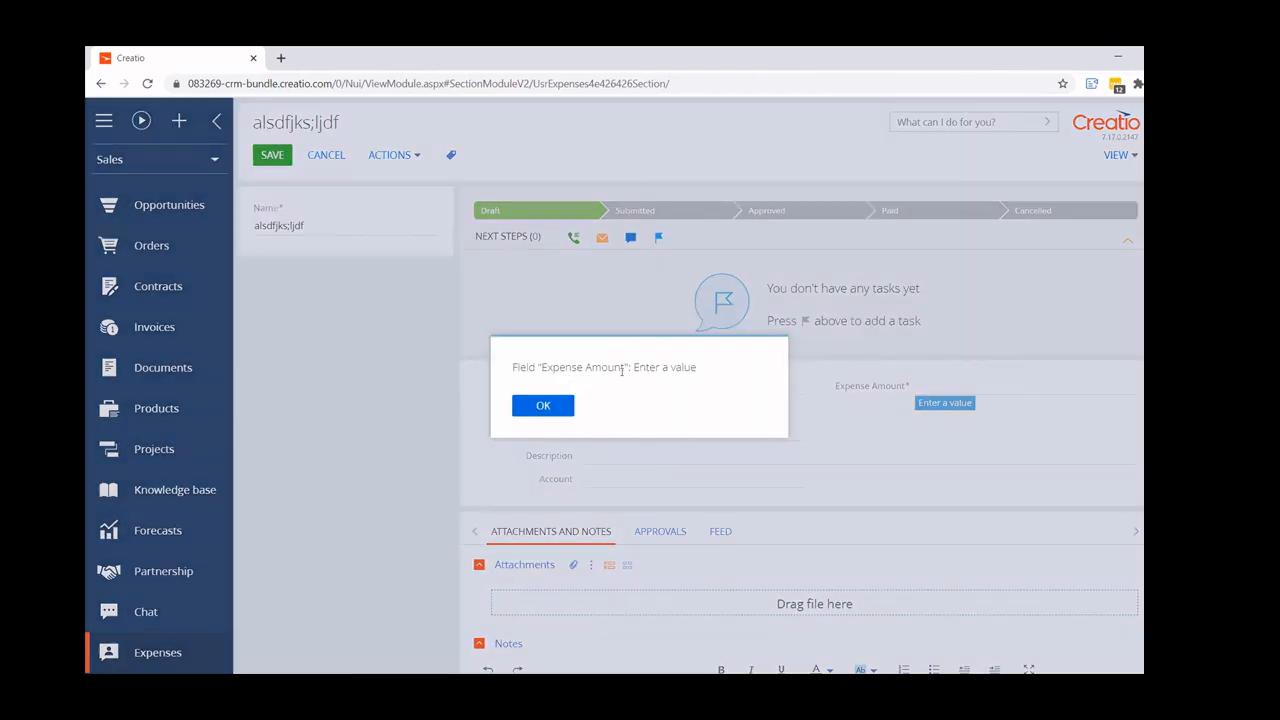
left_click(543, 405)
- Set the Expense Amount to 100 and Date Incurred to 10/28/2020, and save the expense record
left_click(967, 385)
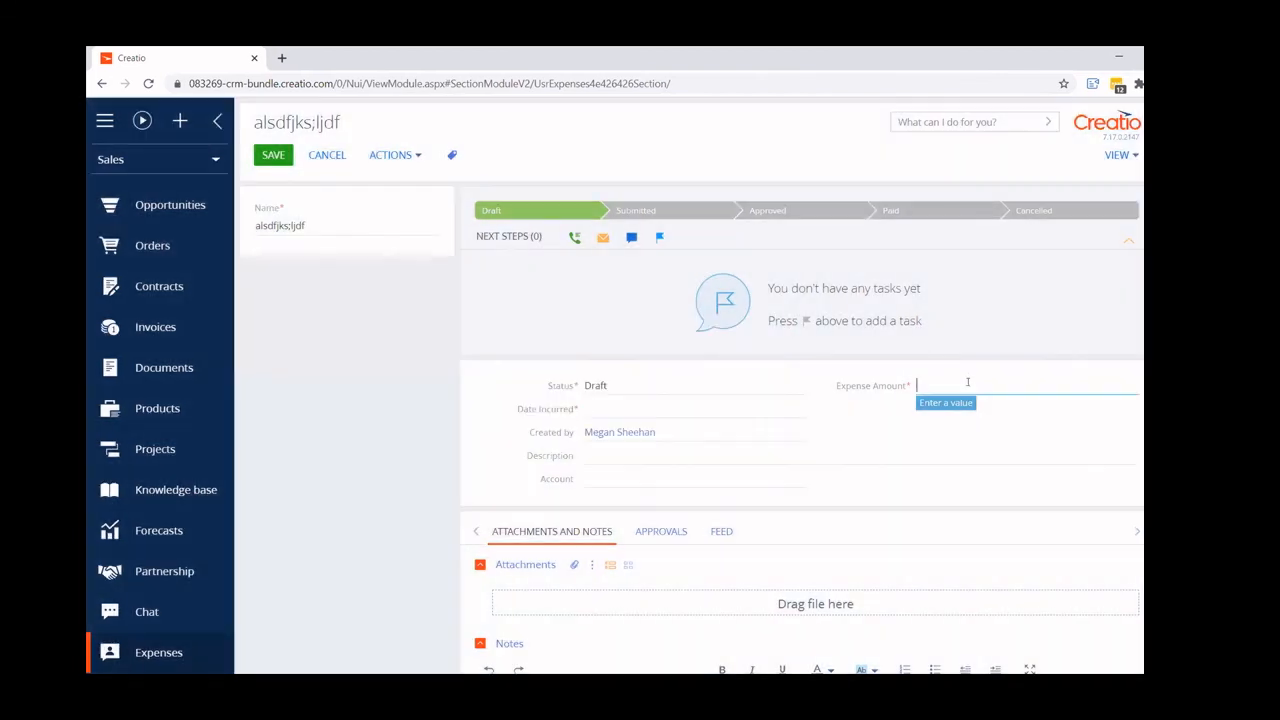
type("100")
left_click(607, 406)
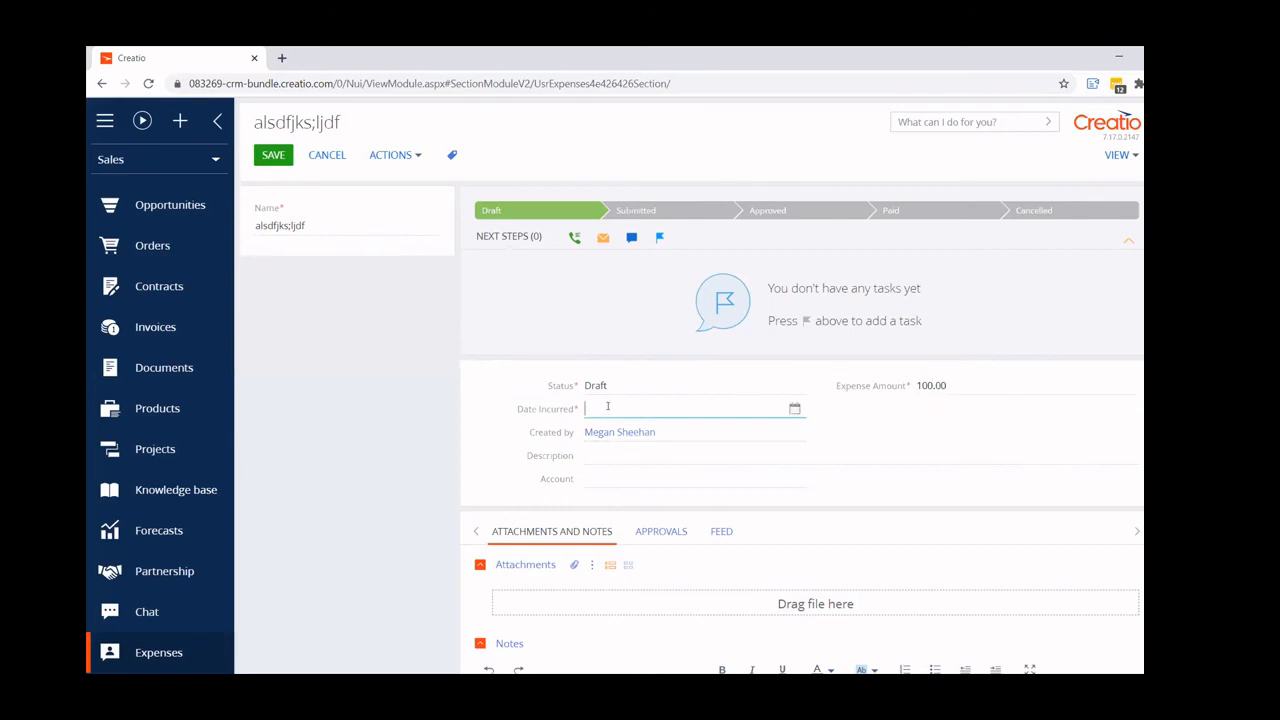
left_click(794, 409)
left_click(670, 597)
left_click(272, 156)
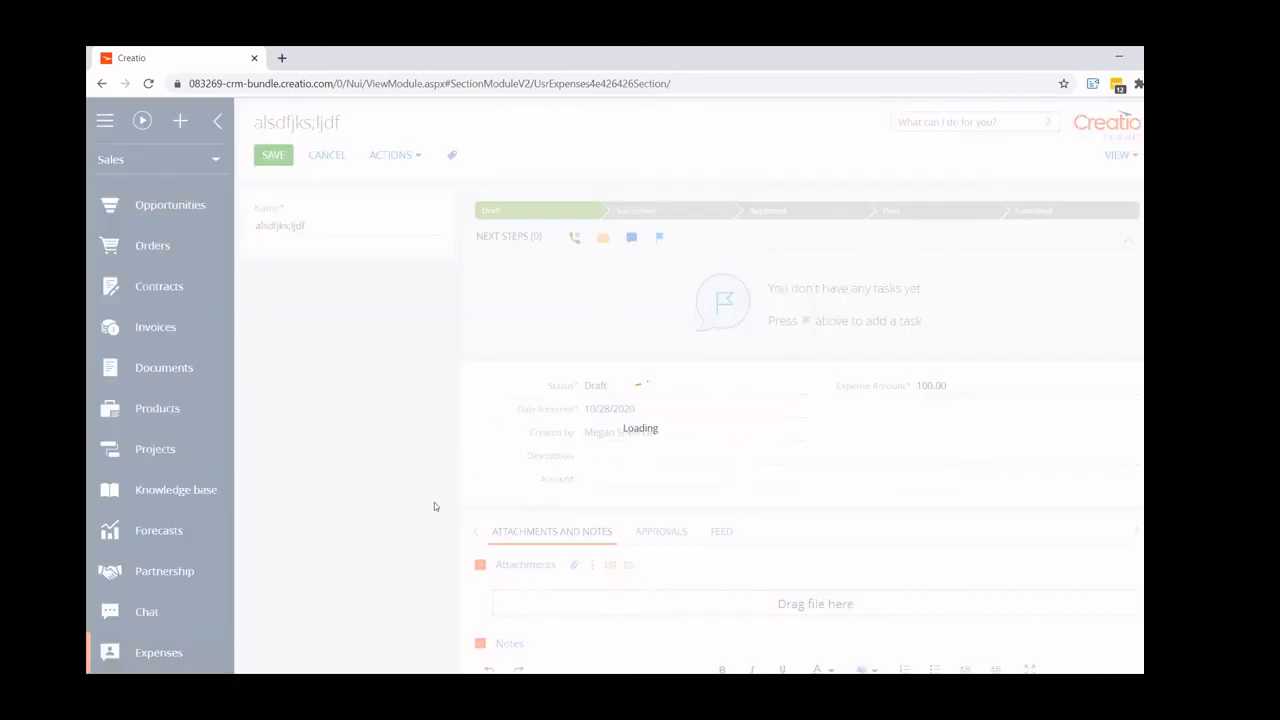
- Open the saved expense record and try to advance its case to the Submitted stage
left_click(274, 259)
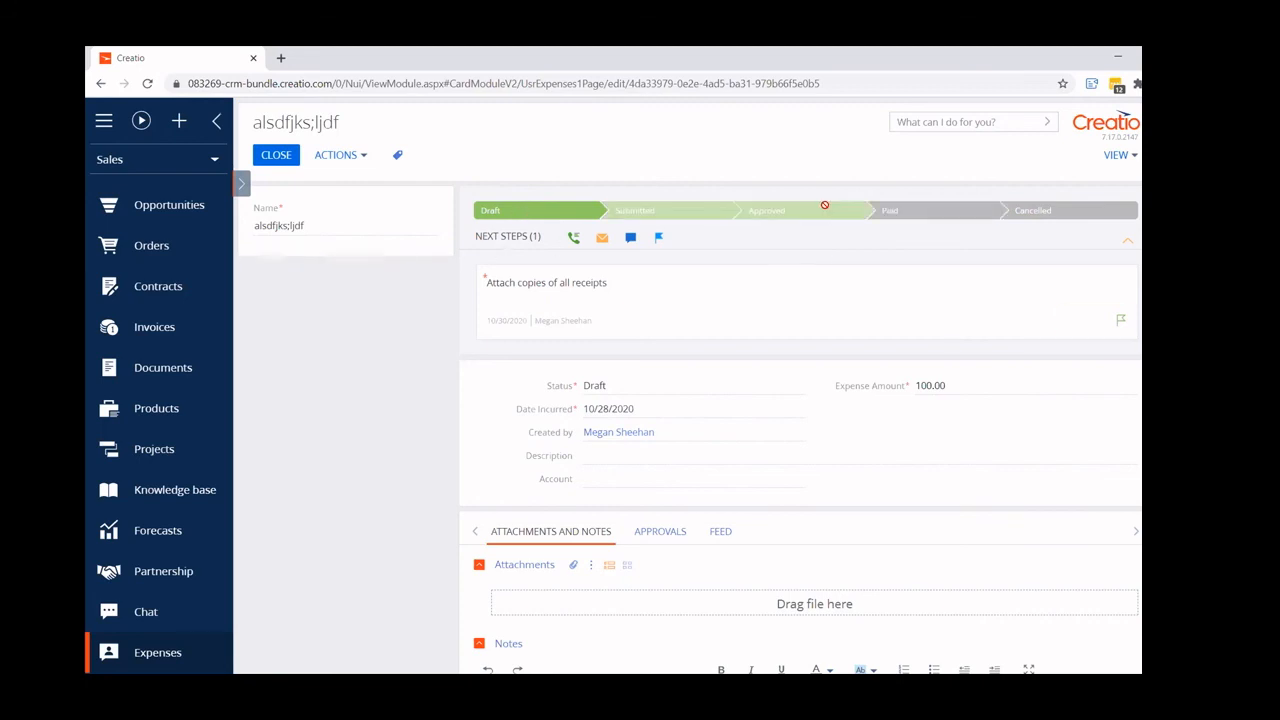
left_click(640, 211)
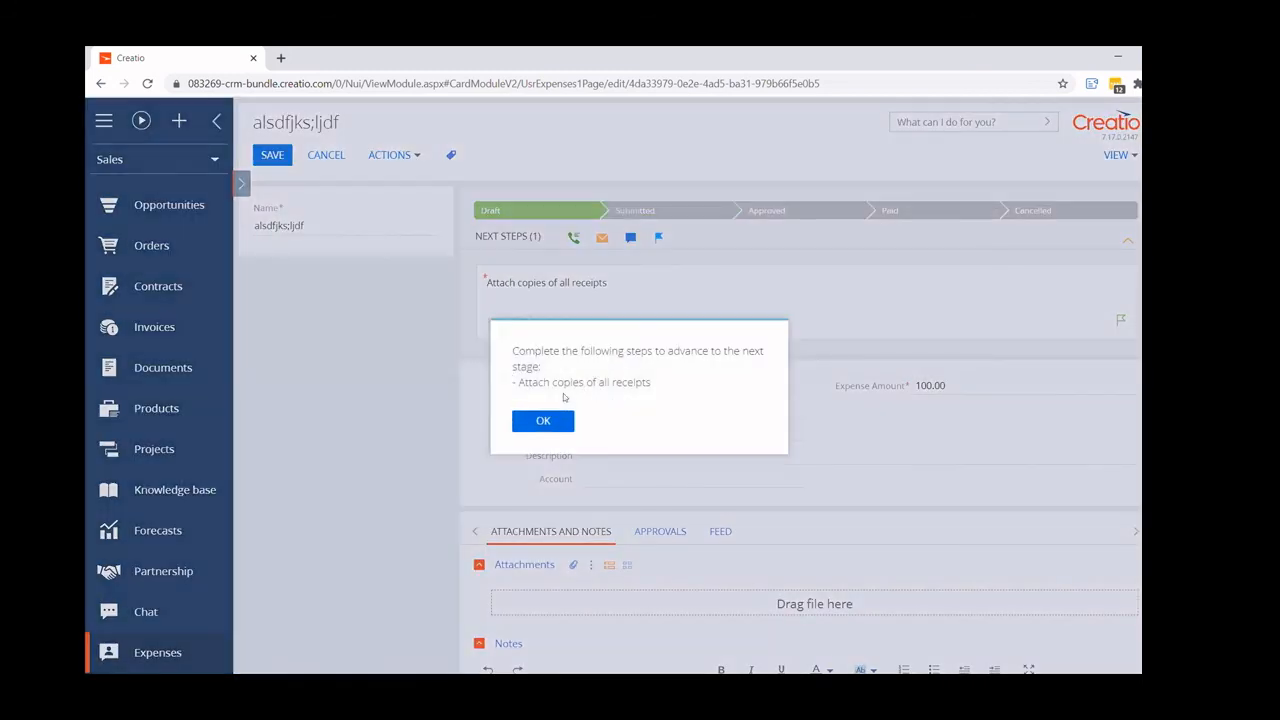
left_click(539, 426)
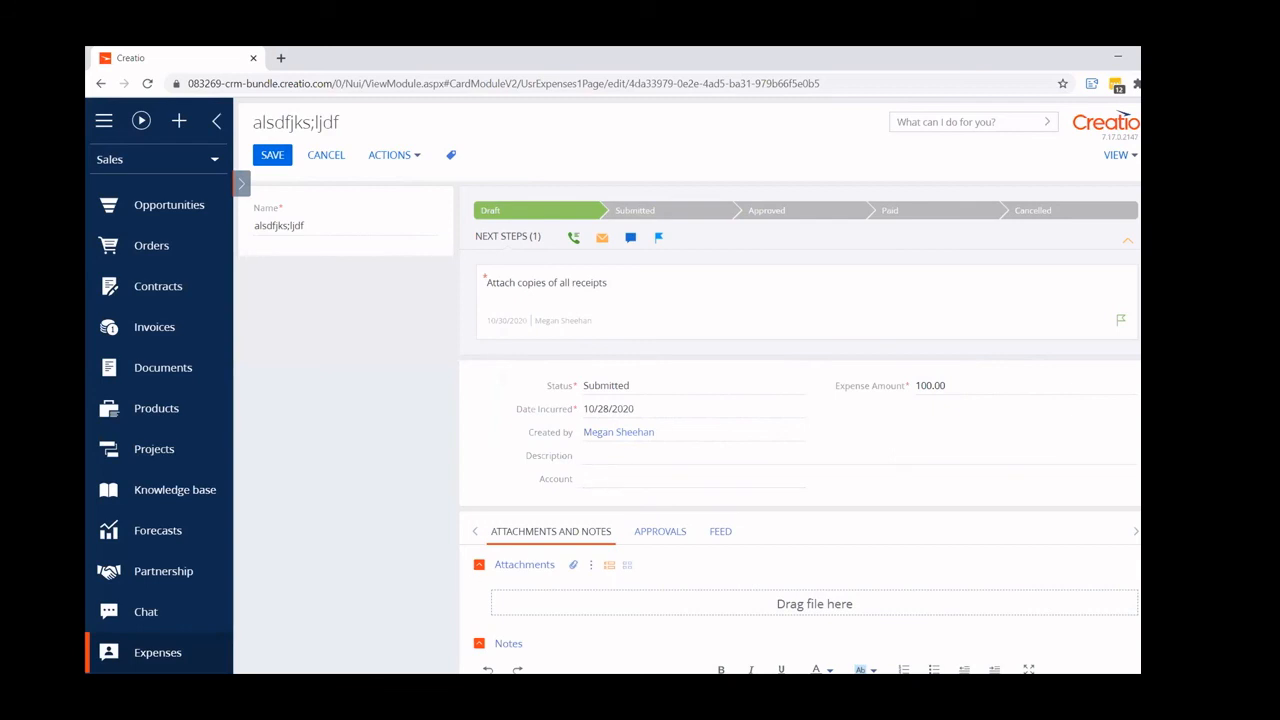
- Attach the file A.jpg from the file explorer to the expense record's attachments
key("alt+Tab")
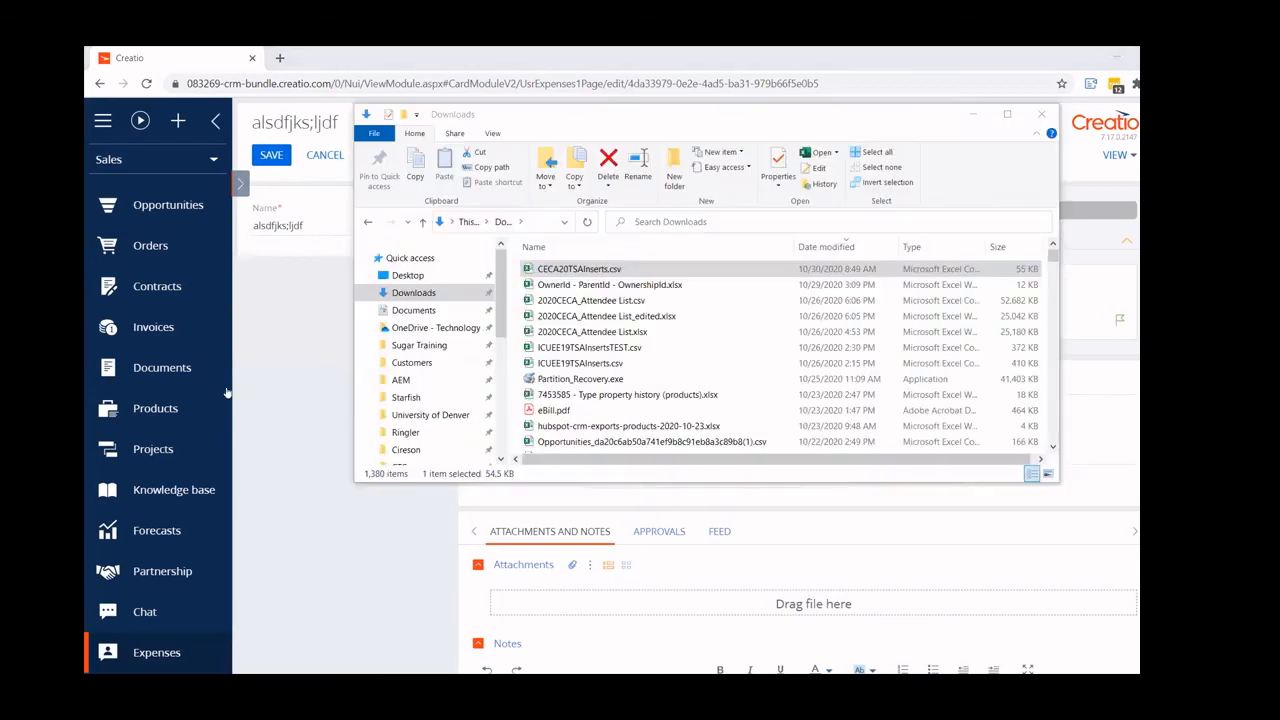
left_click_drag(539, 121, 1279, 121)
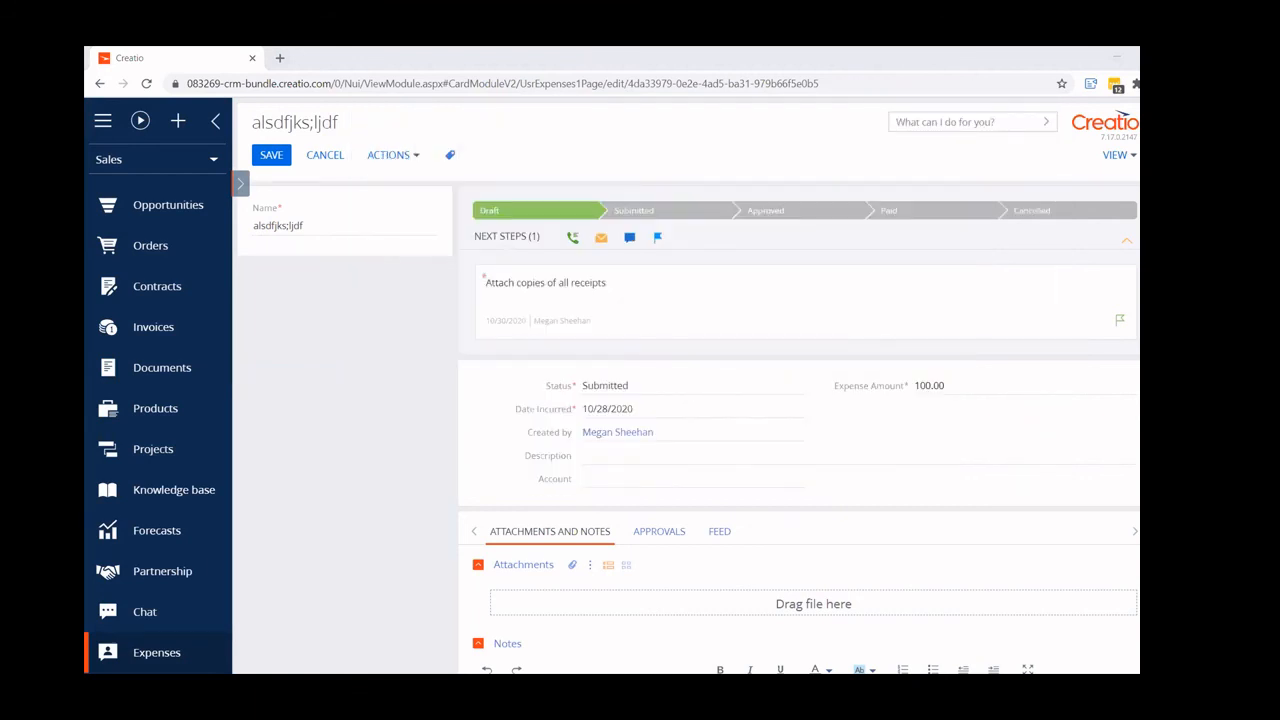
left_click_drag(516, 522, 648, 603)
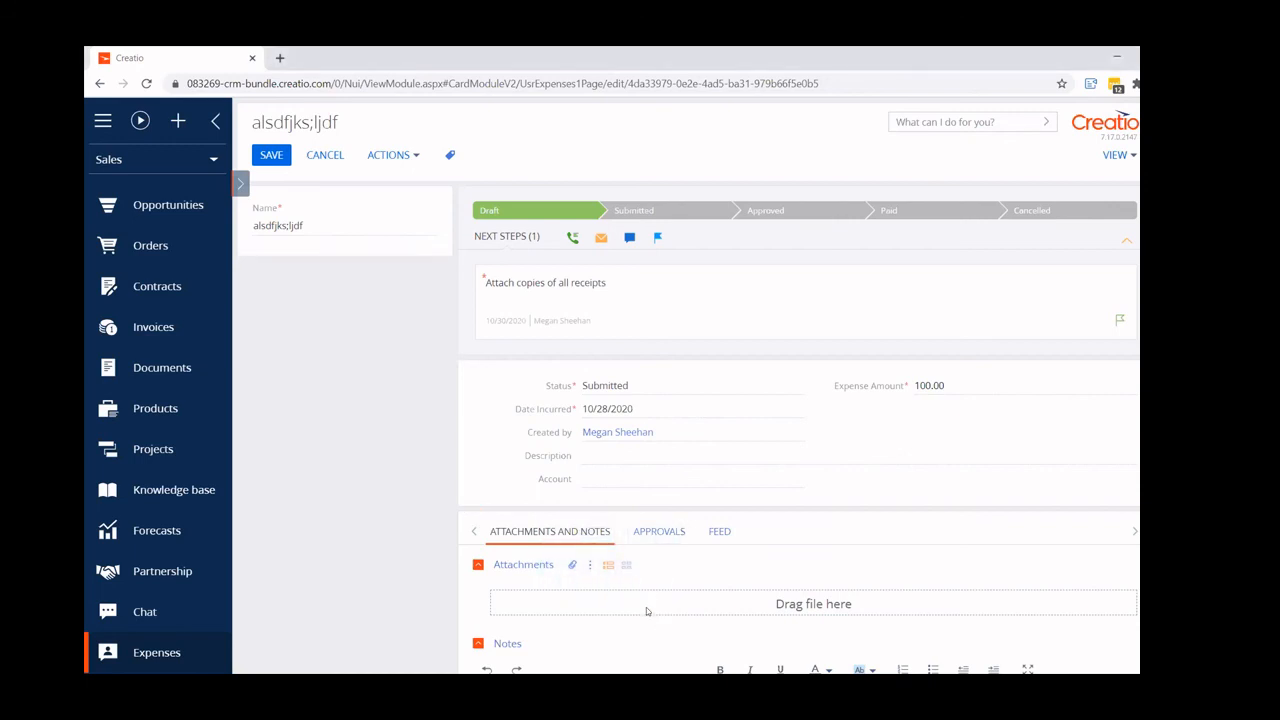
left_click(571, 564)
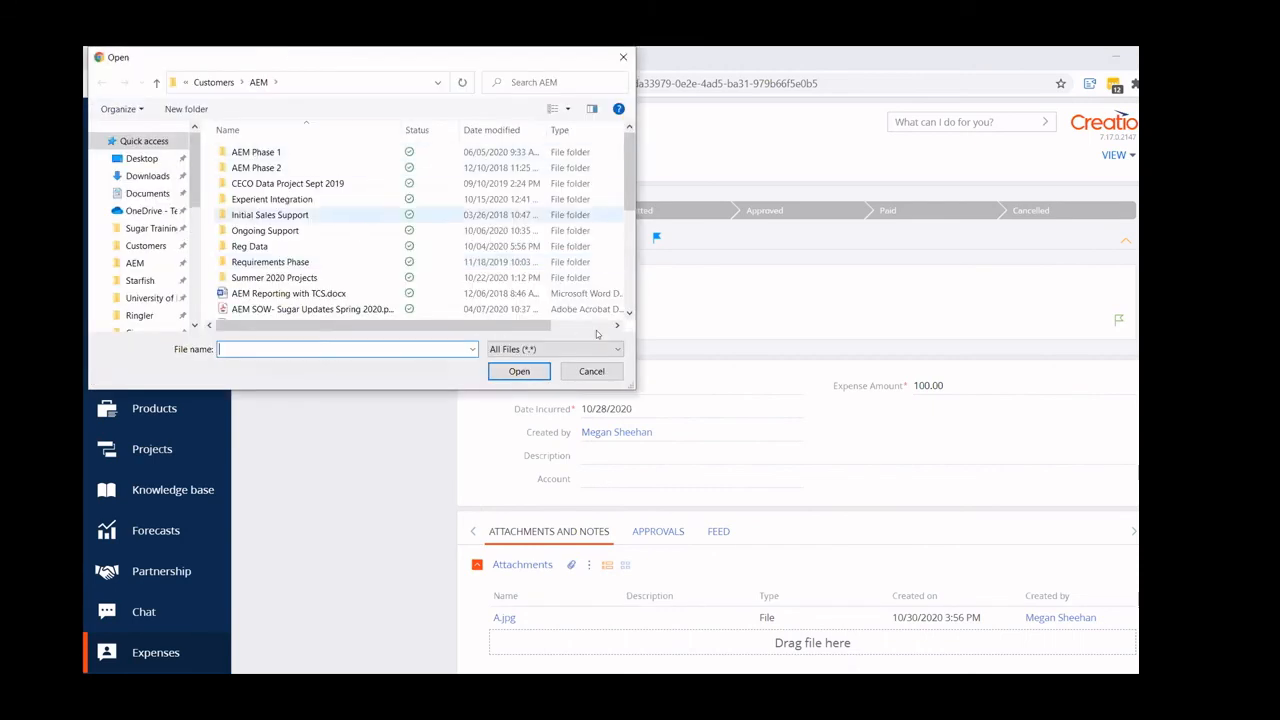
left_click(592, 372)
scroll(474, 471, "down", 3)
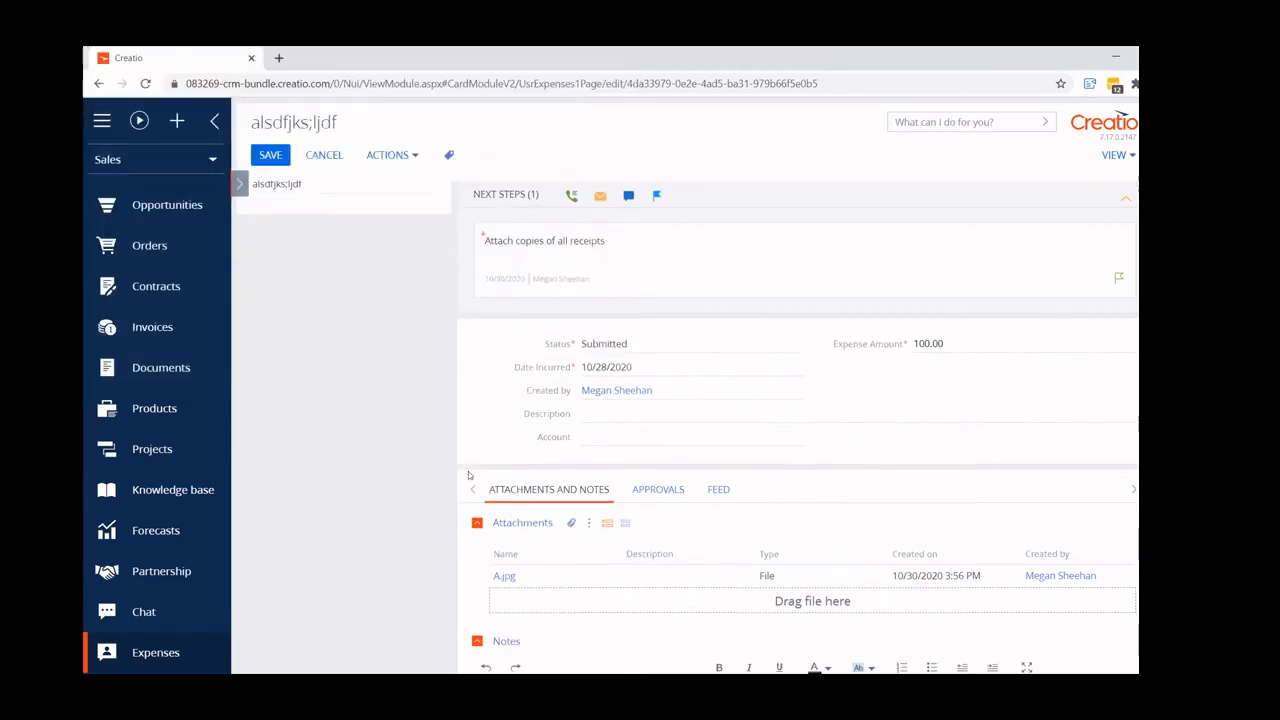
scroll(466, 477, "up", 3)
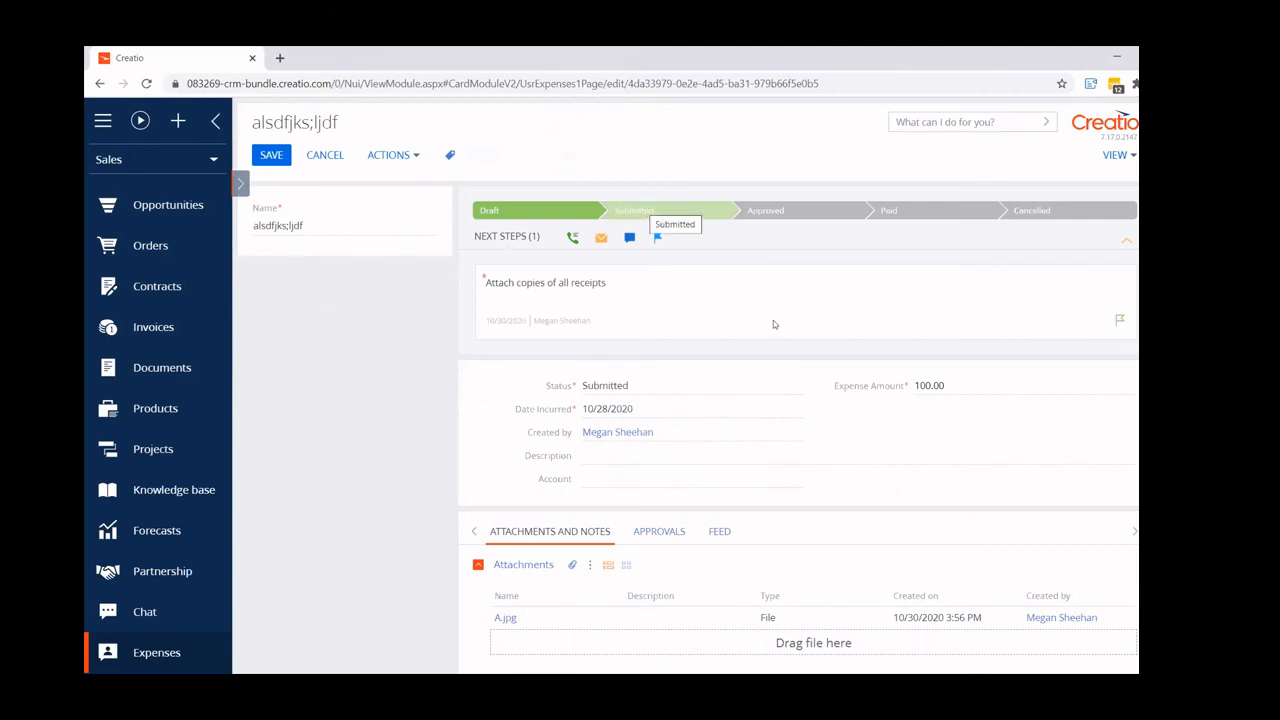
- Complete the "Attach copies of all receipts" task with the result Completed and advance the expense to the Submitted stage
mouse_move(735, 295)
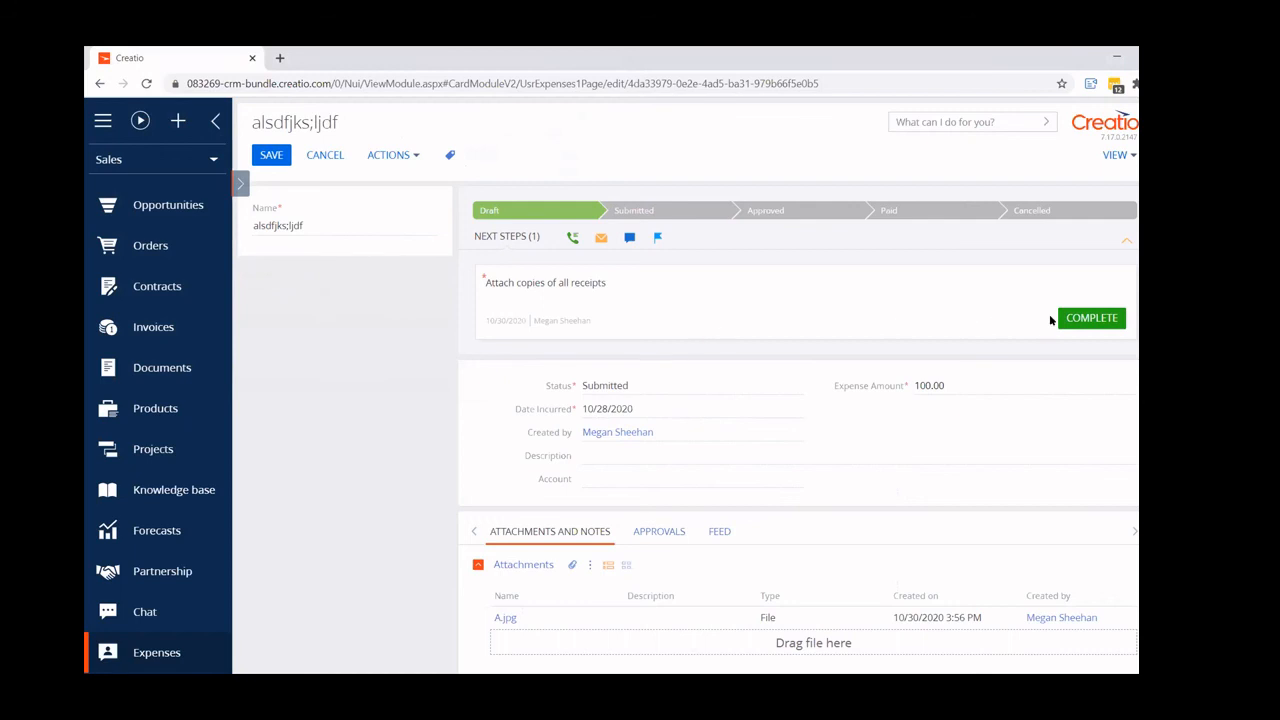
left_click(1075, 318)
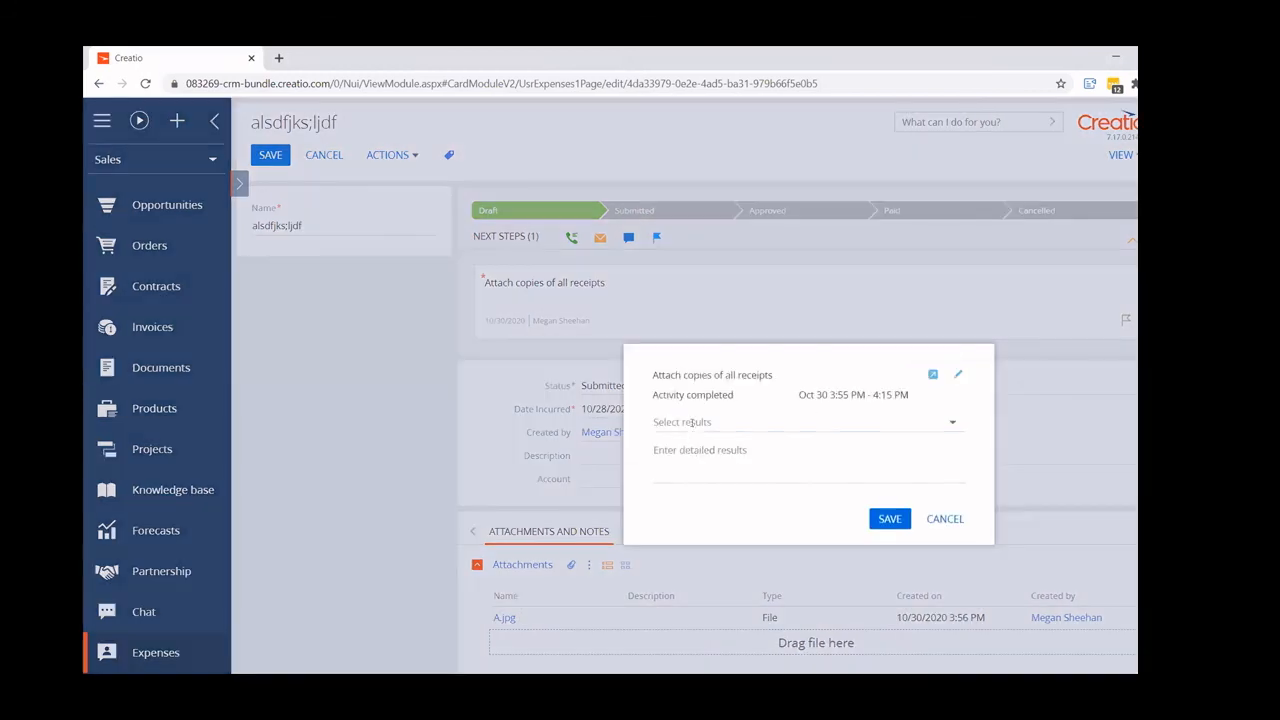
left_click(693, 424)
left_click(694, 250)
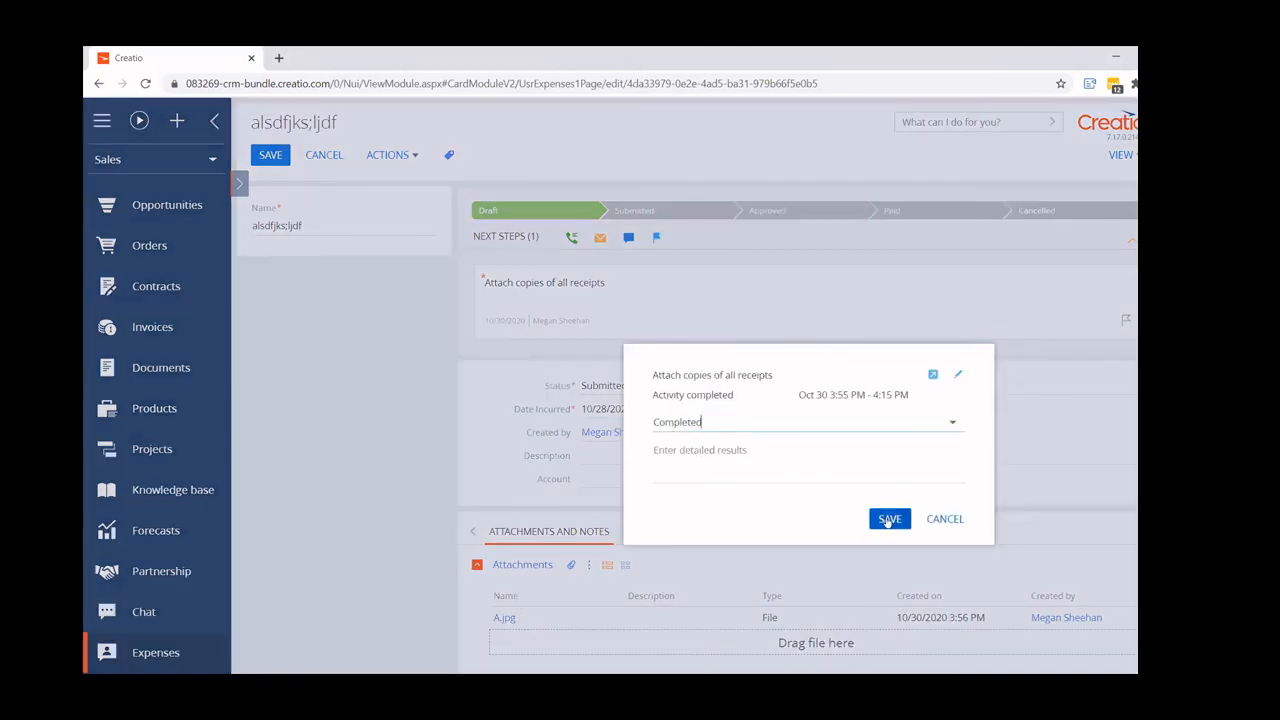
left_click(889, 519)
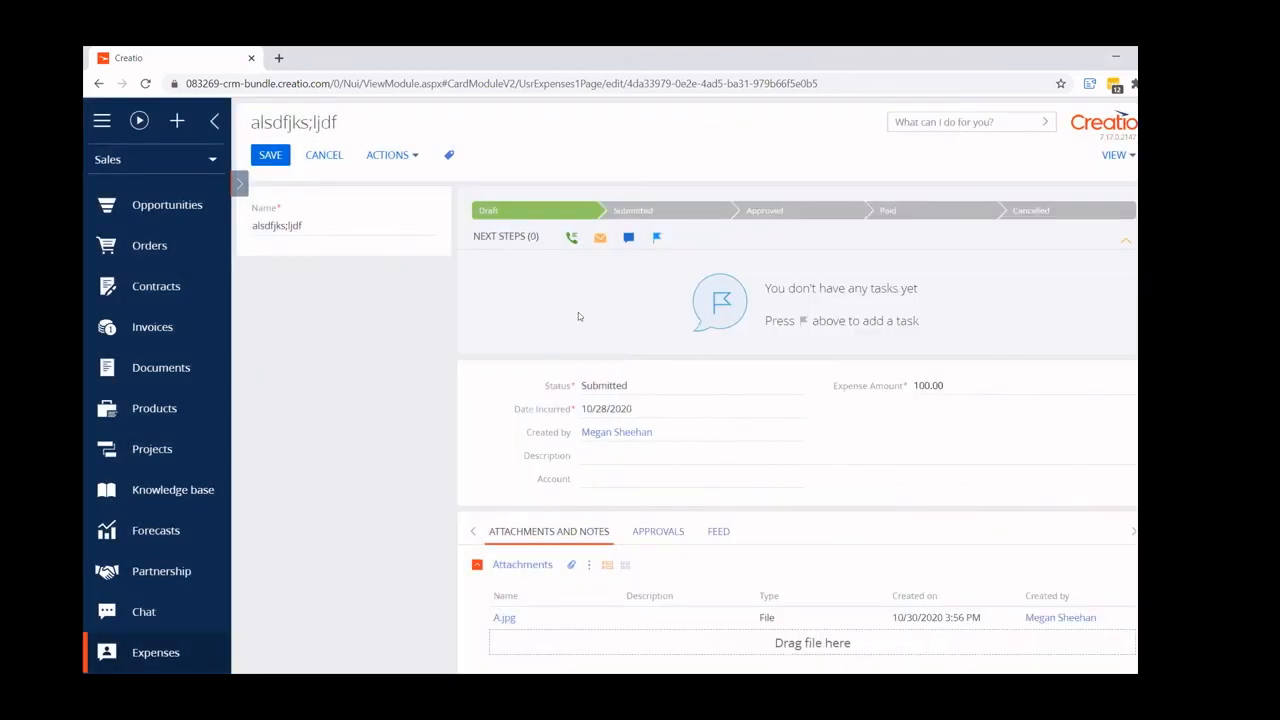
left_click(660, 212)
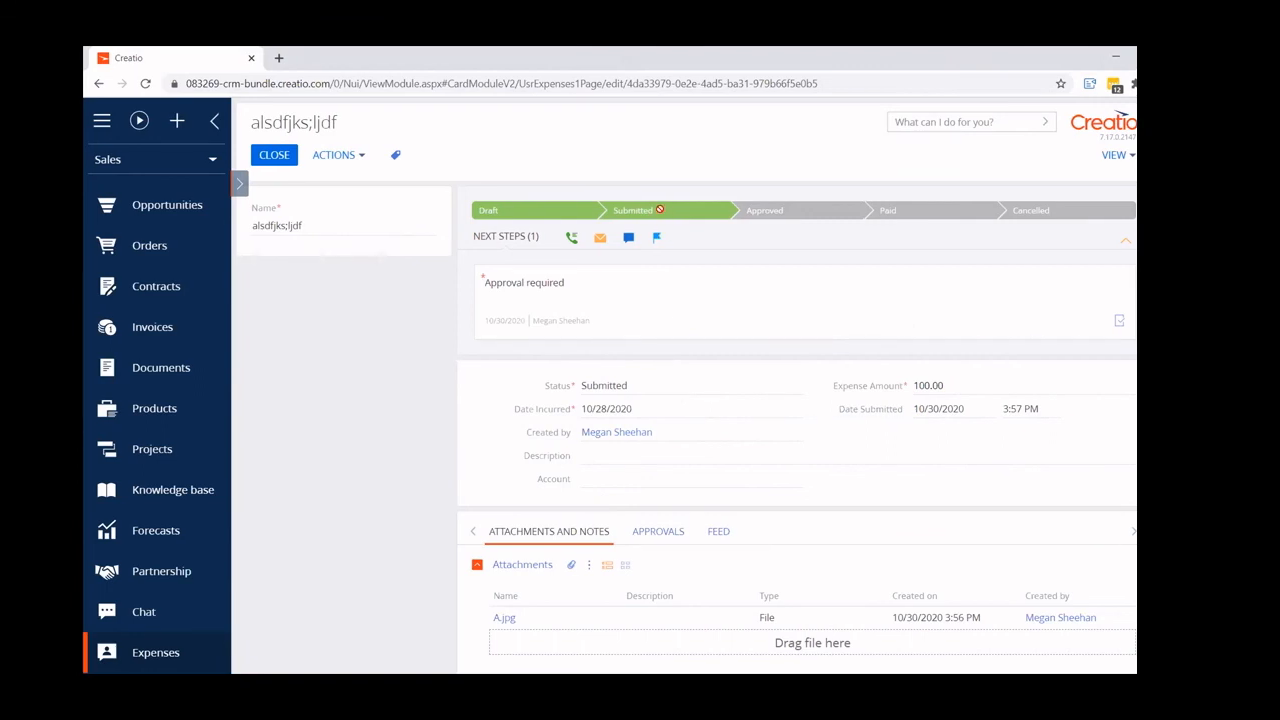
- Check the notification center's approval list for the expense's approval request, and close the notifications
mouse_move(809, 302)
left_click(1160, 270)
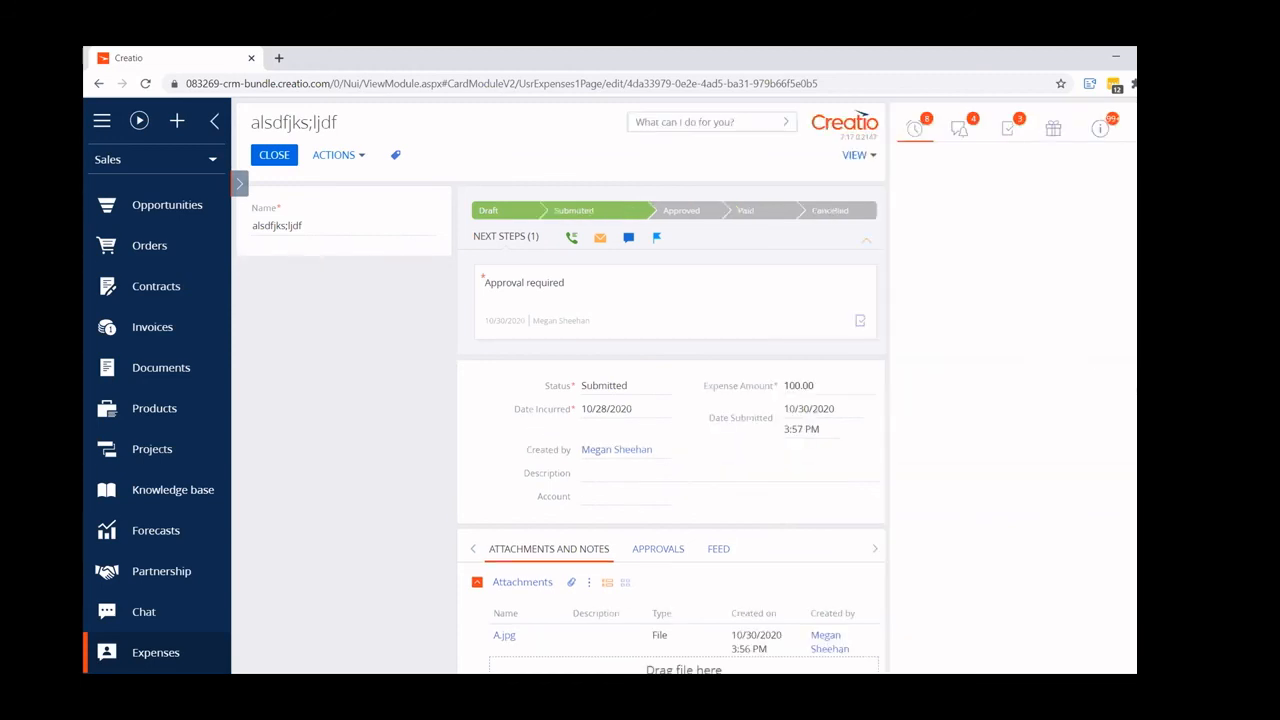
left_click(1101, 130)
left_click(1006, 133)
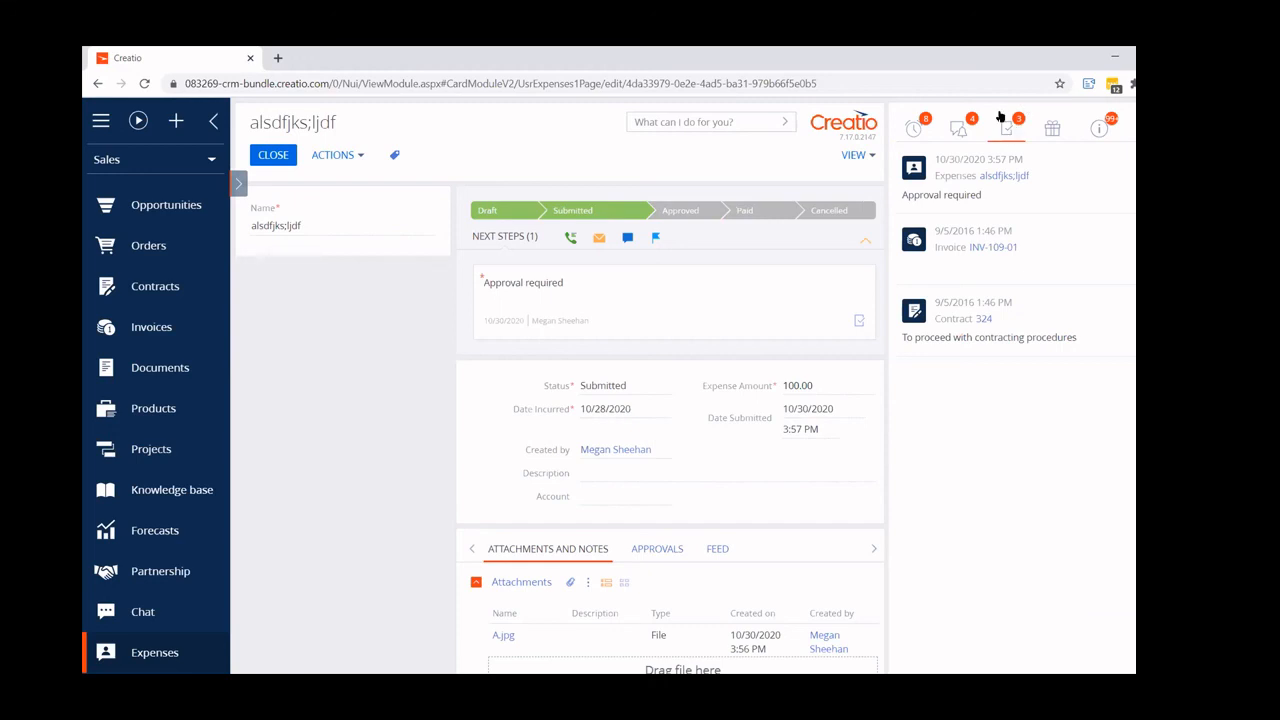
mouse_move(970, 196)
left_click(1168, 290)
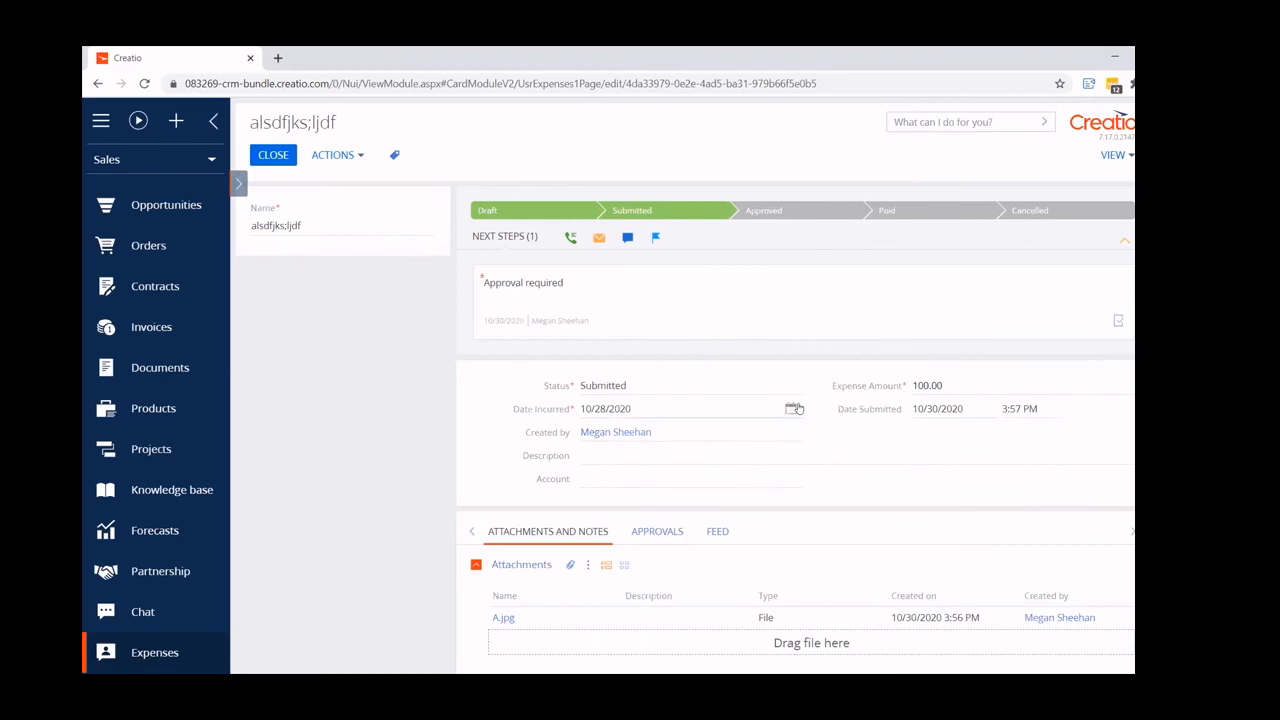
- Approve the expense through its "Approval required" task
mouse_move(868, 322)
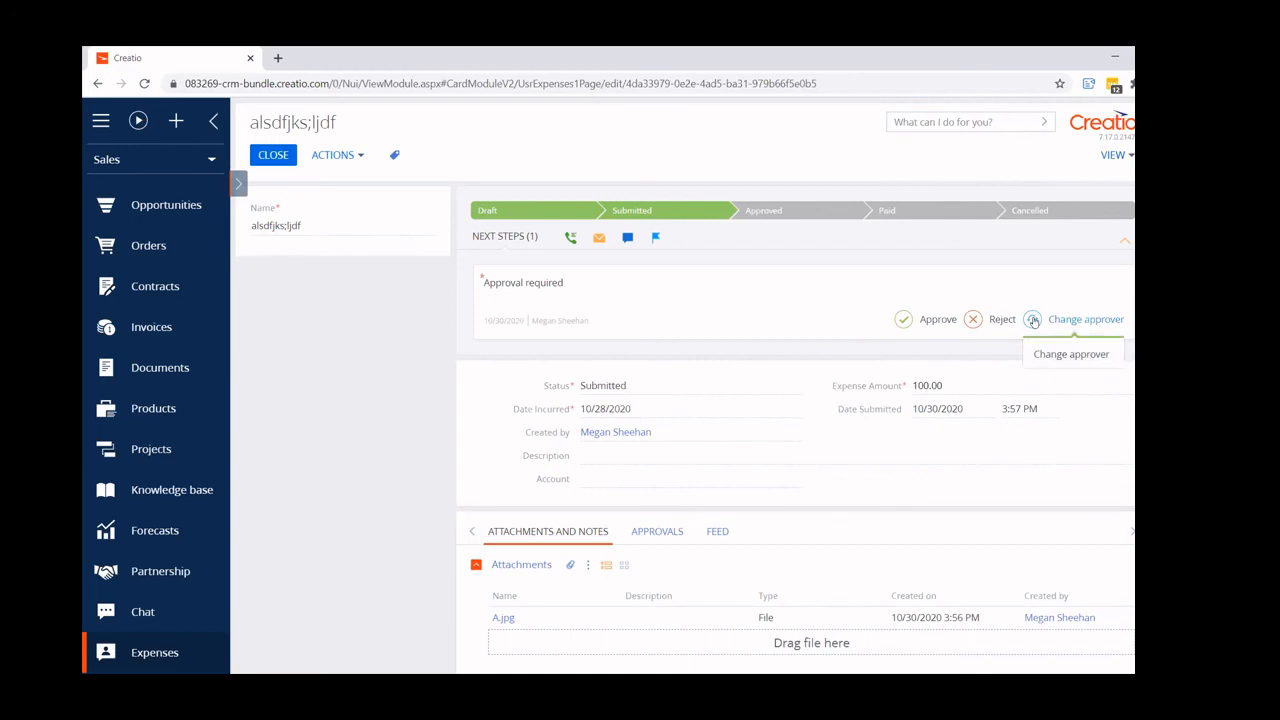
left_click(918, 321)
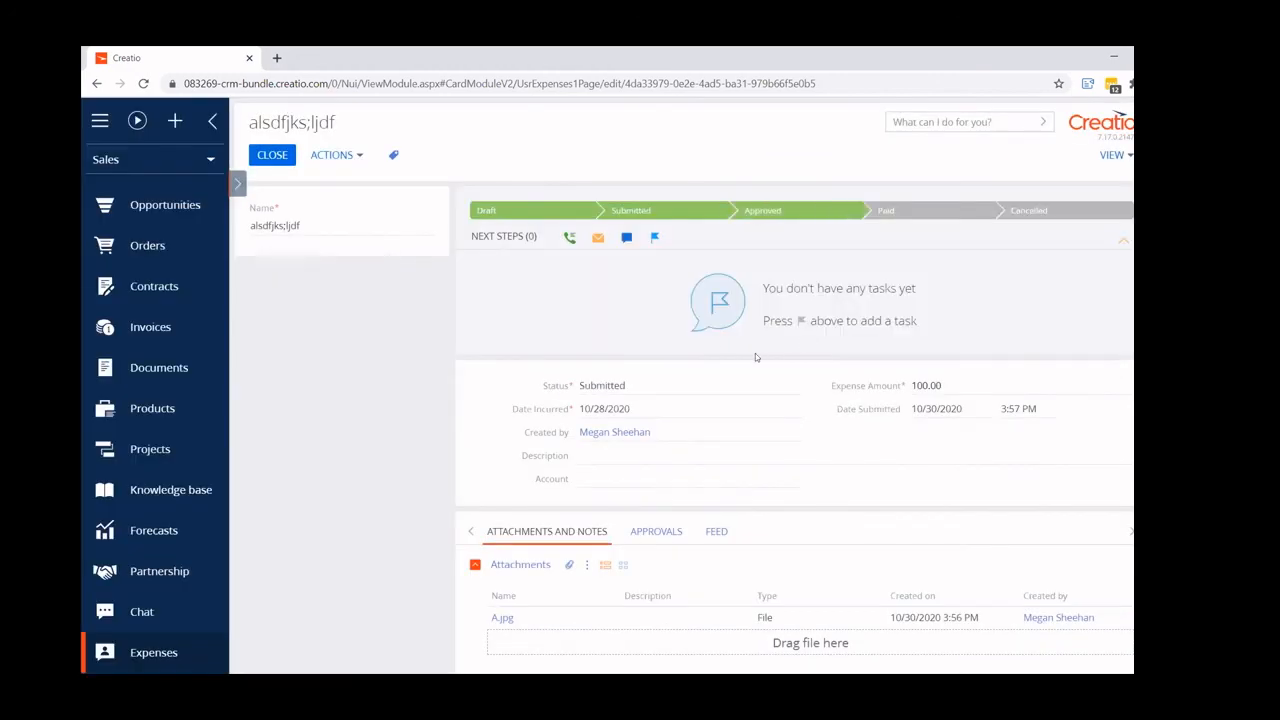
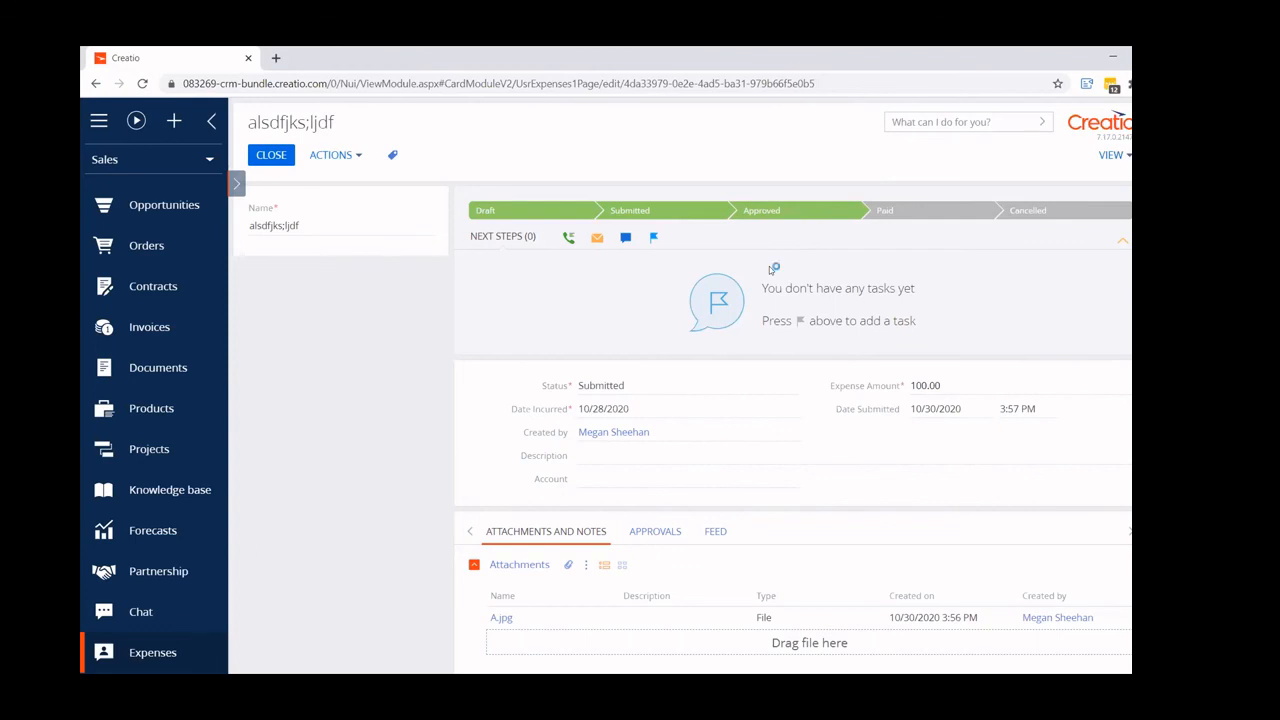
- Advance the approved expense to the Paid stage and close its record
left_click(922, 220)
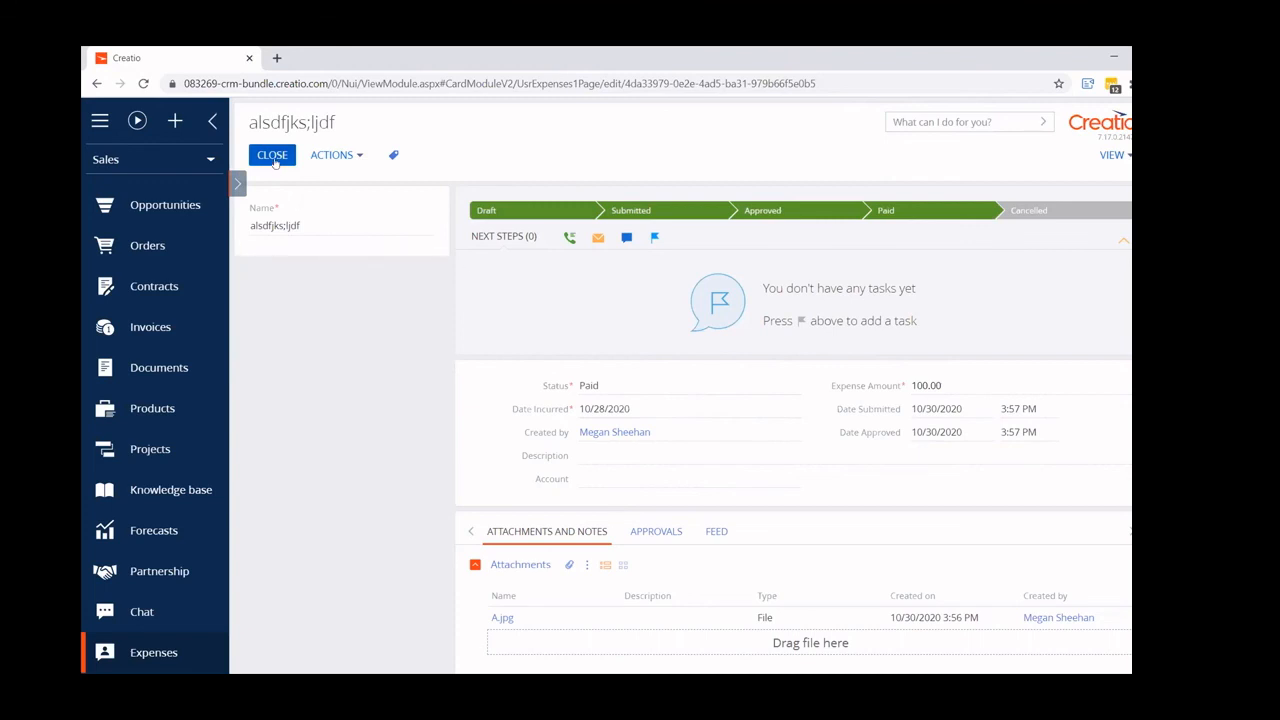
left_click(273, 157)
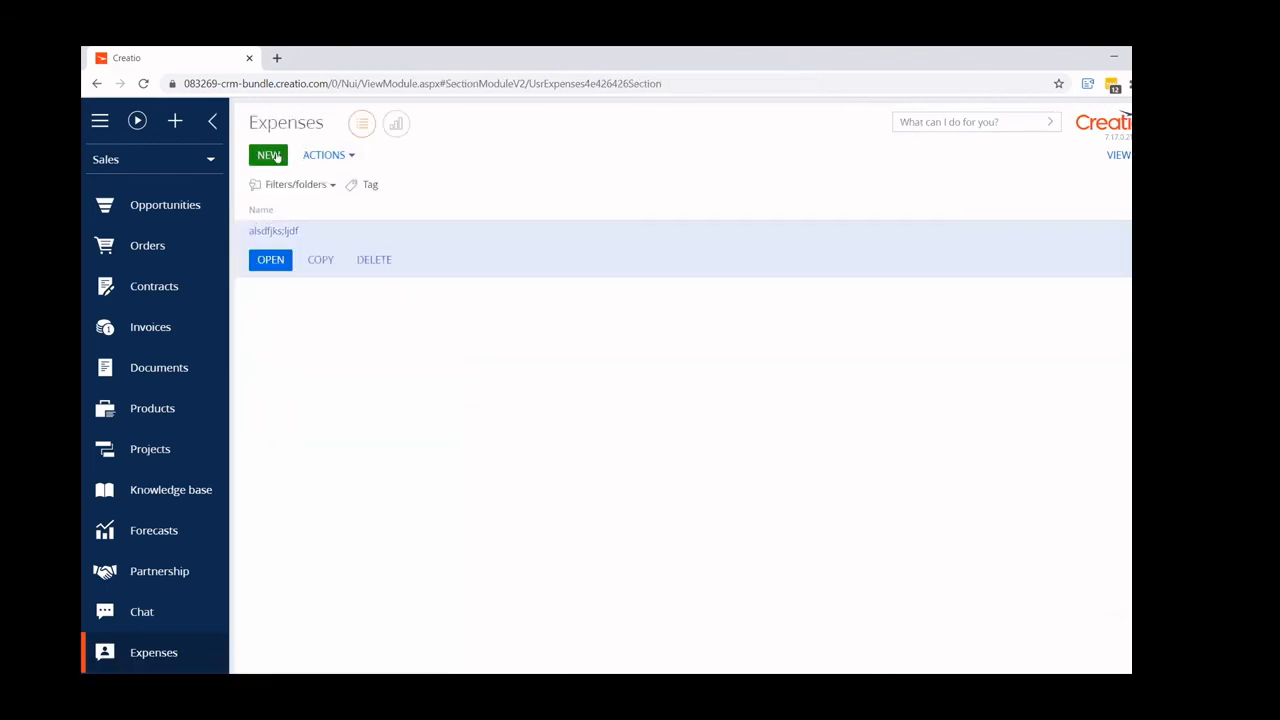
- Start a new expense record named "aeter" with the status Draft
left_click(271, 153)
left_click(320, 222)
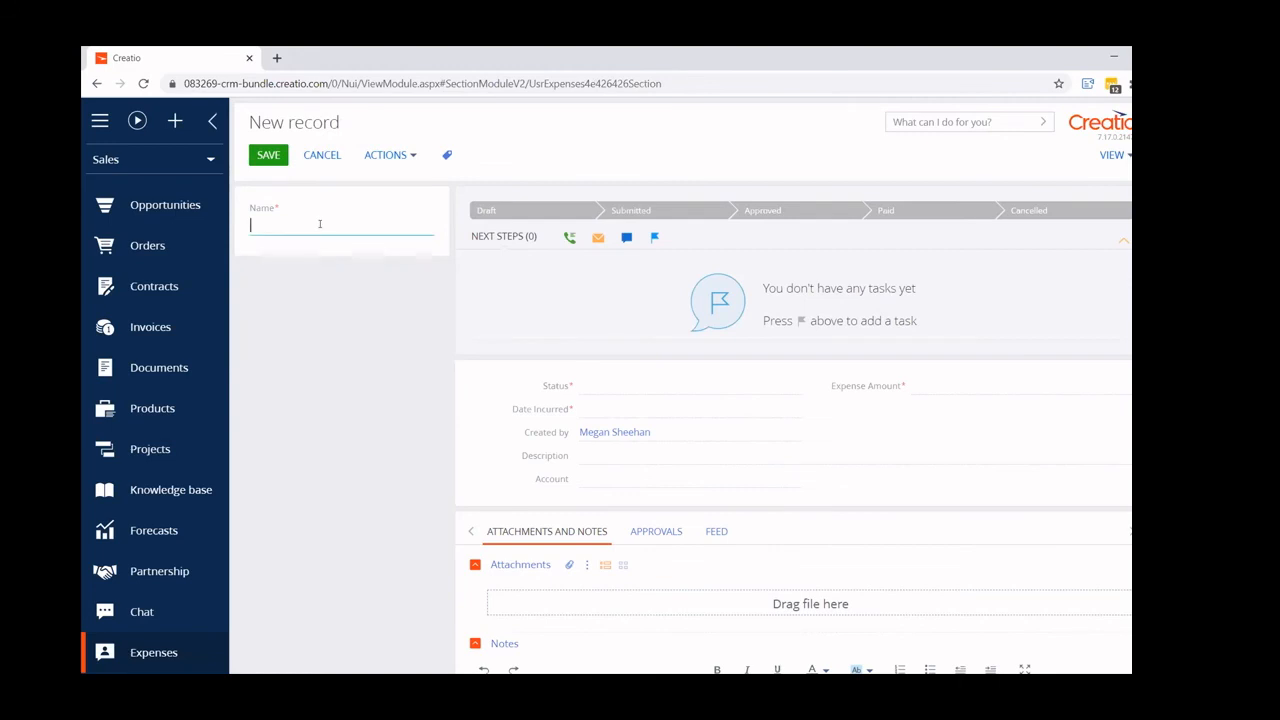
type("aeter")
left_click(784, 384)
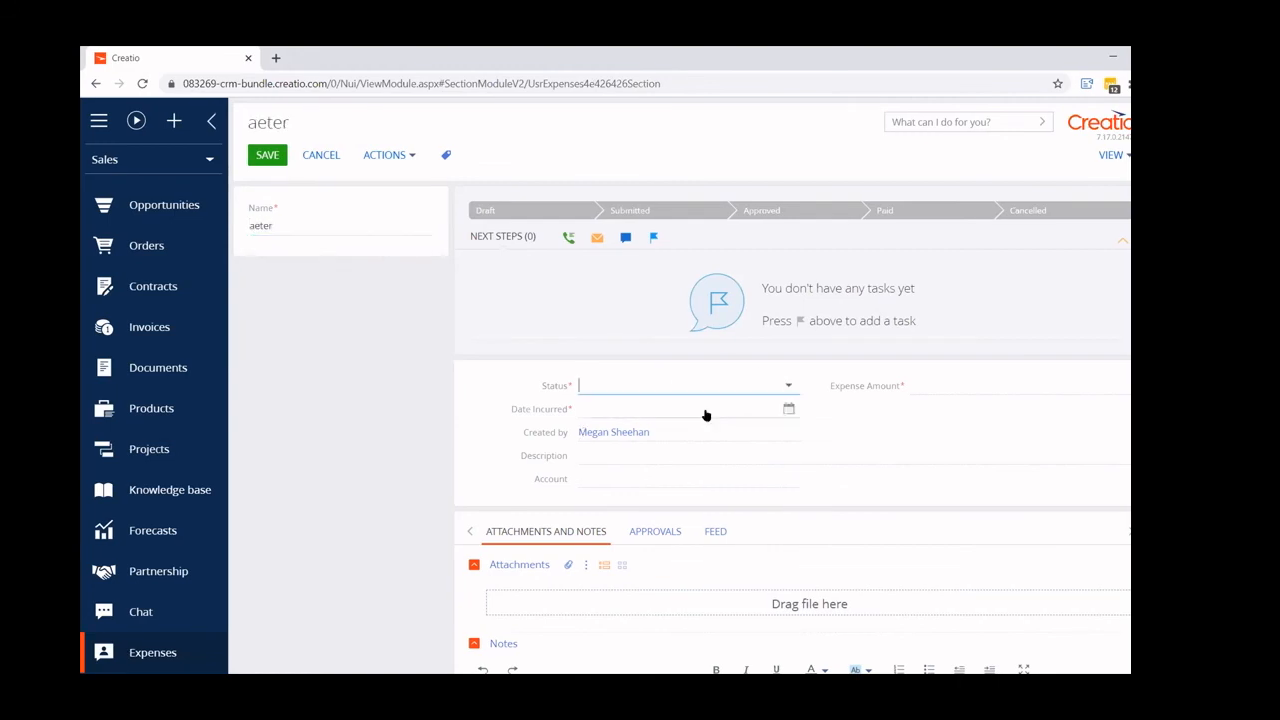
left_click(706, 411)
left_click(786, 385)
left_click(588, 468)
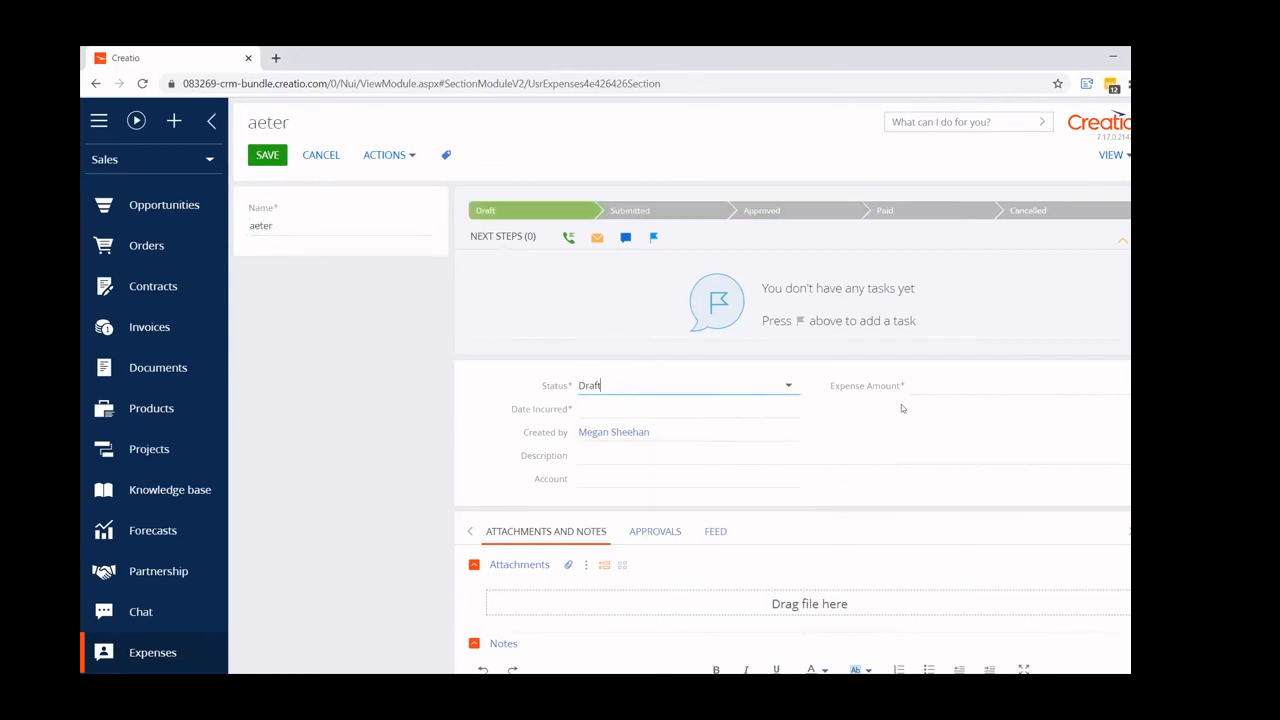
- Set the expense amount to 1,223 and the date incurred to 10/20/2020, and save the record
left_click(960, 382)
type("1,223")
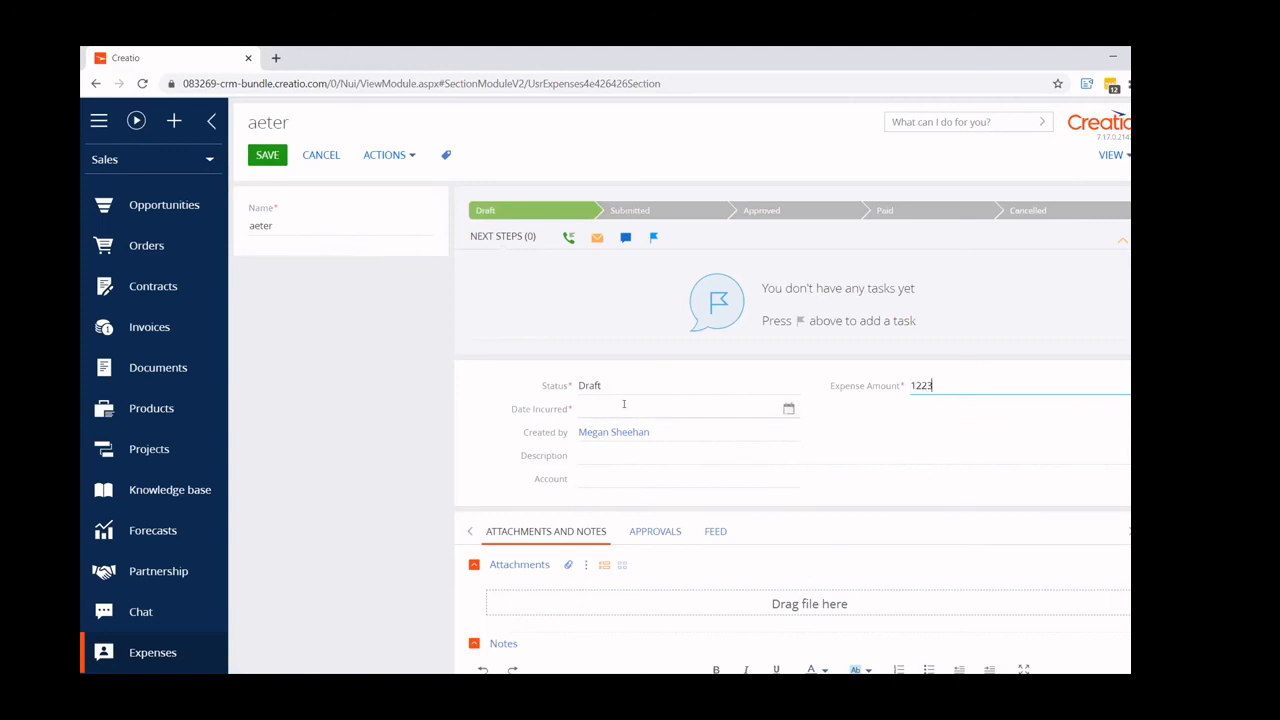
left_click(624, 407)
left_click(786, 411)
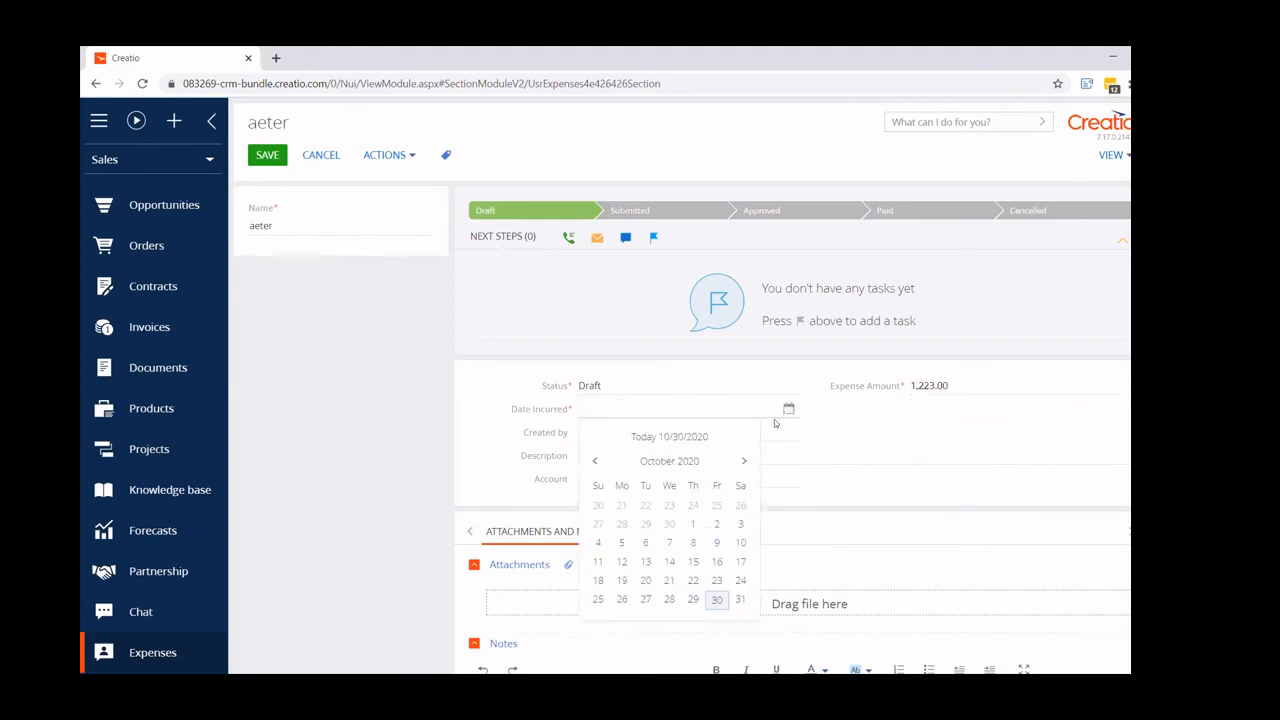
left_click(645, 580)
left_click(266, 154)
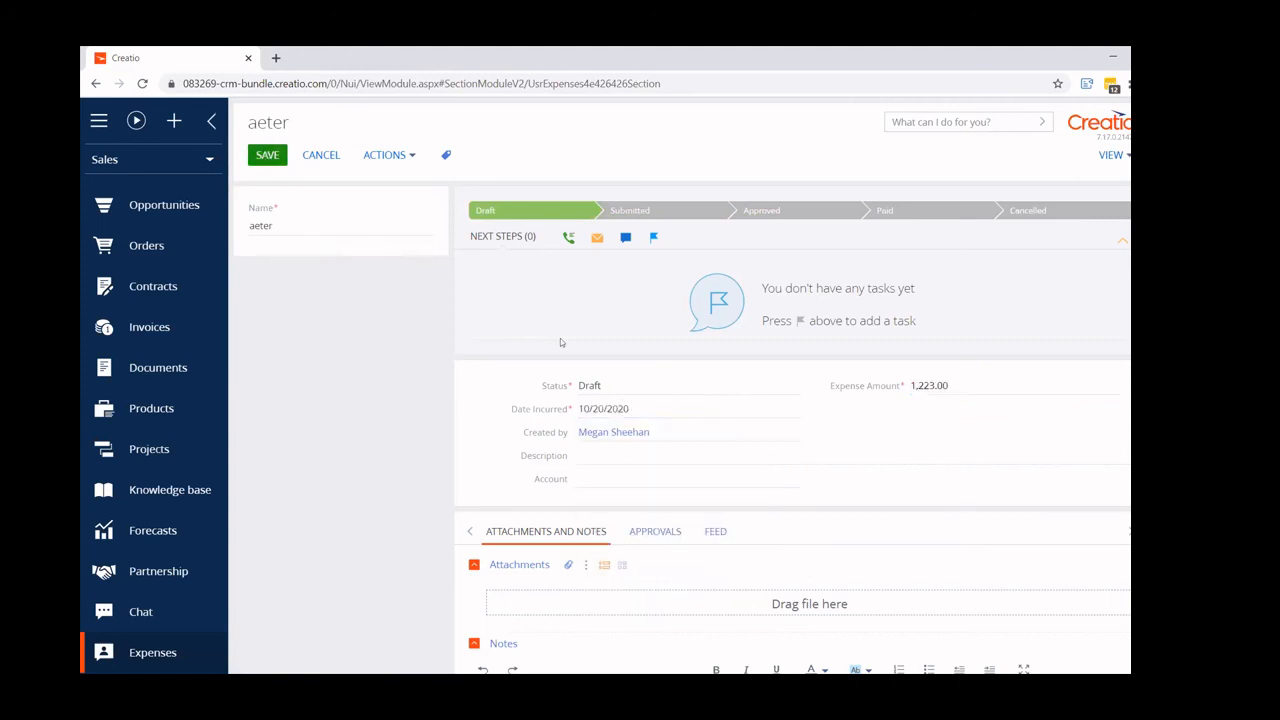
- Open the "aeter" expense and add the file A.jpg to its attachments
left_click(268, 260)
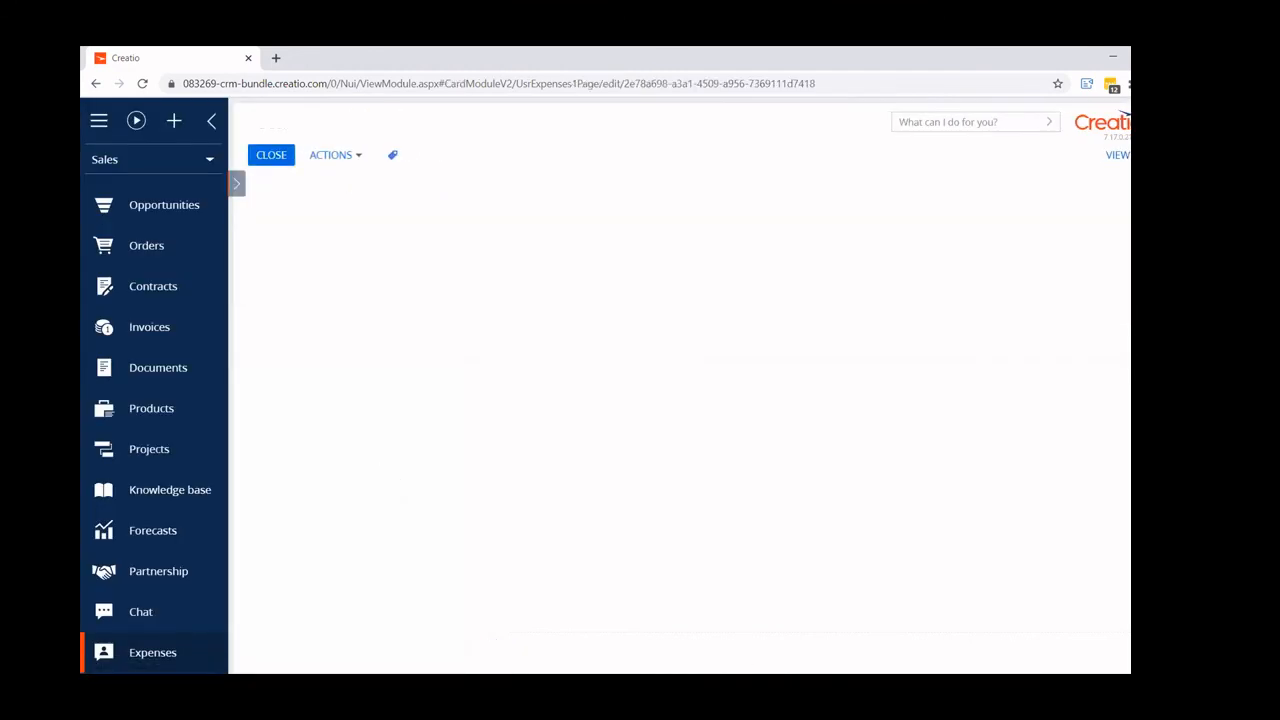
left_click_drag(466, 504, 575, 605)
- Complete the "Attach copies of all receipts" task of the "aeter" expense with the result Completed
left_click(1087, 318)
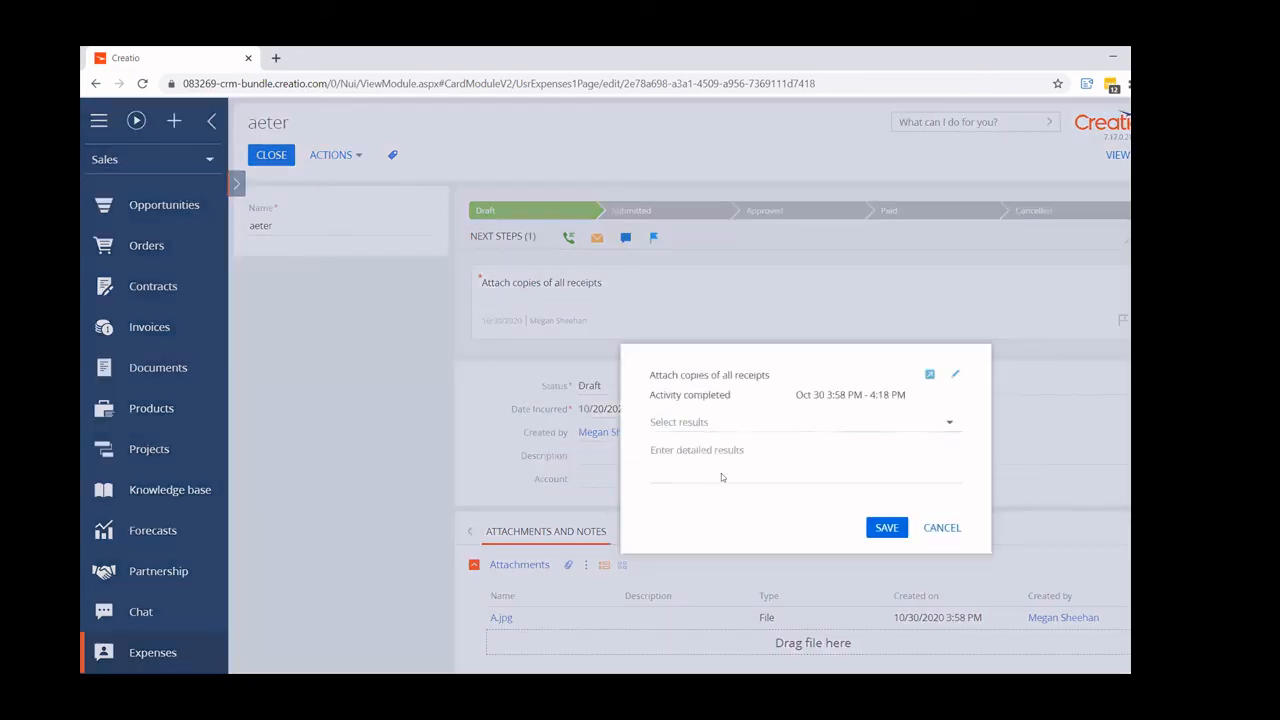
left_click(720, 422)
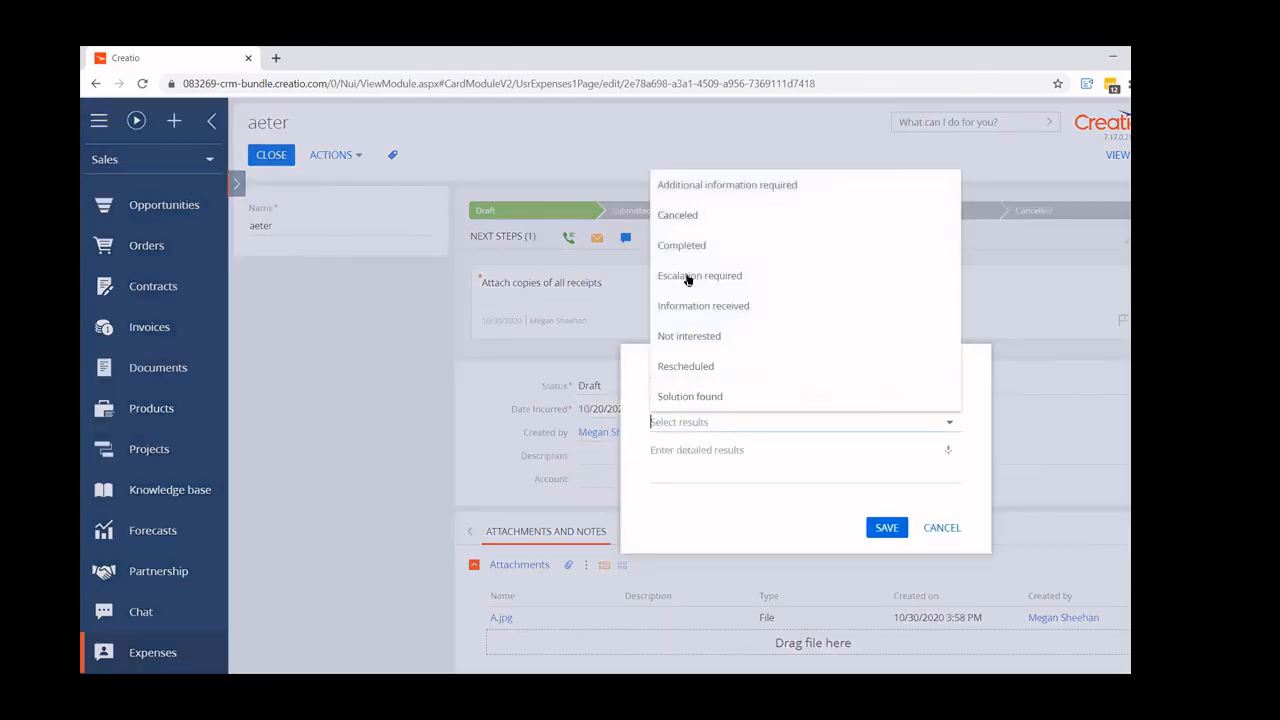
left_click(680, 243)
left_click(886, 527)
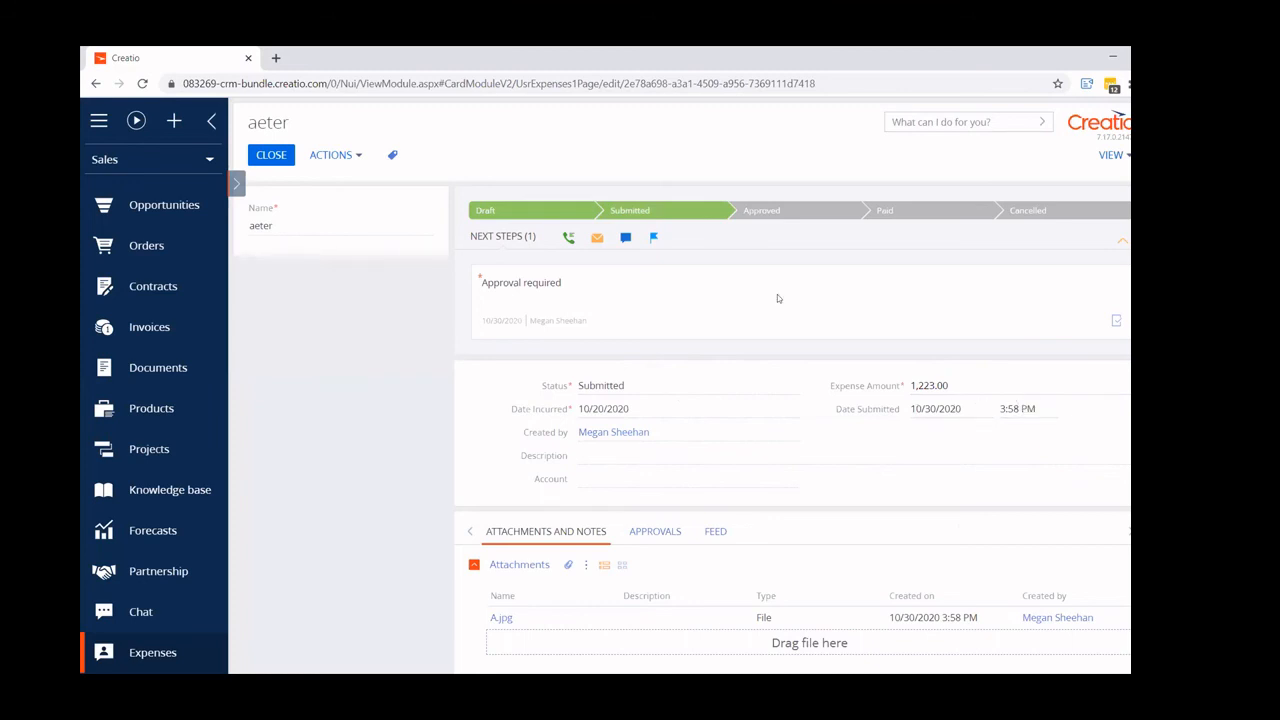
- Reject the "aeter" expense through its "Approval required" task with the comment "asdfsdfsd"
mouse_move(853, 290)
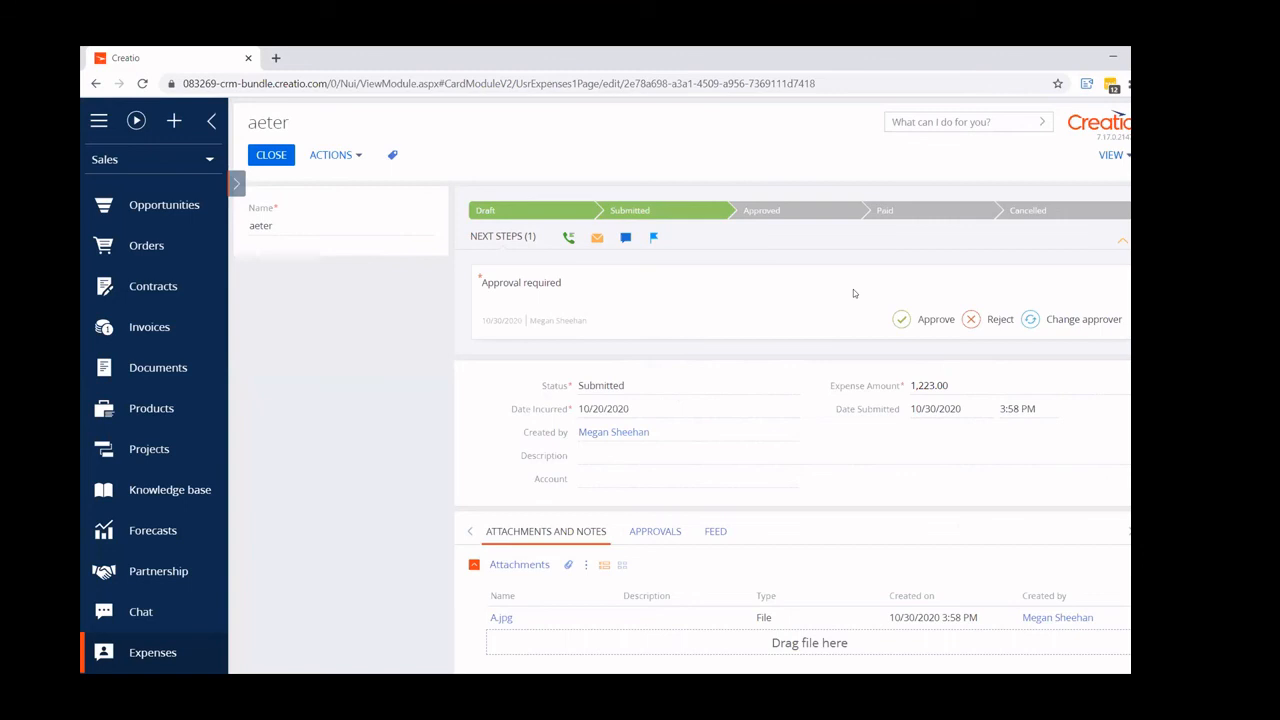
left_click(989, 322)
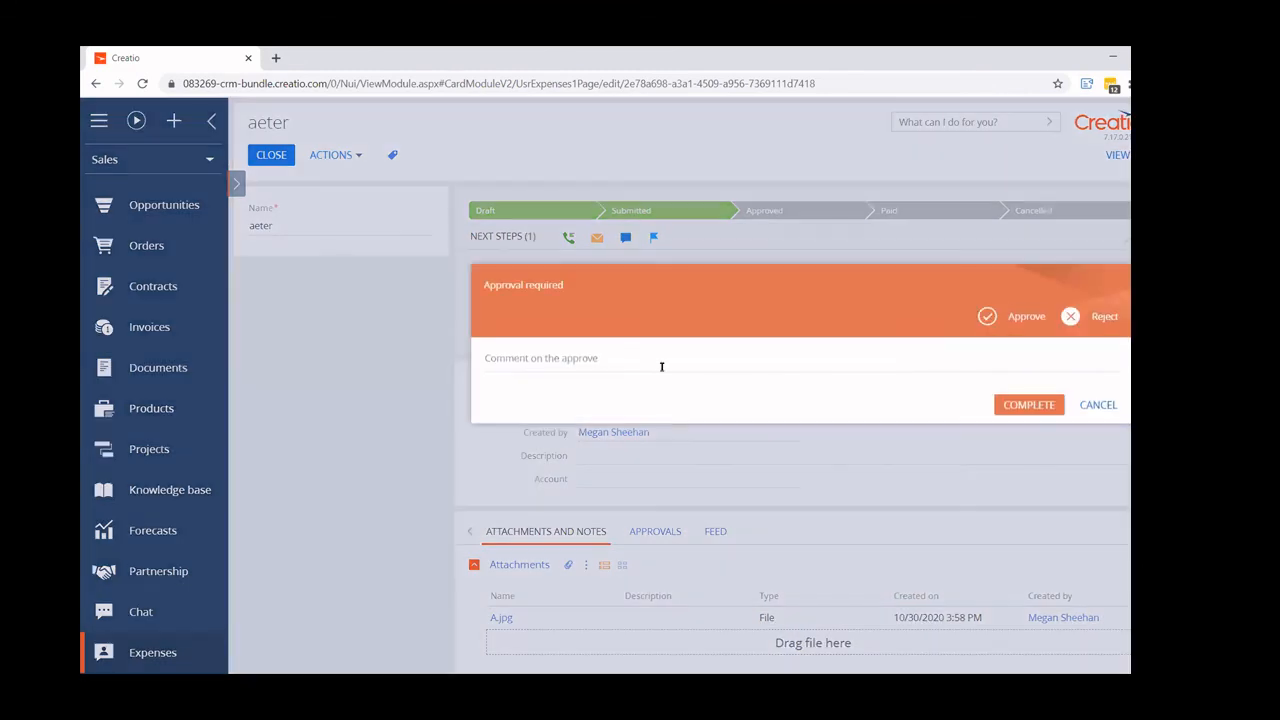
left_click(594, 358)
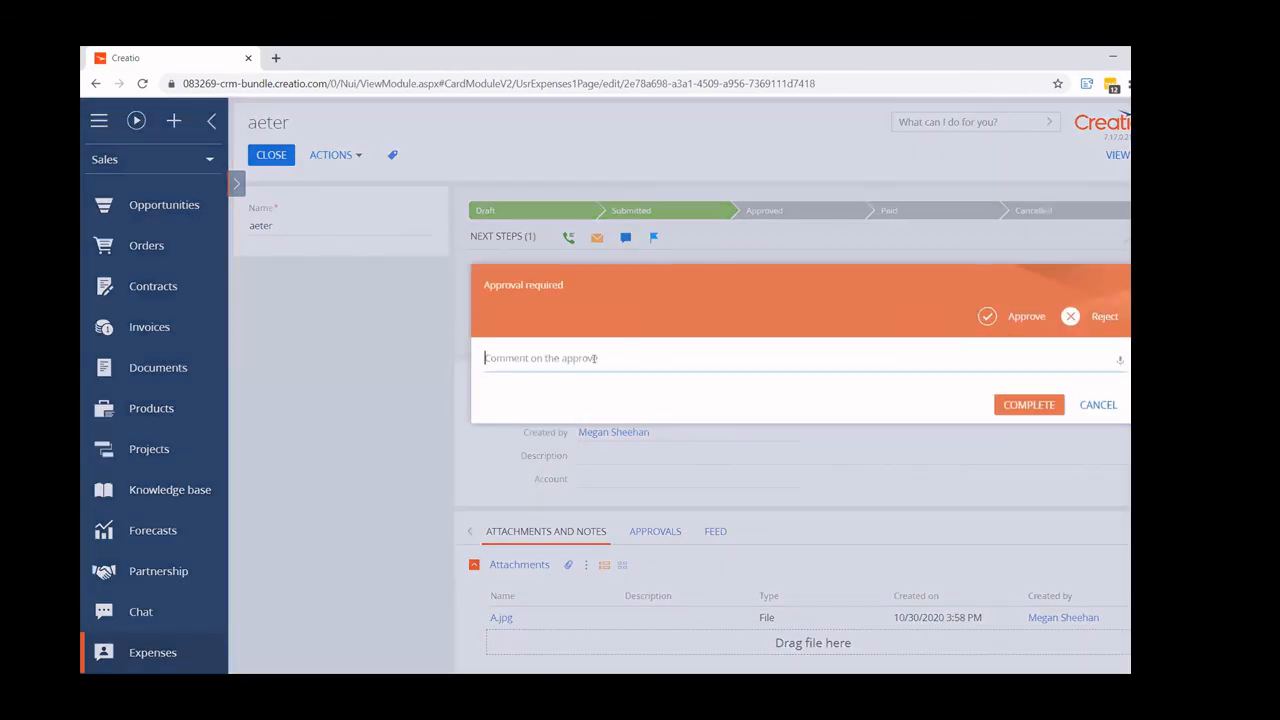
type("asdfsdfsd")
left_click(1029, 404)
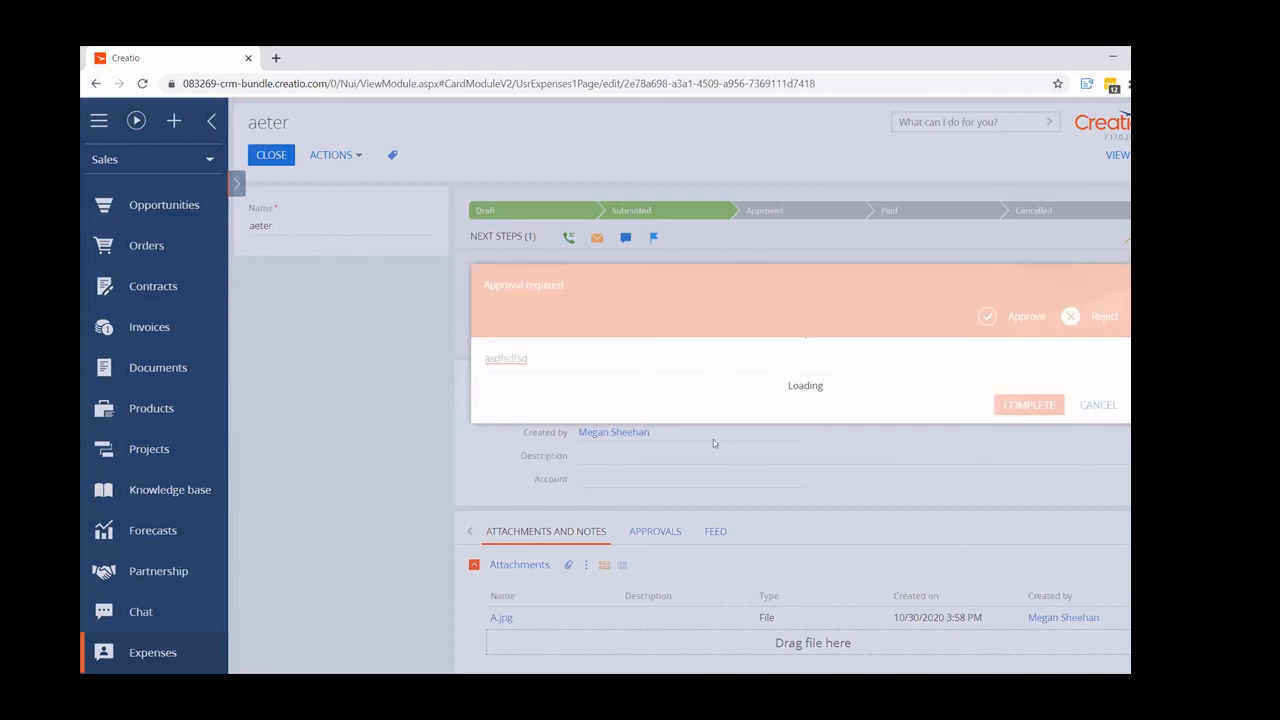